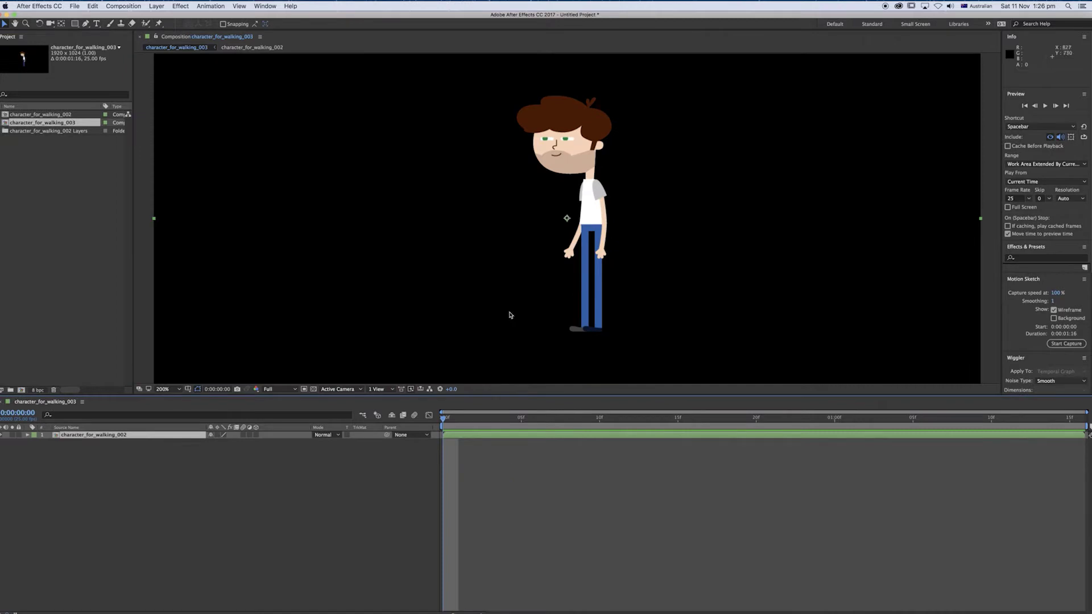
Open the nested character_for_walking_002 composition from the character_for_walking_003 timeline.
{"action": "scroll", "coordinate": [550, 274], "scroll_direction": "down", "scroll_amount": 2}
{"action": "scroll", "coordinate": [549, 305], "scroll_direction": "up", "scroll_amount": 2}
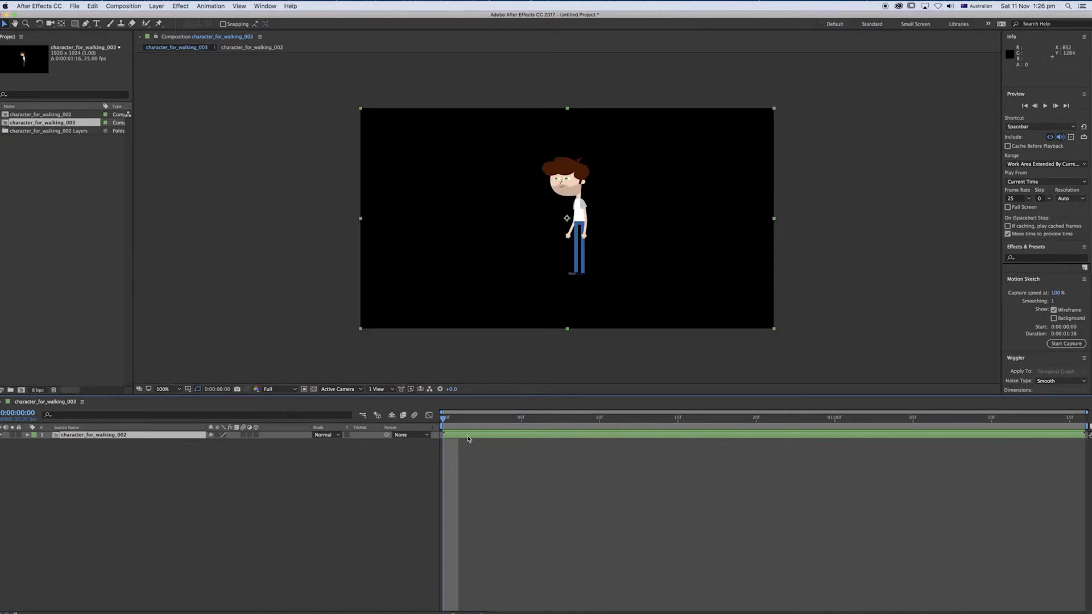
{"action": "double_click", "coordinate": [455, 439]}
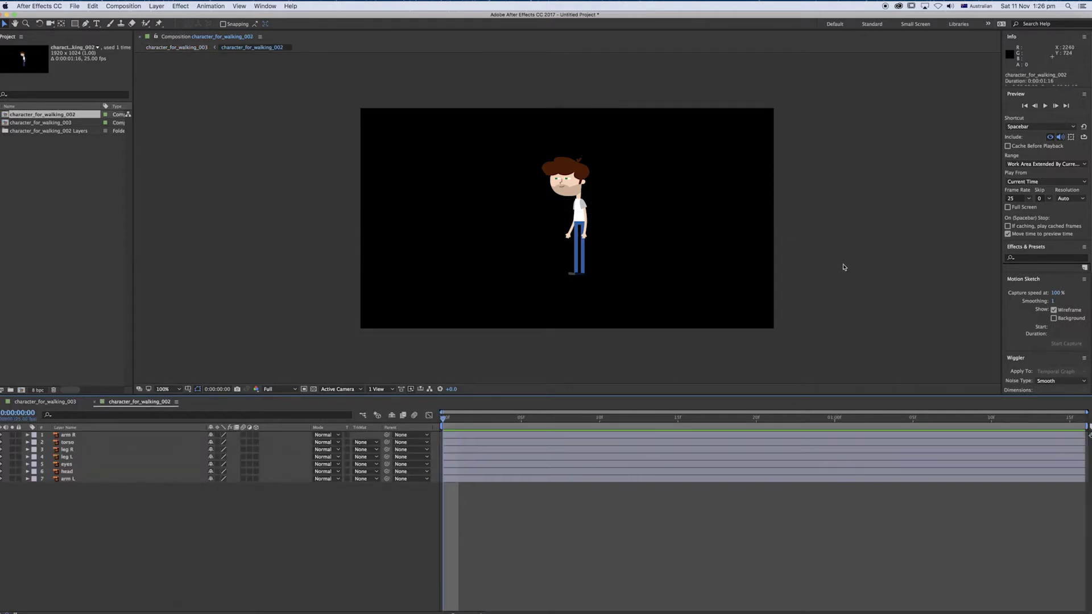
Add a light gray solid of 1920 x 1024 px and lock it beneath all the character layers.
{"action": "right_click", "coordinate": [824, 244]}
{"action": "mouse_move", "coordinate": [904, 247]}
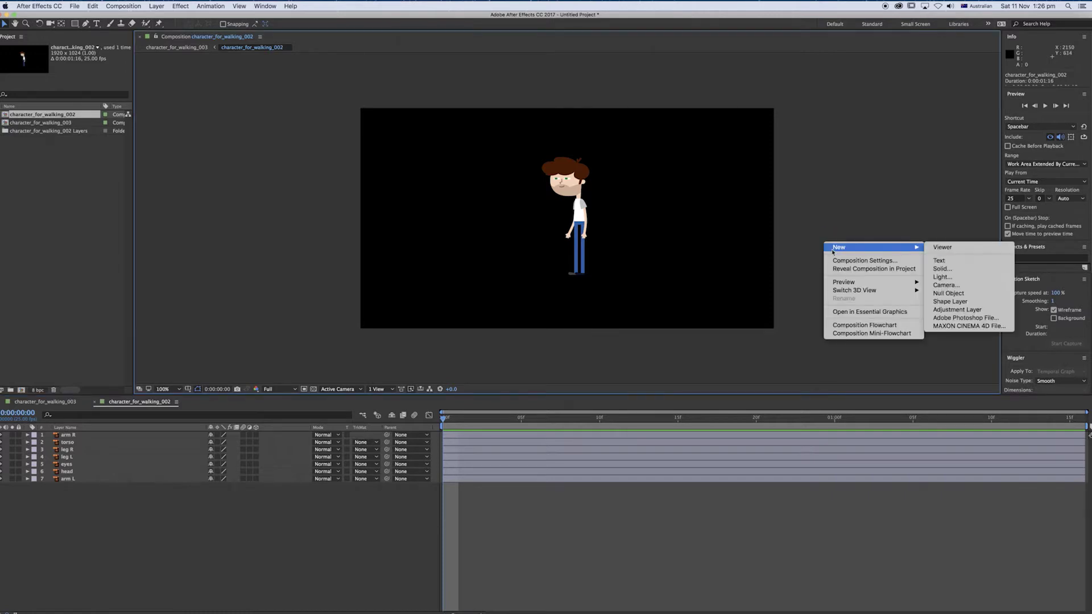
{"action": "left_click", "coordinate": [942, 269]}
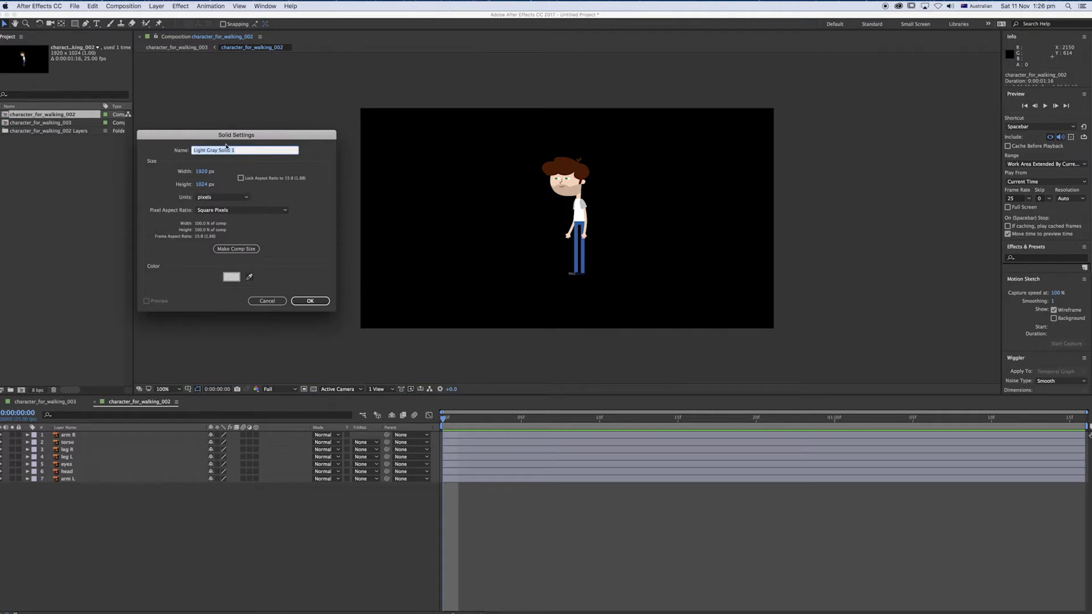
{"action": "left_click", "coordinate": [310, 301]}
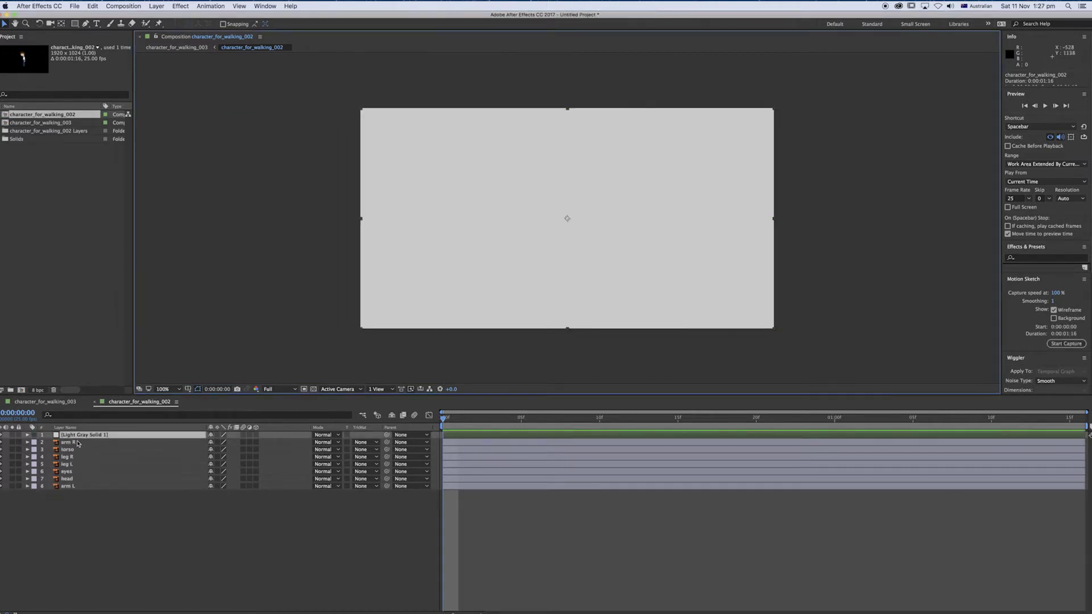
{"action": "left_click_drag", "start_coordinate": [76, 436], "coordinate": [73, 505]}
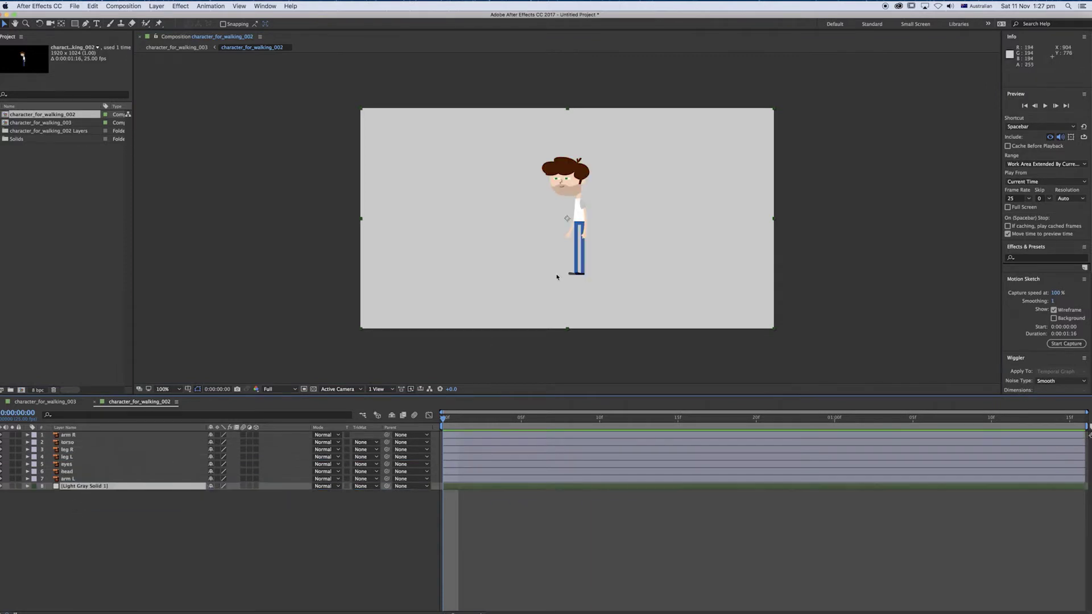
{"action": "left_click", "coordinate": [19, 486]}
Examine the character's body parts against the gray background and match them to their layers, from arm R to arm L.
{"action": "scroll", "coordinate": [493, 256], "scroll_direction": "down", "scroll_amount": 1}
{"action": "scroll", "coordinate": [499, 260], "scroll_direction": "up", "scroll_amount": 2}
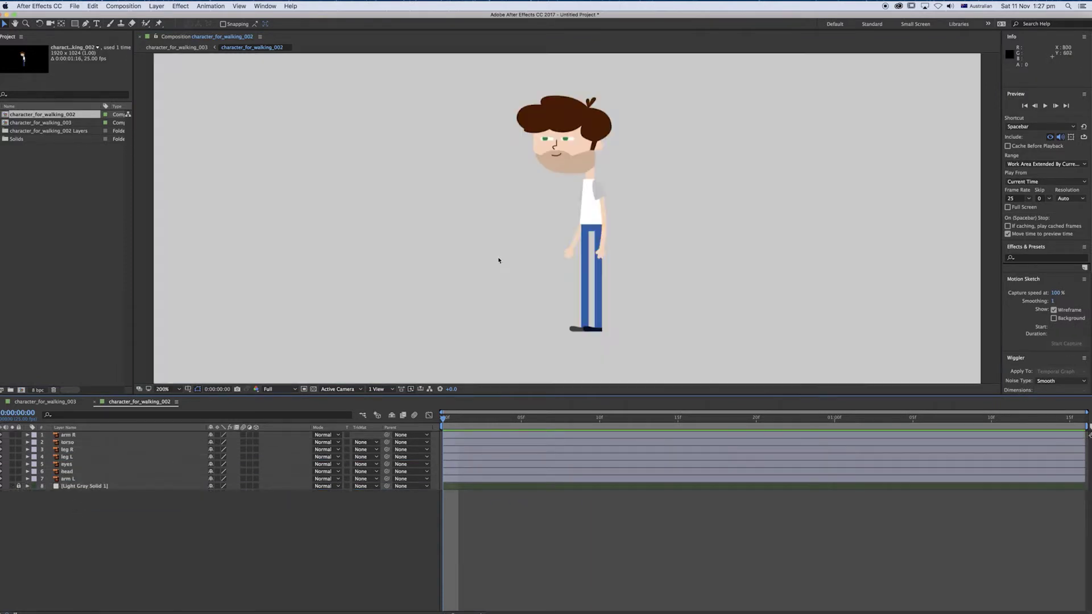
{"action": "scroll", "coordinate": [506, 245], "scroll_direction": "up", "scroll_amount": 2}
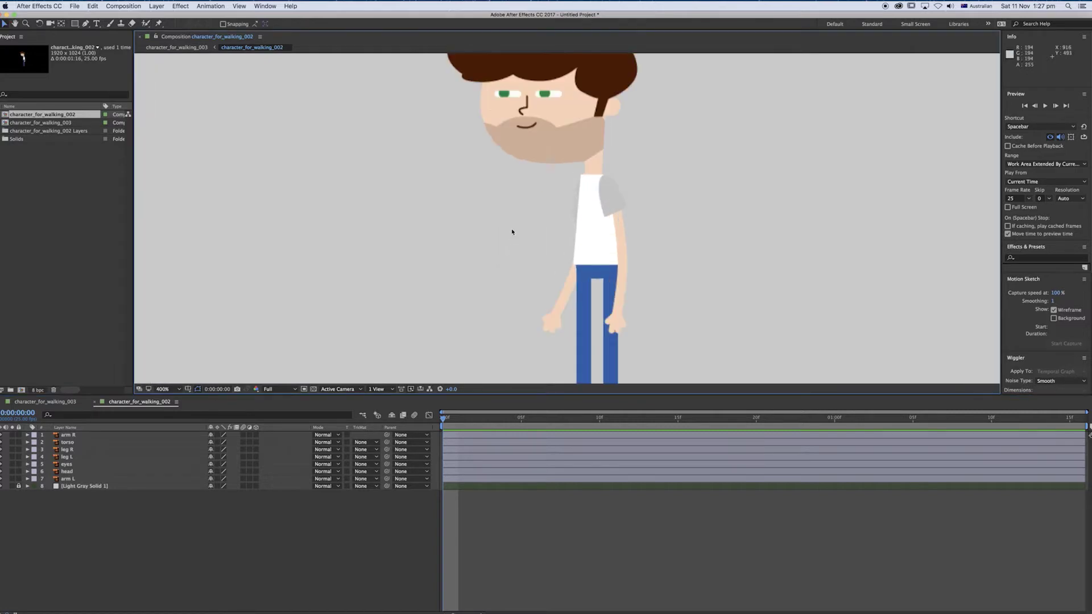
{"action": "left_click_drag", "start_coordinate": [512, 231], "coordinate": [511, 154]}
{"action": "scroll", "coordinate": [551, 260], "scroll_direction": "down", "scroll_amount": 2}
{"action": "left_click_drag", "start_coordinate": [562, 252], "coordinate": [524, 260]}
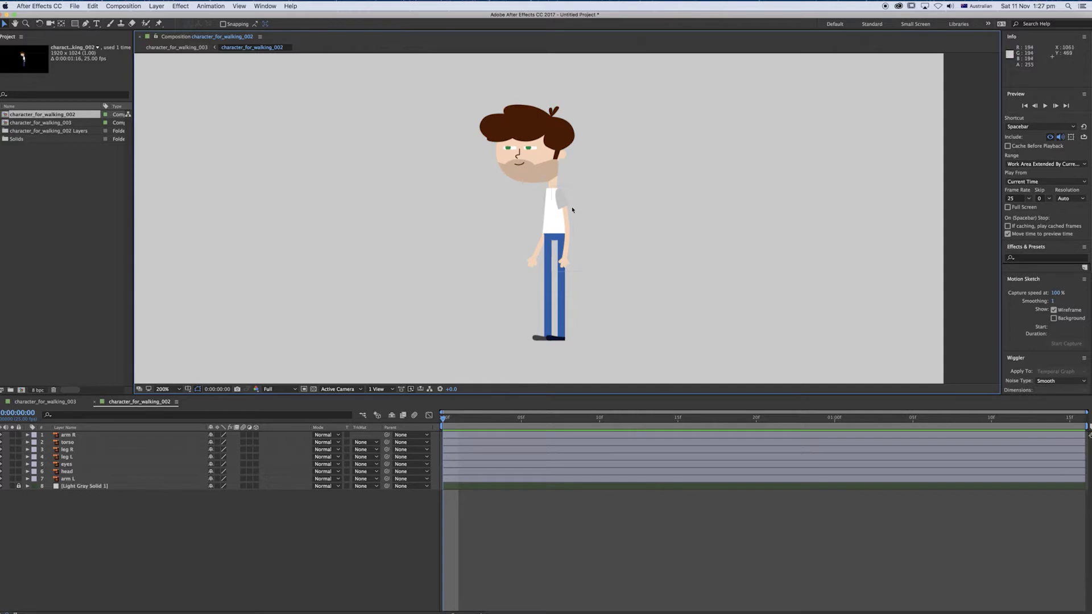
{"action": "left_click", "coordinate": [67, 435]}
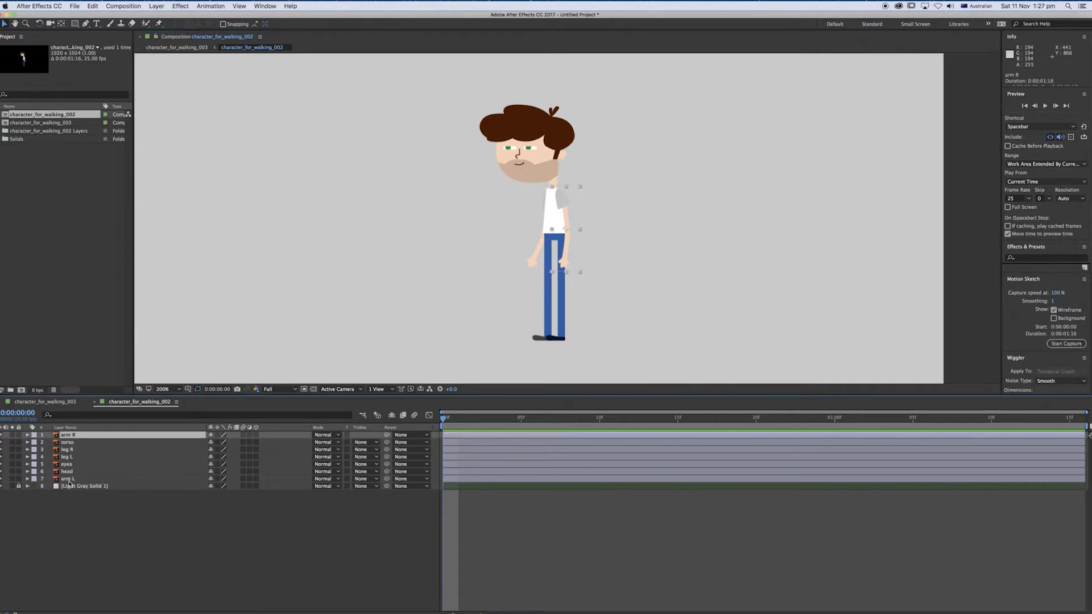
{"action": "left_click", "coordinate": [67, 479], "text": "shift"}
{"action": "left_click", "coordinate": [101, 519]}
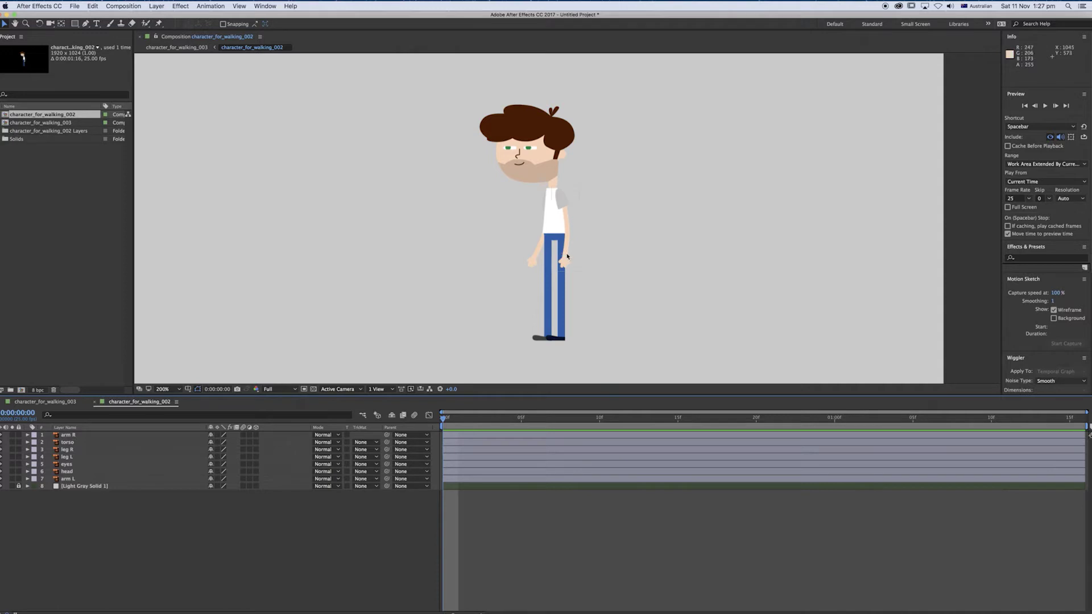
{"action": "left_click", "coordinate": [567, 257]}
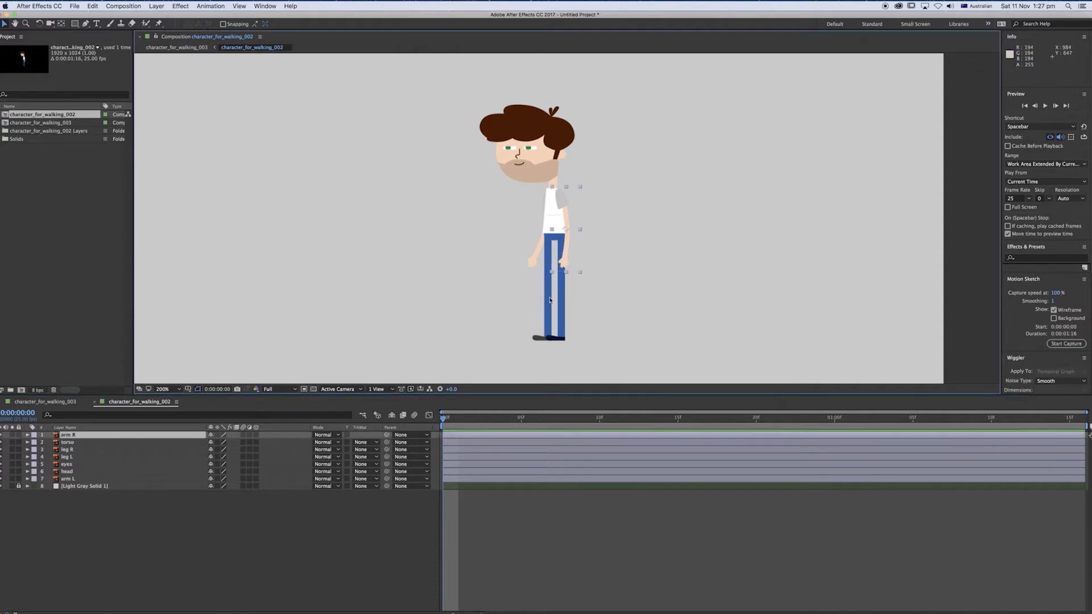
Create shape layers from the leg R and leg L vector layers.
{"action": "left_click", "coordinate": [563, 309]}
{"action": "left_click_drag", "start_coordinate": [581, 302], "coordinate": [478, 309]}
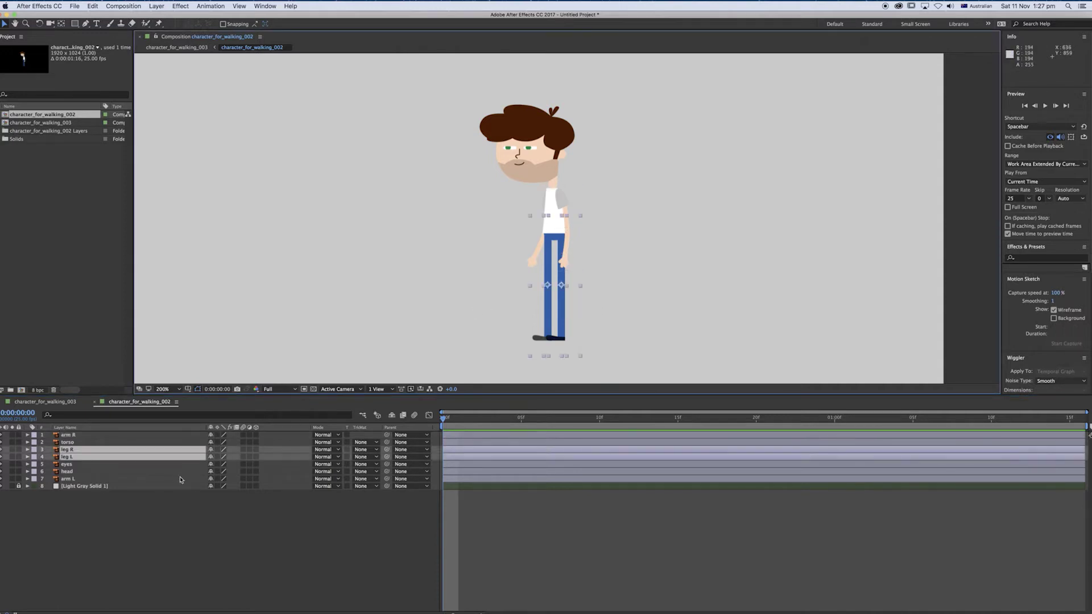
{"action": "right_click", "coordinate": [70, 460]}
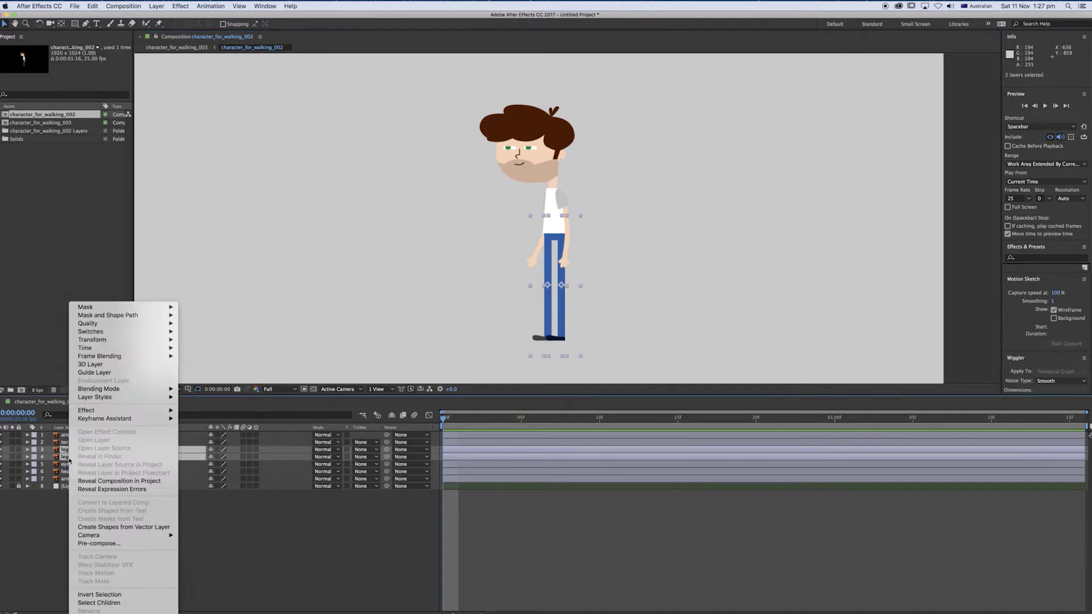
{"action": "left_click", "coordinate": [126, 528]}
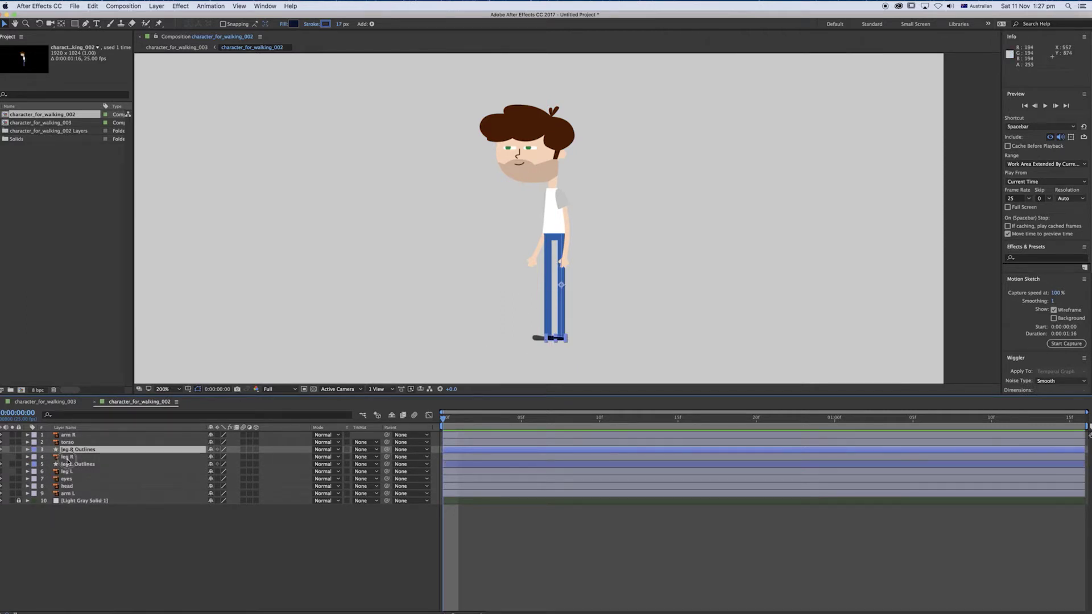
Delete the original leg L and leg R artwork layers, keeping their outline shape layers.
{"action": "left_click", "coordinate": [67, 458]}
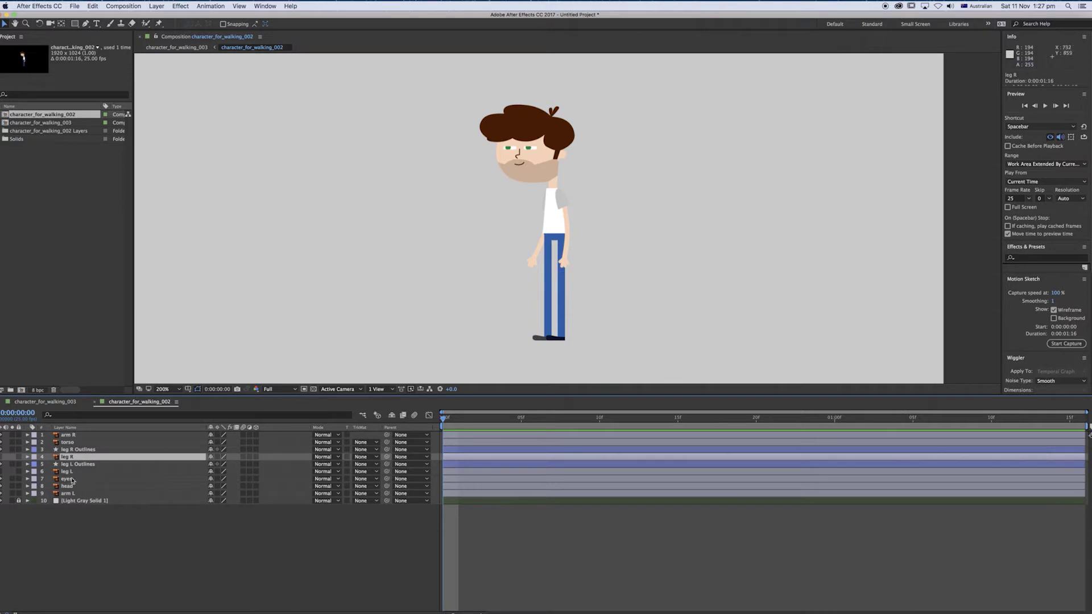
{"action": "left_click", "coordinate": [67, 472]}
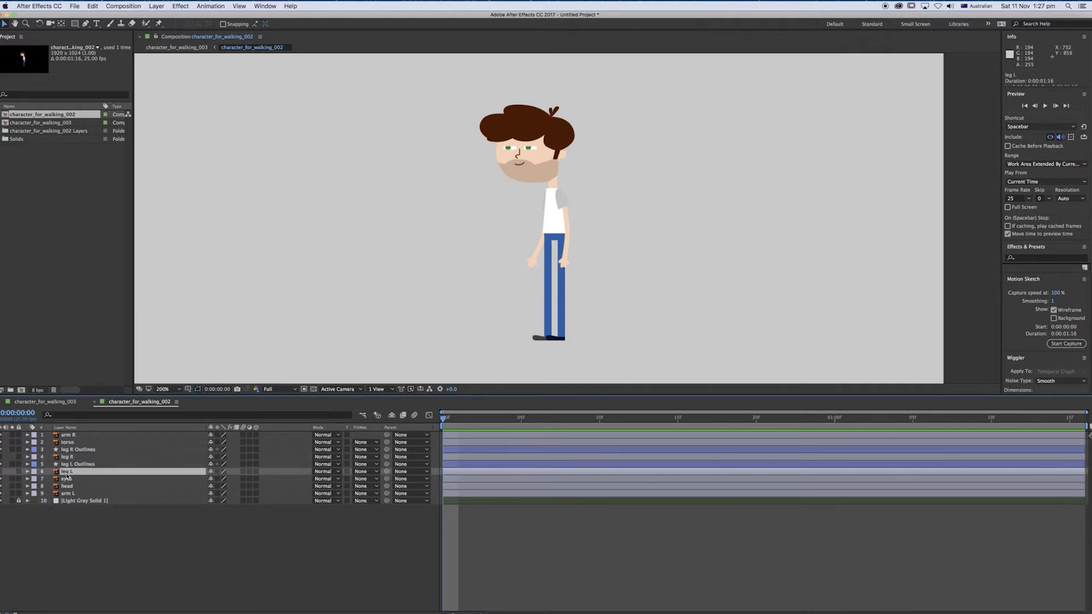
{"action": "key", "text": "Delete"}
{"action": "left_click", "coordinate": [71, 458]}
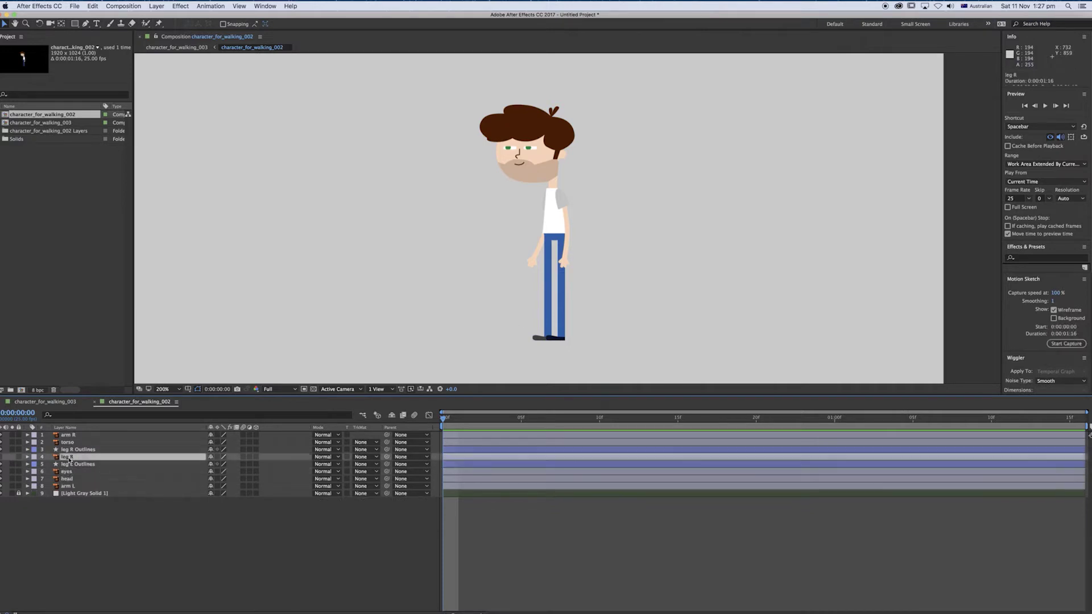
{"action": "key", "text": "Delete"}
Set the label color of the leg R Outlines and leg L Outlines layers to Yellow.
{"action": "left_click", "coordinate": [74, 449]}
{"action": "left_click", "coordinate": [53, 458], "text": "shift"}
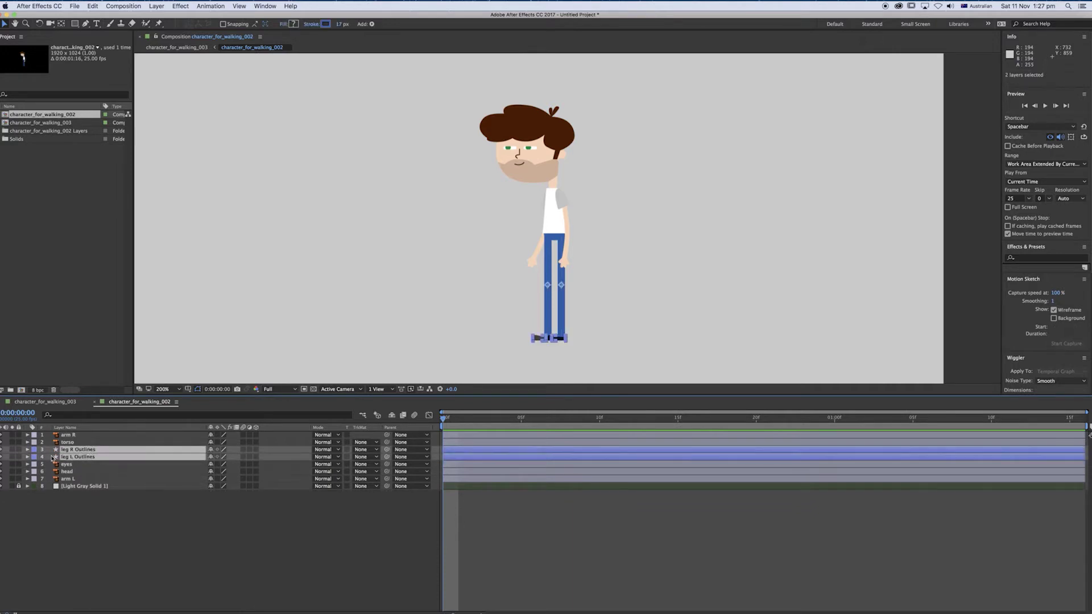
{"action": "left_click", "coordinate": [34, 450]}
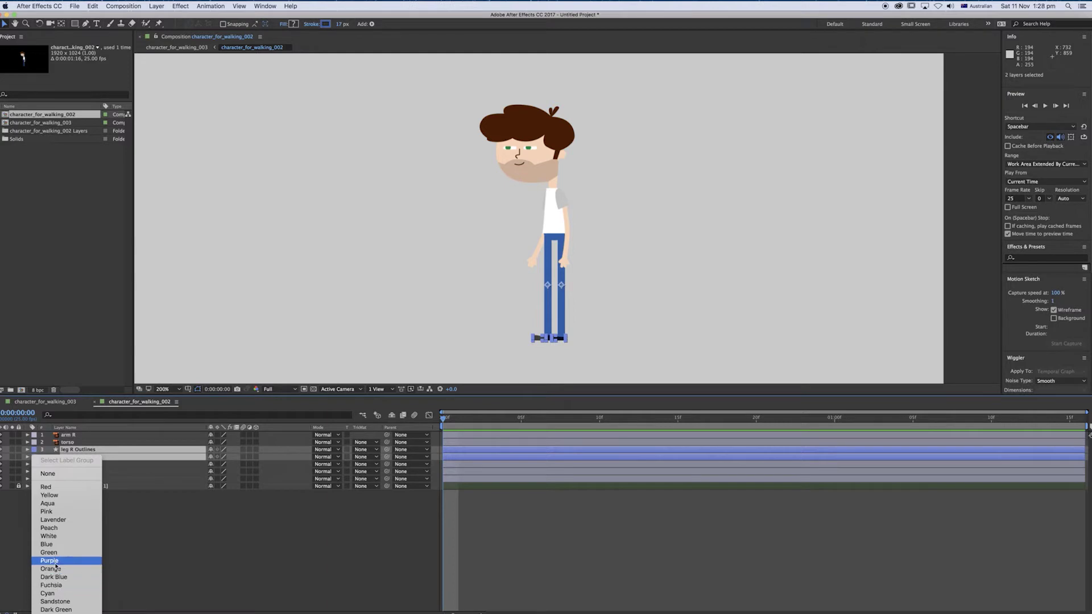
{"action": "left_click", "coordinate": [51, 496]}
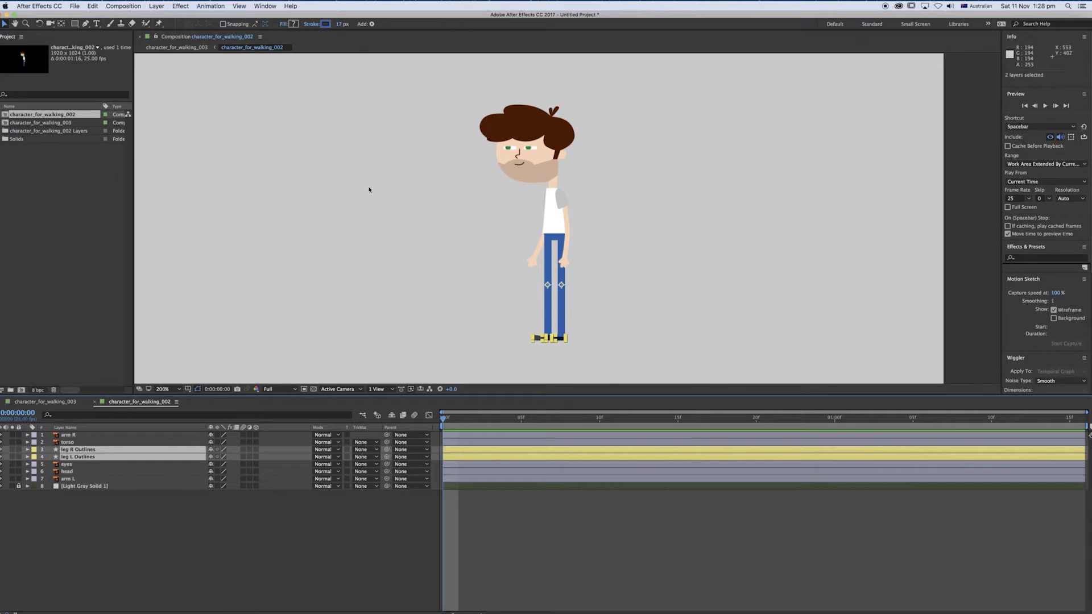
Show the rulers and place a horizontal ground guide at position 775 along the soles of the character's shoes.
{"action": "key", "text": "super+r"}
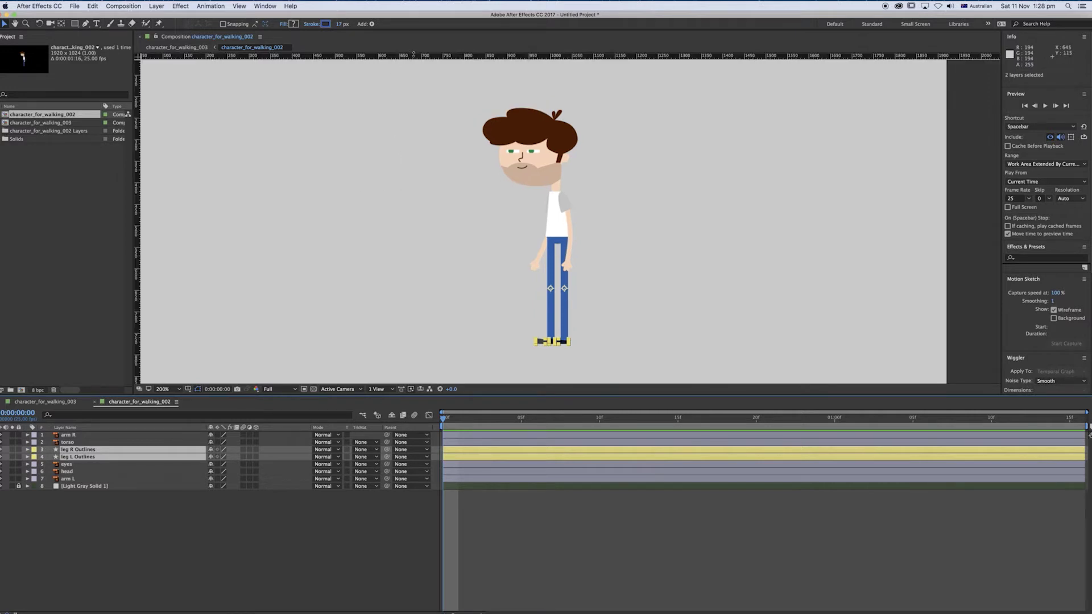
{"action": "left_click_drag", "start_coordinate": [416, 55], "coordinate": [461, 344]}
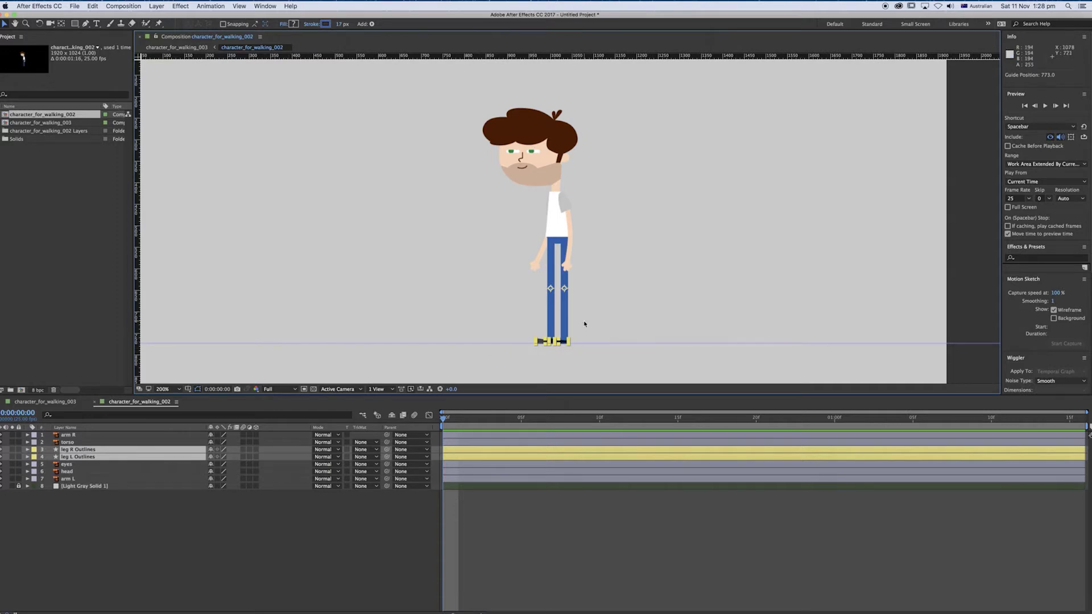
{"action": "key", "text": "comma"}
{"action": "key", "text": "period"}
{"action": "left_click_drag", "start_coordinate": [598, 313], "coordinate": [614, 225]}
{"action": "key", "text": "period"}
{"action": "left_click", "coordinate": [571, 535]}
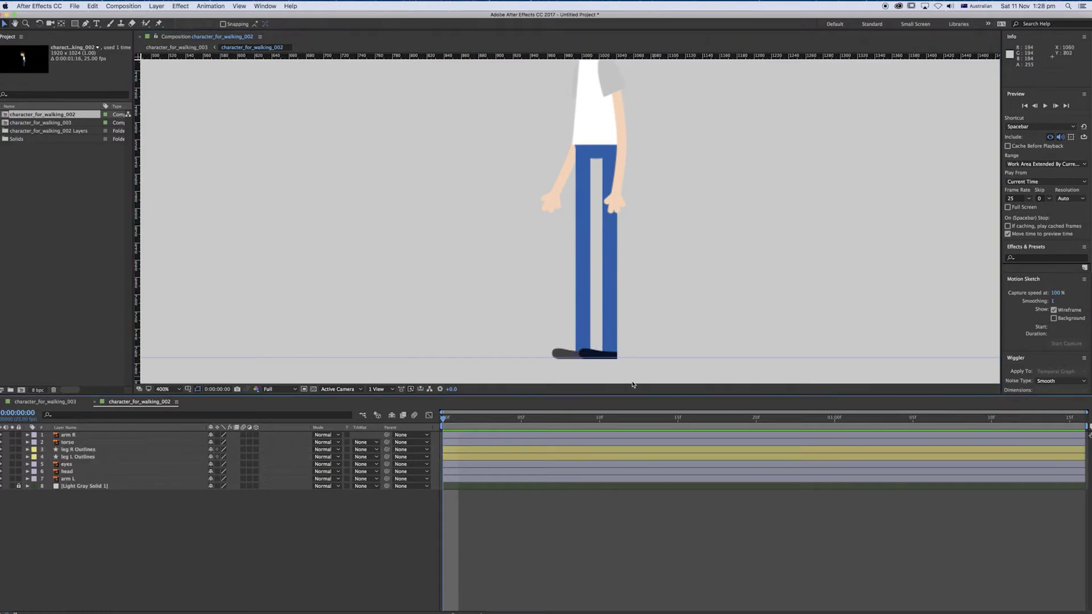
{"action": "left_click_drag", "start_coordinate": [531, 357], "coordinate": [530, 360]}
Inspect the right arm, torso, legs and head up close to see where each part joins the body.
{"action": "left_click_drag", "start_coordinate": [459, 206], "coordinate": [485, 239]}
{"action": "left_click", "coordinate": [601, 208]}
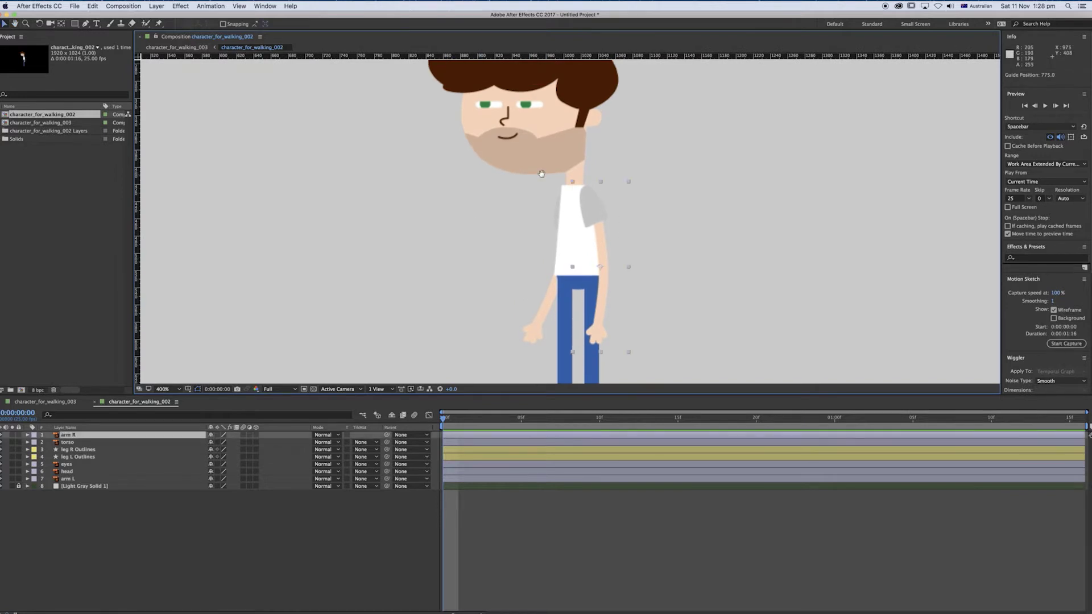
{"action": "left_click_drag", "start_coordinate": [542, 173], "coordinate": [533, 213]}
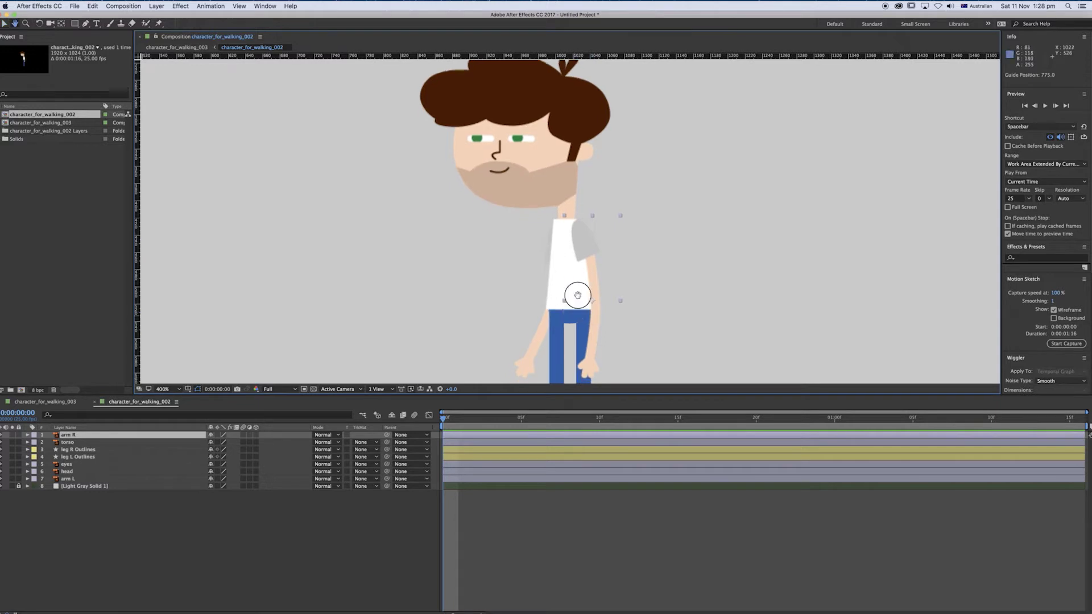
{"action": "left_click_drag", "start_coordinate": [575, 292], "coordinate": [589, 249]}
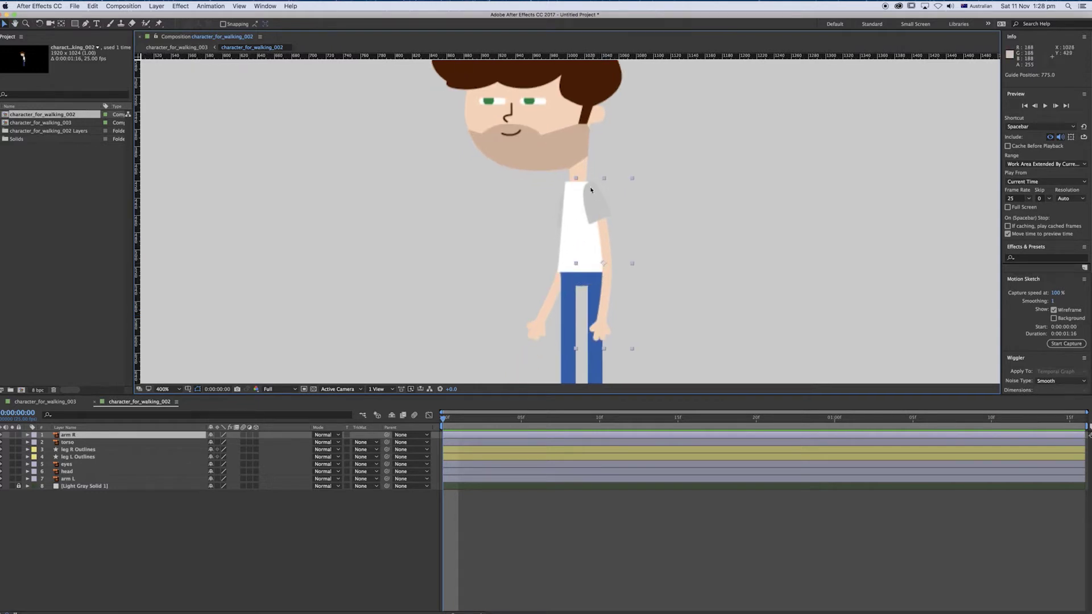
{"action": "left_click_drag", "start_coordinate": [612, 279], "coordinate": [610, 162]}
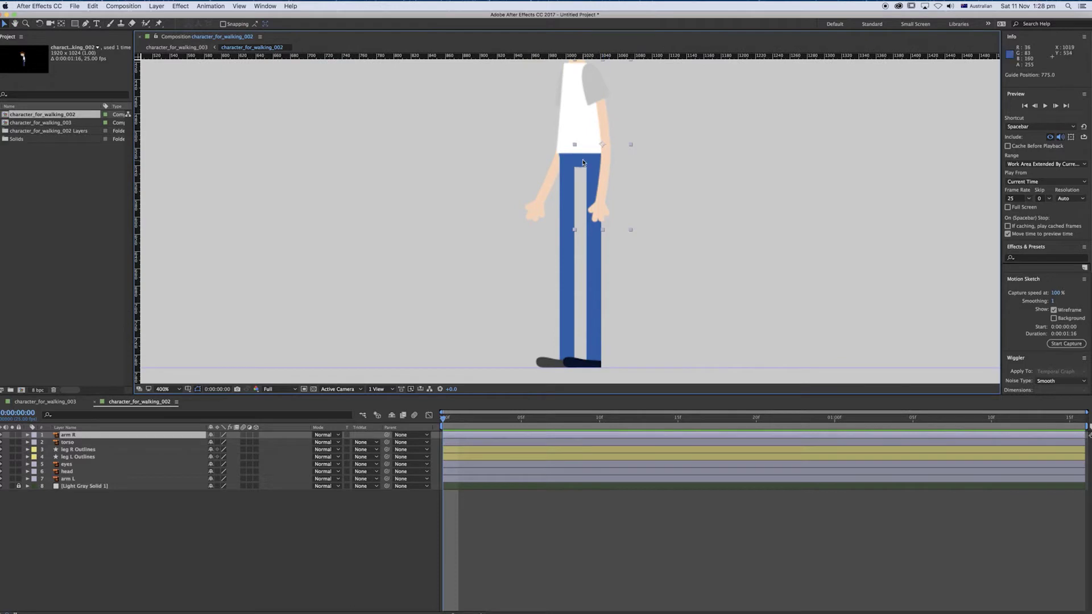
{"action": "scroll", "coordinate": [561, 136], "scroll_direction": "up", "scroll_amount": 10}
{"action": "left_click", "coordinate": [558, 152]}
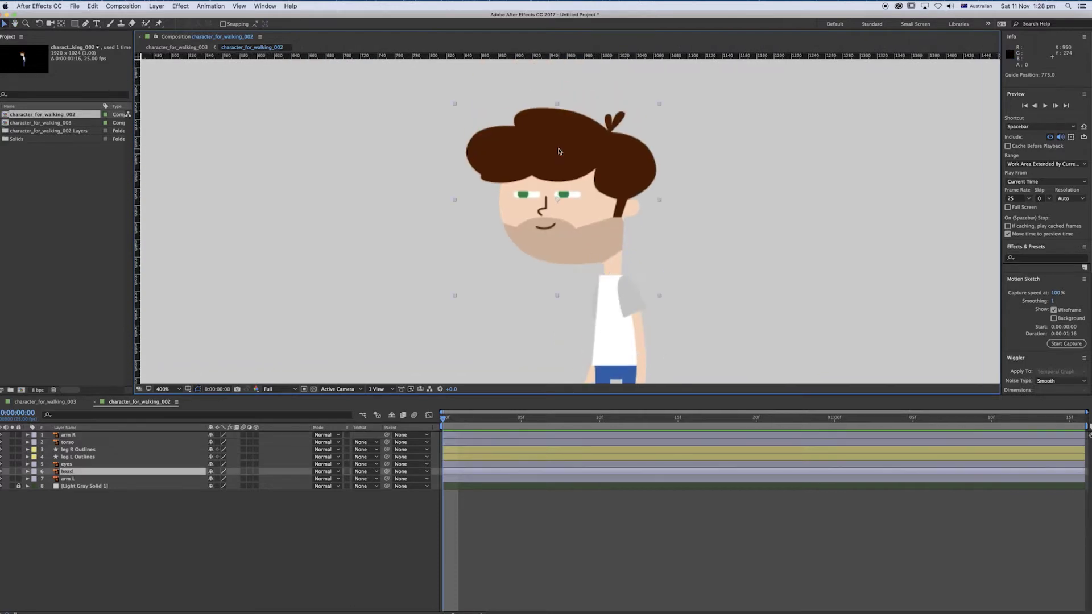
{"action": "scroll", "coordinate": [569, 171], "scroll_direction": "down", "scroll_amount": 8}
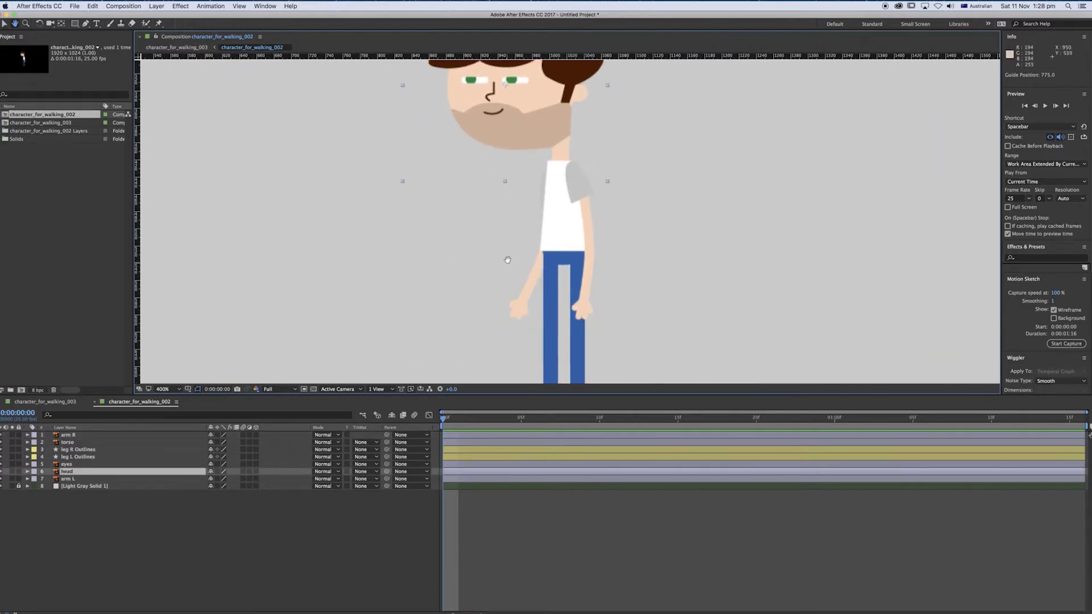
{"action": "scroll", "coordinate": [508, 260], "scroll_direction": "right", "scroll_amount": 3}
Move the anchor point of the arm R layer up to the shoulder with the Pan Behind tool, then return to the Selection tool.
{"action": "left_click", "coordinate": [559, 316]}
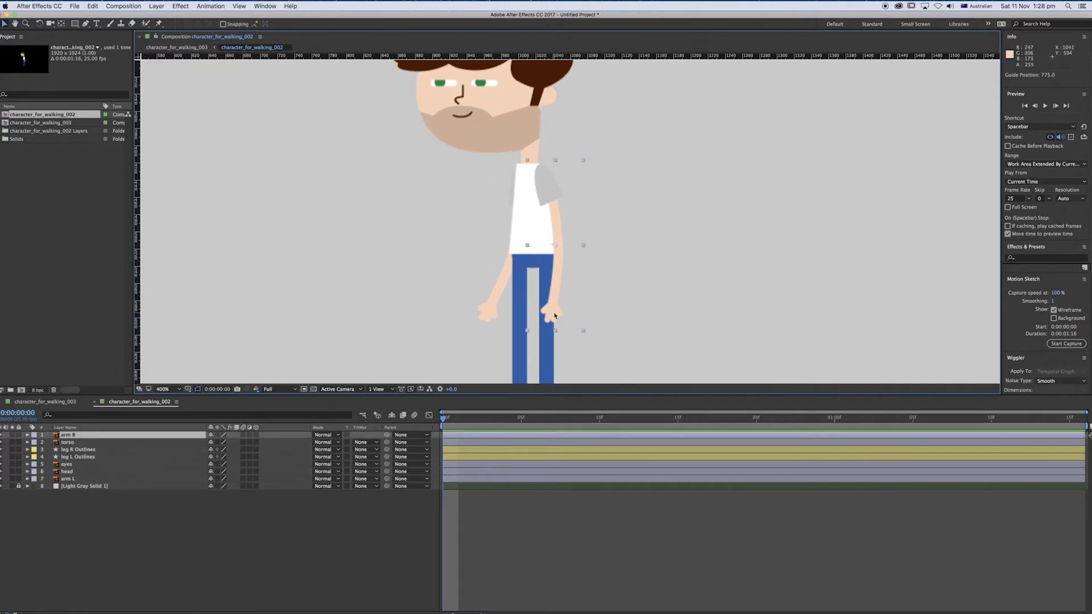
{"action": "key", "text": "v"}
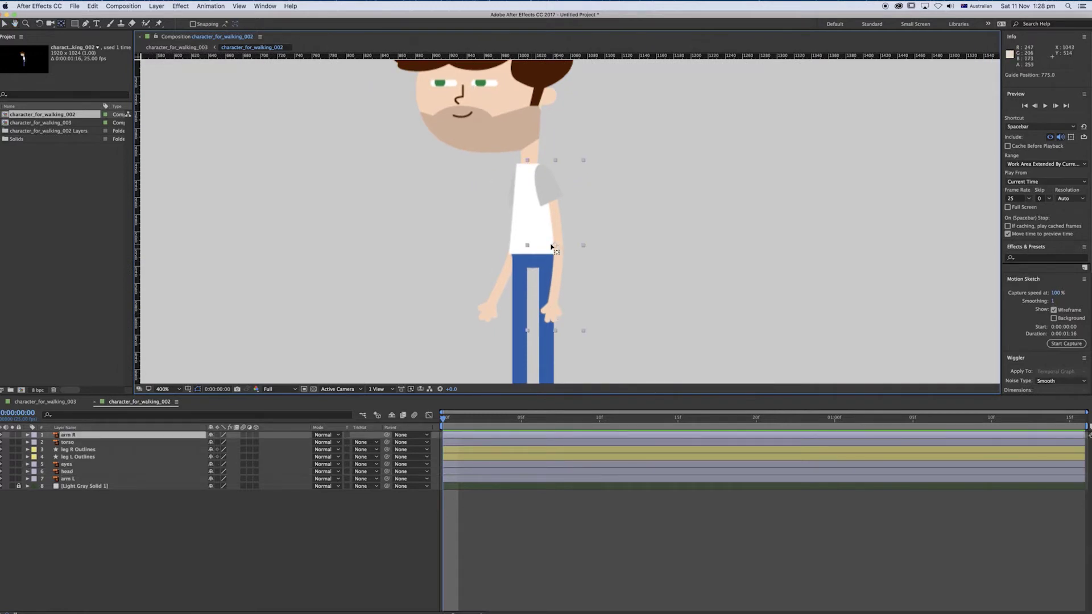
{"action": "left_click", "coordinate": [61, 25]}
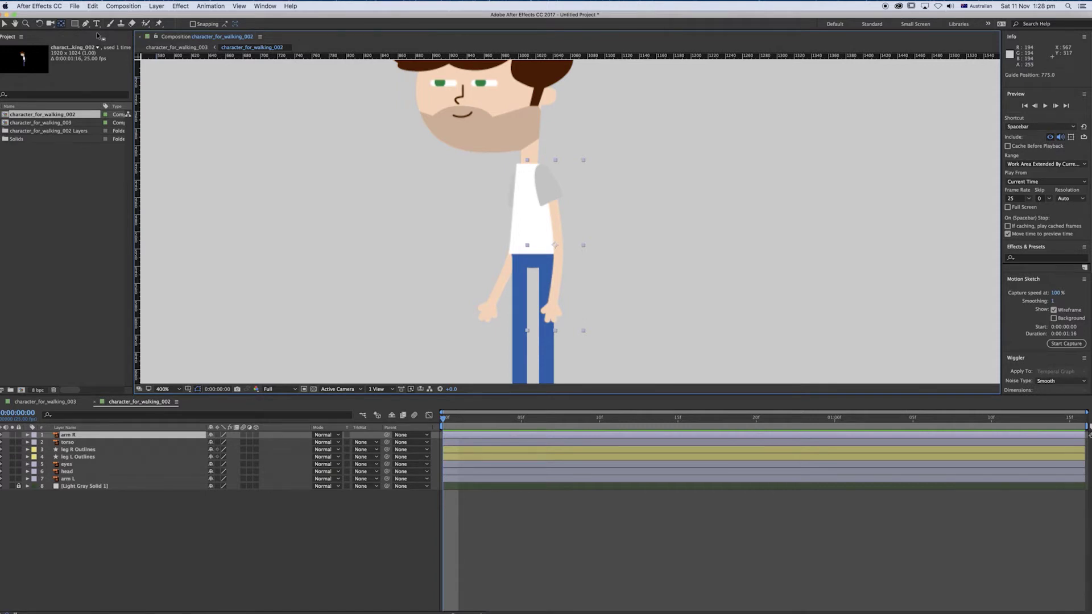
{"action": "left_click_drag", "start_coordinate": [556, 247], "coordinate": [542, 175]}
{"action": "scroll", "coordinate": [441, 255], "scroll_direction": "up", "scroll_amount": 1}
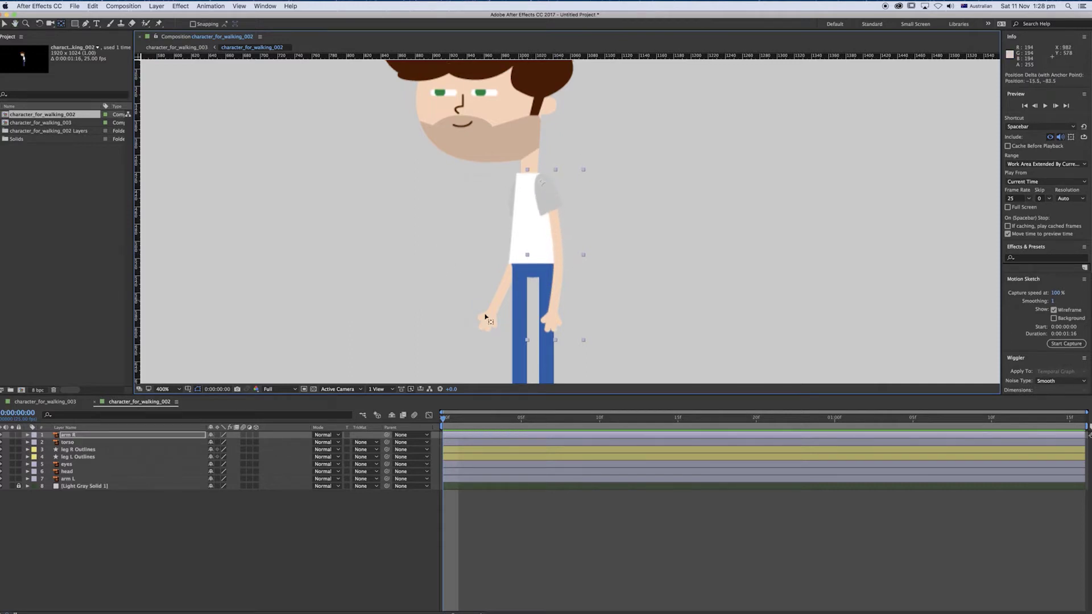
{"action": "key", "text": "v"}
{"action": "key", "text": "period"}
{"action": "key", "text": "comma"}
{"action": "key", "text": "comma"}
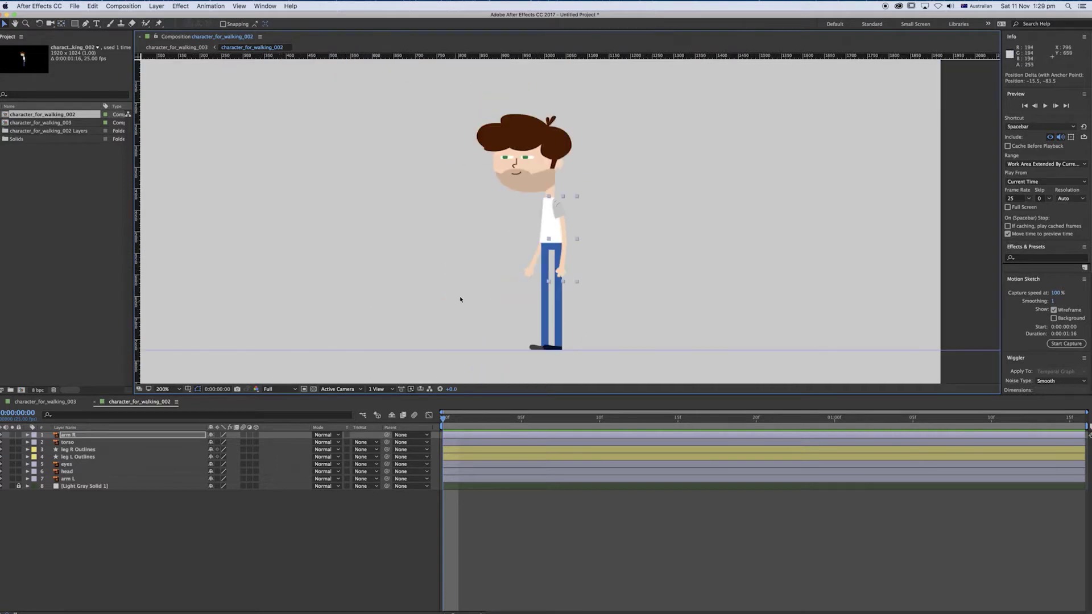
Move the anchor point of the arm L layer up to the shoulder with the Pan Behind tool.
{"action": "key", "text": "period"}
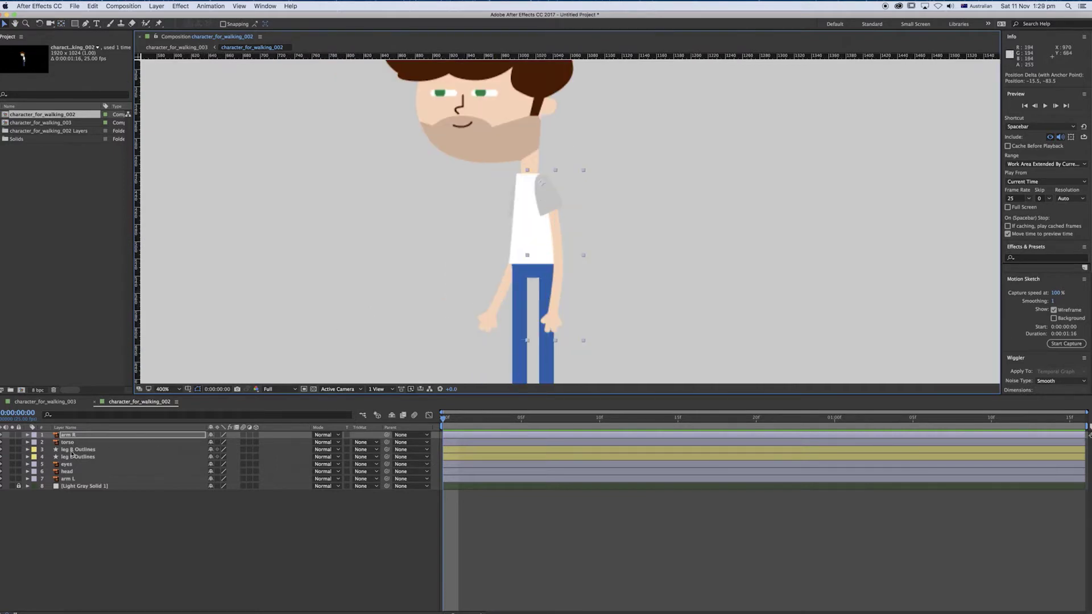
{"action": "left_click", "coordinate": [69, 479]}
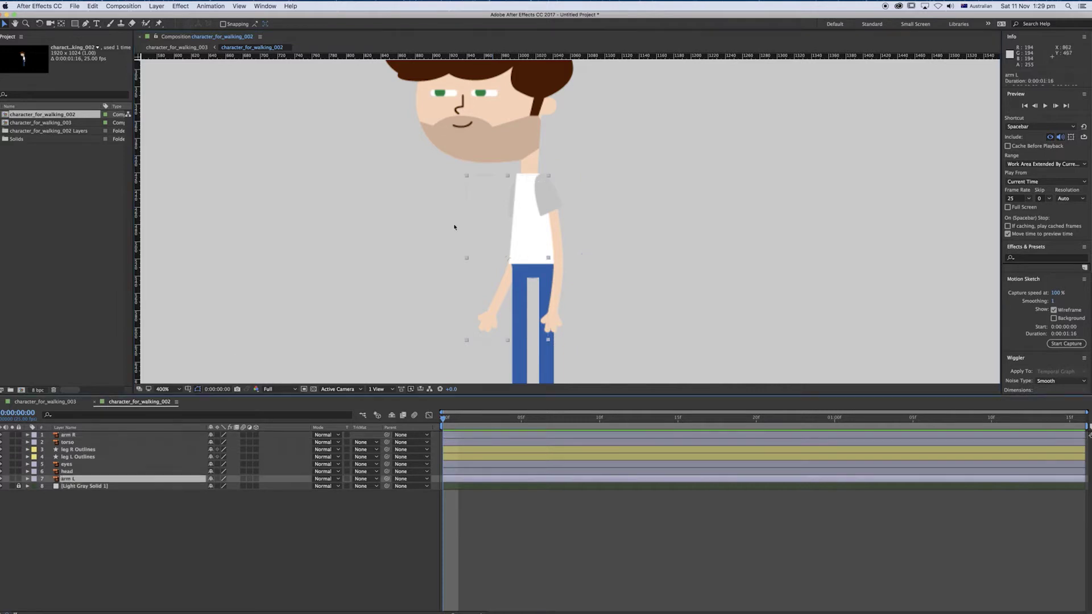
{"action": "left_click_drag", "start_coordinate": [504, 278], "coordinate": [521, 183]}
{"action": "key", "text": "y"}
Move the anchor points of the leg R Outlines and leg L Outlines layers to the tops of the legs at the hips.
{"action": "left_click_drag", "start_coordinate": [577, 219], "coordinate": [588, 70]}
{"action": "left_click", "coordinate": [565, 312]}
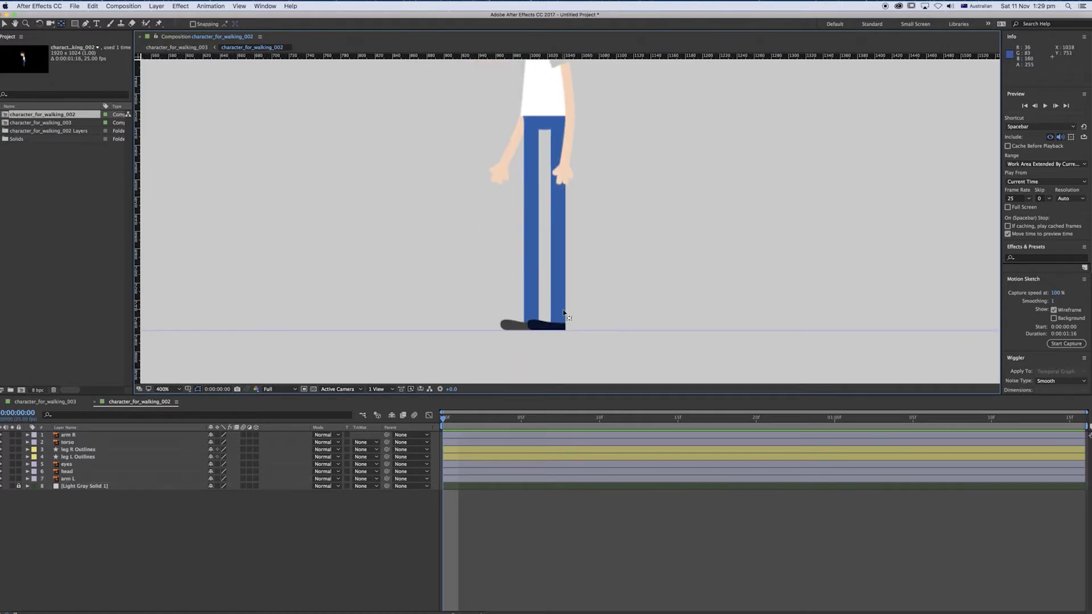
{"action": "left_click", "coordinate": [77, 450]}
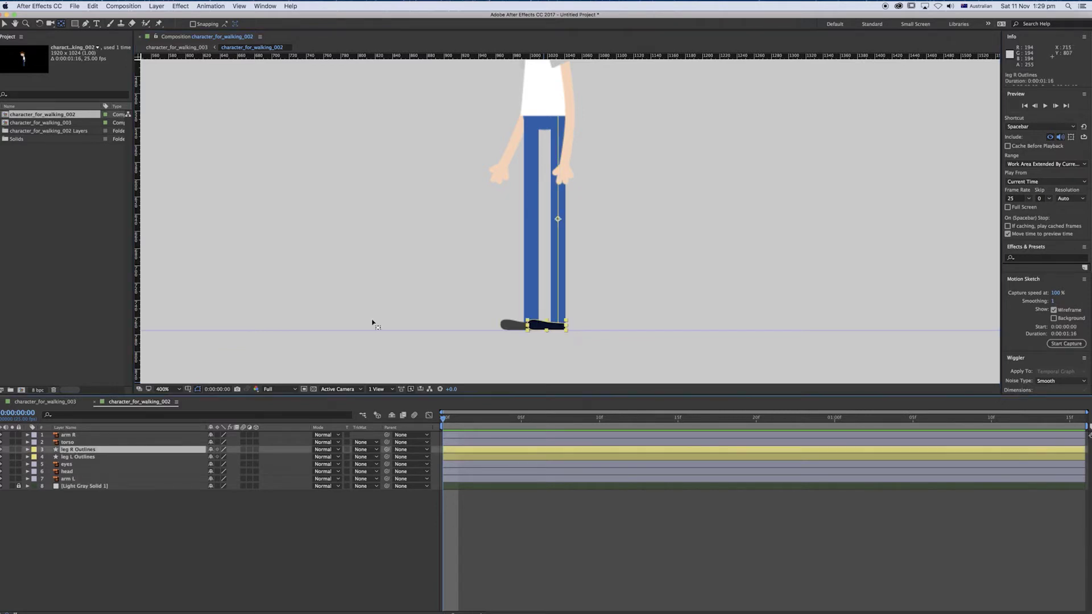
{"action": "left_click_drag", "start_coordinate": [558, 219], "coordinate": [557, 120]}
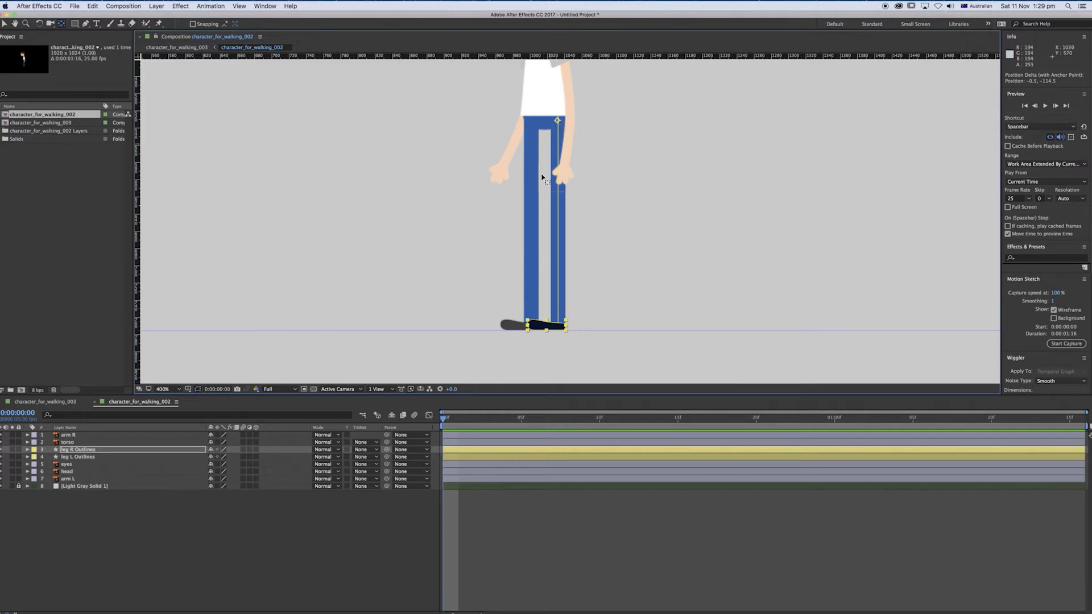
{"action": "left_click", "coordinate": [80, 457]}
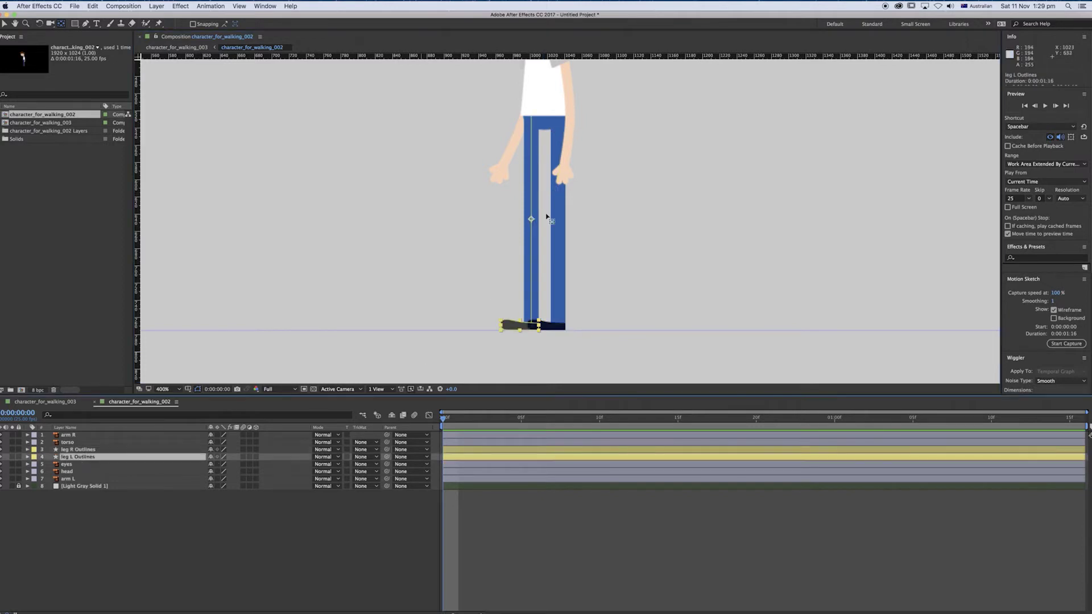
{"action": "left_click_drag", "start_coordinate": [531, 219], "coordinate": [532, 121]}
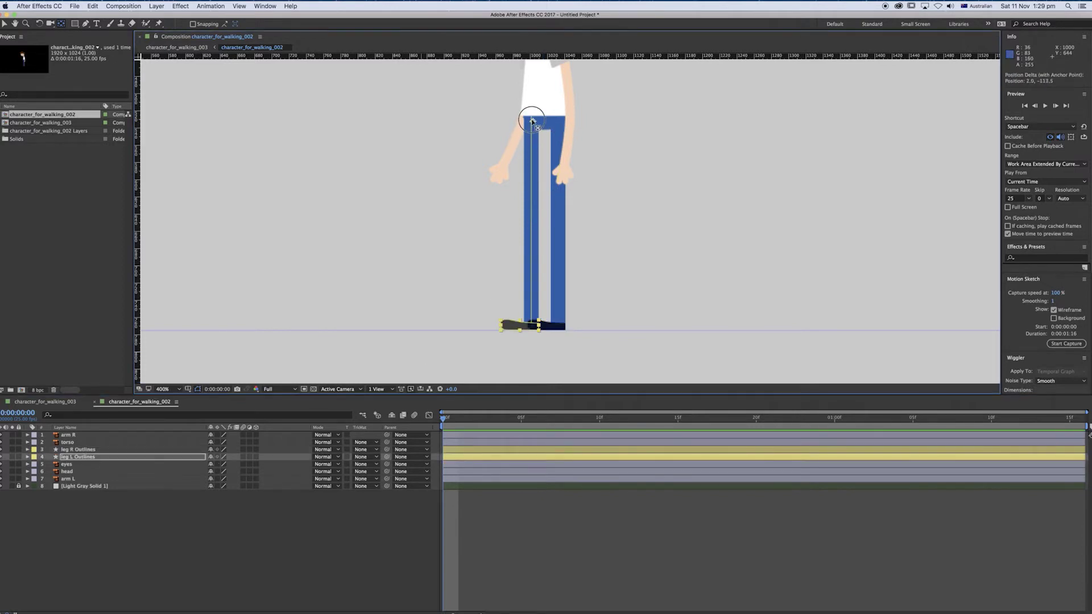
Move the anchor point of the torso layer down to the middle of the hips with the Pan Behind tool.
{"action": "key", "text": "h"}
{"action": "left_click_drag", "start_coordinate": [598, 131], "coordinate": [594, 263]}
{"action": "key", "text": "y"}
{"action": "left_click", "coordinate": [573, 232]}
Move the anchor point of the head layer to the base of the neck.
{"action": "key", "text": "space"}
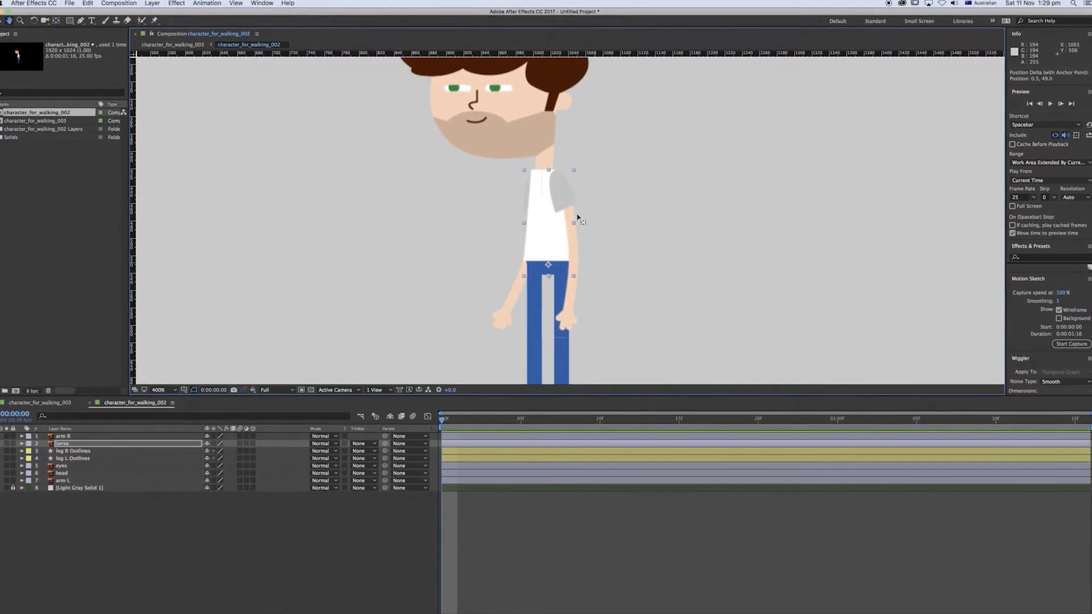
{"action": "left_click", "coordinate": [529, 101]}
{"action": "key", "text": "space"}
{"action": "left_click_drag", "start_coordinate": [520, 113], "coordinate": [545, 239]}
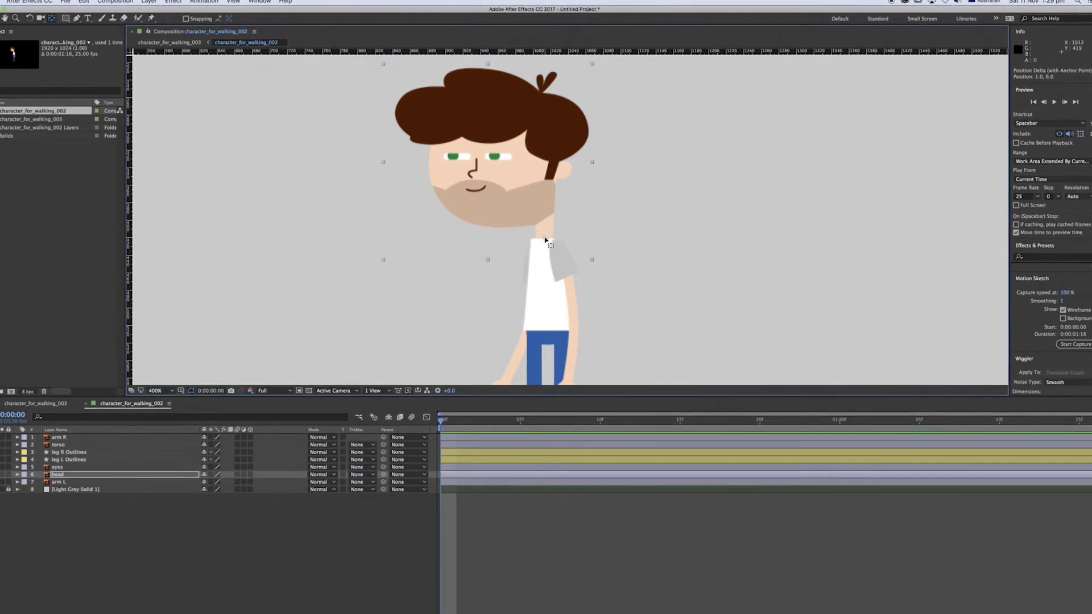
Inspect the whole character from head to shoes and how the head, arms and legs join the torso.
{"action": "left_click_drag", "start_coordinate": [411, 217], "coordinate": [431, 204]}
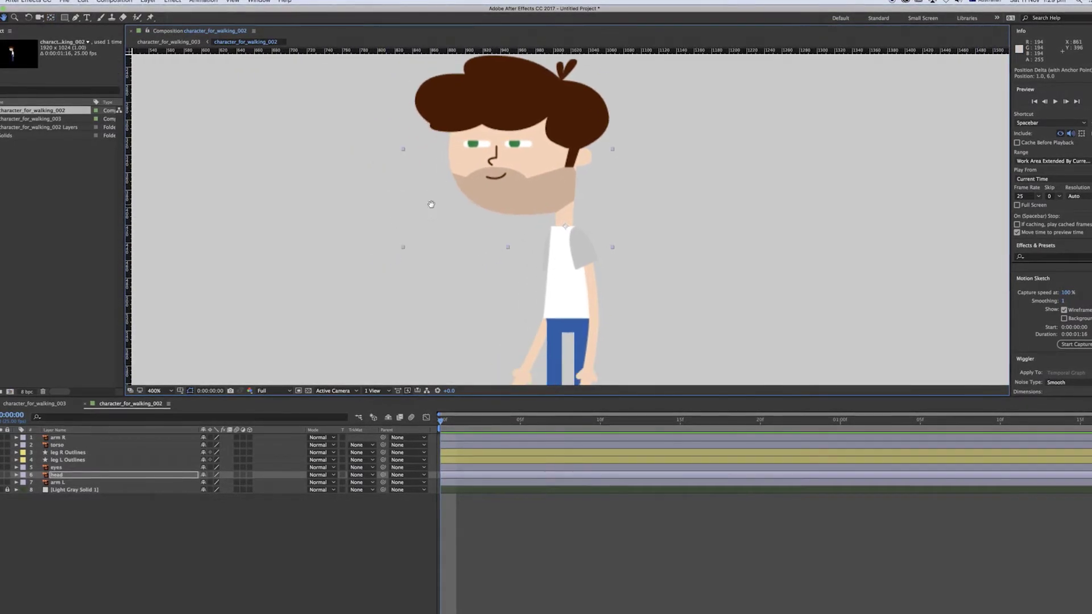
{"action": "scroll", "coordinate": [568, 310], "scroll_direction": "up", "scroll_amount": 2}
{"action": "scroll", "coordinate": [567, 310], "scroll_direction": "down", "scroll_amount": 2}
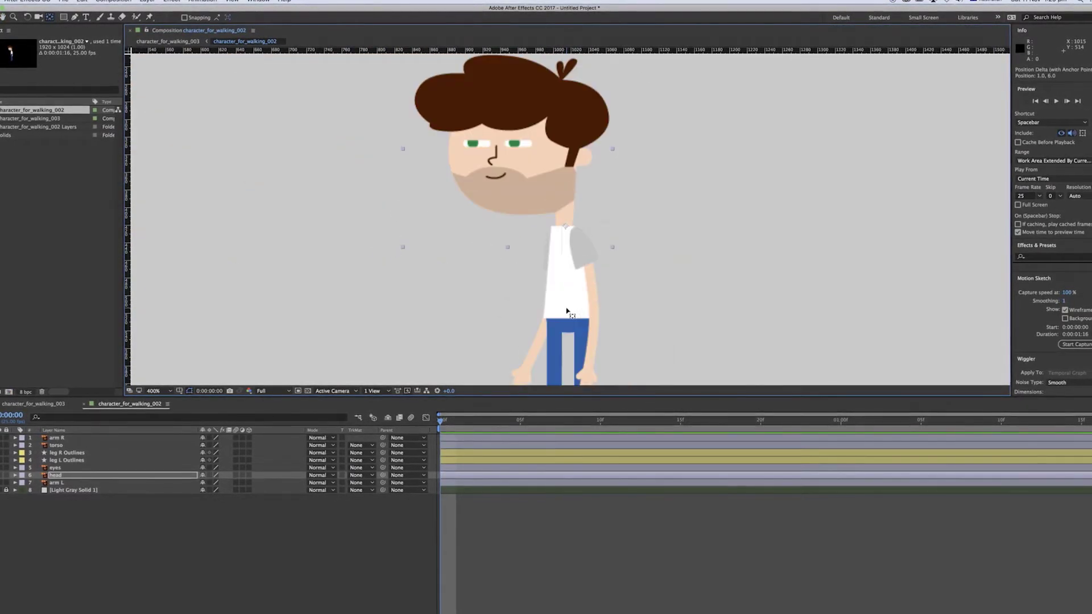
{"action": "scroll", "coordinate": [567, 311], "scroll_direction": "down", "scroll_amount": 1}
{"action": "left_click_drag", "start_coordinate": [568, 310], "coordinate": [563, 270]}
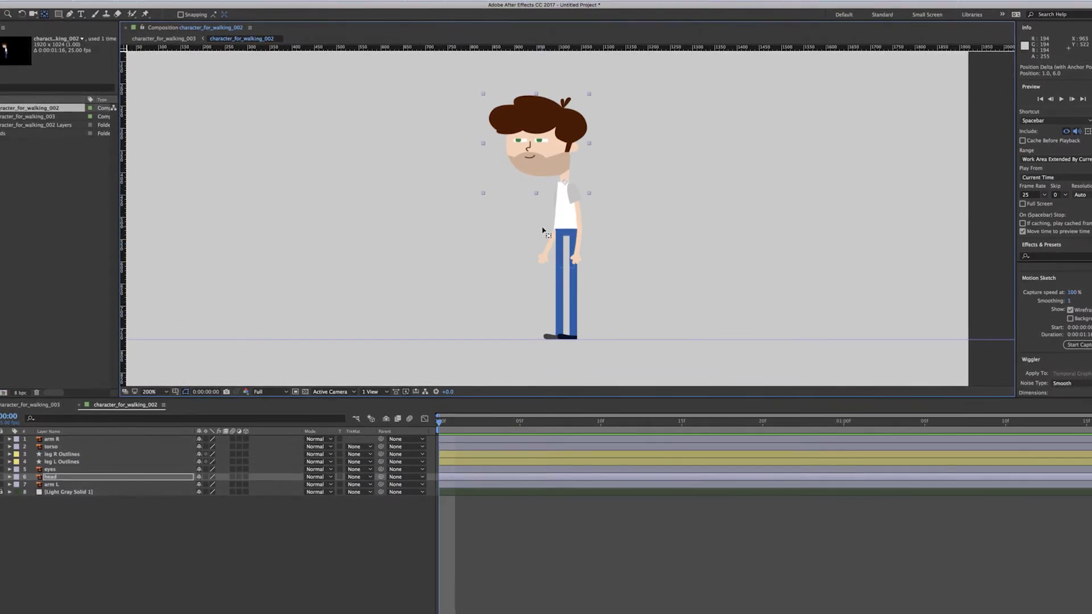
{"action": "scroll", "coordinate": [543, 230], "scroll_direction": "up", "scroll_amount": 1}
{"action": "left_click_drag", "start_coordinate": [516, 210], "coordinate": [538, 248]}
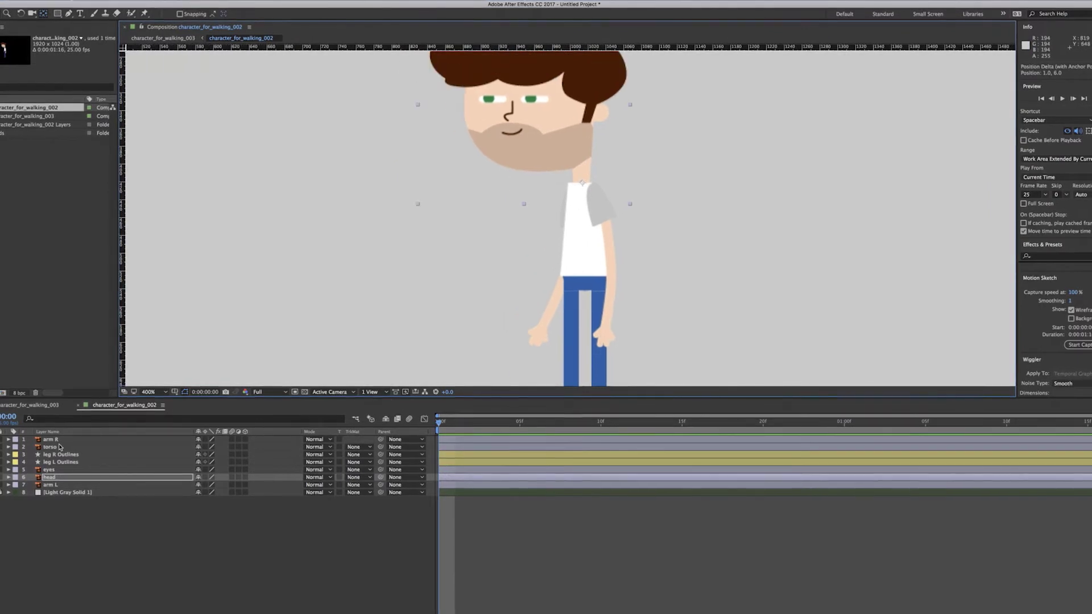
{"action": "left_click", "coordinate": [55, 441]}
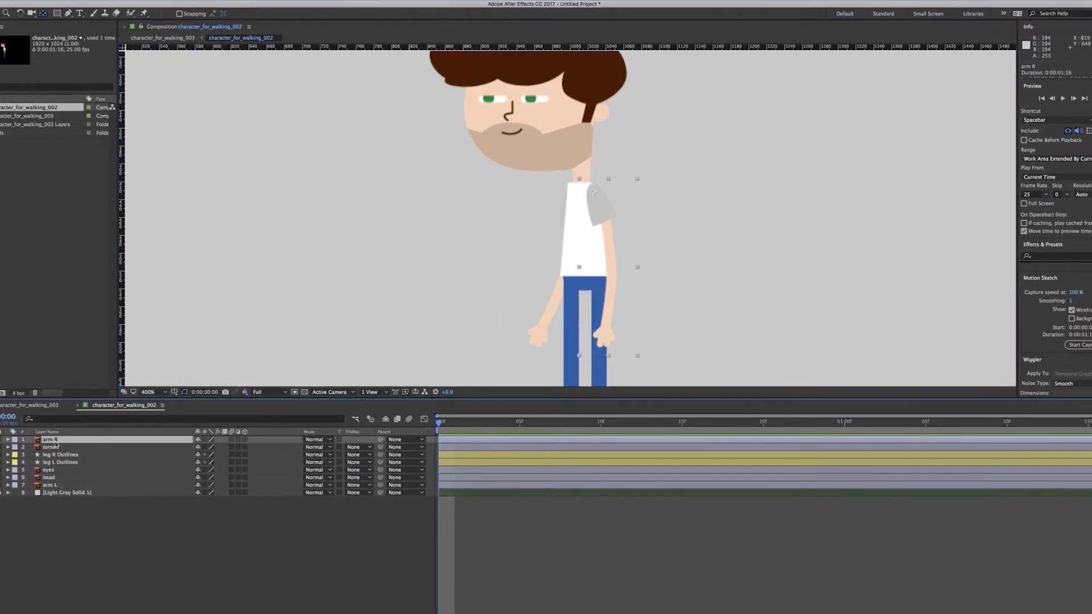
{"action": "left_click", "coordinate": [51, 487], "text": "shift"}
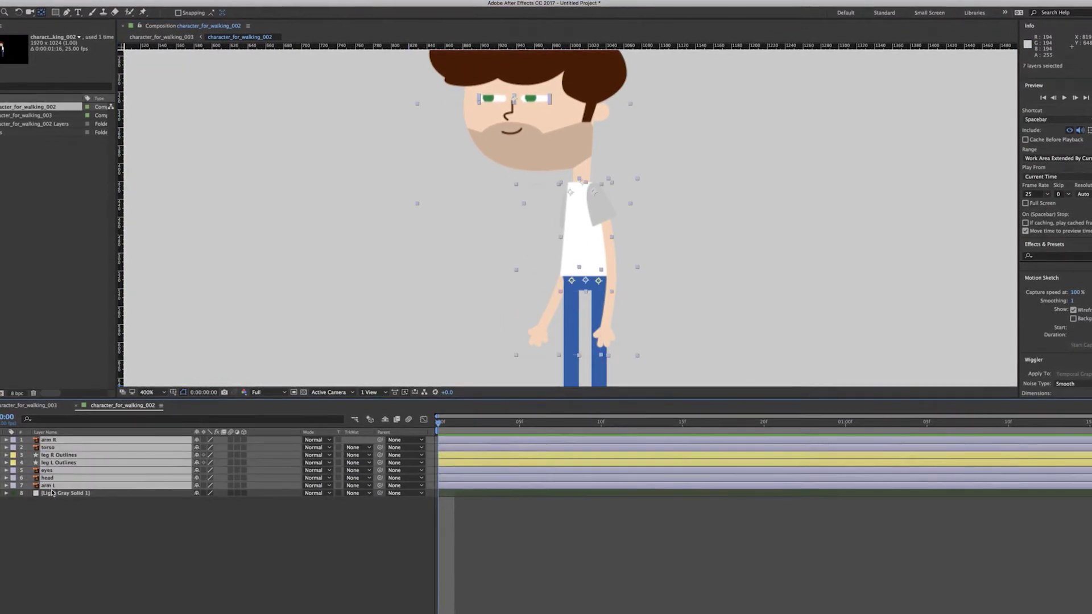
{"action": "left_click", "coordinate": [55, 529]}
Select the arm R and arm L layers together and parent both of them to the torso layer.
{"action": "left_click", "coordinate": [50, 486]}
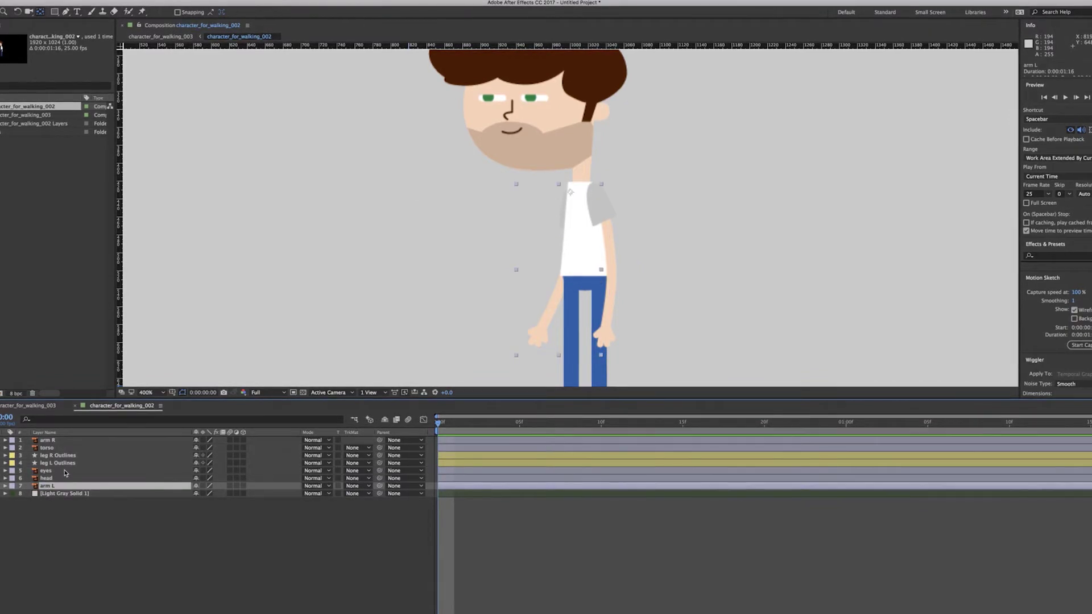
{"action": "left_click", "coordinate": [46, 441], "text": "super"}
{"action": "left_click", "coordinate": [50, 471], "text": "super"}
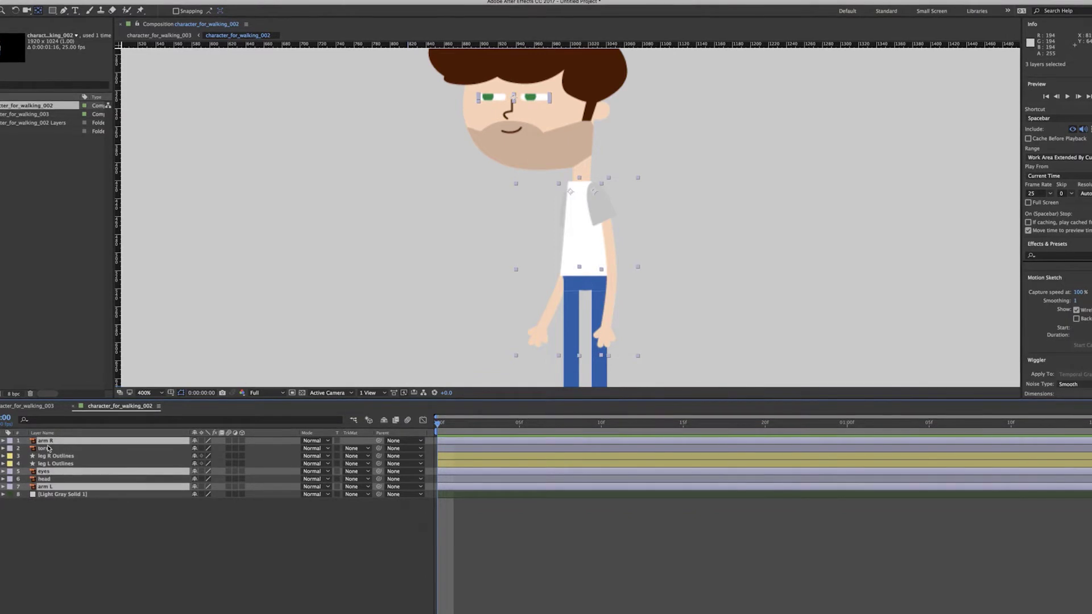
{"action": "left_click", "coordinate": [50, 472], "text": "super"}
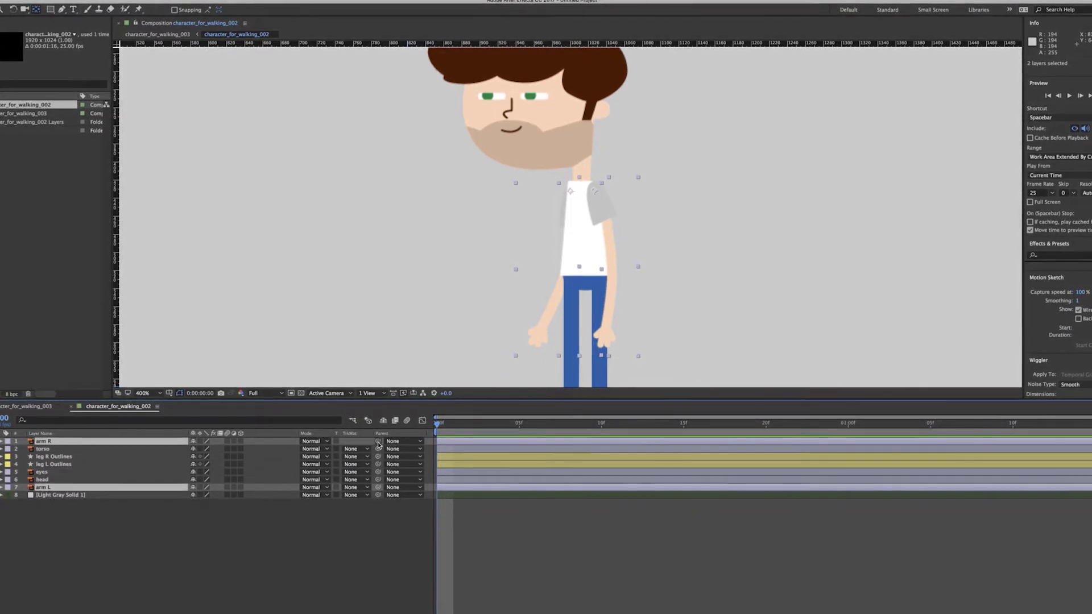
{"action": "left_click_drag", "start_coordinate": [379, 444], "coordinate": [47, 451]}
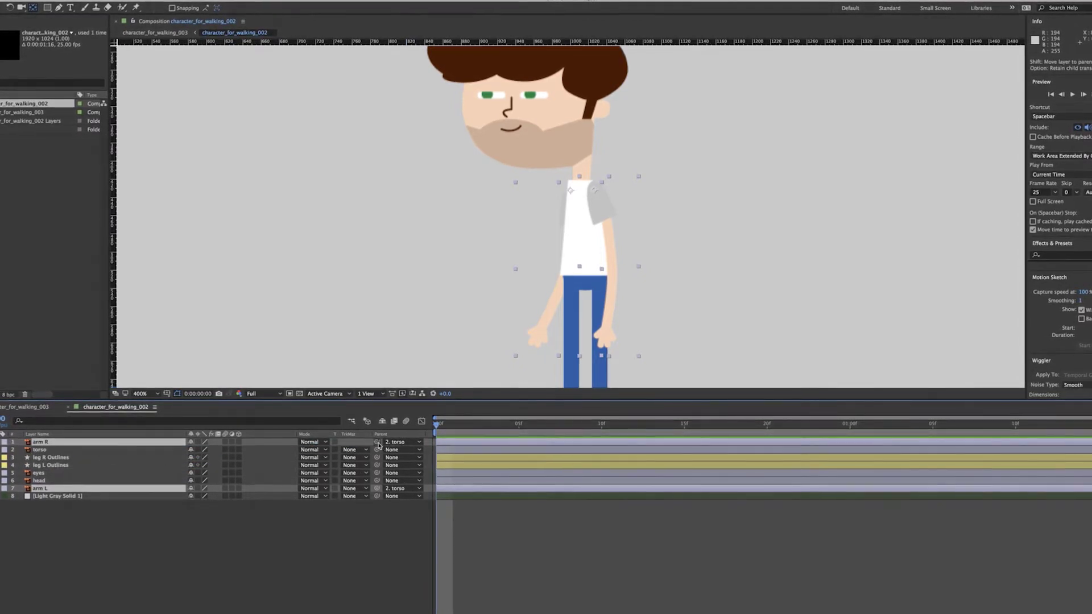
Examine the timeline's column options to see where the Parent column is enabled, leaving the columns as they are.
{"action": "left_click", "coordinate": [95, 434]}
{"action": "left_click", "coordinate": [94, 435]}
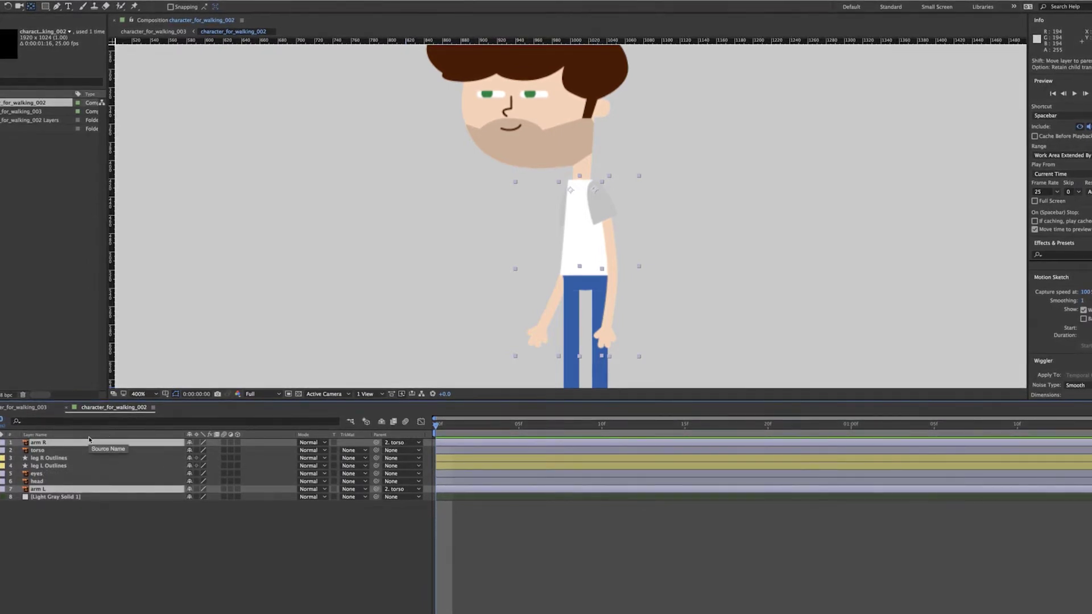
{"action": "right_click", "coordinate": [105, 437]}
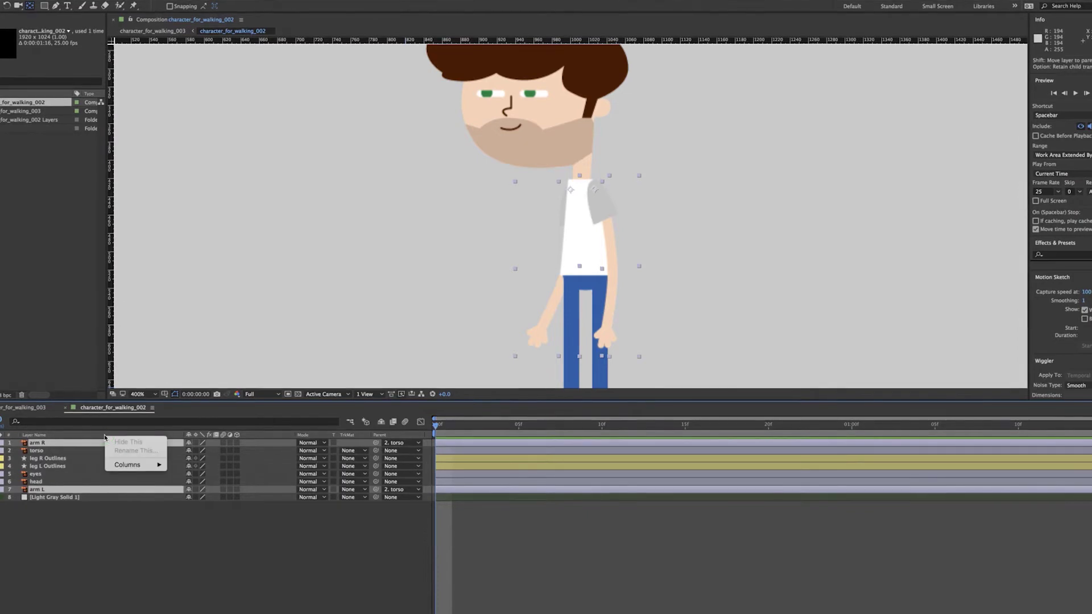
{"action": "mouse_move", "coordinate": [144, 468]}
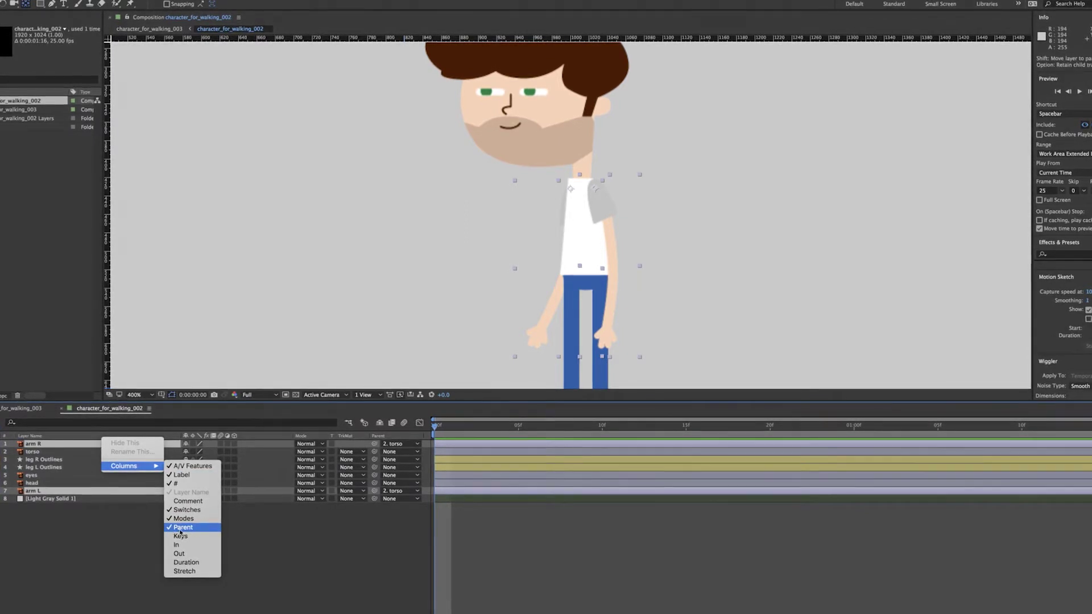
{"action": "left_click", "coordinate": [294, 536]}
Parent the head layer to the torso layer.
{"action": "left_click", "coordinate": [43, 459]}
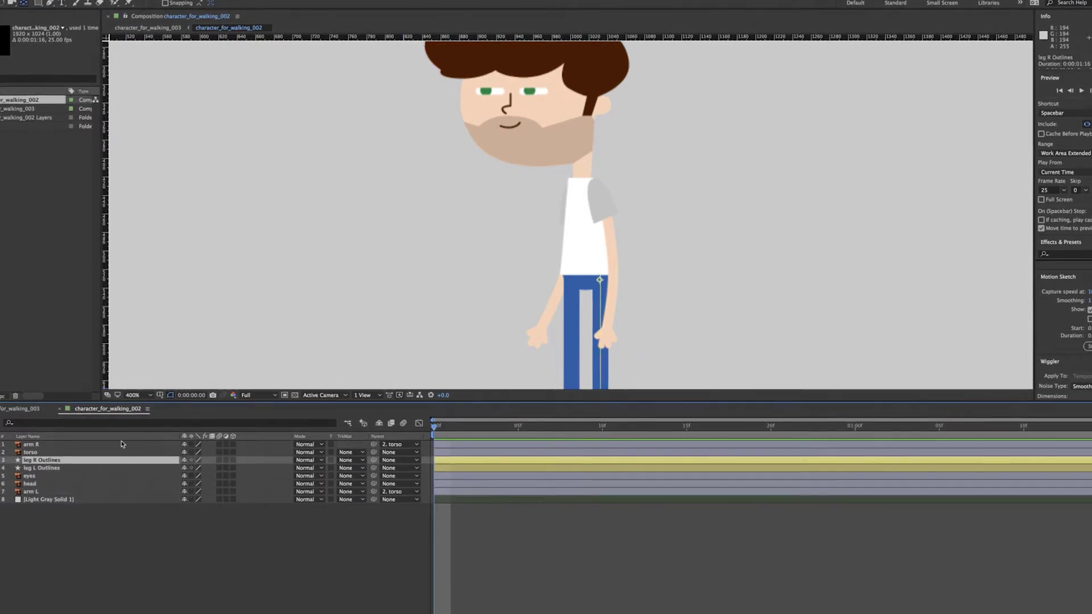
{"action": "scroll", "coordinate": [626, 285], "scroll_direction": "up", "scroll_amount": 2}
{"action": "left_click", "coordinate": [566, 176]}
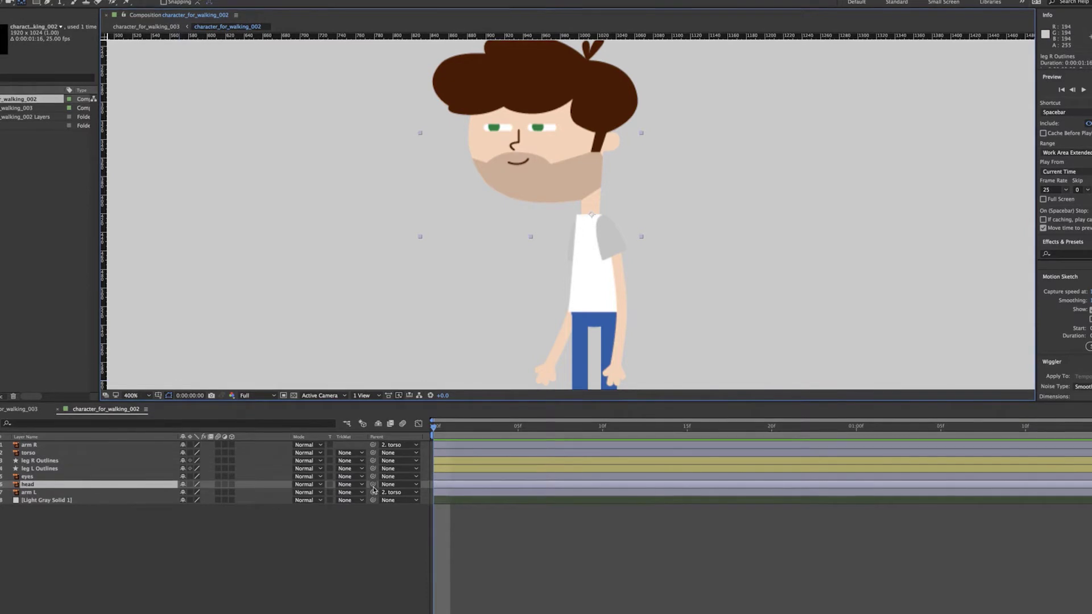
{"action": "left_click_drag", "start_coordinate": [373, 484], "coordinate": [28, 454]}
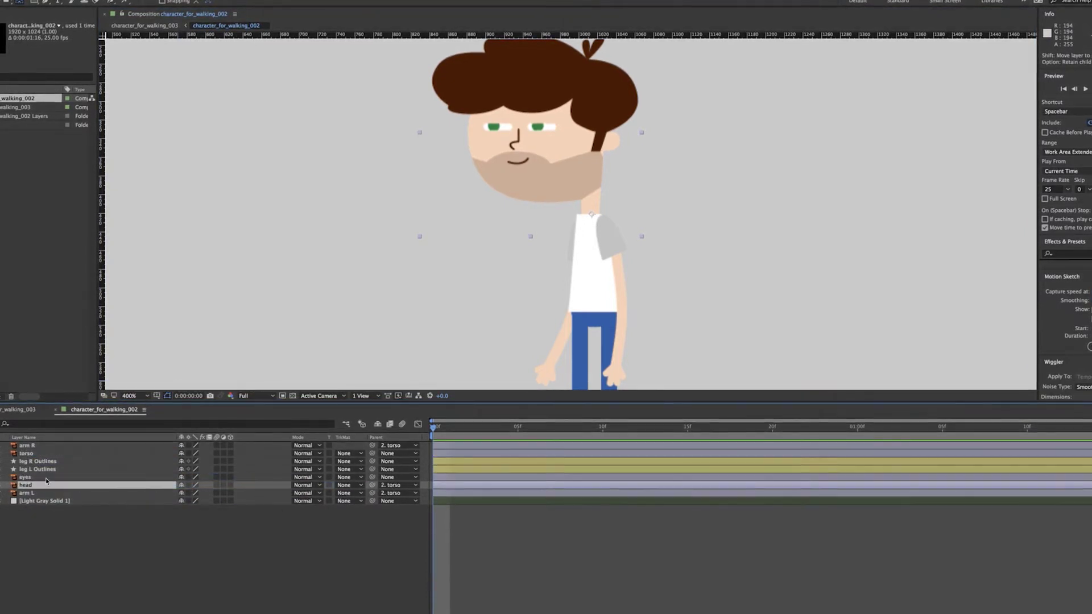
Test the parenting by moving the torso layer a short distance, and undo the move.
{"action": "left_click", "coordinate": [27, 454]}
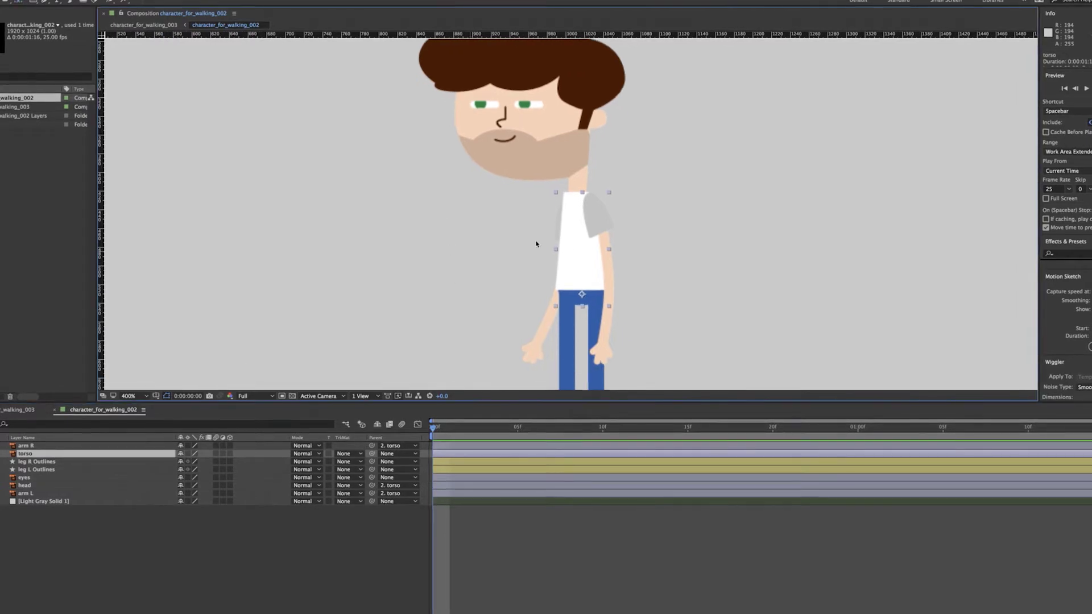
{"action": "left_click_drag", "start_coordinate": [579, 253], "coordinate": [556, 266]}
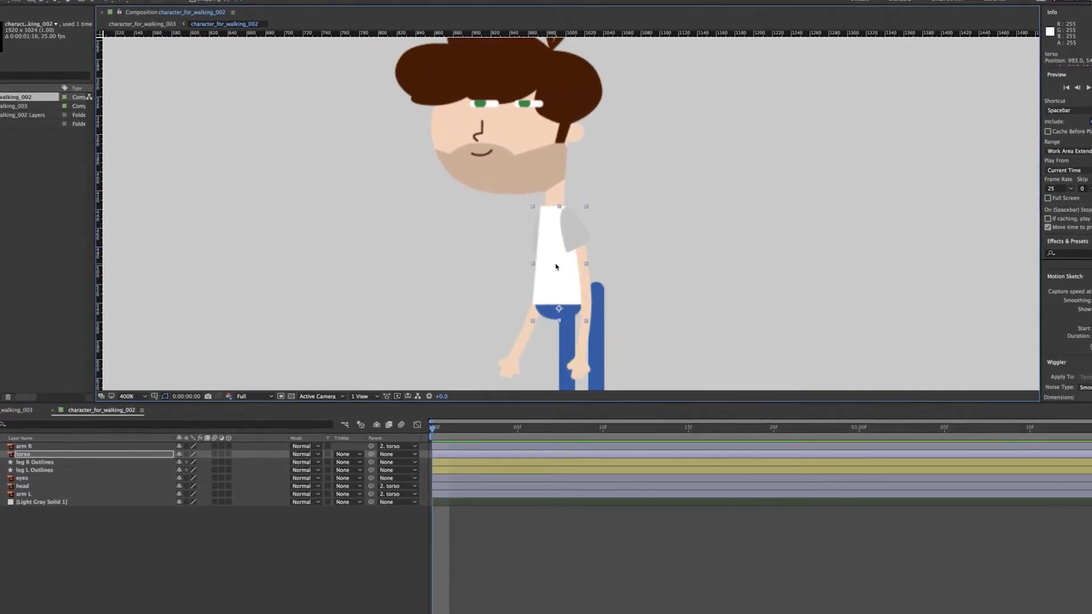
{"action": "key", "text": "ctrl+z"}
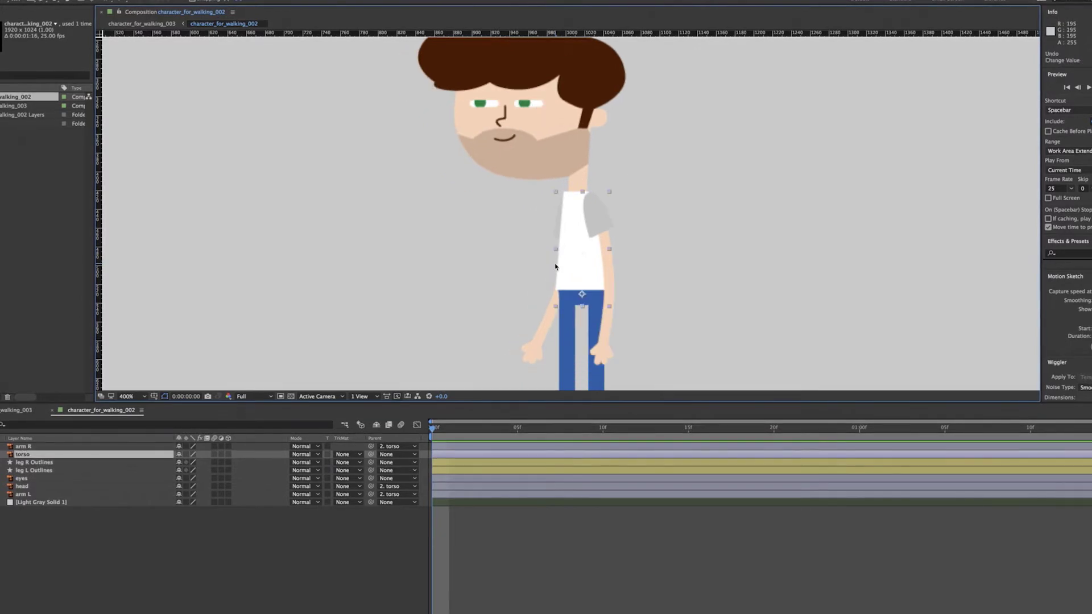
Parent the eyes layer to the head layer.
{"action": "left_click", "coordinate": [23, 479]}
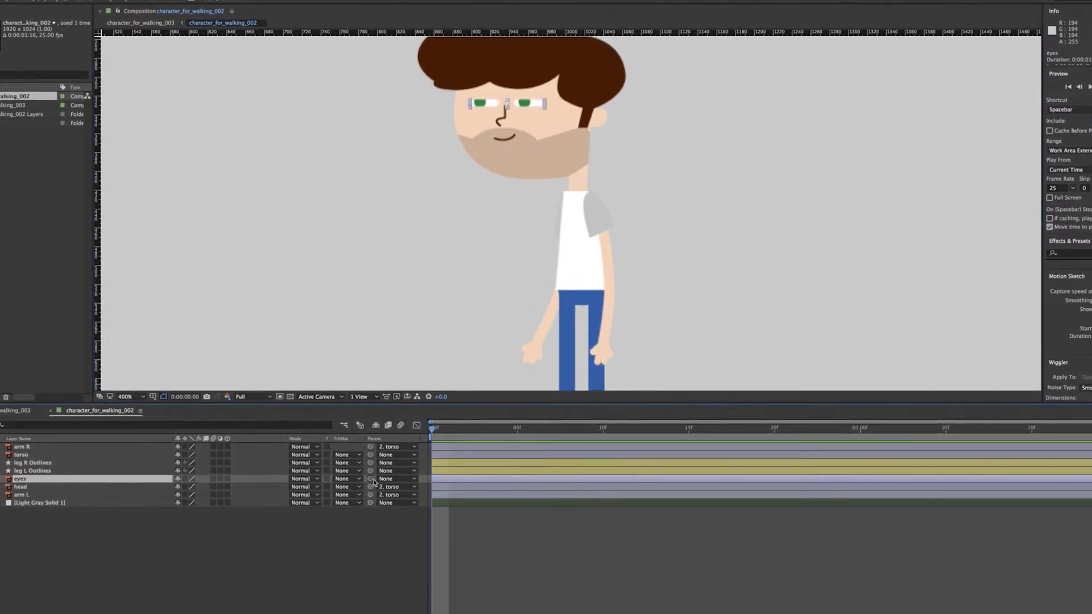
{"action": "left_click_drag", "start_coordinate": [346, 483], "coordinate": [26, 488]}
{"action": "left_click_drag", "start_coordinate": [480, 272], "coordinate": [512, 205]}
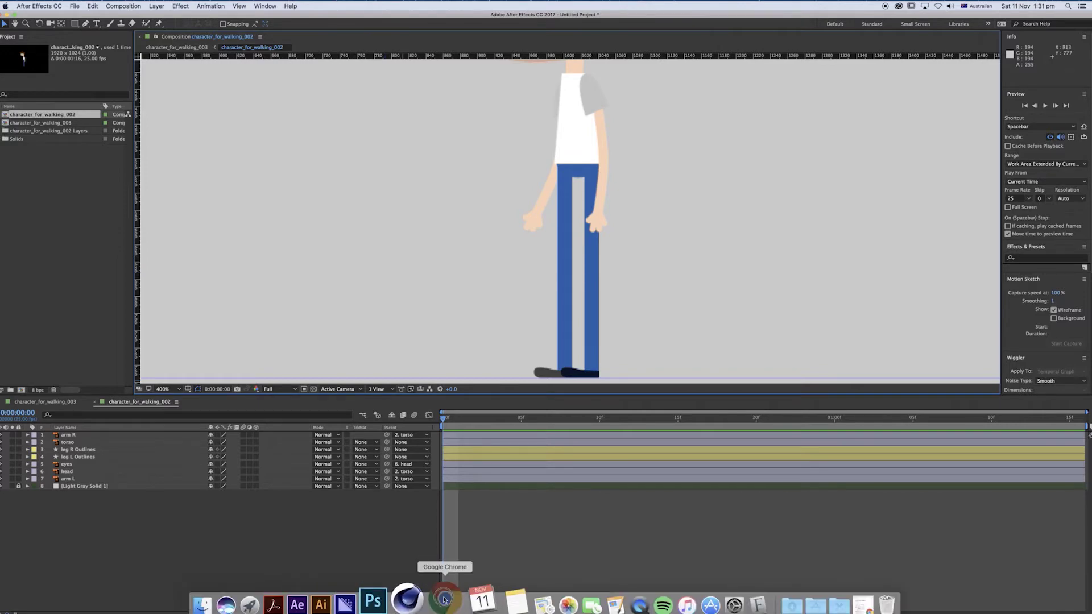
Switch to Google Chrome and show the image results for the walking cycle search.
{"action": "left_click", "coordinate": [452, 600]}
{"action": "left_click", "coordinate": [264, 90]}
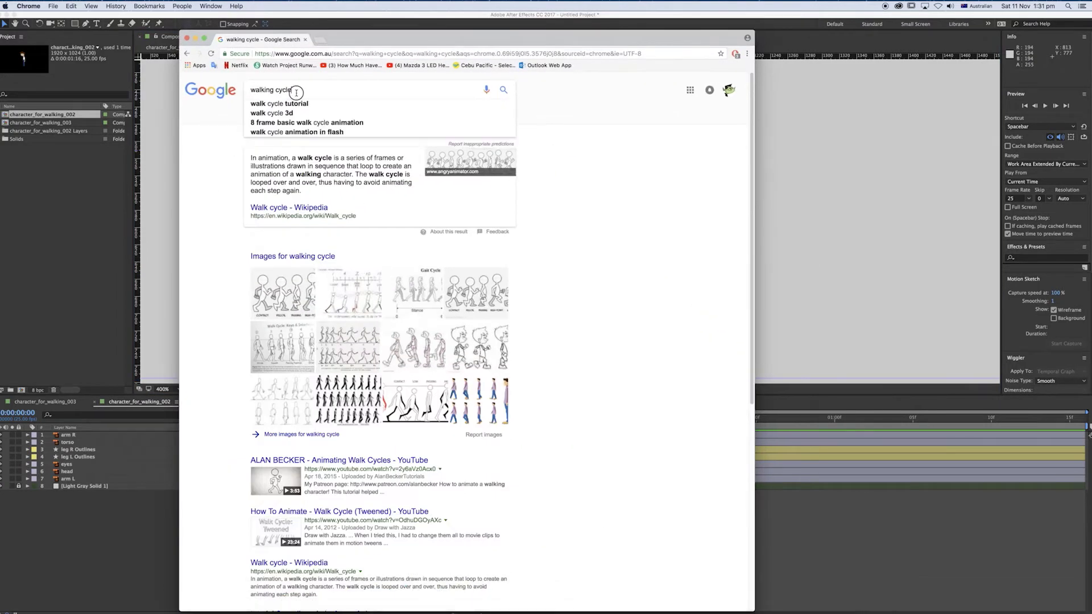
{"action": "left_click", "coordinate": [547, 122]}
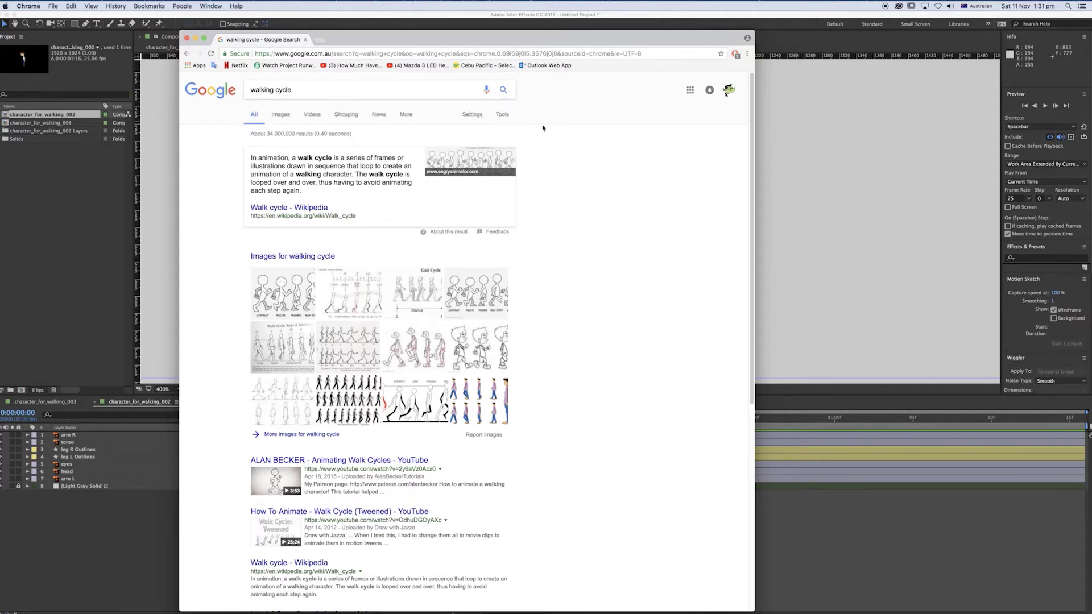
{"action": "left_click", "coordinate": [281, 116]}
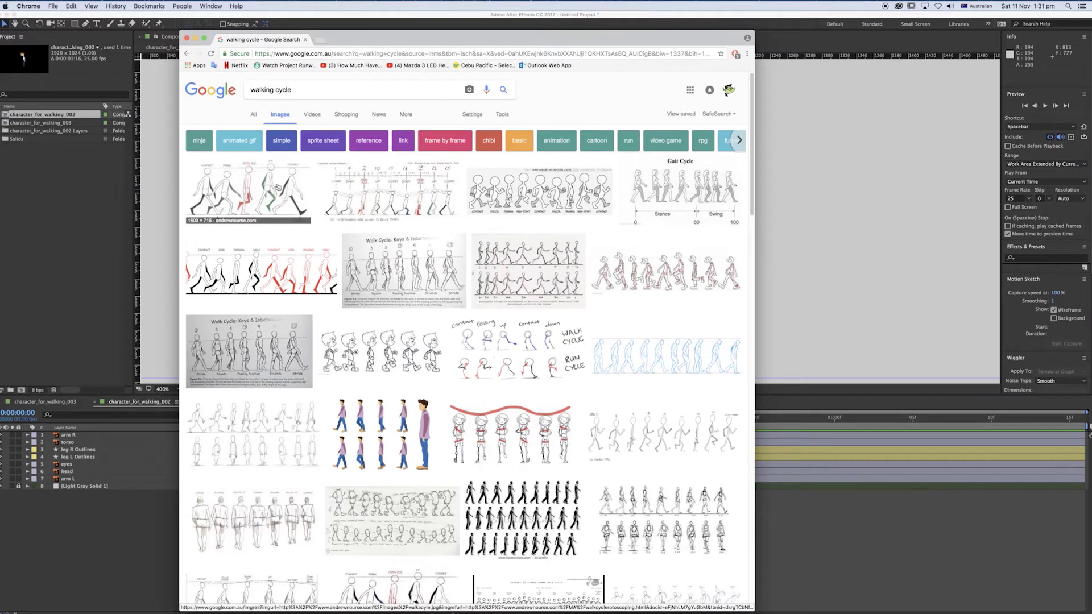
Preview the Walk Cycle Rotoscoping image in the search results, look at its saving options, and return to After Effects.
{"action": "left_click", "coordinate": [268, 191]}
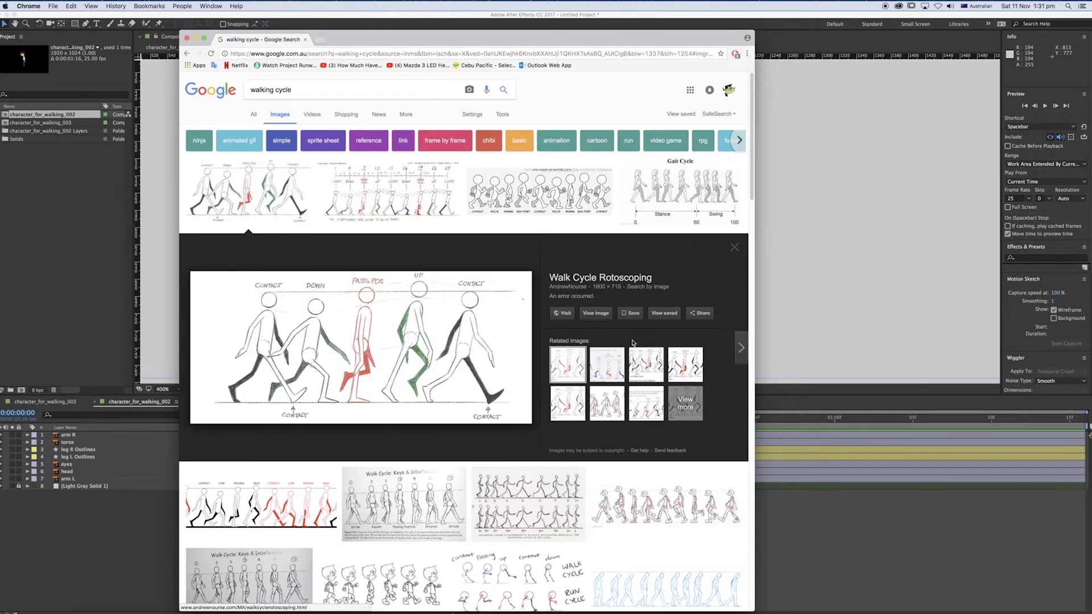
{"action": "right_click", "coordinate": [437, 345]}
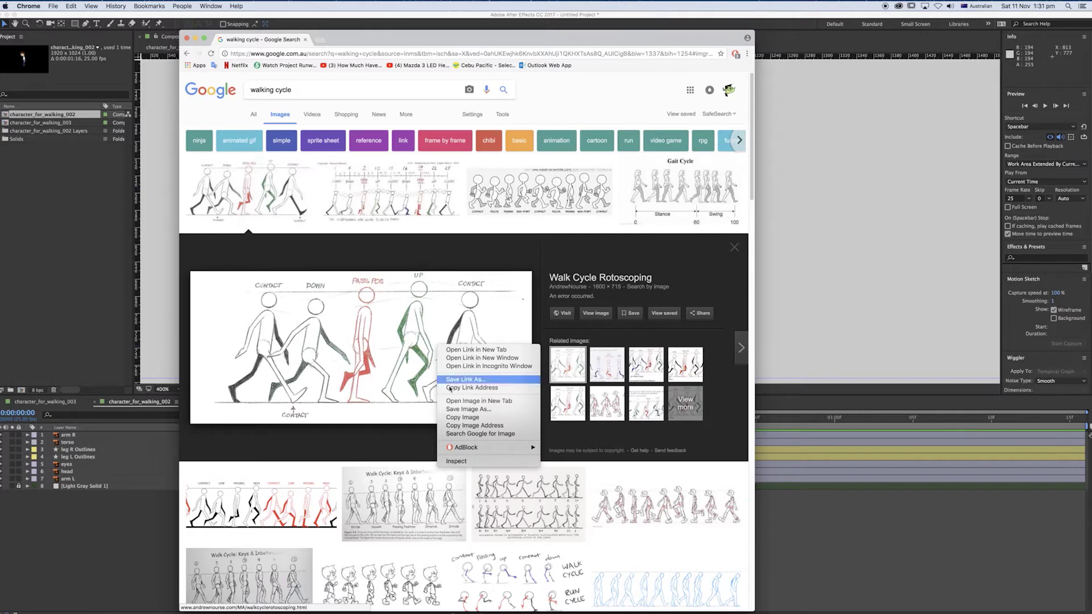
{"action": "left_click", "coordinate": [469, 259]}
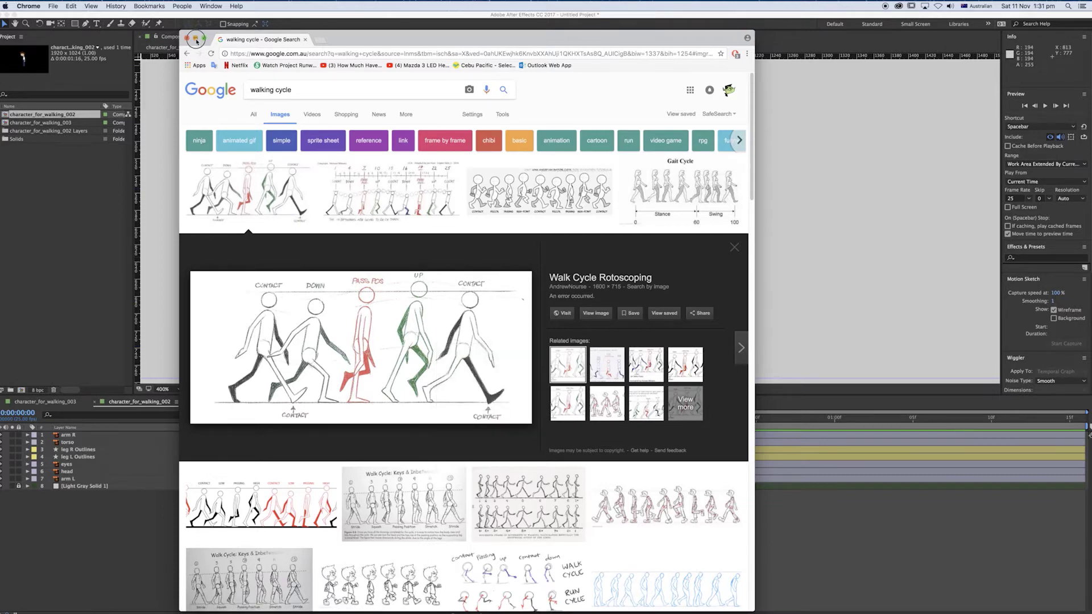
{"action": "left_click", "coordinate": [195, 39]}
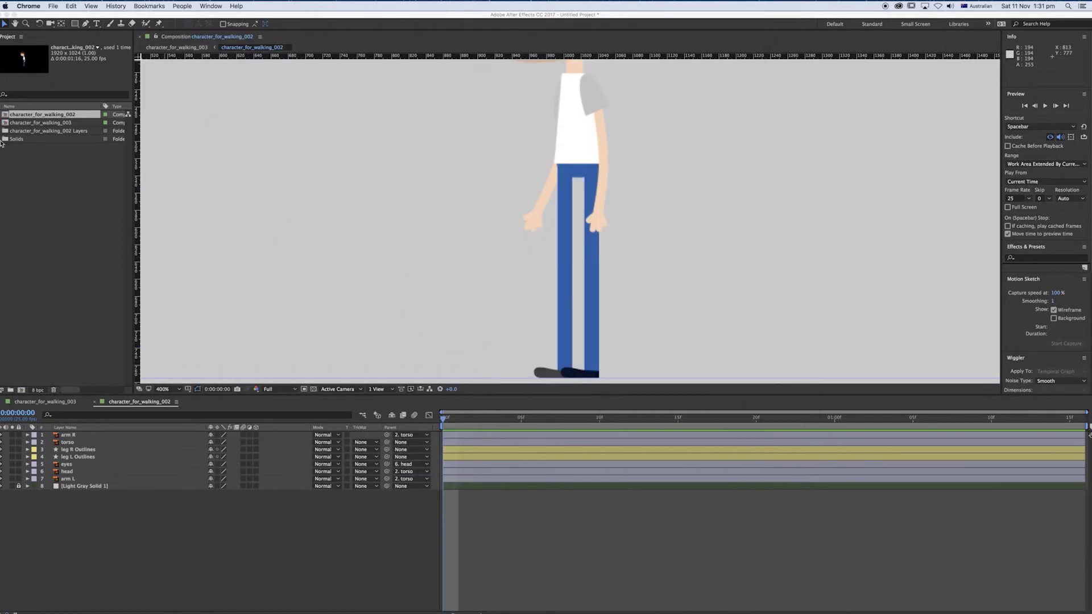
Import the walk cycle reference image walkacyle.jpg from the Tutorial_001 folder into the project.
{"action": "left_click", "coordinate": [0, 132]}
{"action": "left_click", "coordinate": [0, 132]}
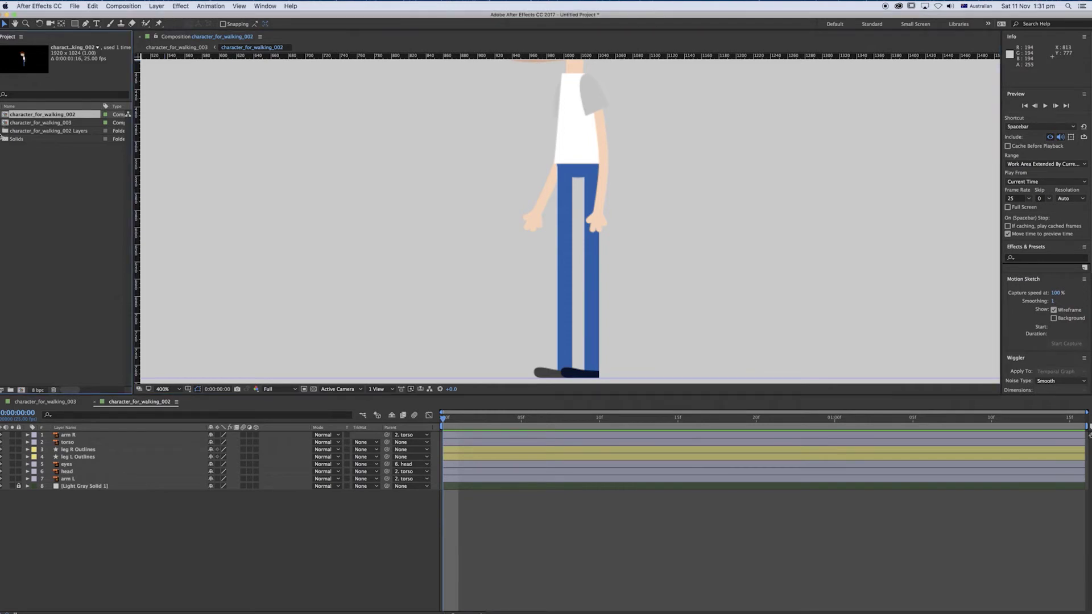
{"action": "left_click", "coordinate": [0, 131]}
{"action": "right_click", "coordinate": [56, 197]}
{"action": "mouse_move", "coordinate": [80, 236]}
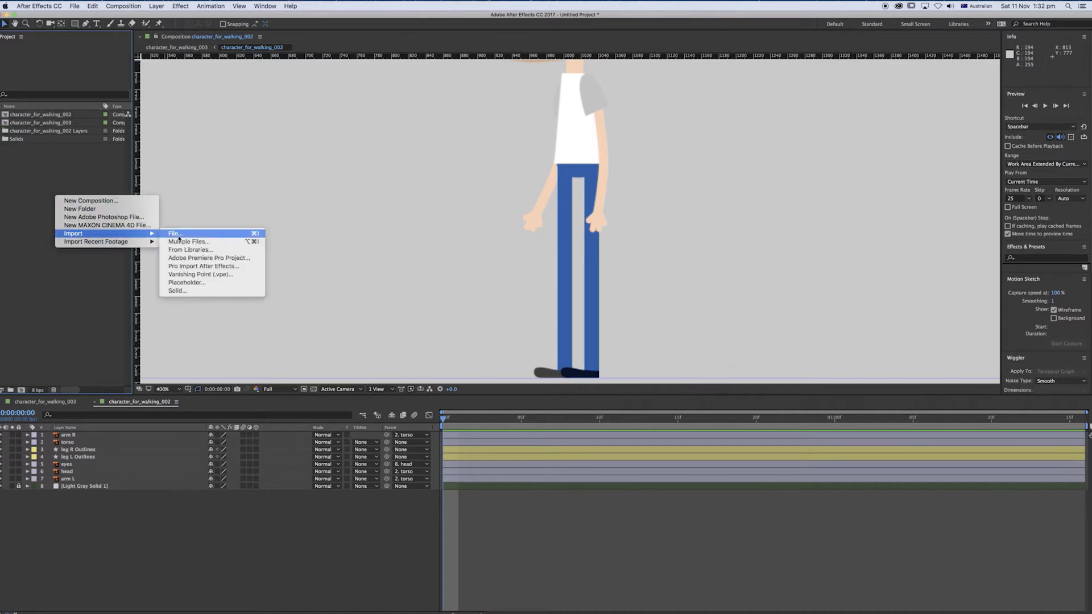
{"action": "left_click", "coordinate": [179, 235]}
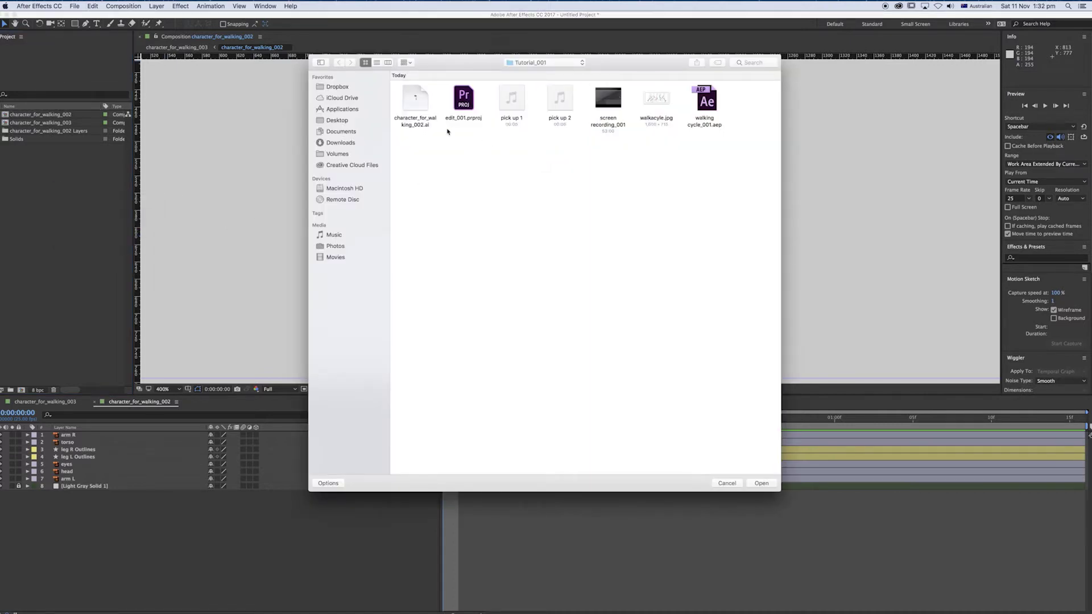
{"action": "left_click", "coordinate": [663, 98]}
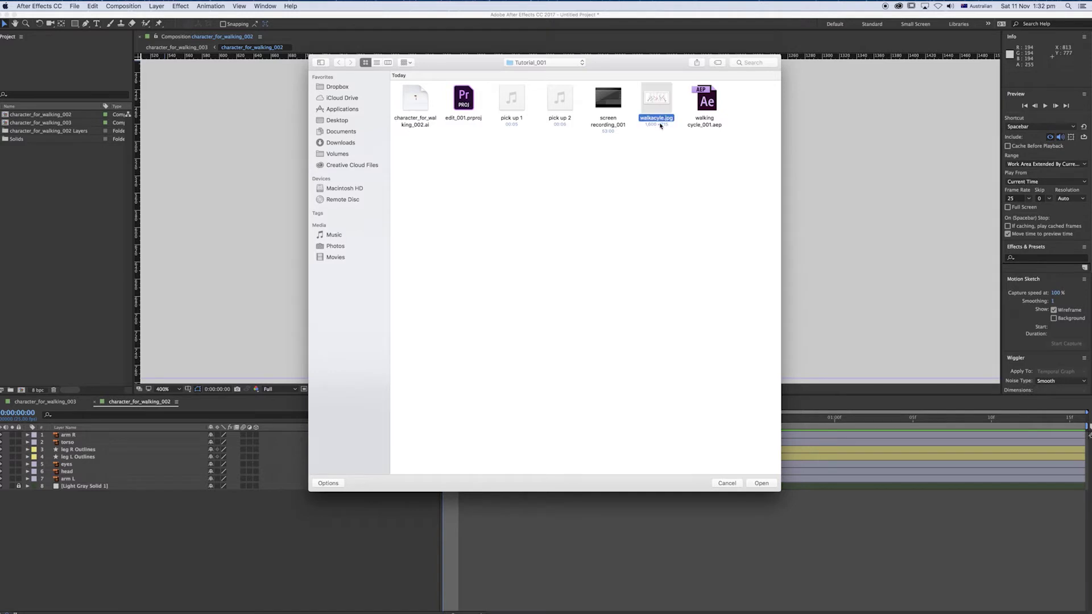
{"action": "left_click", "coordinate": [762, 484]}
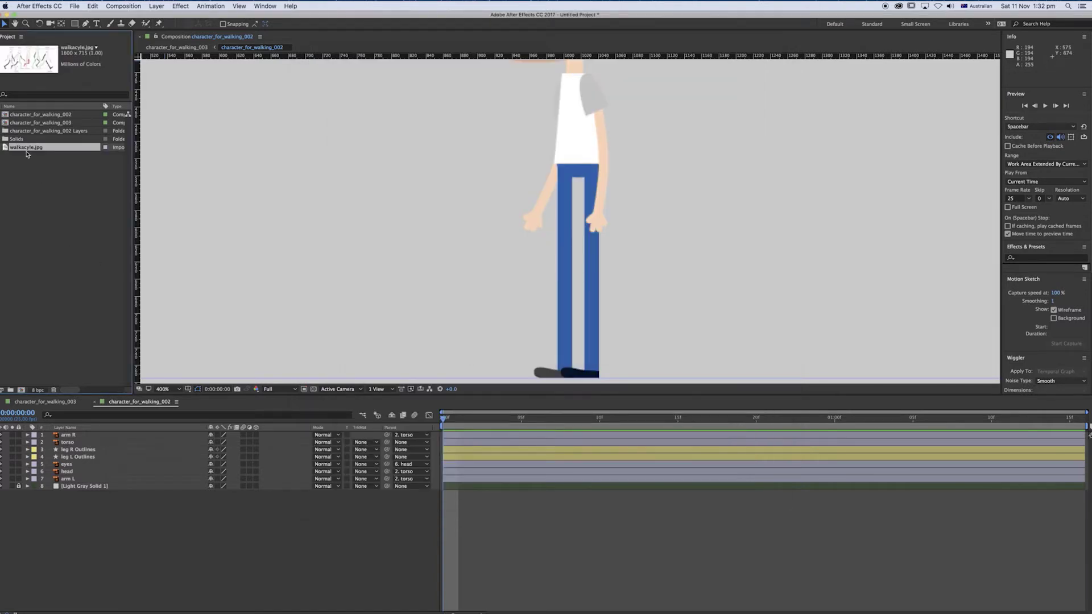
Add walkacyle.jpg as the top layer of character_for_walking_002 and place it in front of the character at about 486, 578.
{"action": "mouse_move", "coordinate": [22, 150]}
{"action": "left_mouse_down"}
{"action": "mouse_move", "coordinate": [227, 383]}
{"action": "mouse_move", "coordinate": [206, 434]}
{"action": "left_mouse_up"}
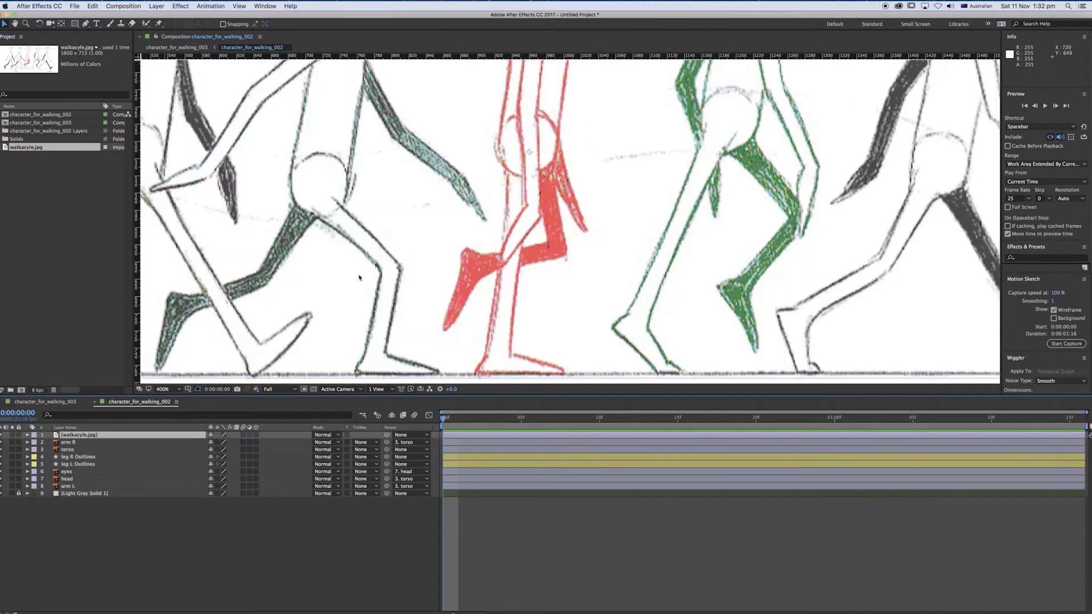
{"action": "scroll", "coordinate": [430, 267], "scroll_direction": "down", "scroll_amount": 1}
{"action": "key", "text": "comma"}
{"action": "left_click_drag", "start_coordinate": [730, 283], "coordinate": [512, 229]}
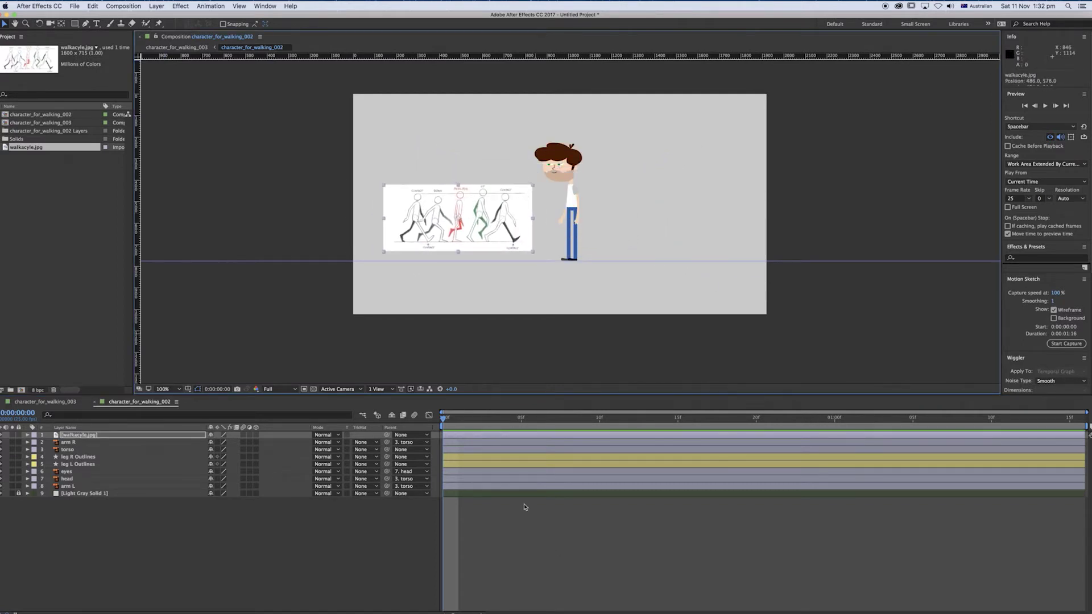
Flip the walkacyle.jpg reference layer horizontally so the poses face the same way as the character.
{"action": "right_click", "coordinate": [523, 437]}
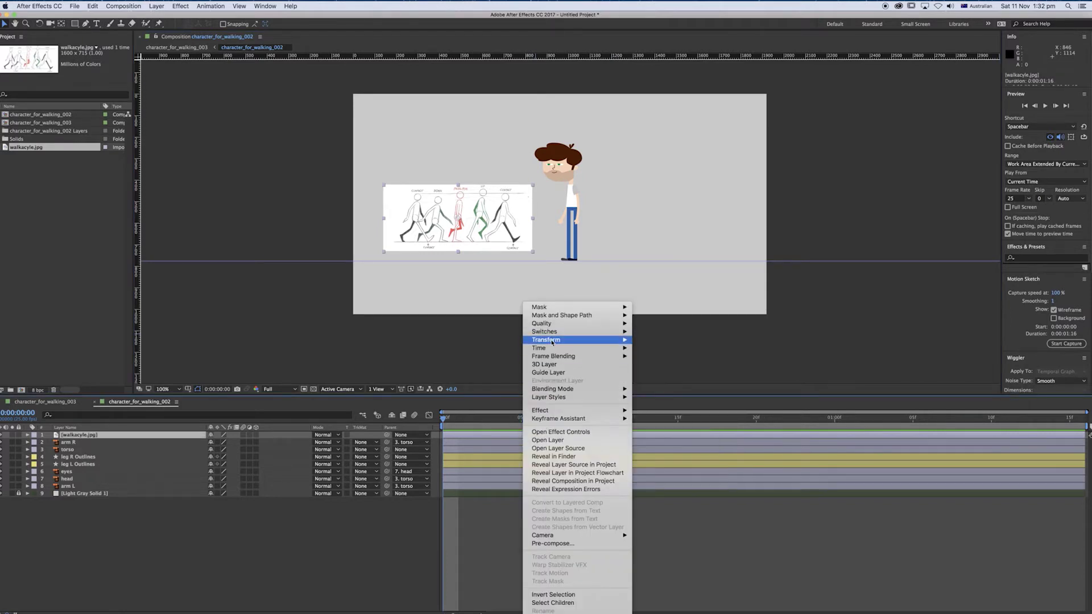
{"action": "mouse_move", "coordinate": [552, 341]}
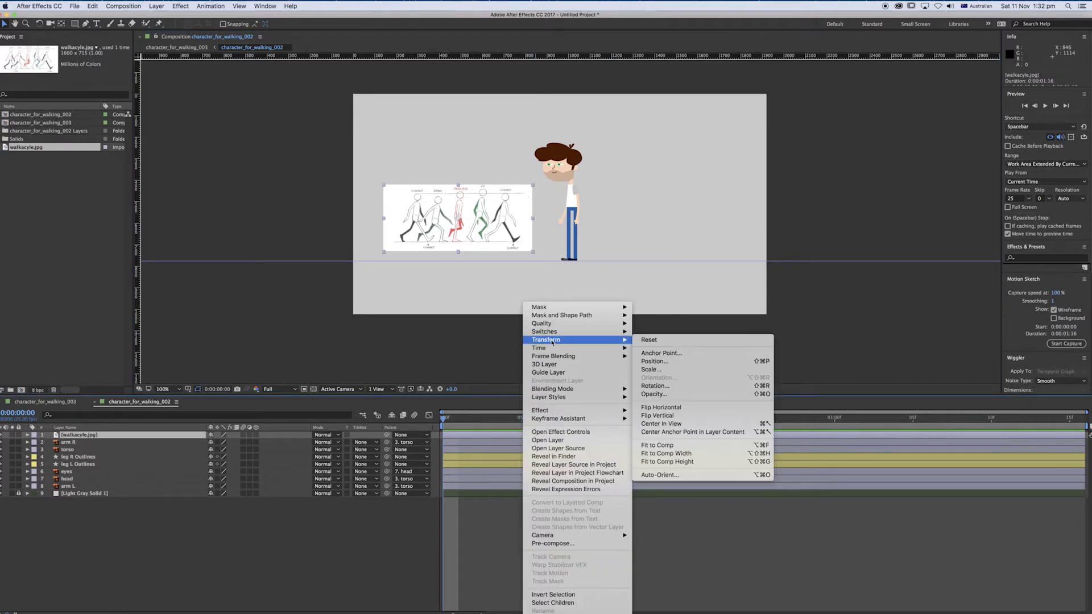
{"action": "left_click", "coordinate": [667, 408]}
{"action": "key", "text": "period"}
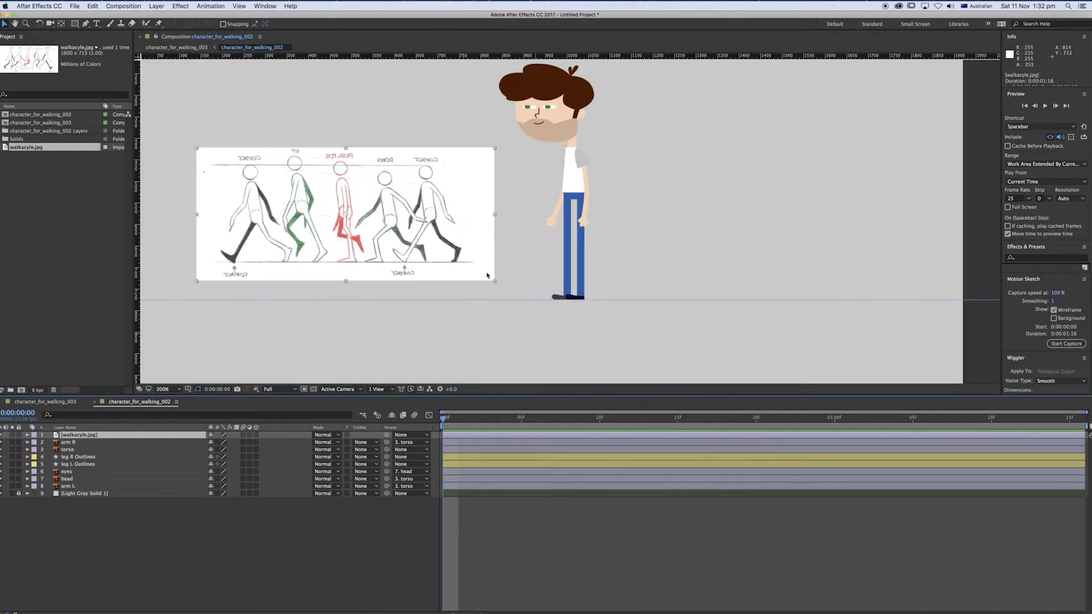
Nudge the walkacyle.jpg layer down to about 489, 591 and lock it.
{"action": "mouse_move", "coordinate": [354, 227]}
{"action": "left_mouse_down"}
{"action": "mouse_move", "coordinate": [367, 231]}
{"action": "mouse_move", "coordinate": [352, 233]}
{"action": "left_mouse_up"}
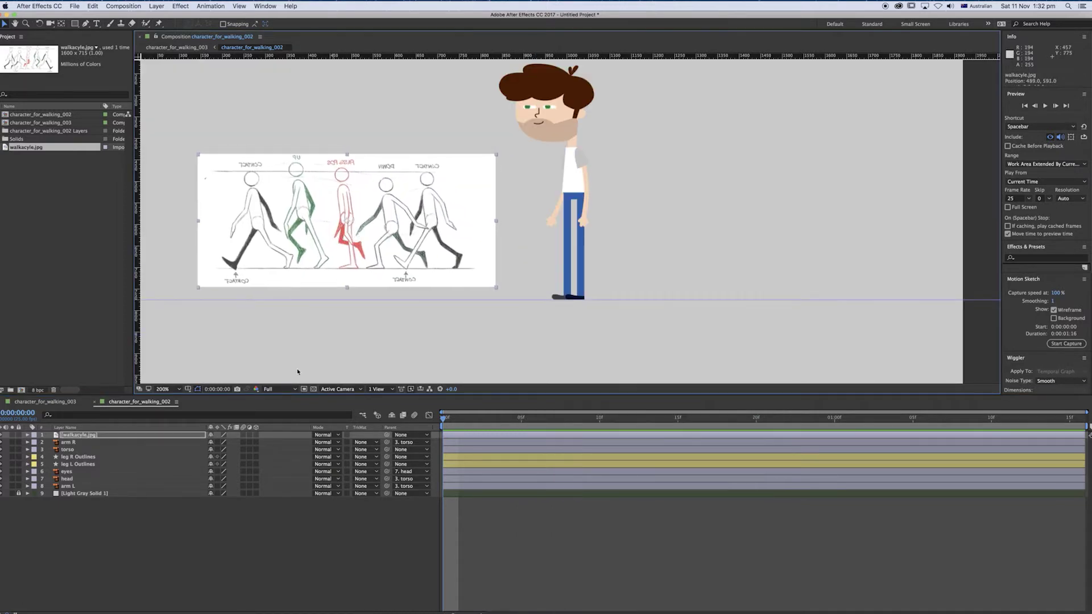
{"action": "left_click", "coordinate": [19, 435]}
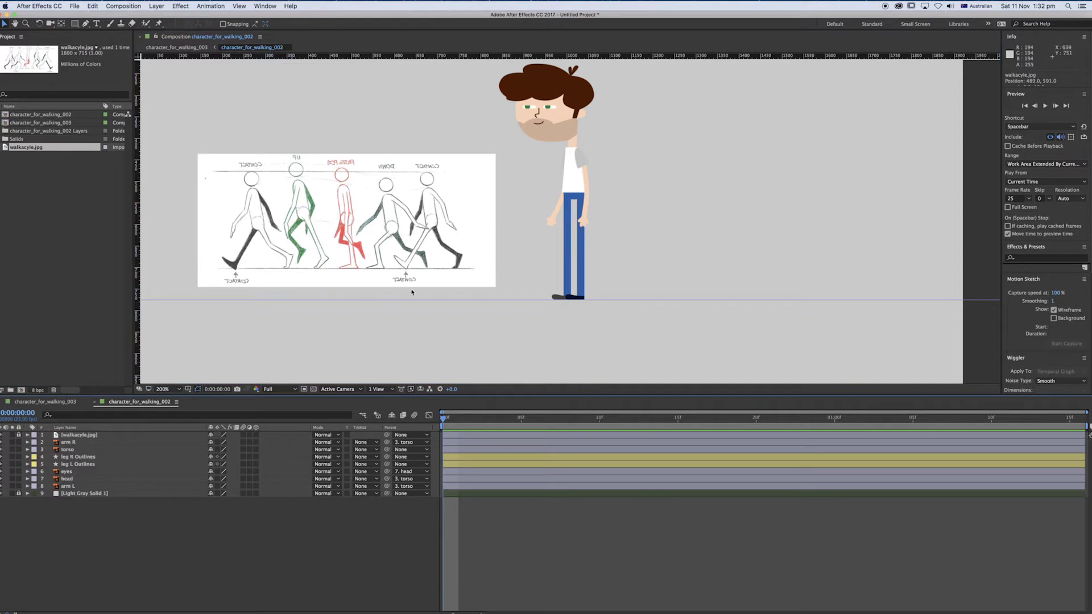
{"action": "left_click_drag", "start_coordinate": [424, 191], "coordinate": [444, 211]}
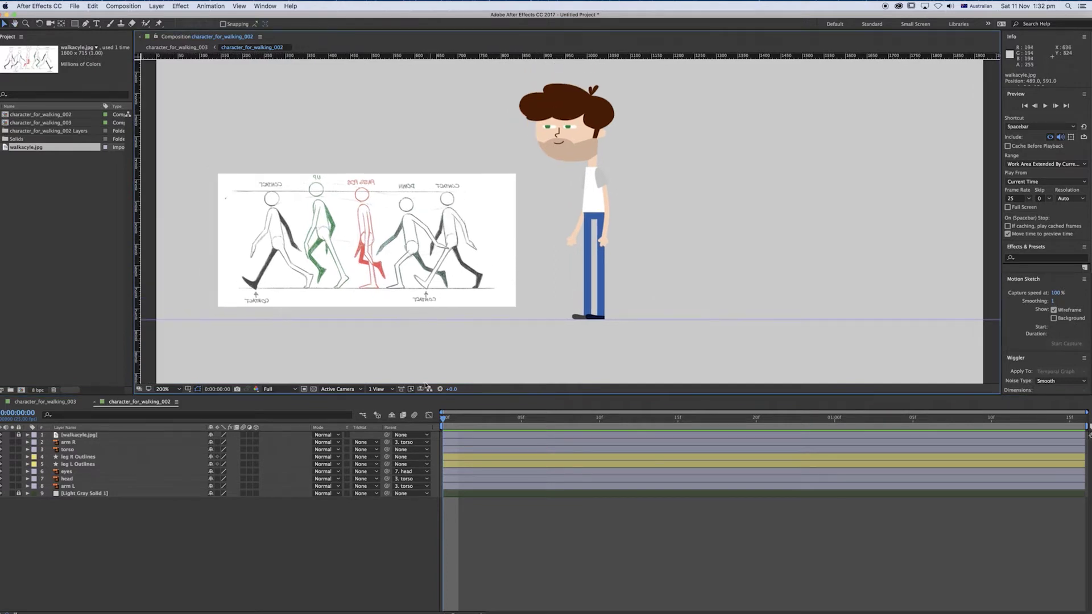
Rotate the torso layer about -3.5° around its hip anchor point to lean the character forward.
{"action": "left_click", "coordinate": [588, 204]}
{"action": "key", "text": "comma"}
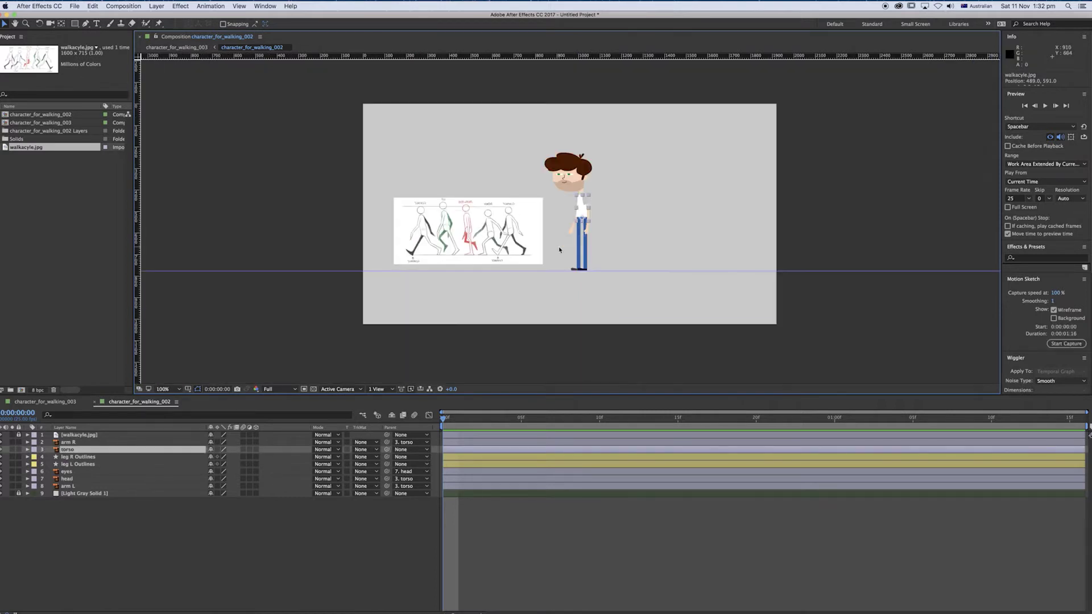
{"action": "key", "text": "period"}
{"action": "key", "text": "period"}
{"action": "left_click_drag", "start_coordinate": [554, 252], "coordinate": [575, 222]}
{"action": "key", "text": "w"}
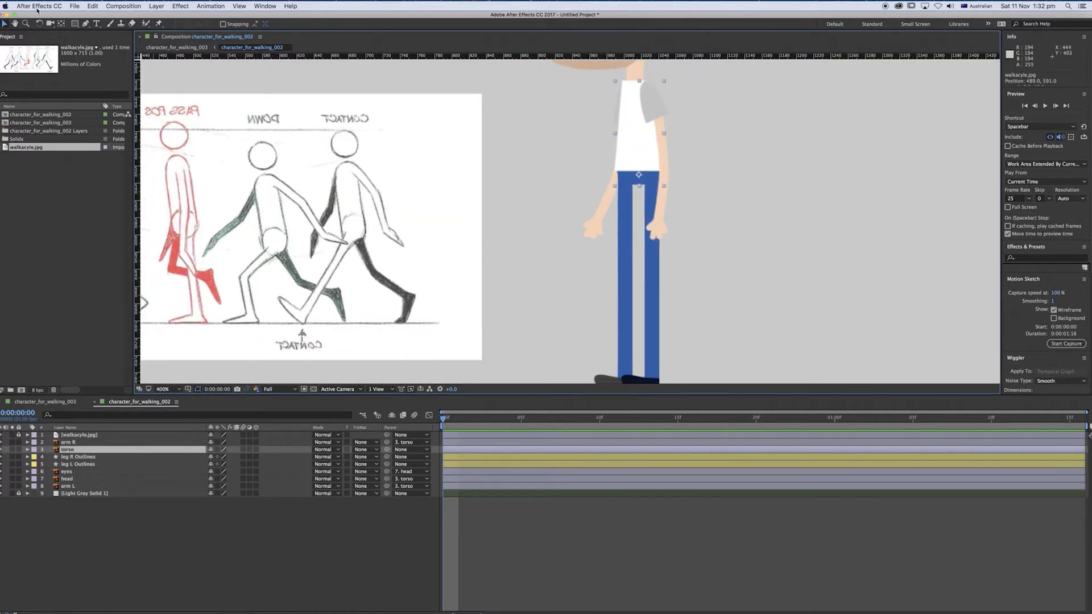
{"action": "left_click_drag", "start_coordinate": [633, 95], "coordinate": [627, 90]}
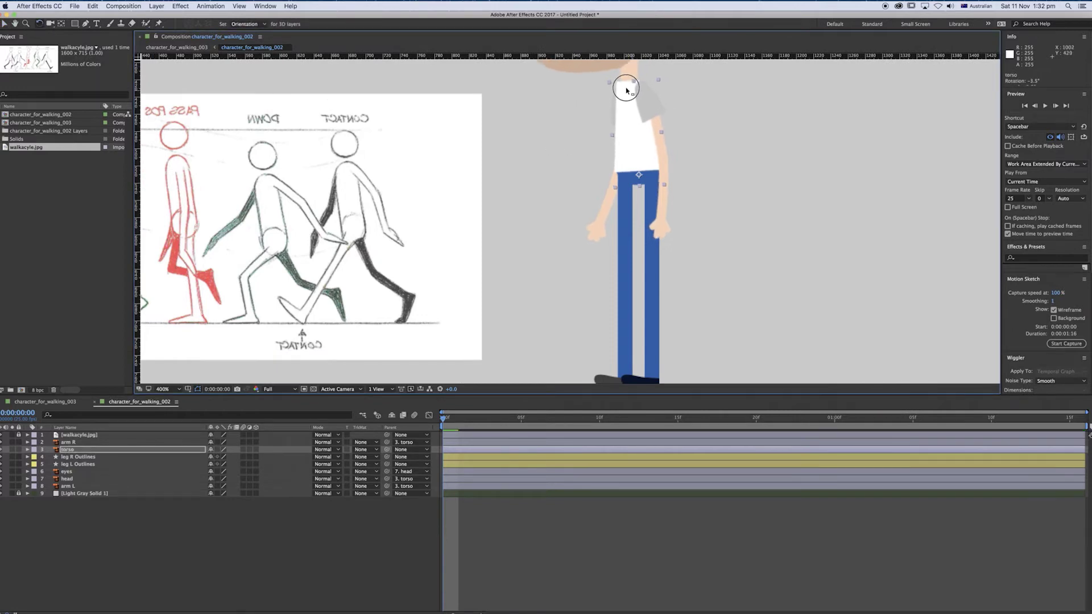
Set the first Position keyframe on the torso layer at 0:00:00:00.
{"action": "left_click_drag", "start_coordinate": [578, 173], "coordinate": [595, 176]}
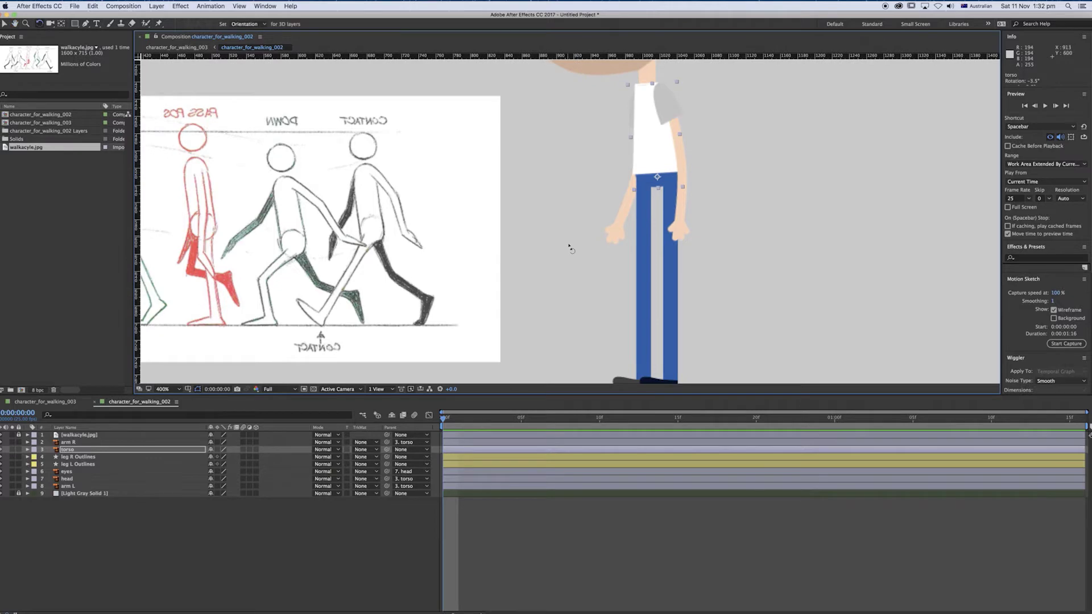
{"action": "left_click_drag", "start_coordinate": [544, 267], "coordinate": [544, 259]}
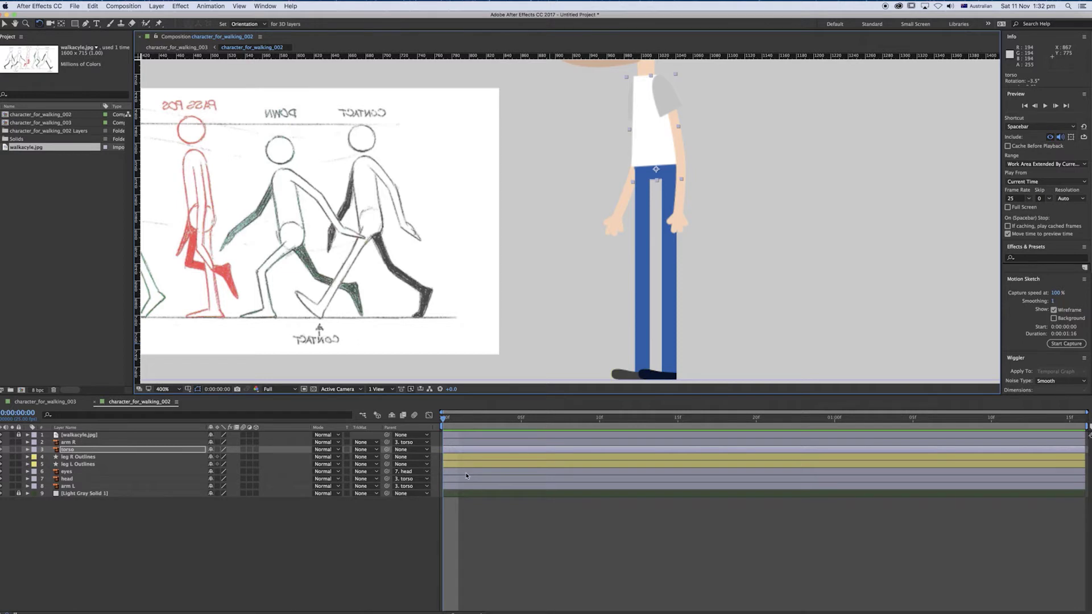
{"action": "key", "text": "p"}
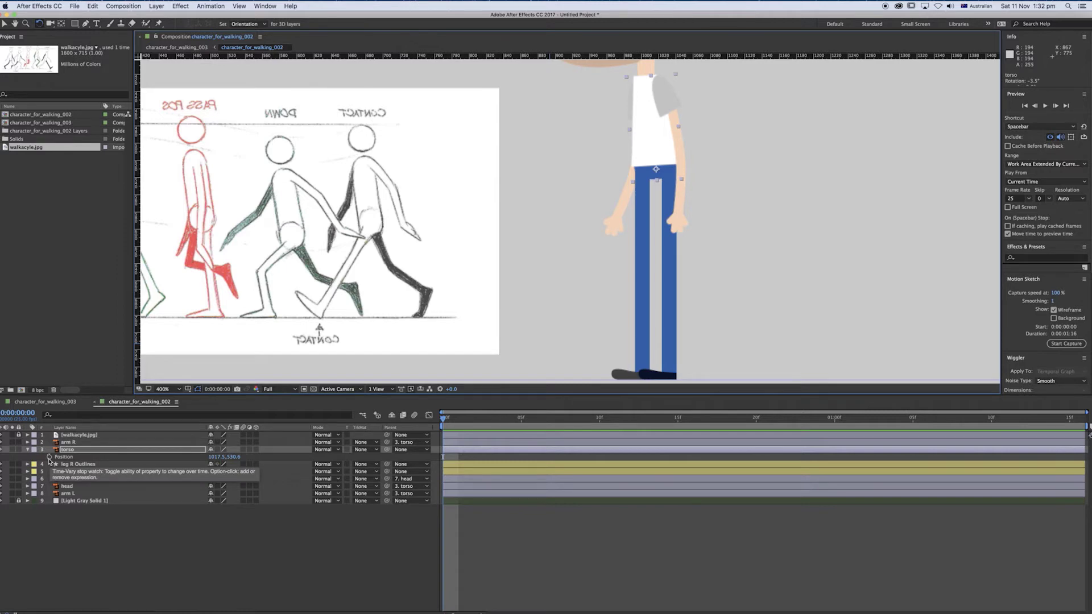
{"action": "left_click", "coordinate": [49, 457]}
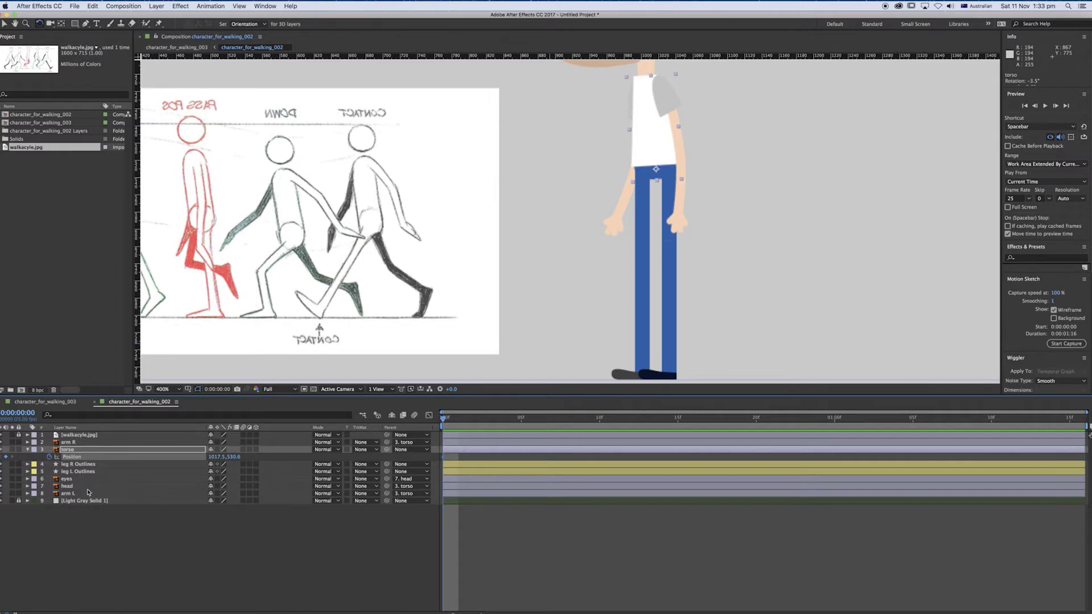
Set a Path keyframe for Path 1 in Group 1 of the leg L Outlines layer at 0:00:00:00.
{"action": "left_click", "coordinate": [73, 467]}
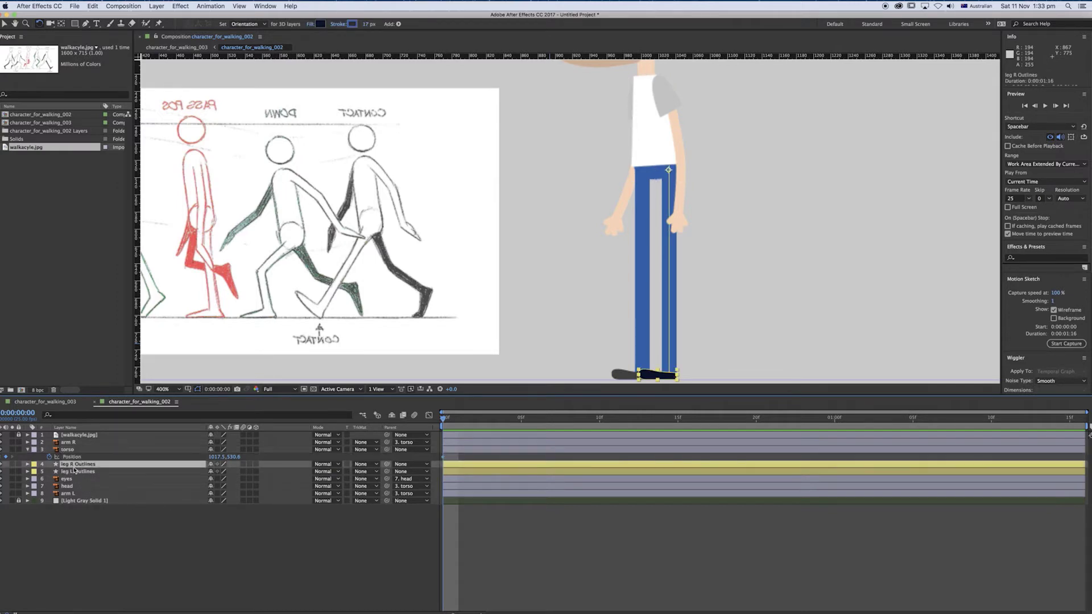
{"action": "left_click", "coordinate": [75, 472], "text": "shift"}
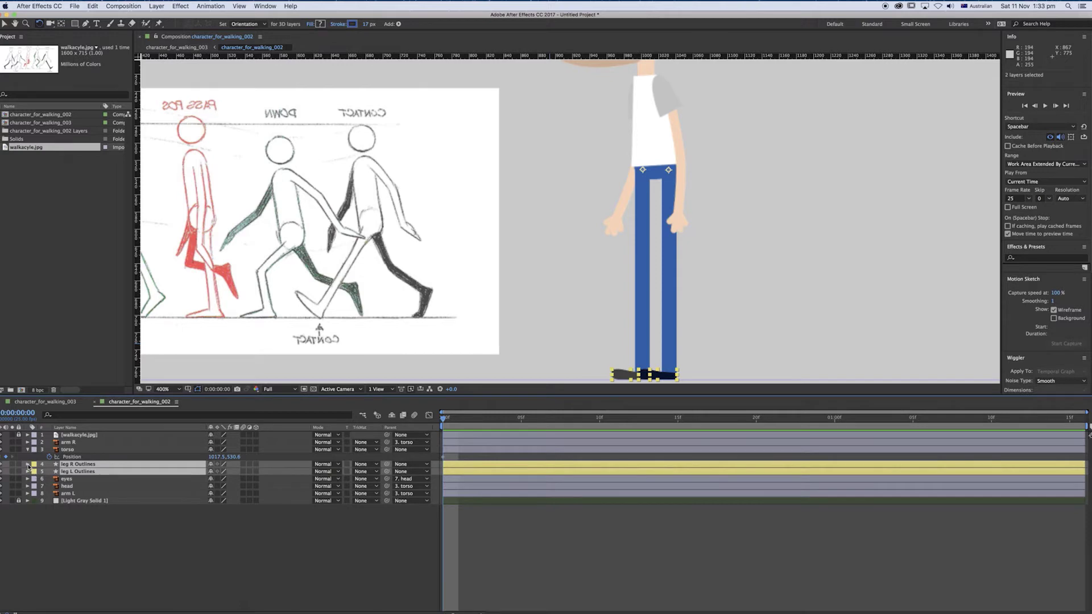
{"action": "left_click", "coordinate": [61, 566]}
{"action": "left_click", "coordinate": [57, 471]}
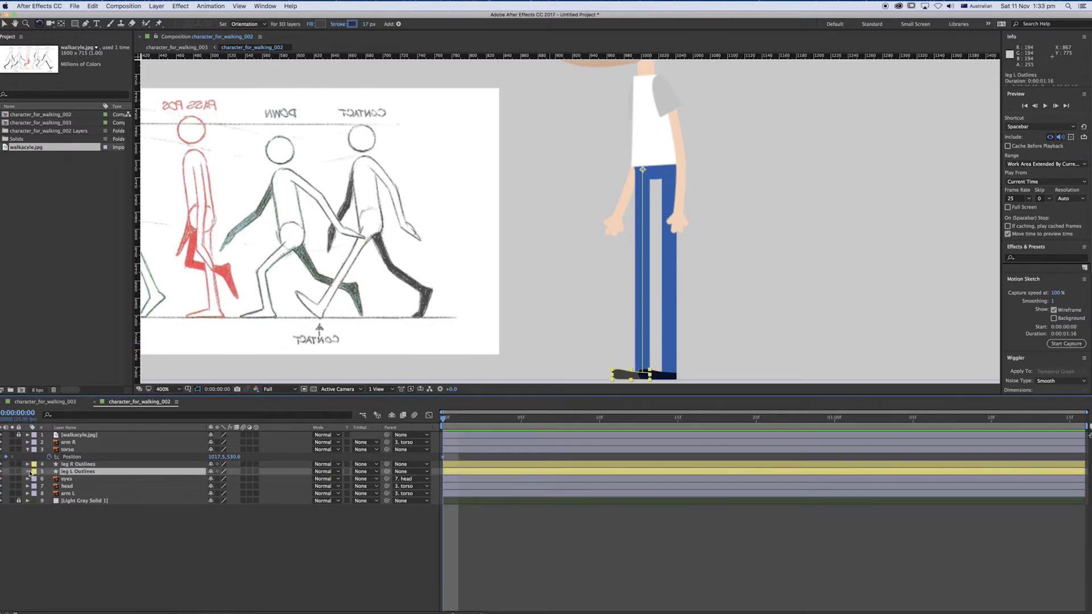
{"action": "left_click", "coordinate": [27, 472]}
{"action": "left_click", "coordinate": [36, 479]}
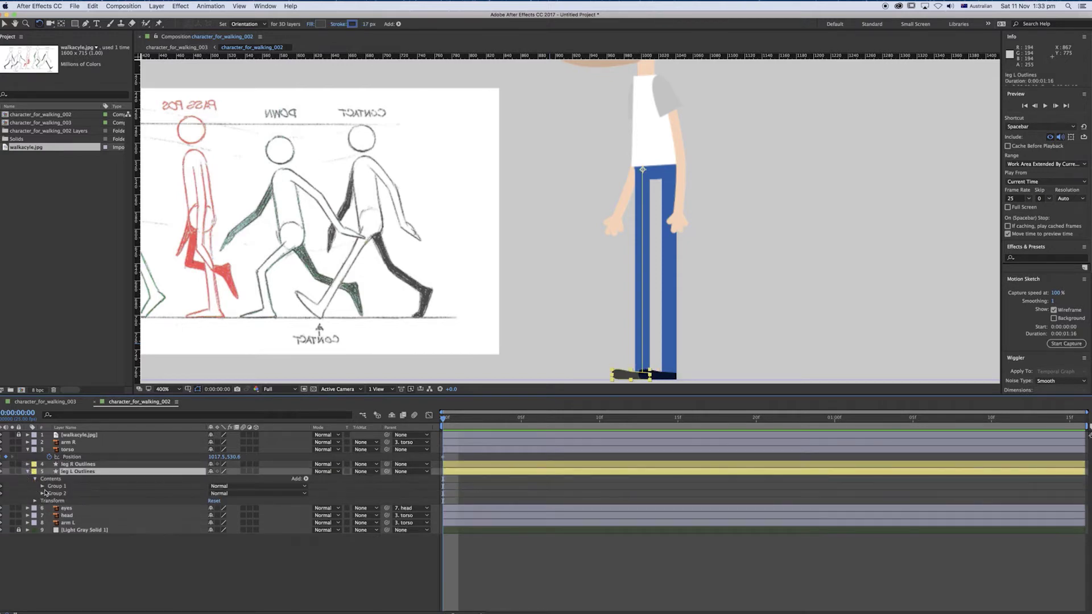
{"action": "left_click", "coordinate": [41, 487]}
{"action": "left_click", "coordinate": [50, 494]}
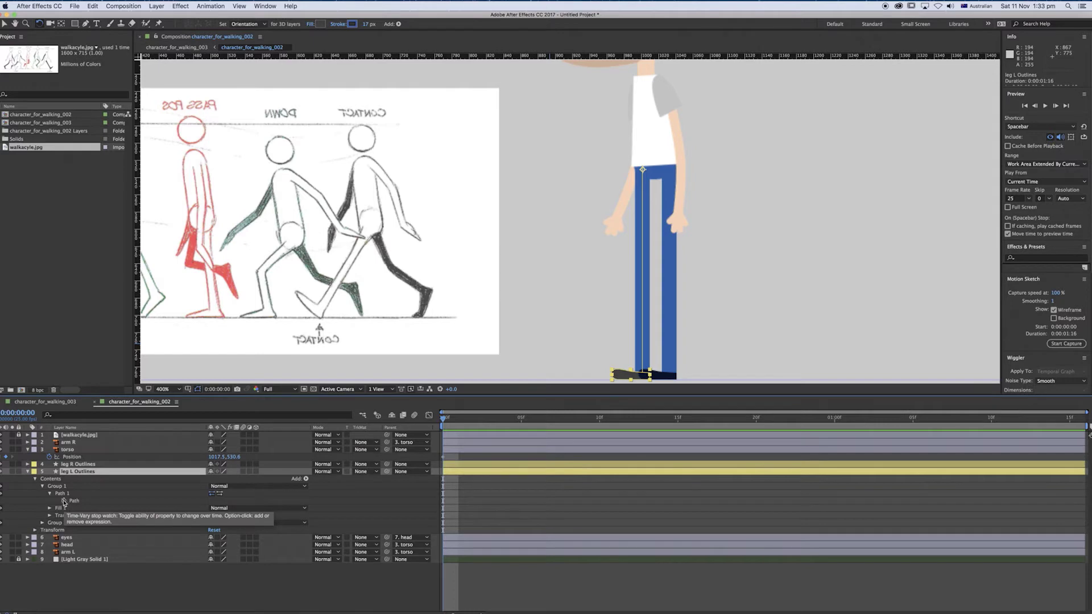
{"action": "left_click", "coordinate": [64, 503]}
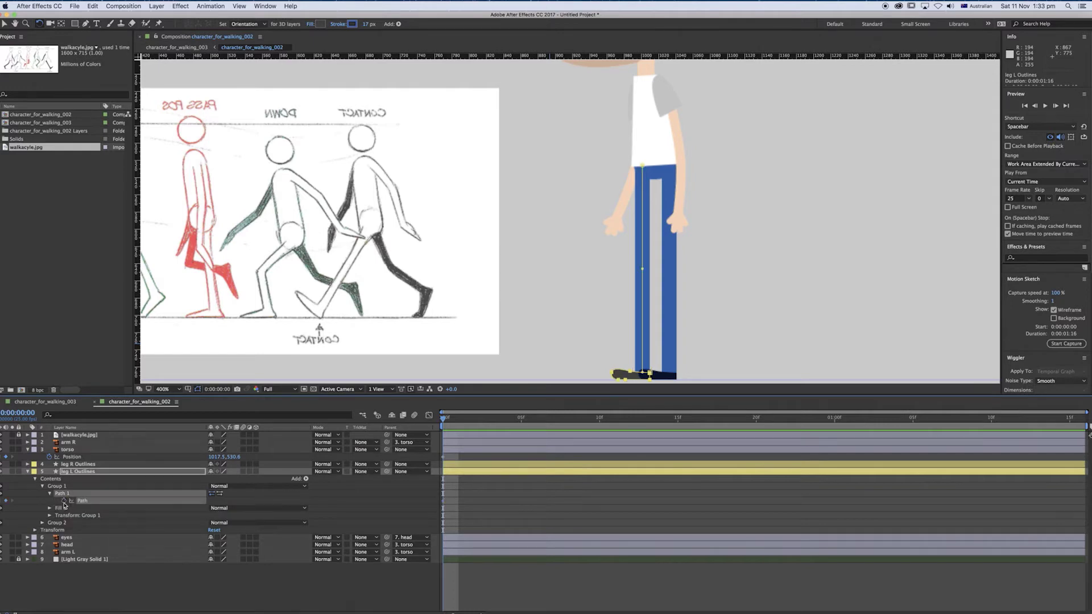
{"action": "left_click", "coordinate": [110, 590]}
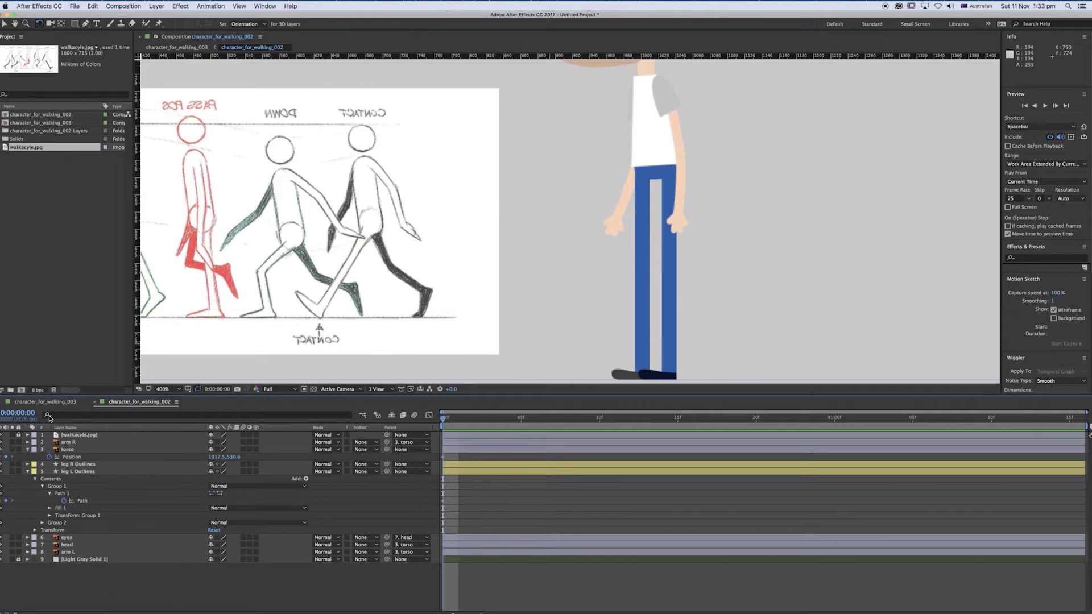
Filter the timeline by "path" and set Path keyframes for both leg R Outlines groups and Group 2 of leg L Outlines.
{"action": "left_click", "coordinate": [70, 416]}
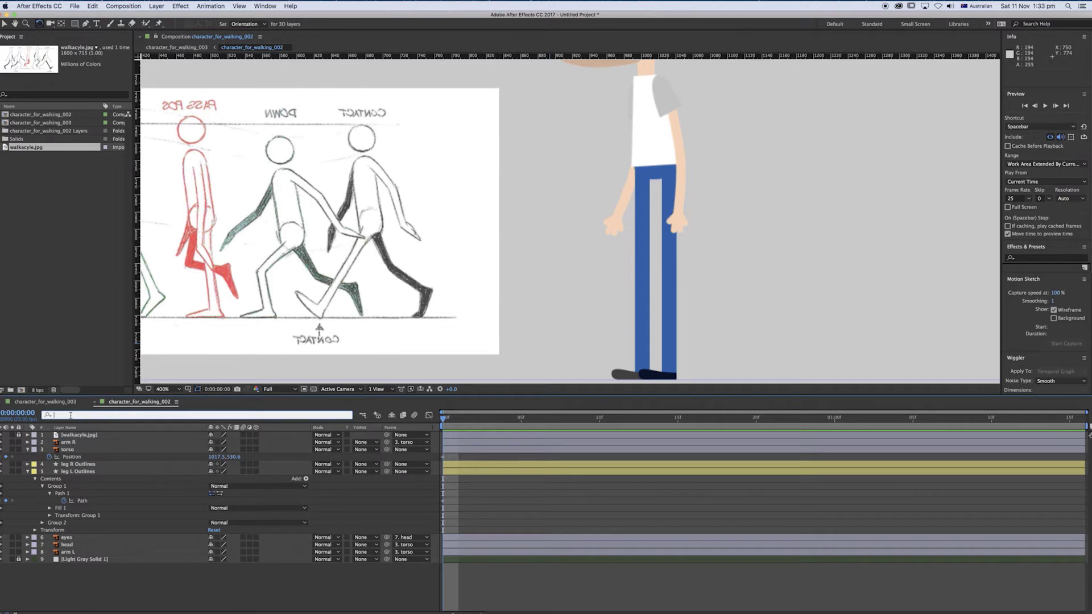
{"action": "type", "text": "path"}
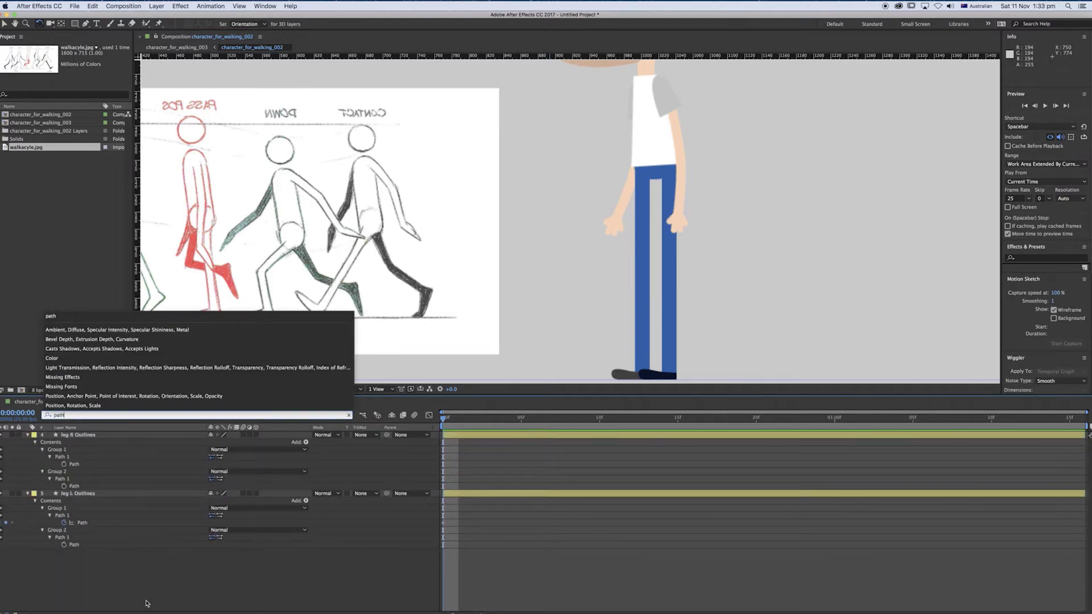
{"action": "left_click", "coordinate": [146, 590]}
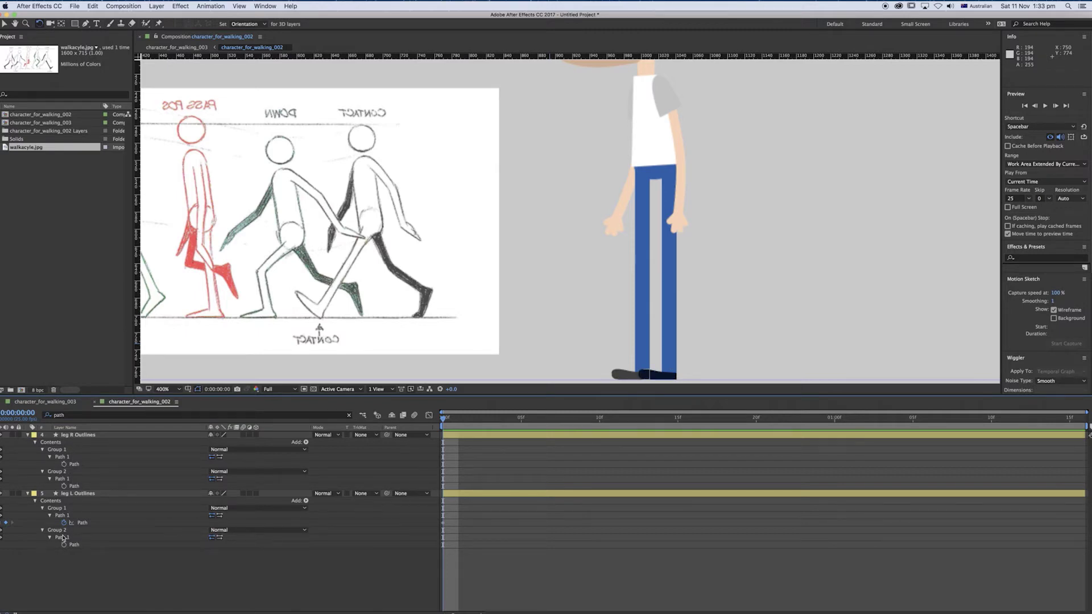
{"action": "left_click", "coordinate": [64, 464]}
{"action": "left_click", "coordinate": [63, 486]}
{"action": "left_click", "coordinate": [64, 544]}
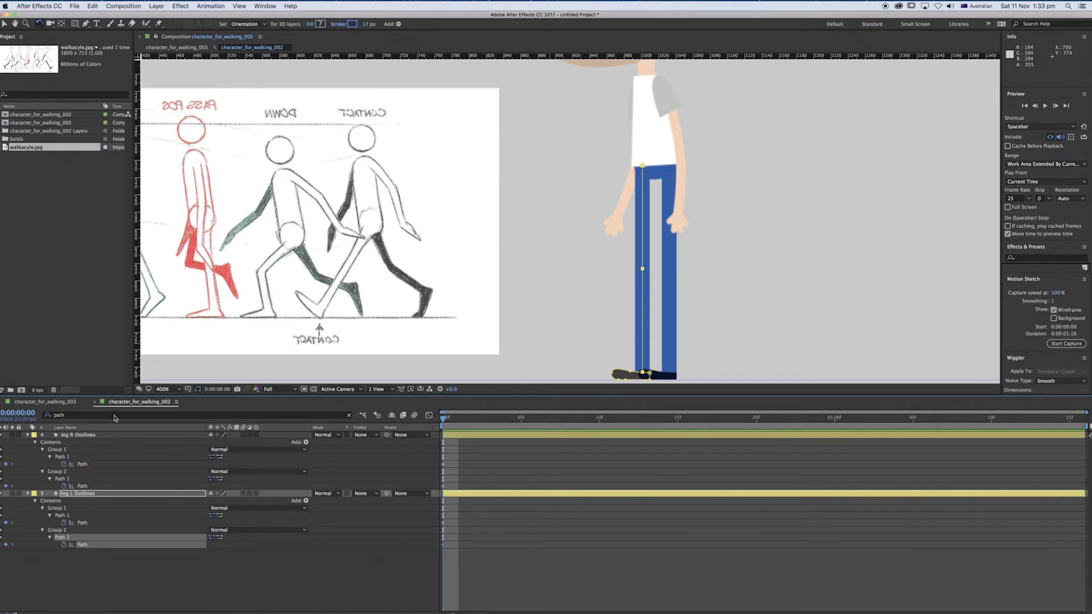
Clear the "path" timeline filter and set a Rotation keyframe on the arm R layer at 0:00:00:00.
{"action": "left_click", "coordinate": [349, 416]}
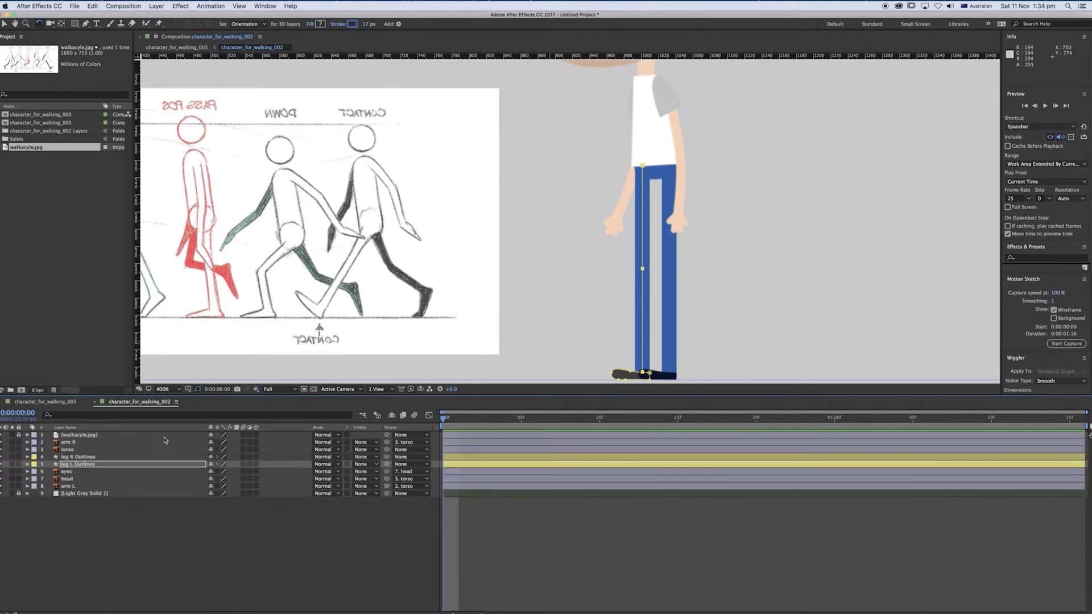
{"action": "left_click", "coordinate": [132, 549]}
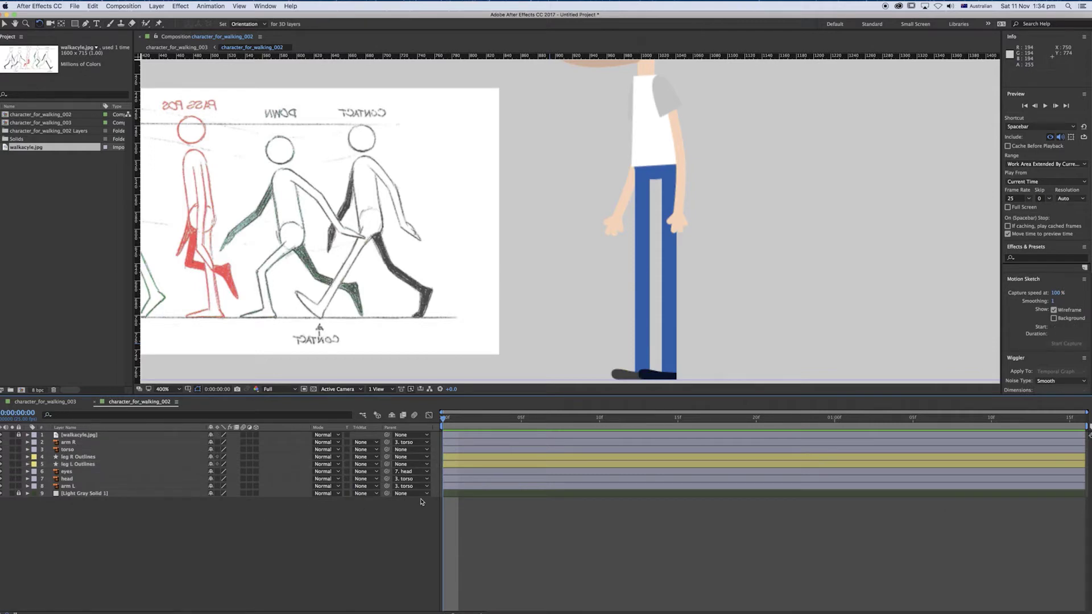
{"action": "left_click", "coordinate": [69, 443]}
{"action": "key", "text": "r"}
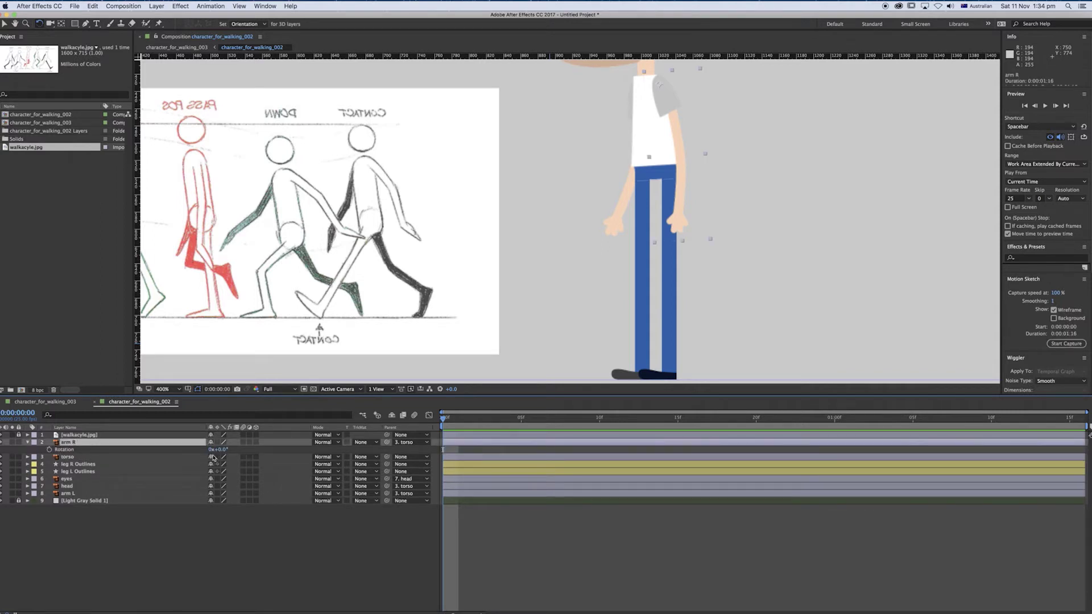
{"action": "left_click", "coordinate": [49, 450]}
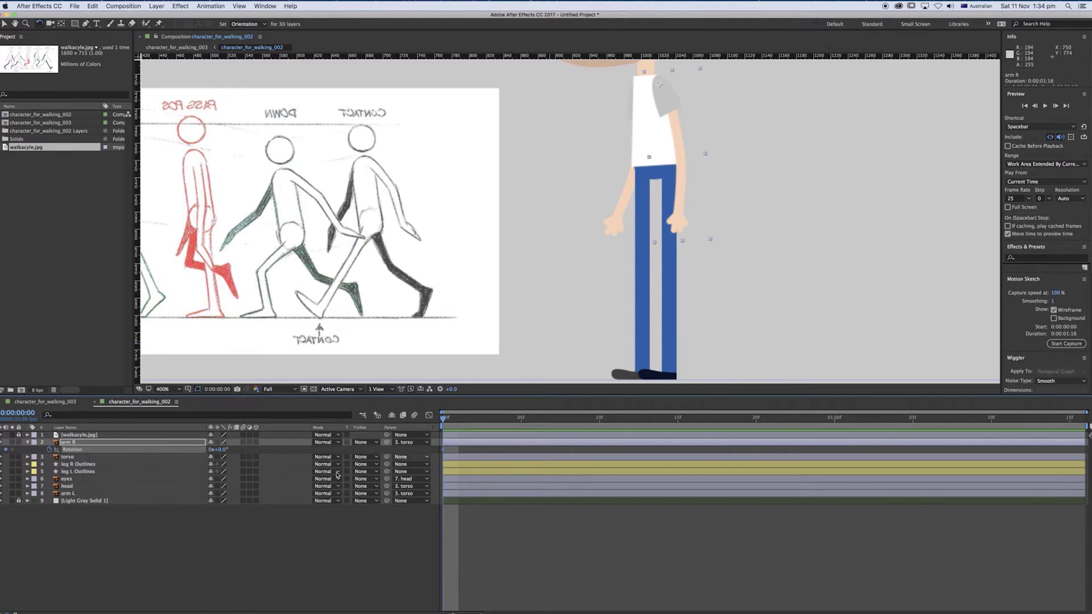
Set a Rotation keyframe on the arm L layer at 0:00:00:00.
{"action": "left_click", "coordinate": [68, 494]}
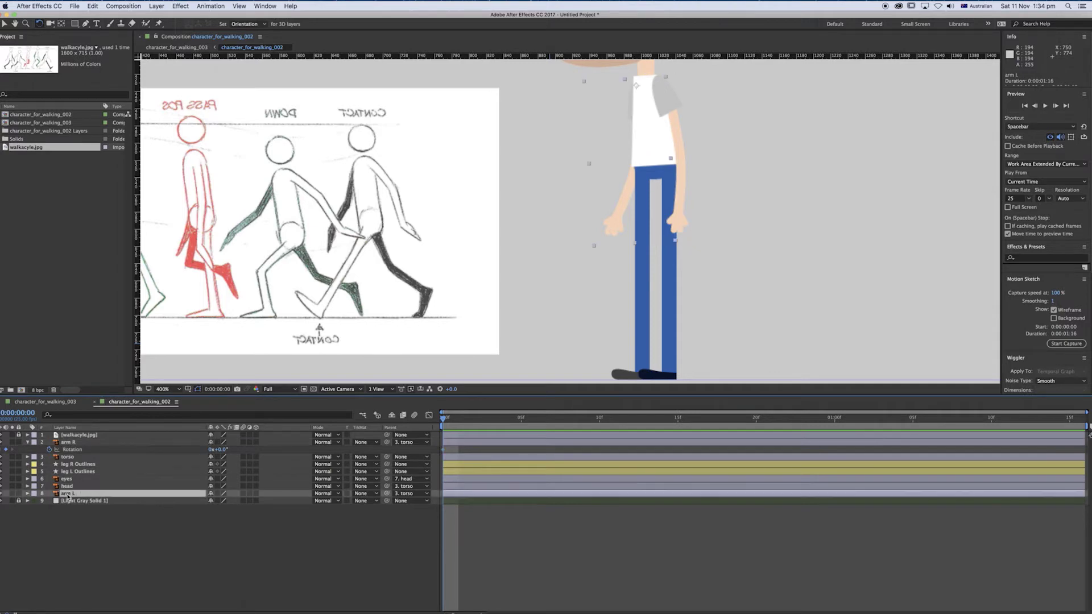
{"action": "key", "text": "r"}
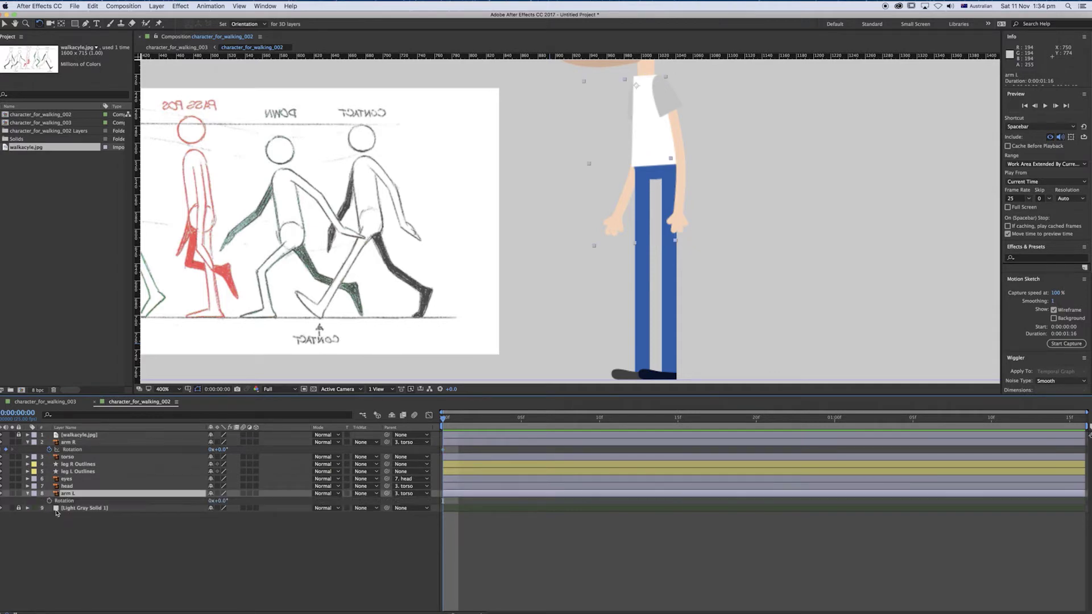
{"action": "left_click", "coordinate": [49, 501]}
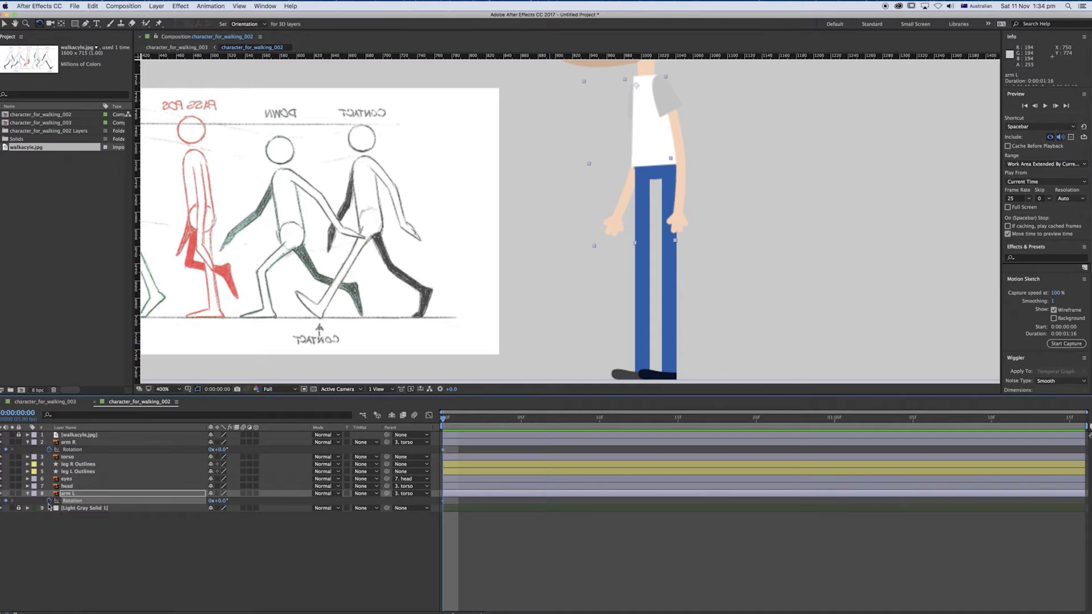
Check the full transform properties of the arm L layer, and return to showing only its Rotation.
{"action": "left_click", "coordinate": [28, 495]}
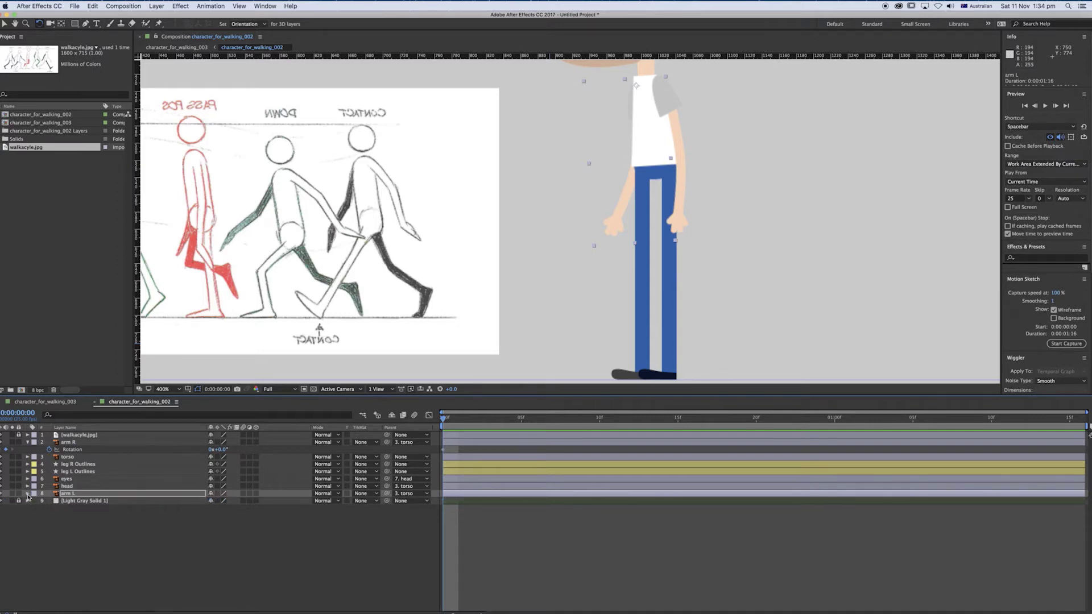
{"action": "left_click", "coordinate": [28, 495]}
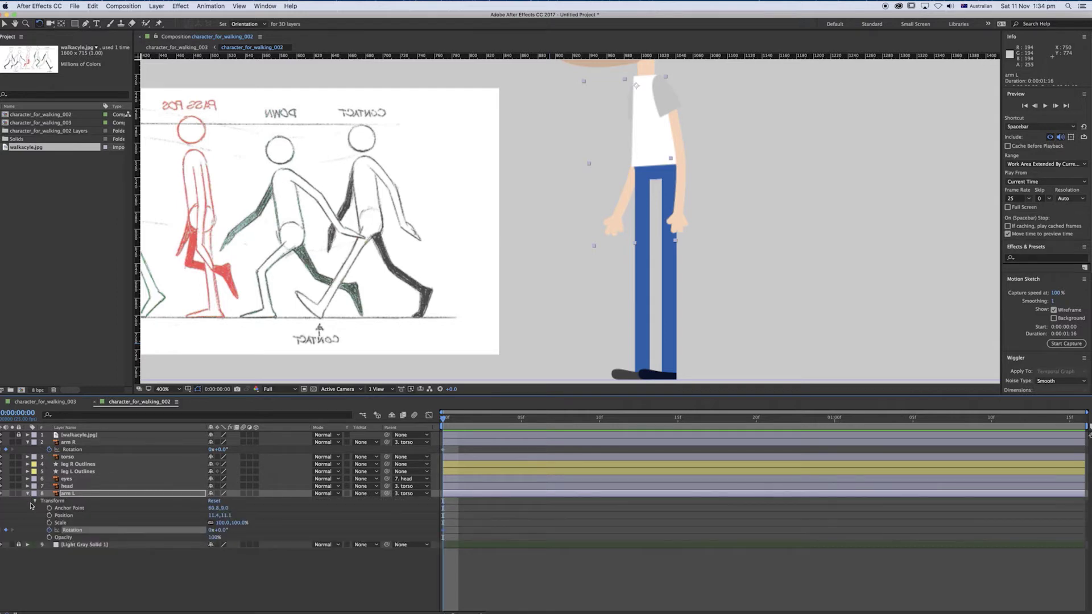
{"action": "left_click", "coordinate": [36, 501]}
{"action": "left_click", "coordinate": [35, 502]}
{"action": "left_click", "coordinate": [27, 493]}
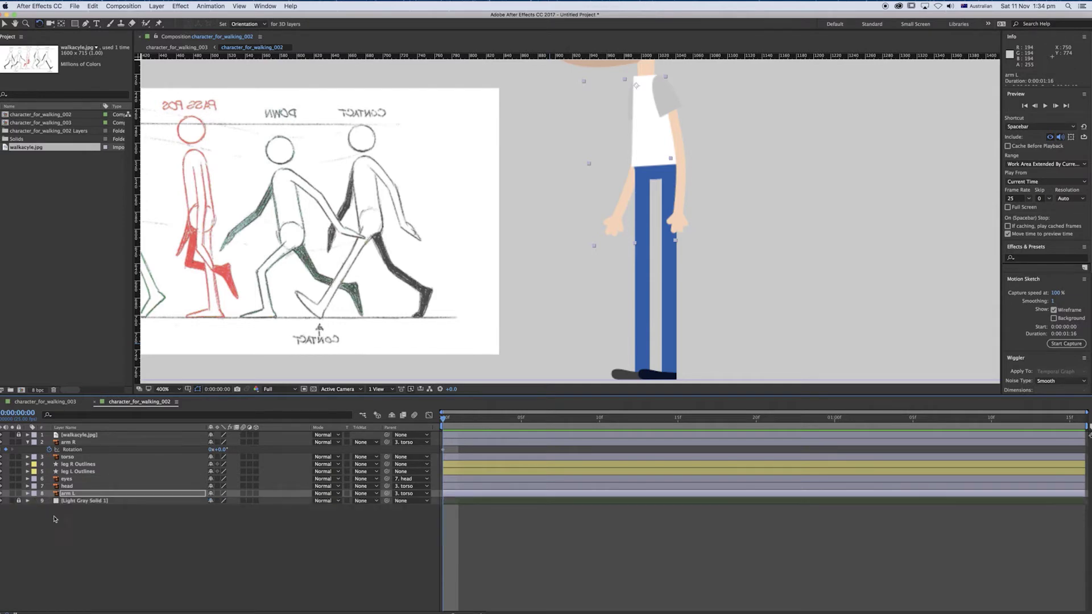
{"action": "key", "text": "r"}
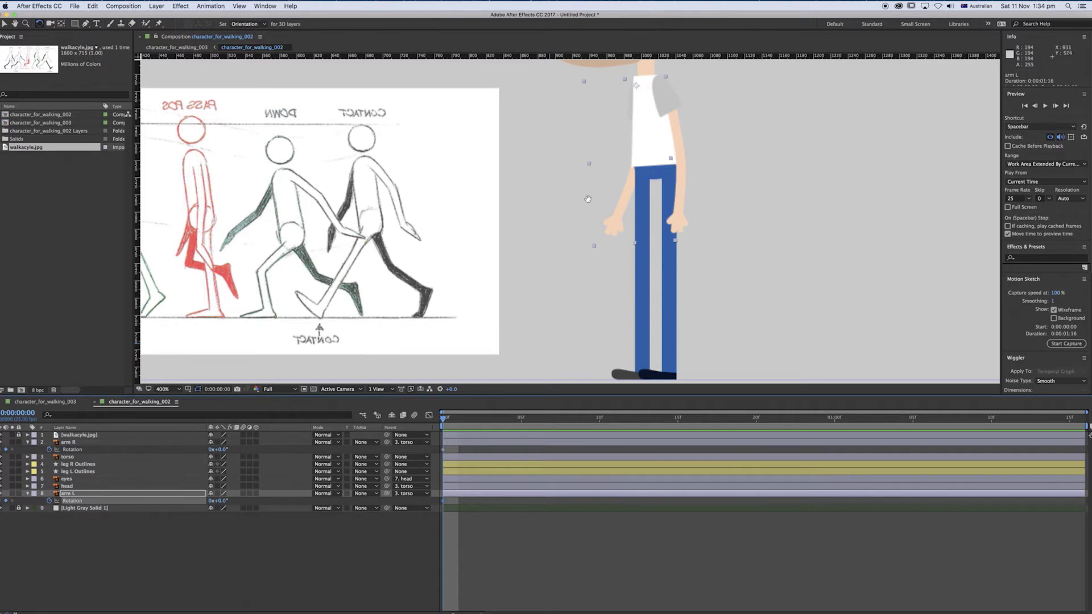
Examine the whole character beside the walk cycle reference poses and look through the timeline, returning to 0:00:00:00.
{"action": "scroll", "coordinate": [591, 215], "scroll_direction": "up", "scroll_amount": 2}
{"action": "scroll", "coordinate": [591, 216], "scroll_direction": "down", "scroll_amount": 3}
{"action": "scroll", "coordinate": [593, 193], "scroll_direction": "up", "scroll_amount": 6}
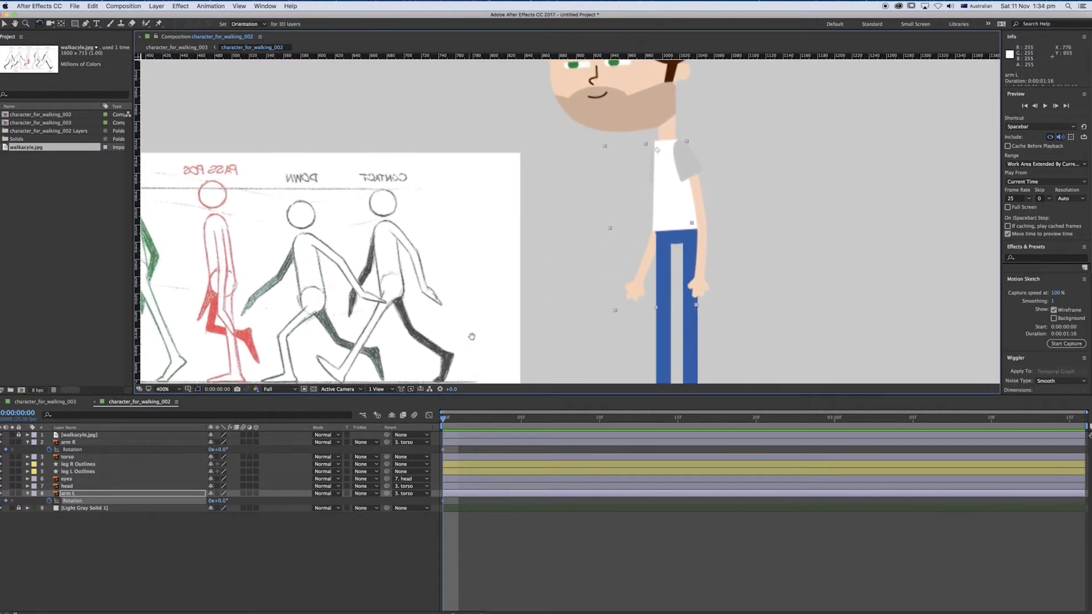
{"action": "scroll", "coordinate": [414, 222], "scroll_direction": "down", "scroll_amount": 3}
{"action": "key", "text": "w"}
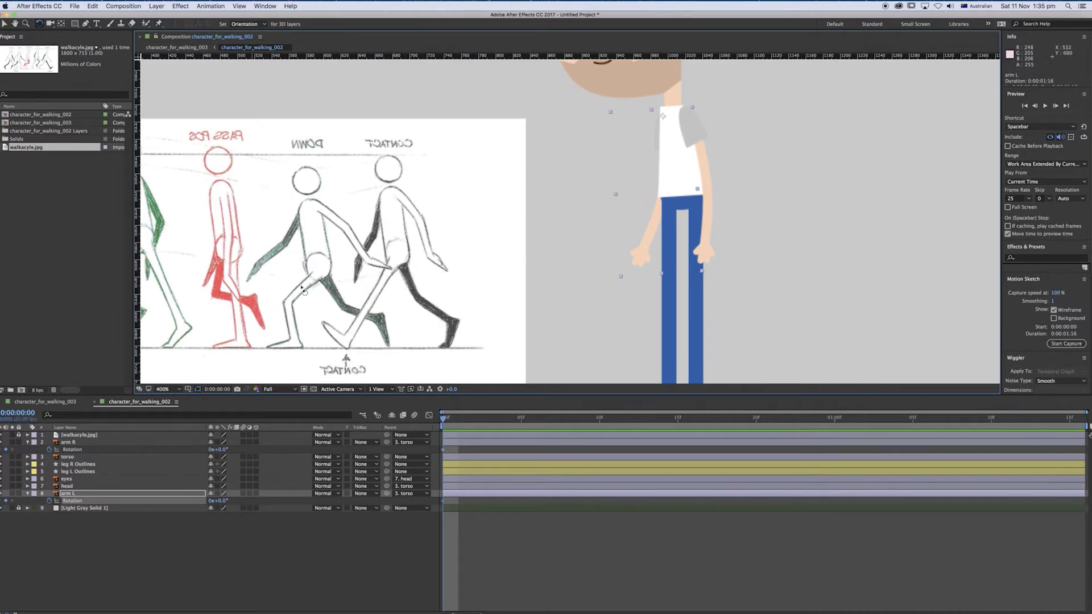
{"action": "scroll", "coordinate": [610, 197], "scroll_direction": "up", "scroll_amount": 5}
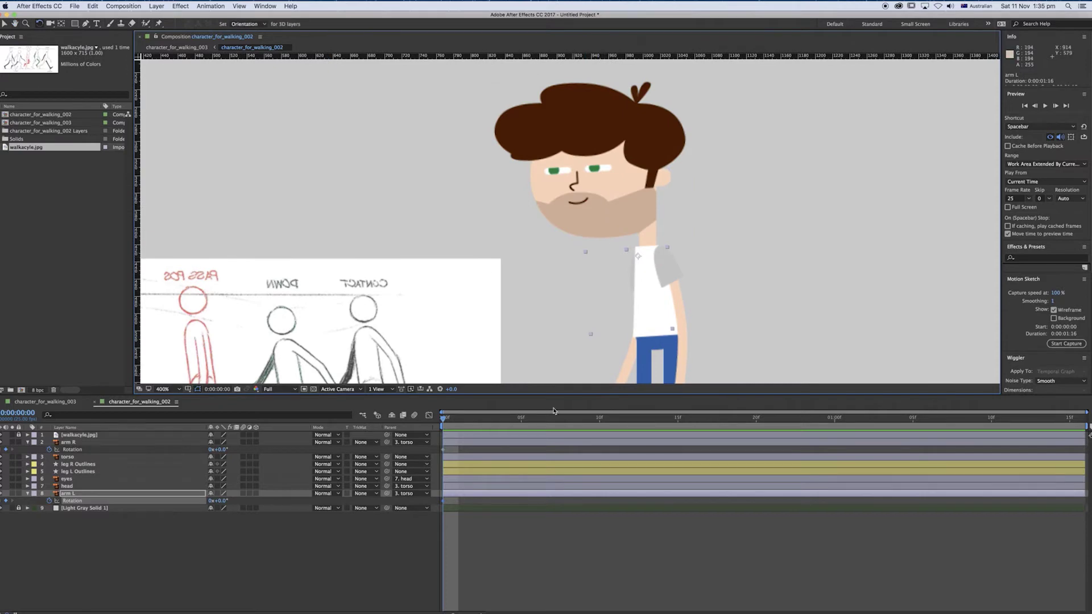
{"action": "key", "text": "space"}
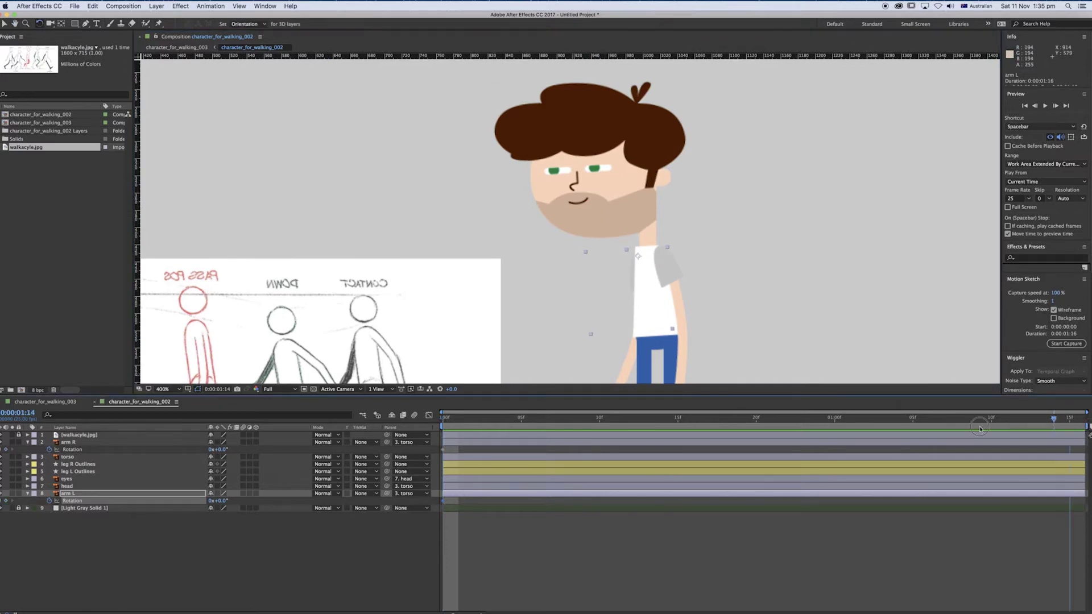
{"action": "left_click", "coordinate": [408, 423]}
{"action": "left_click_drag", "start_coordinate": [535, 259], "coordinate": [541, 237]}
{"action": "left_click_drag", "start_coordinate": [620, 289], "coordinate": [586, 87]}
{"action": "key", "text": "comma"}
{"action": "left_click_drag", "start_coordinate": [648, 248], "coordinate": [651, 279]}
{"action": "key", "text": "v"}
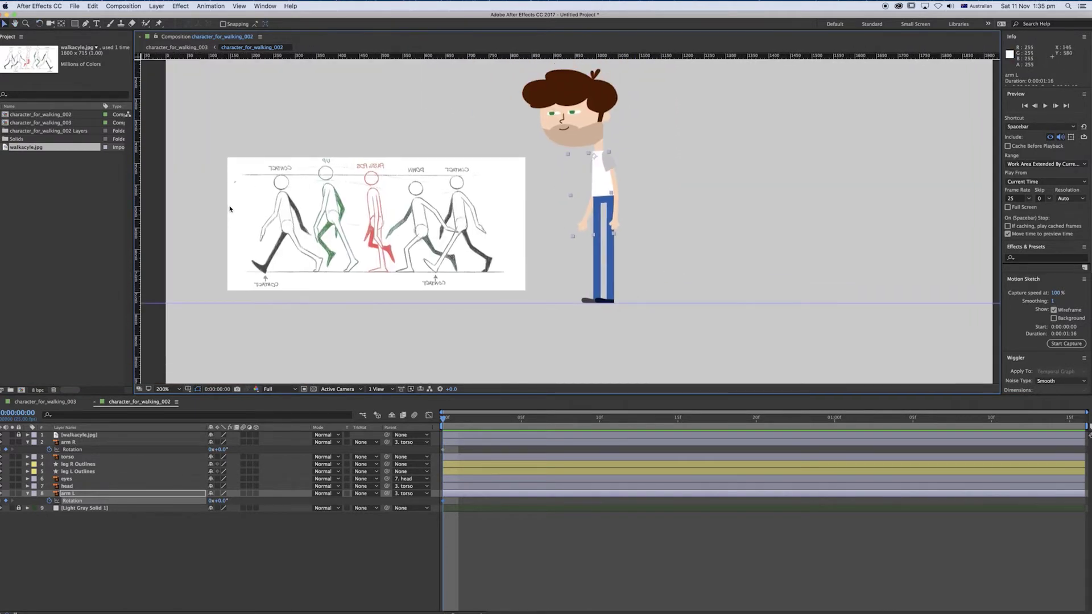
Check the frame rate and duration of the character_for_walking_002 composition in its Composition Settings.
{"action": "left_click", "coordinate": [123, 6]}
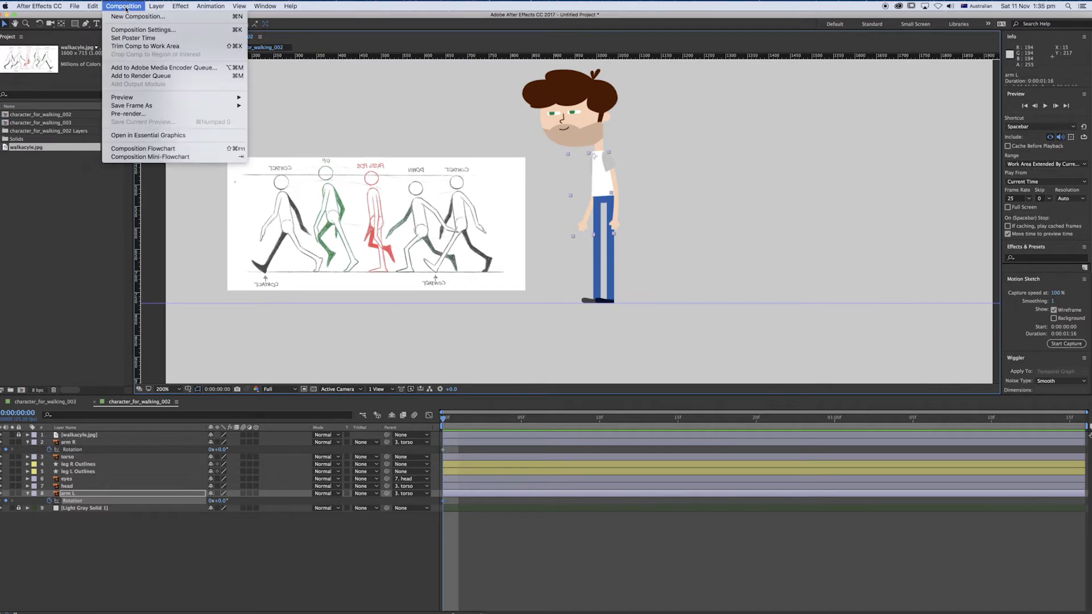
{"action": "left_click", "coordinate": [143, 30]}
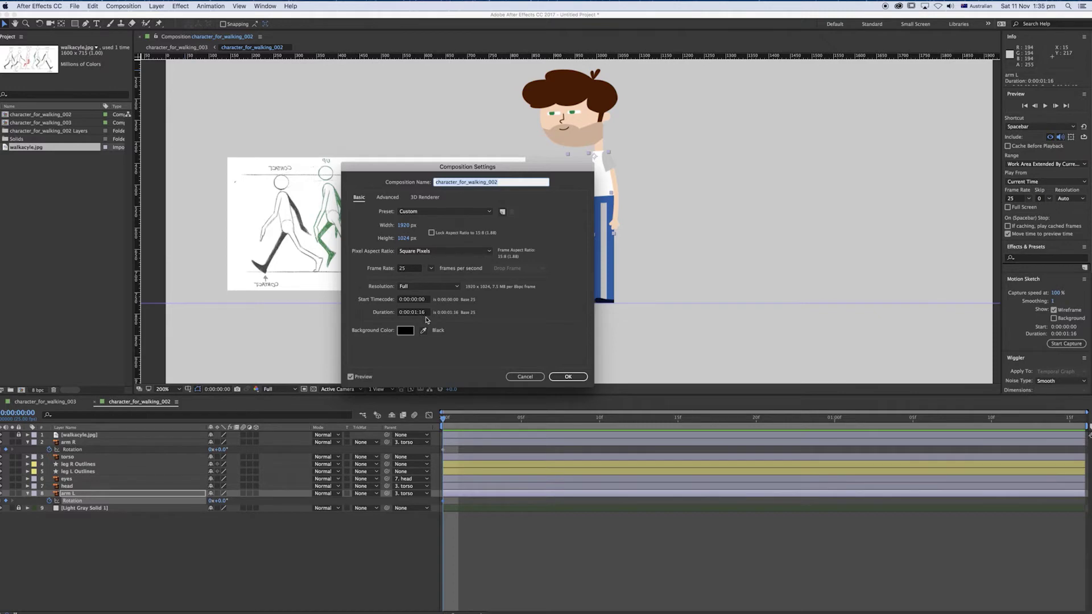
{"action": "left_click_drag", "start_coordinate": [455, 170], "coordinate": [469, 177]}
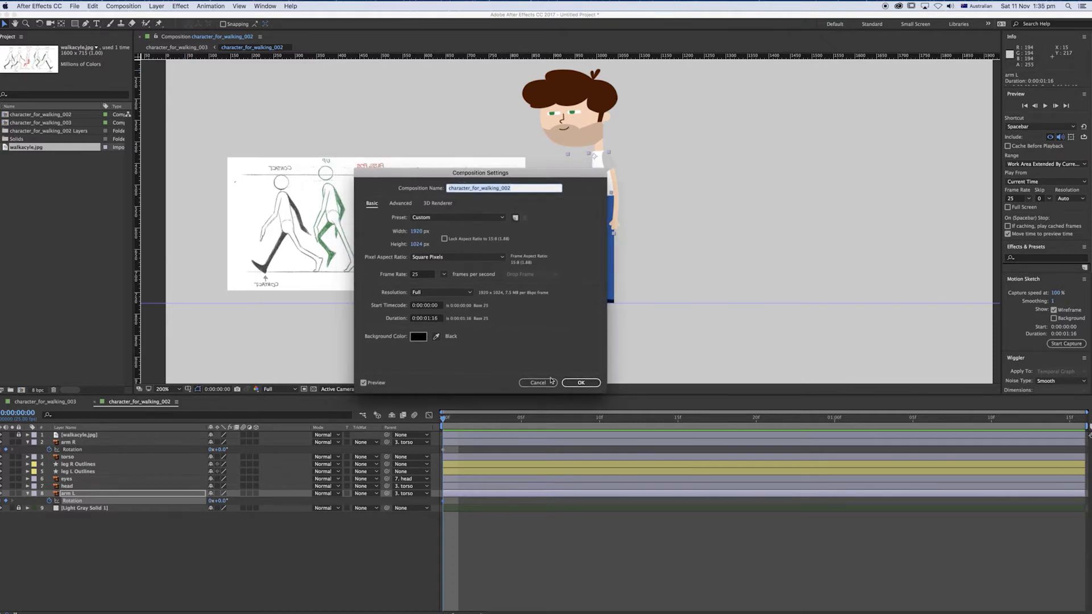
{"action": "left_click", "coordinate": [582, 383]}
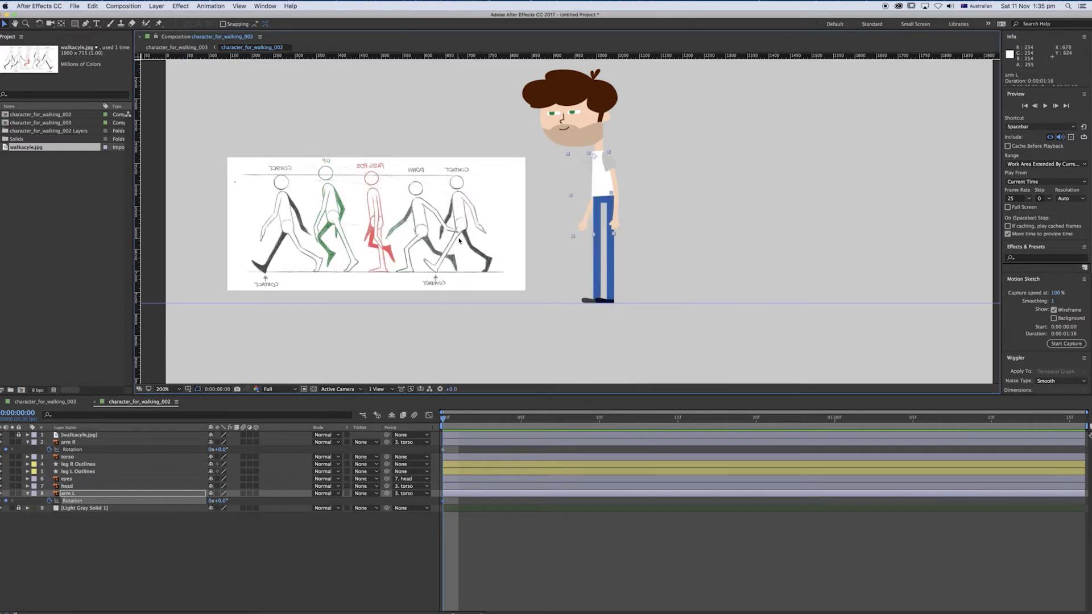
Expand the Contents of the leg R Outlines layer to inspect its shape groups.
{"action": "left_click_drag", "start_coordinate": [468, 233], "coordinate": [459, 220]}
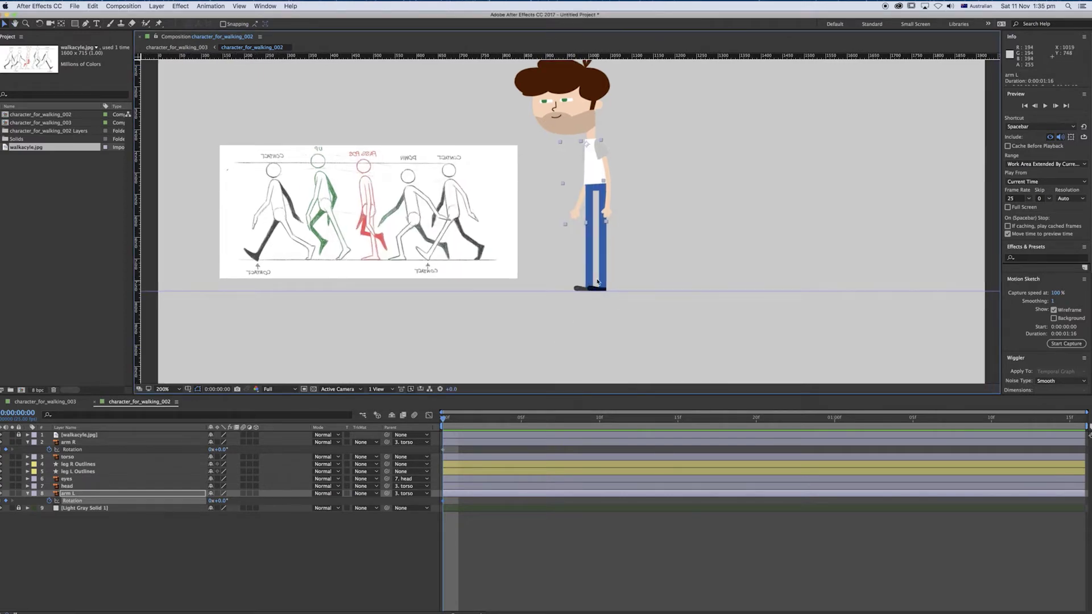
{"action": "scroll", "coordinate": [602, 278], "scroll_direction": "down", "scroll_amount": 2}
{"action": "scroll", "coordinate": [604, 274], "scroll_direction": "up", "scroll_amount": 4}
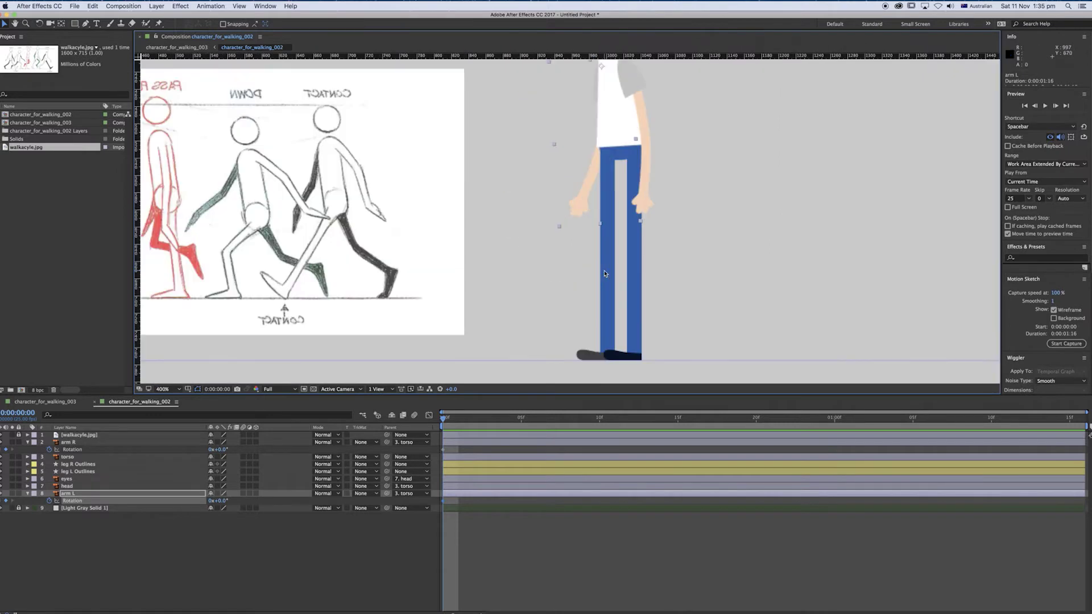
{"action": "scroll", "coordinate": [605, 273], "scroll_direction": "down", "scroll_amount": 2}
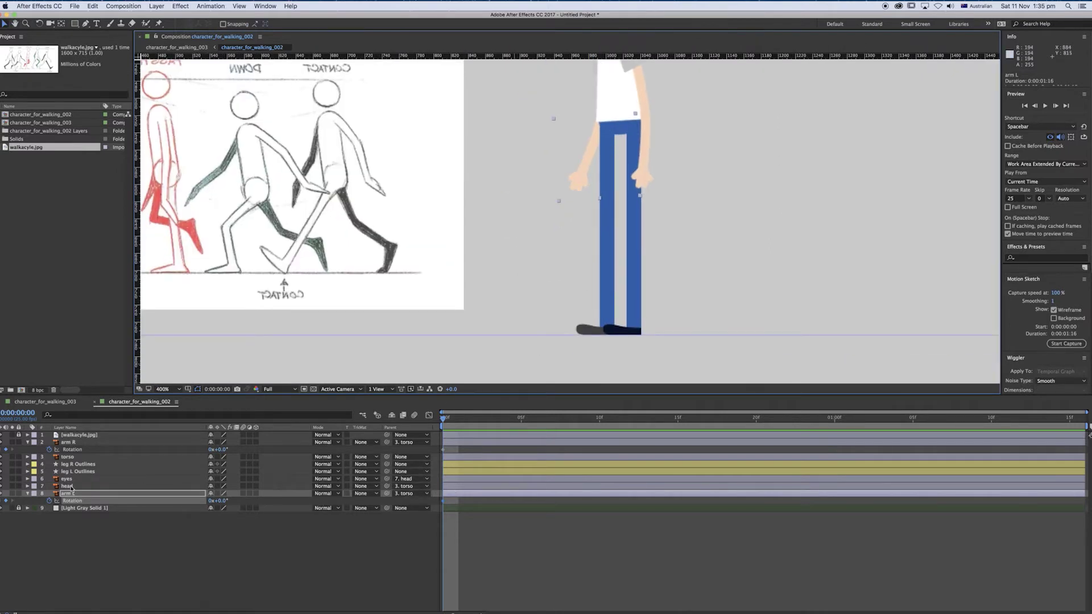
{"action": "left_click", "coordinate": [69, 465]}
{"action": "left_click", "coordinate": [28, 465]}
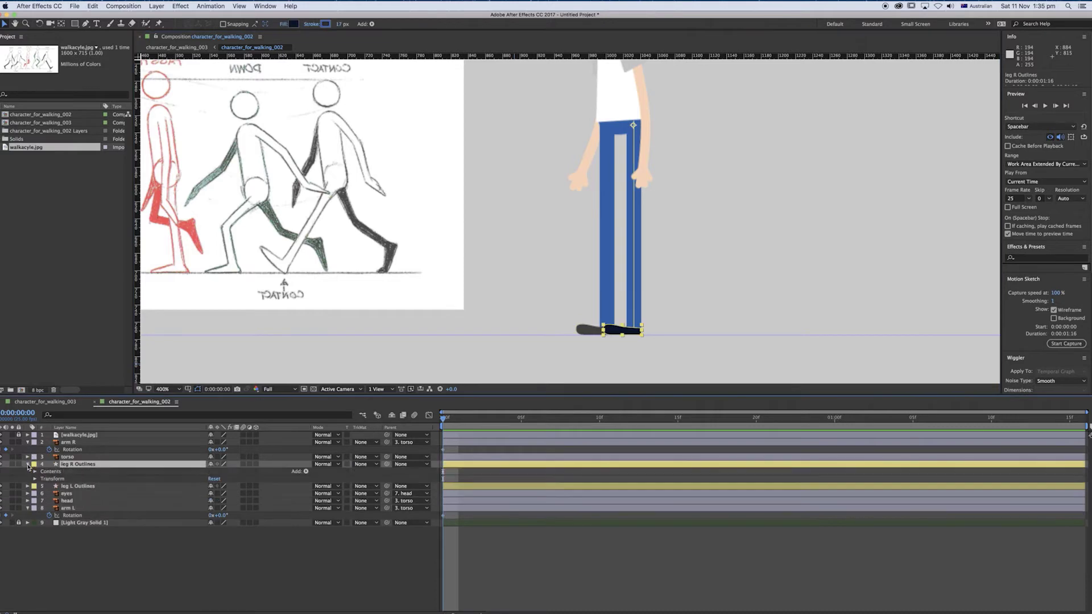
{"action": "left_click", "coordinate": [35, 471]}
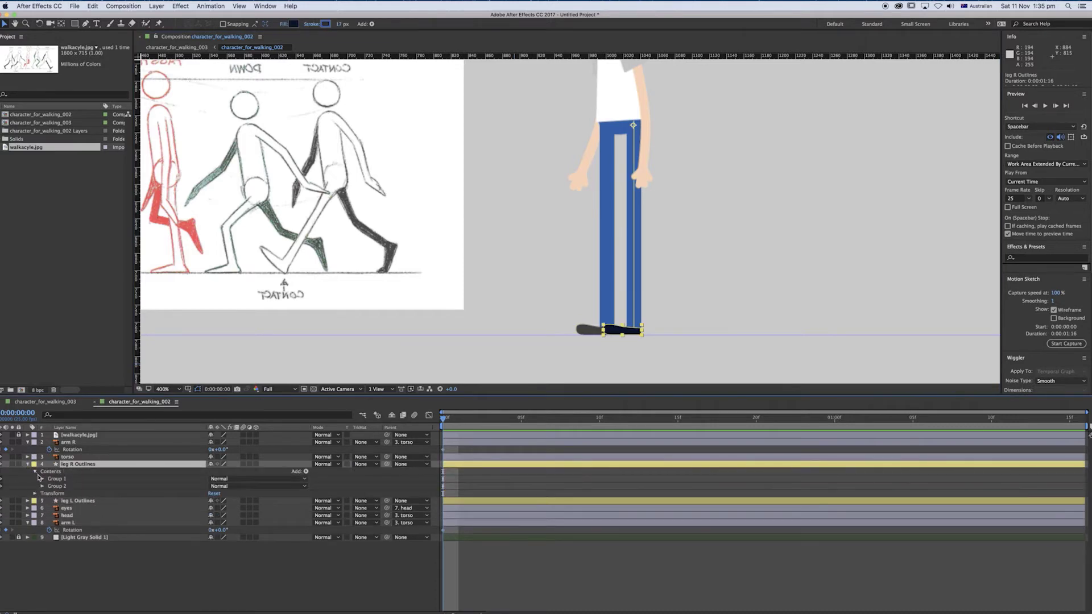
{"action": "left_click", "coordinate": [32, 469]}
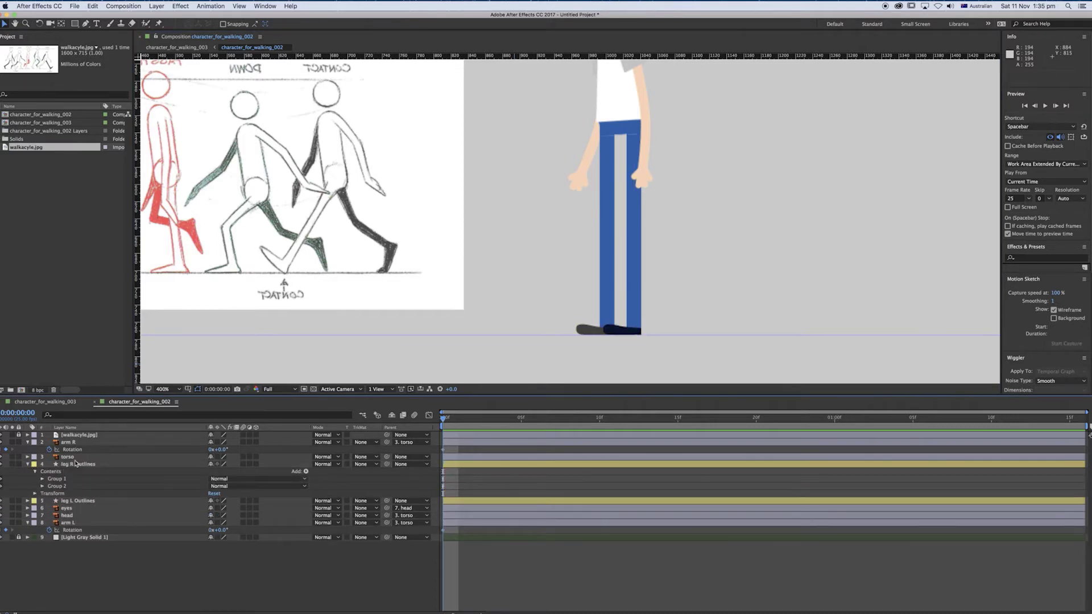
Filter the timeline by "path" to check the keyframes on both leg outline layers, and clear the filter.
{"action": "left_click", "coordinate": [91, 416]}
{"action": "type", "text": "par"}
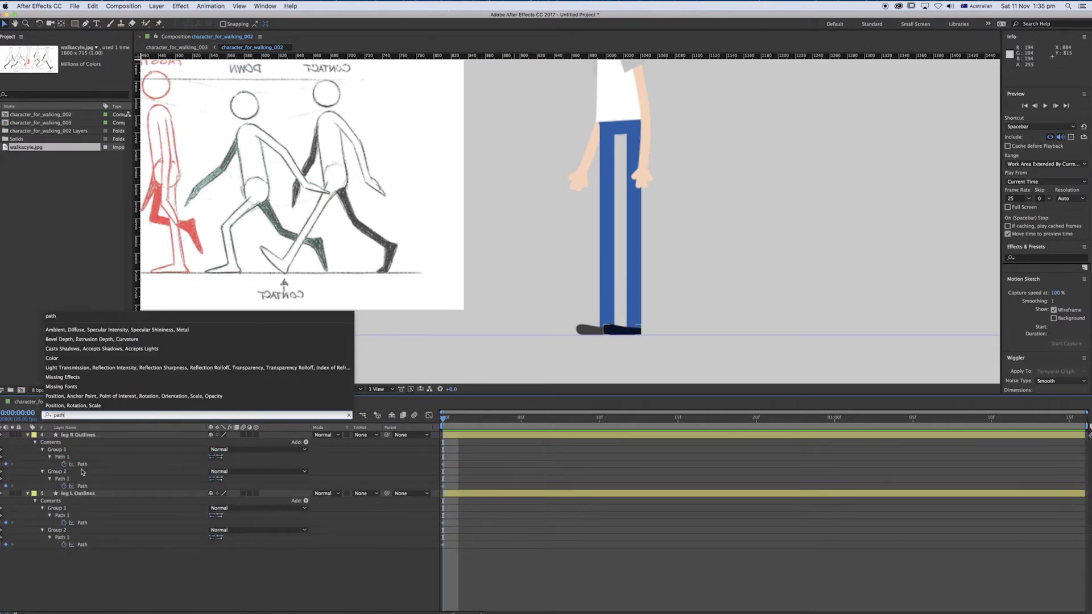
{"action": "left_click", "coordinate": [494, 455]}
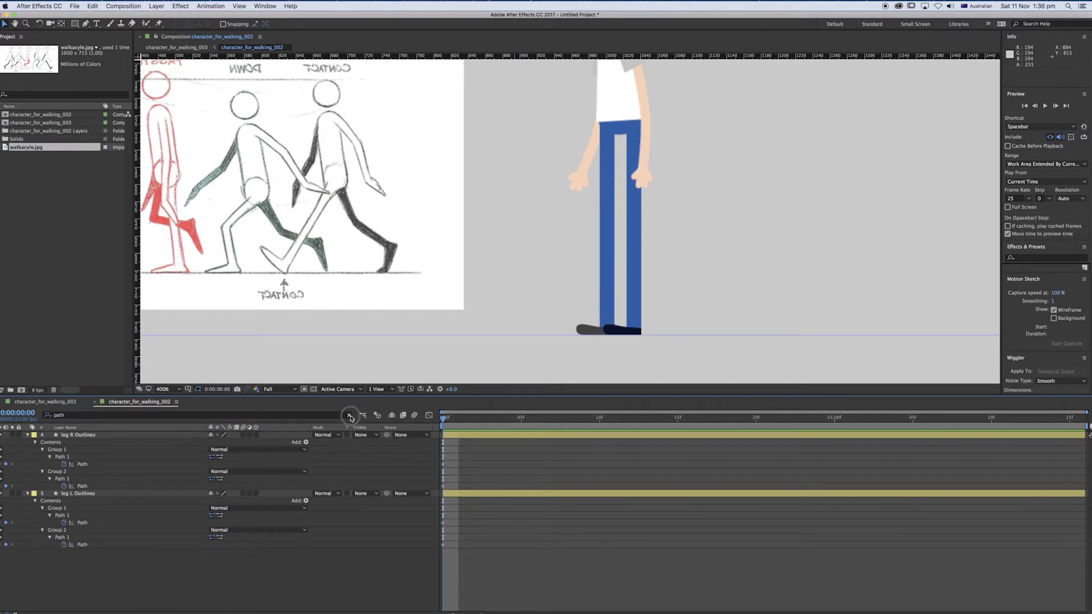
{"action": "left_click", "coordinate": [349, 415]}
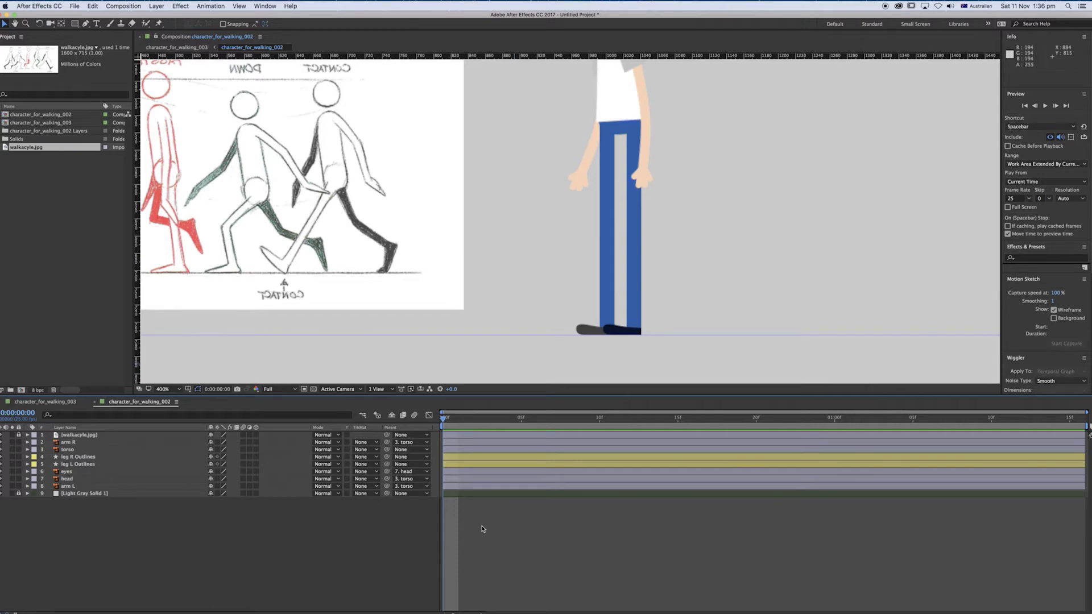
Reveal only the keyframed properties of all layers and check their keyframes at 0:00:00:00.
{"action": "key", "text": "u"}
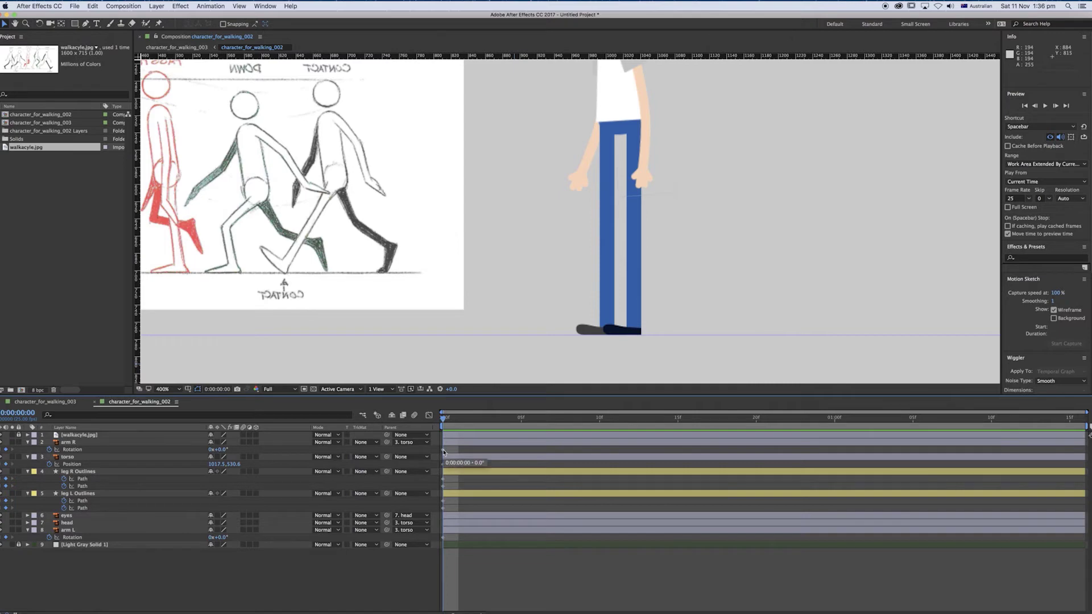
{"action": "mouse_move", "coordinate": [443, 466]}
{"action": "mouse_move", "coordinate": [445, 506]}
Expand all properties of the leg R Outlines, torso and arm R layers and look through the full property list.
{"action": "left_click", "coordinate": [28, 472]}
{"action": "left_click", "coordinate": [28, 472]}
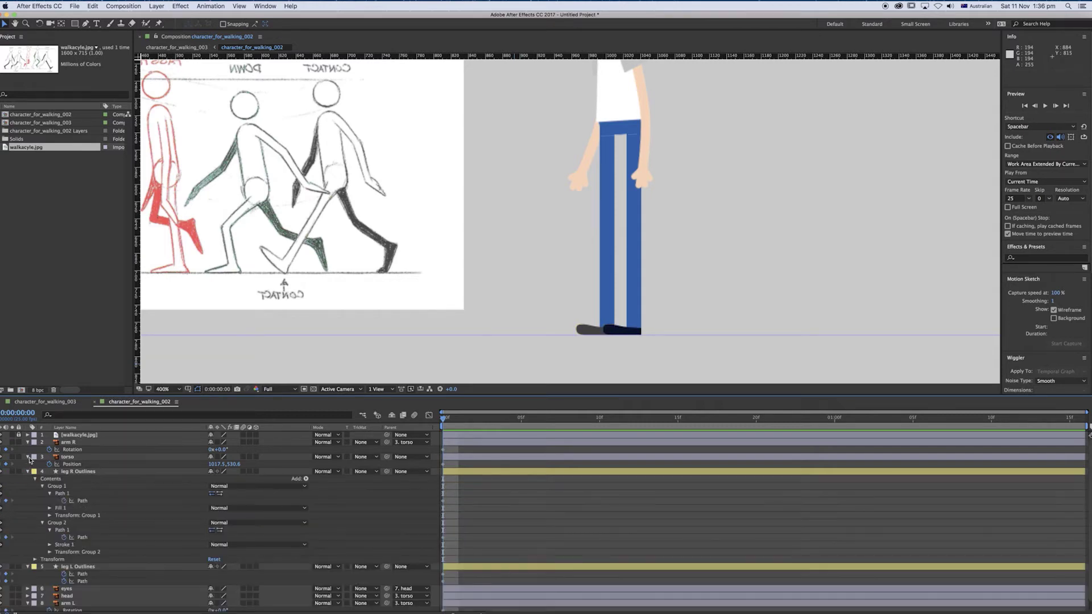
{"action": "left_click", "coordinate": [28, 457]}
{"action": "left_click", "coordinate": [28, 457]}
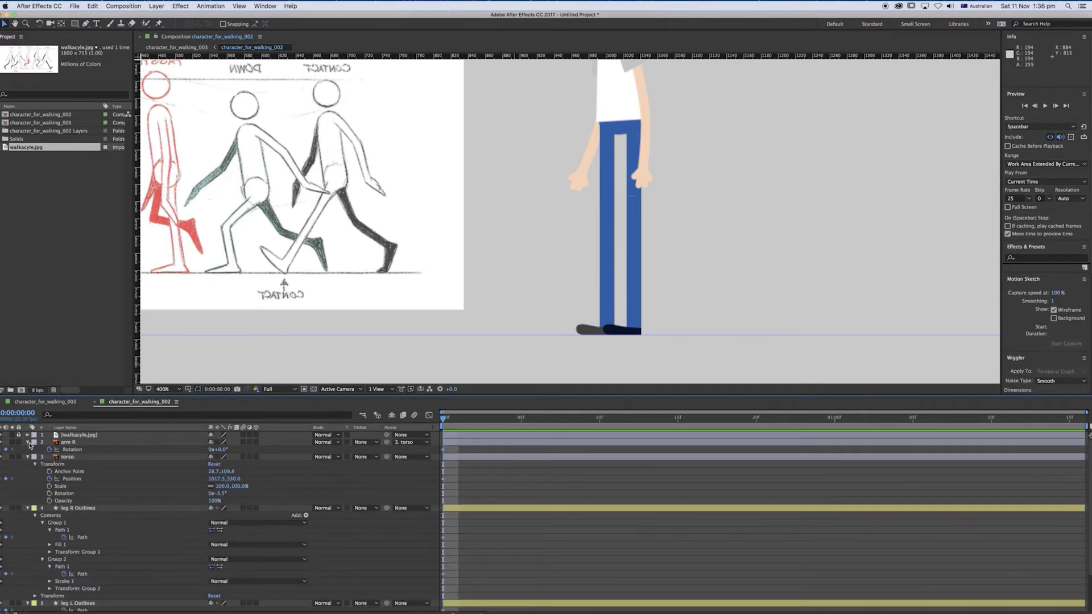
{"action": "left_click", "coordinate": [29, 442]}
{"action": "left_click", "coordinate": [28, 443]}
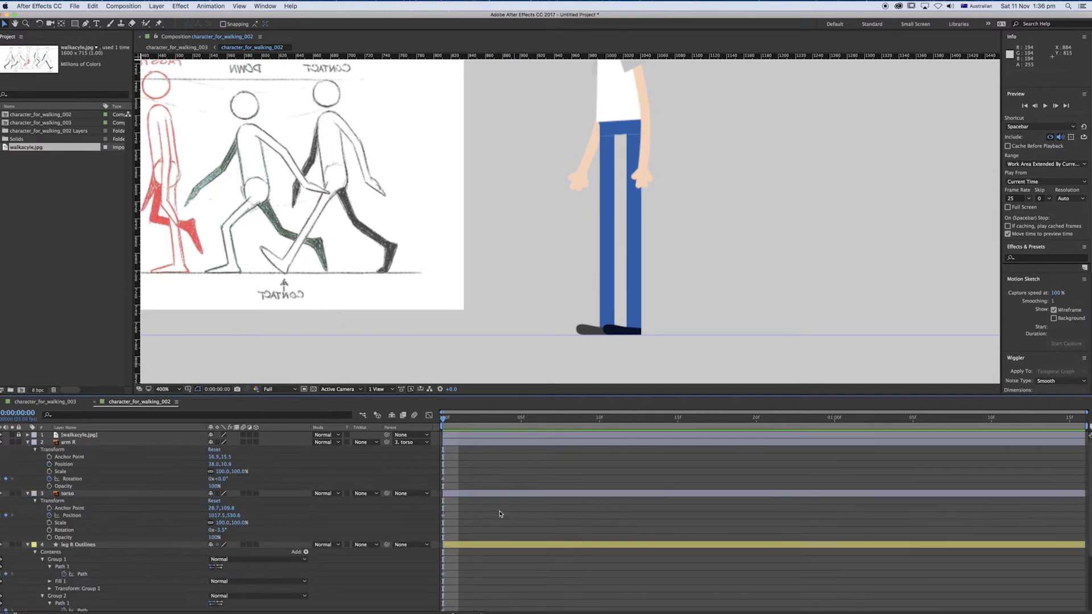
{"action": "scroll", "coordinate": [500, 515], "scroll_direction": "down", "scroll_amount": 5}
{"action": "scroll", "coordinate": [500, 515], "scroll_direction": "up", "scroll_amount": 5}
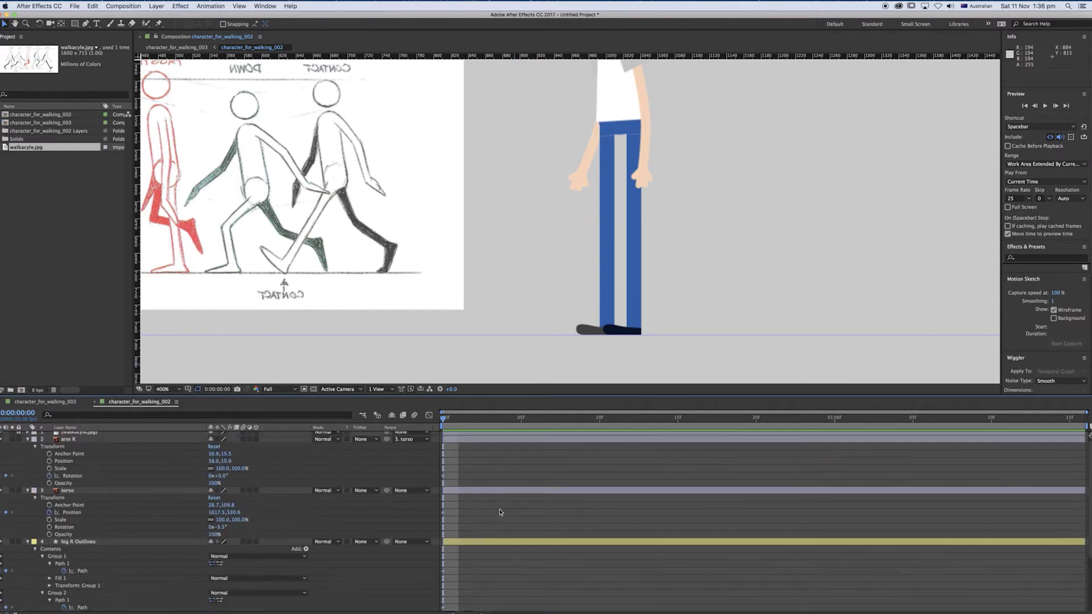
{"action": "scroll", "coordinate": [496, 510], "scroll_direction": "down", "scroll_amount": 5}
{"action": "scroll", "coordinate": [482, 529], "scroll_direction": "up", "scroll_amount": 5}
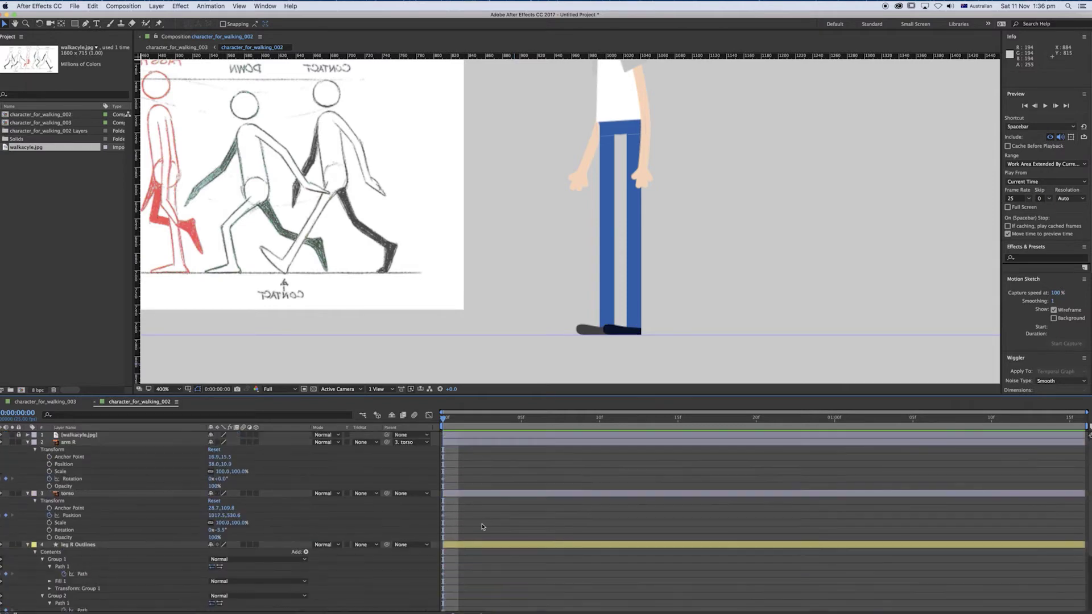
Collapse the expanded layers so the timeline shows only their keyframed properties.
{"action": "scroll", "coordinate": [468, 482], "scroll_direction": "down", "scroll_amount": 5}
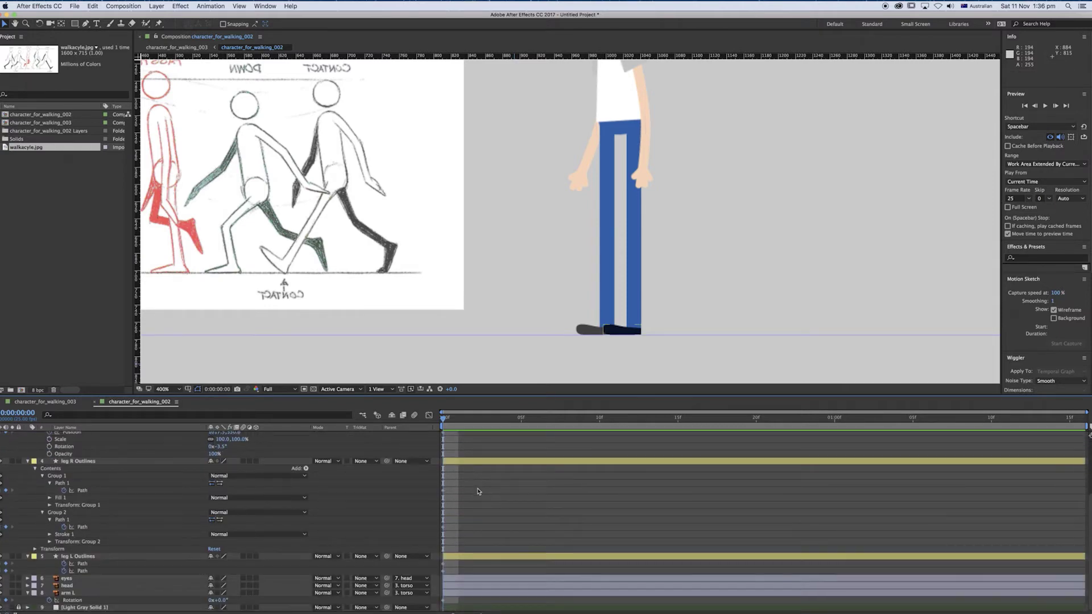
{"action": "scroll", "coordinate": [472, 486], "scroll_direction": "up", "scroll_amount": 5}
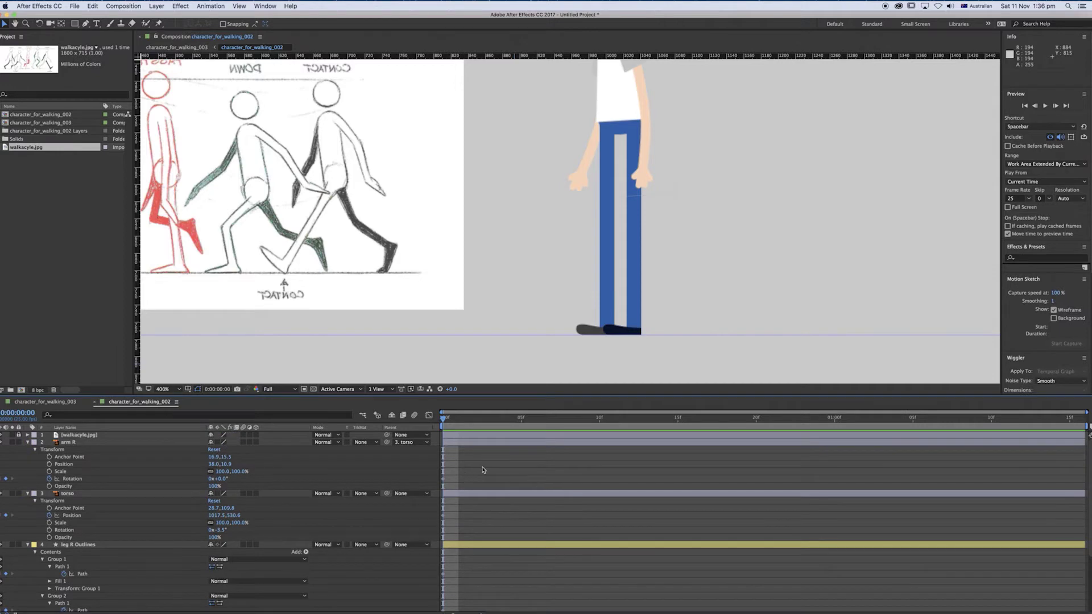
{"action": "key", "text": "u"}
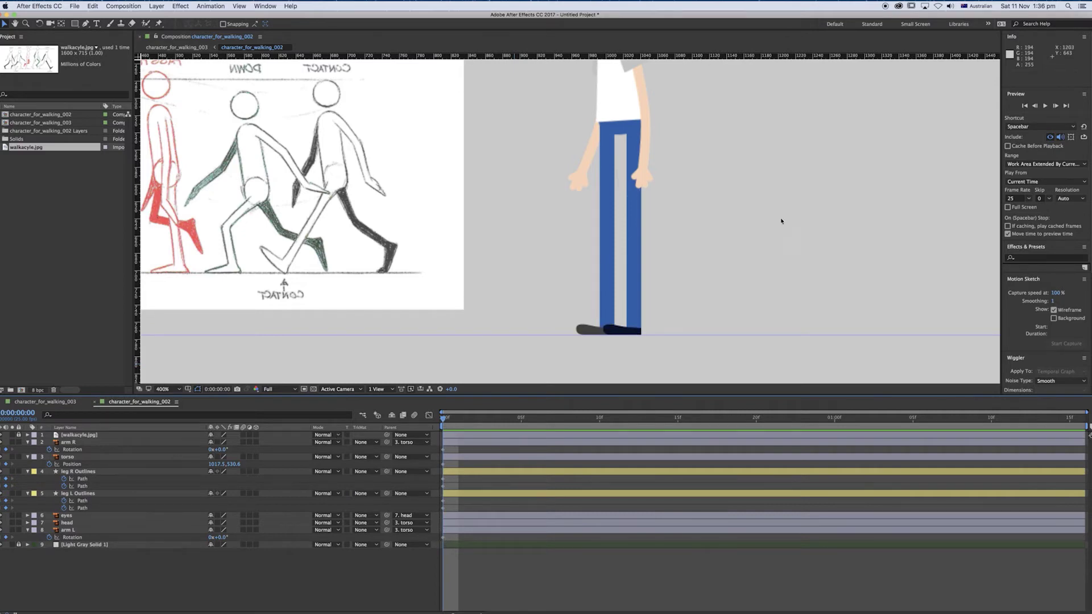
{"action": "left_click_drag", "start_coordinate": [408, 241], "coordinate": [441, 275]}
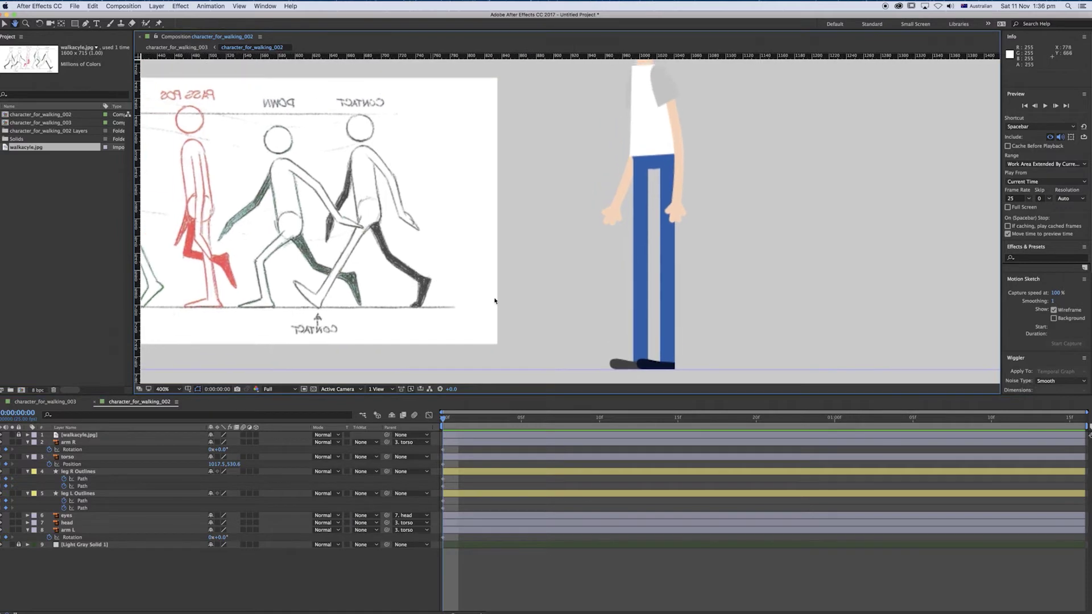
On leg L Outlines at 0:00:00:00, shift the foot and ankle points about 27 px forward, keeping them level.
{"action": "left_click", "coordinate": [444, 479]}
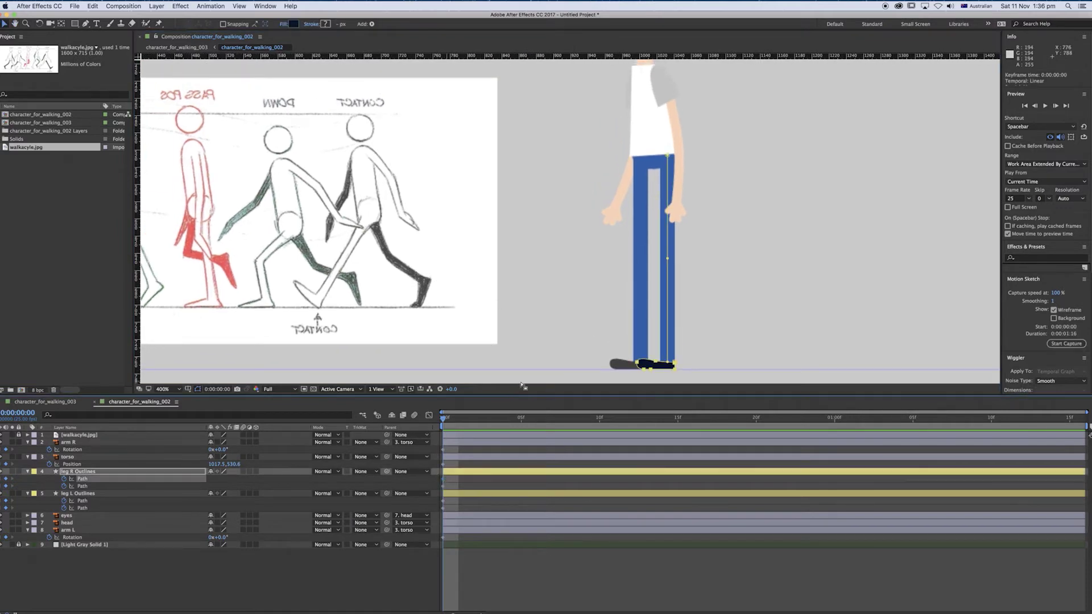
{"action": "left_click", "coordinate": [444, 501]}
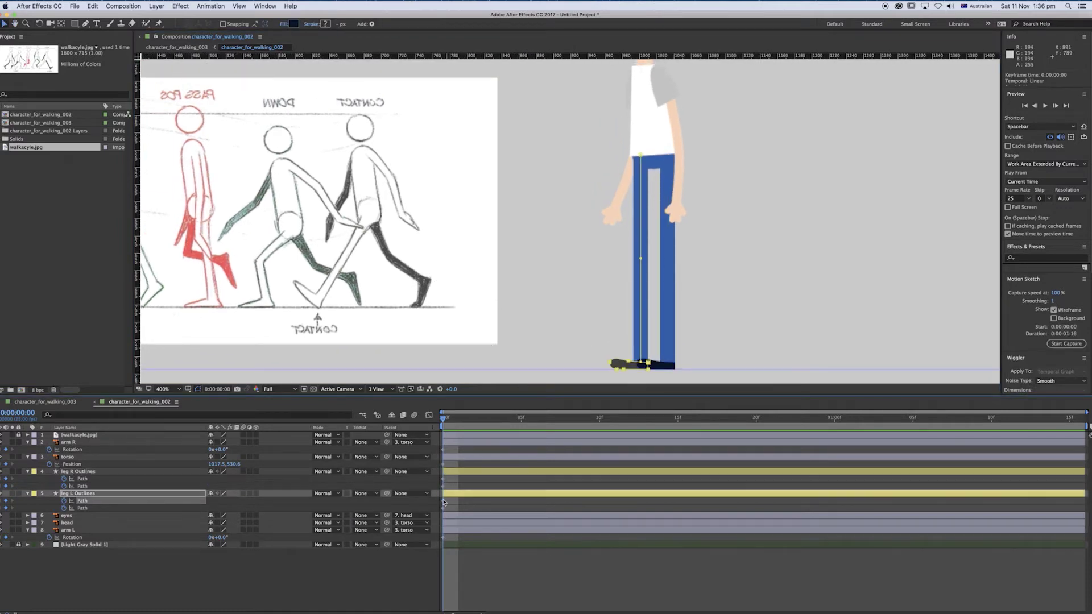
{"action": "left_click_drag", "start_coordinate": [609, 317], "coordinate": [592, 270]}
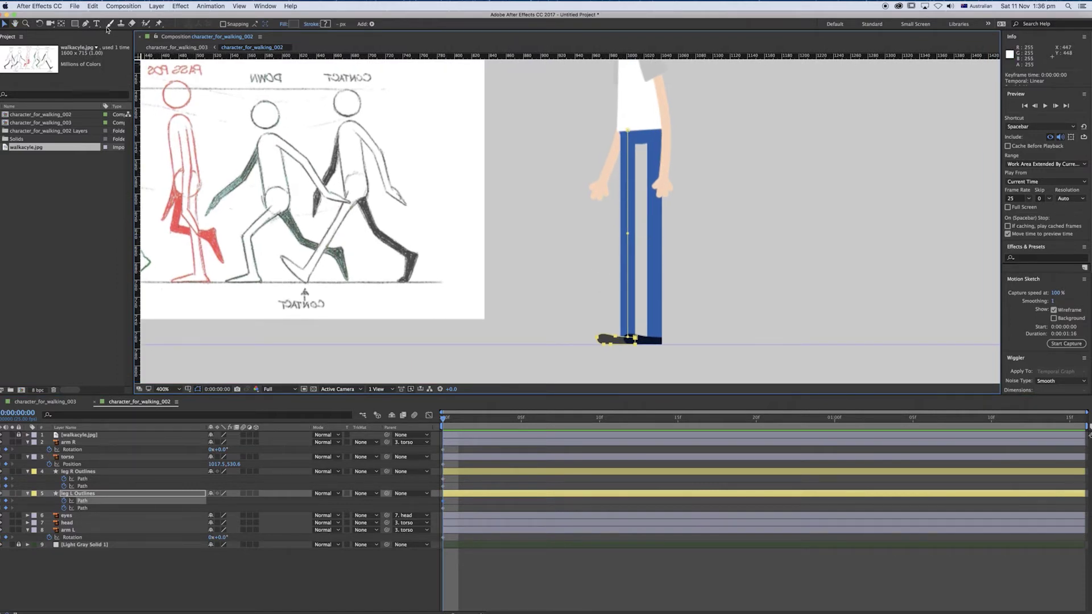
{"action": "left_click", "coordinate": [85, 24]}
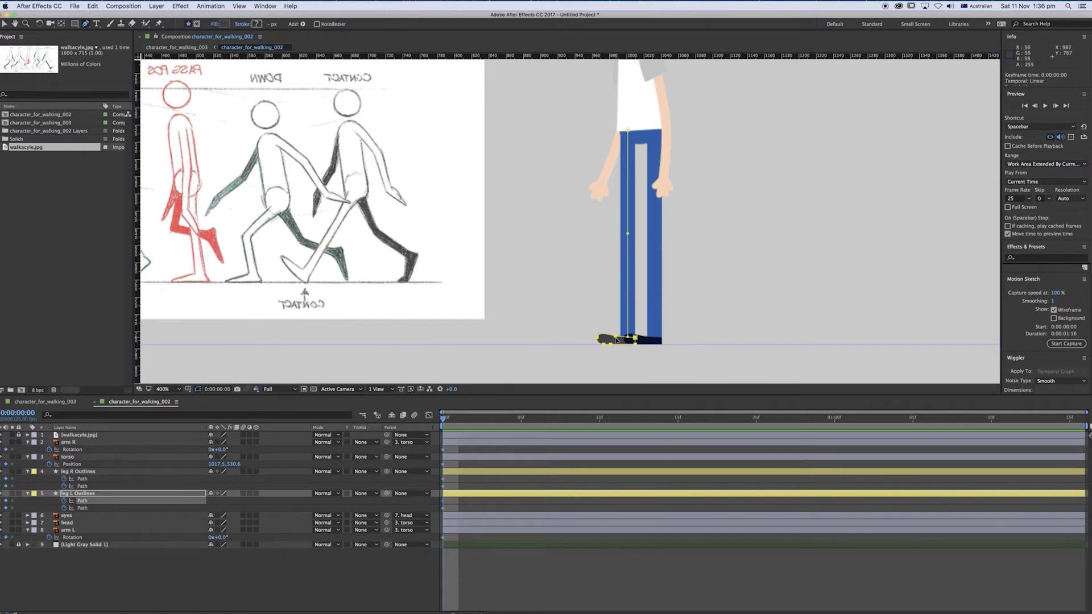
{"action": "left_click", "coordinate": [628, 233]}
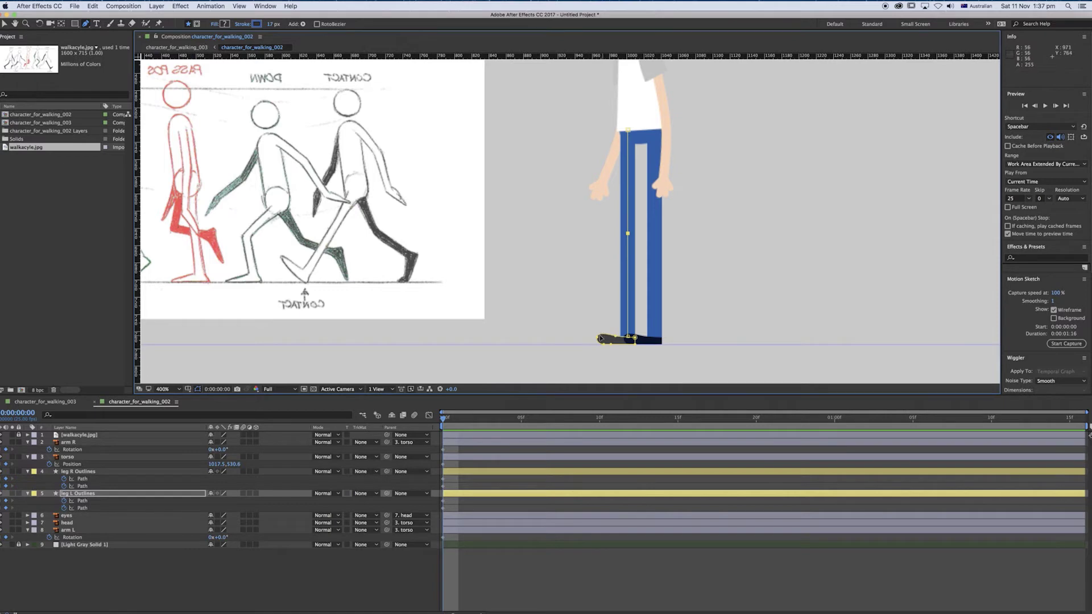
{"action": "key", "text": "v"}
{"action": "left_click", "coordinate": [664, 366]}
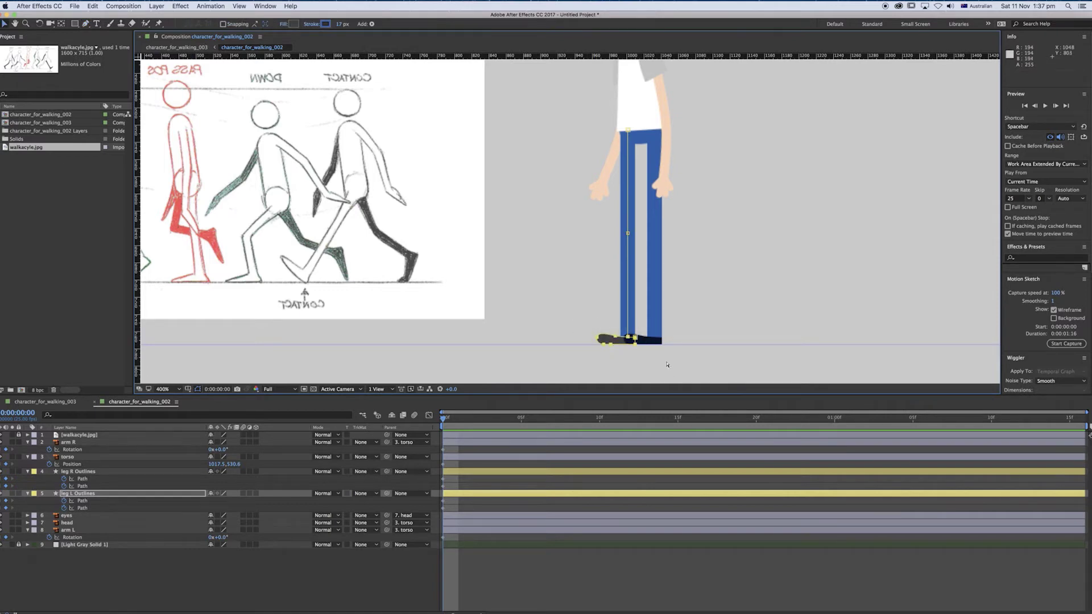
{"action": "key", "text": "super+t"}
{"action": "left_click", "coordinate": [609, 339]}
{"action": "left_click_drag", "start_coordinate": [608, 338], "coordinate": [585, 337]}
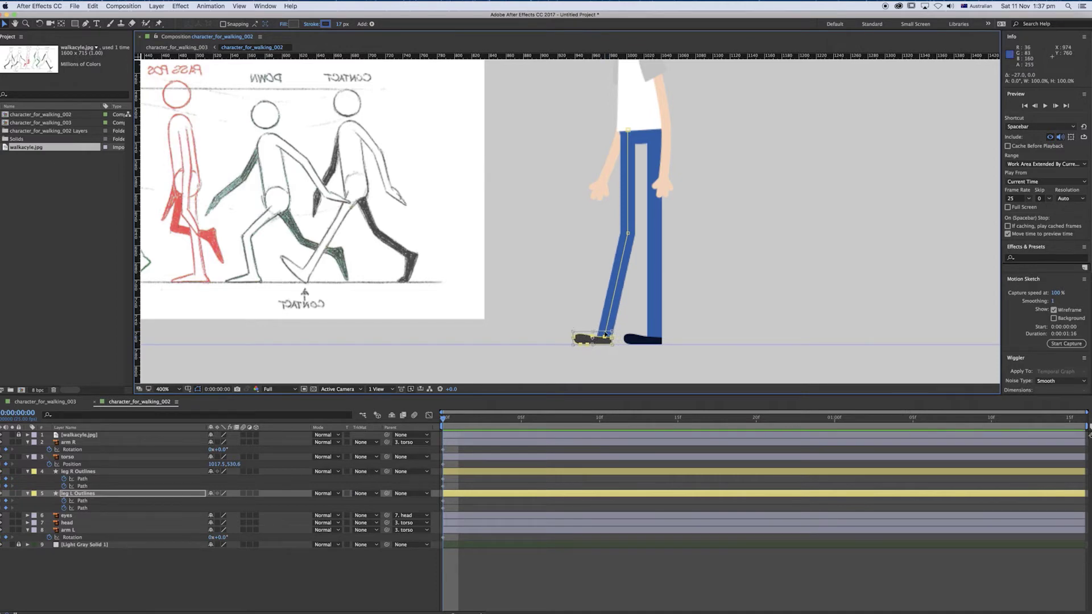
{"action": "key", "text": "Return"}
Bend the left leg by moving its knee point forward, and nudge its hip point slightly down and back.
{"action": "left_click", "coordinate": [628, 234]}
{"action": "left_click_drag", "start_coordinate": [629, 233], "coordinate": [593, 232]}
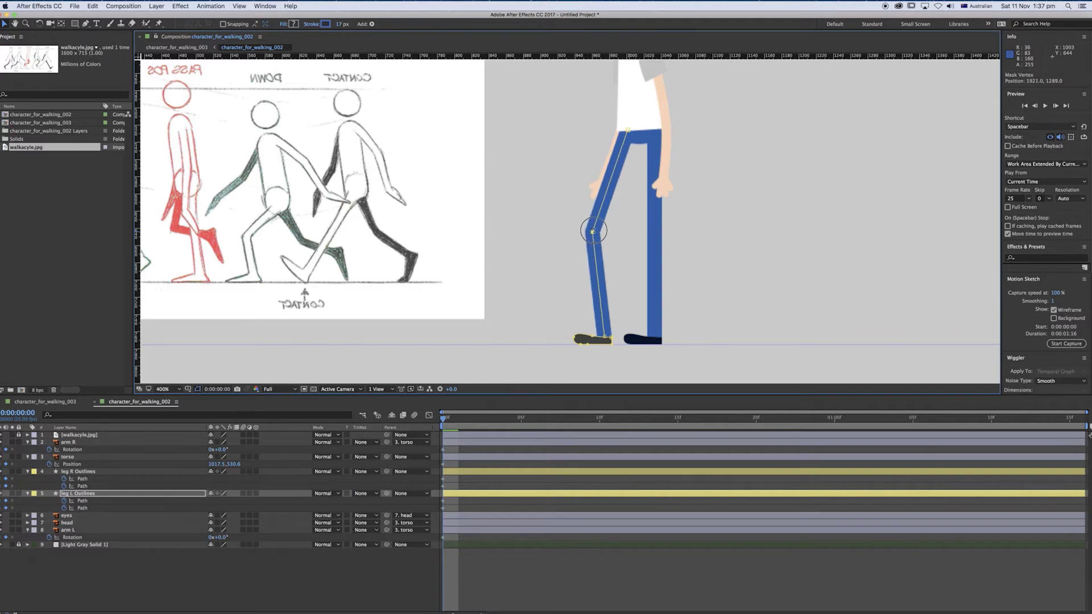
{"action": "left_click_drag", "start_coordinate": [629, 132], "coordinate": [632, 134]}
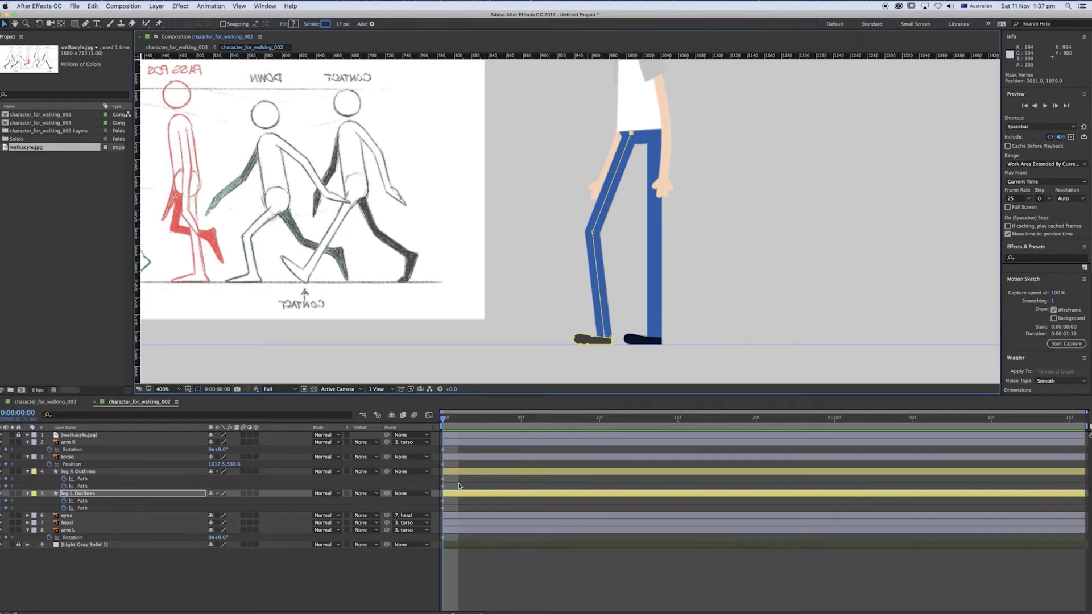
On leg R Outlines at 0:00:00:00, bend the leg slightly by moving its knee point forward.
{"action": "left_click", "coordinate": [454, 472]}
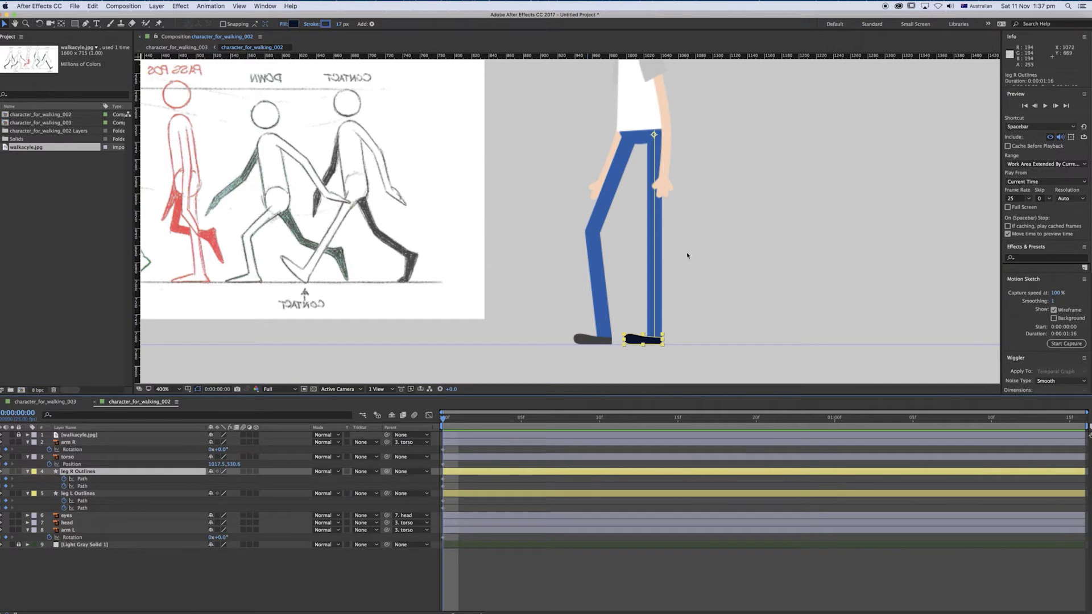
{"action": "left_click", "coordinate": [86, 24]}
{"action": "left_click", "coordinate": [655, 235]}
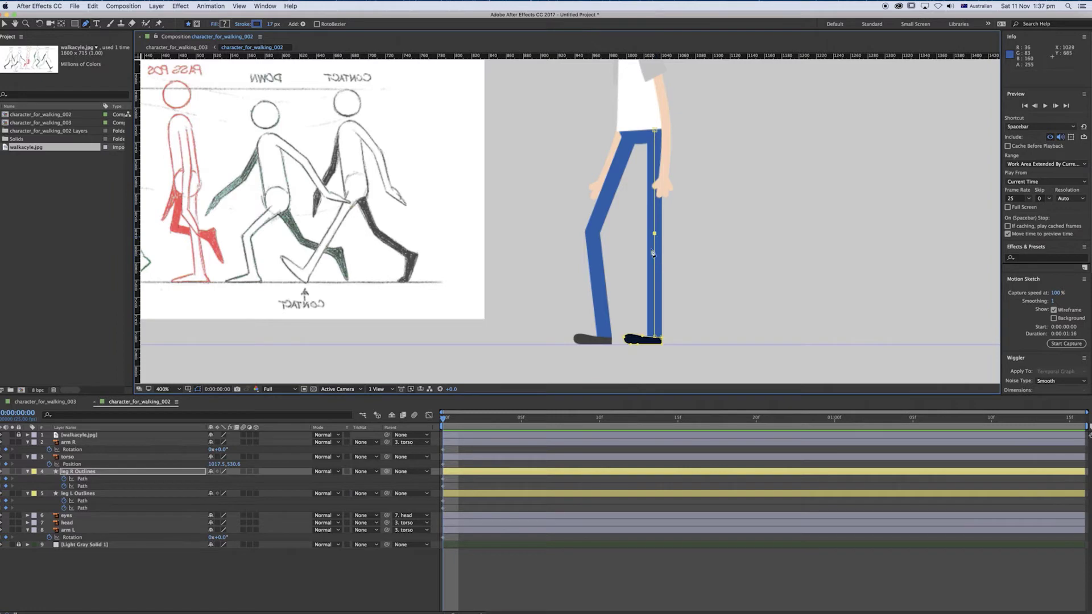
{"action": "left_click_drag", "start_coordinate": [652, 240], "coordinate": [645, 240]}
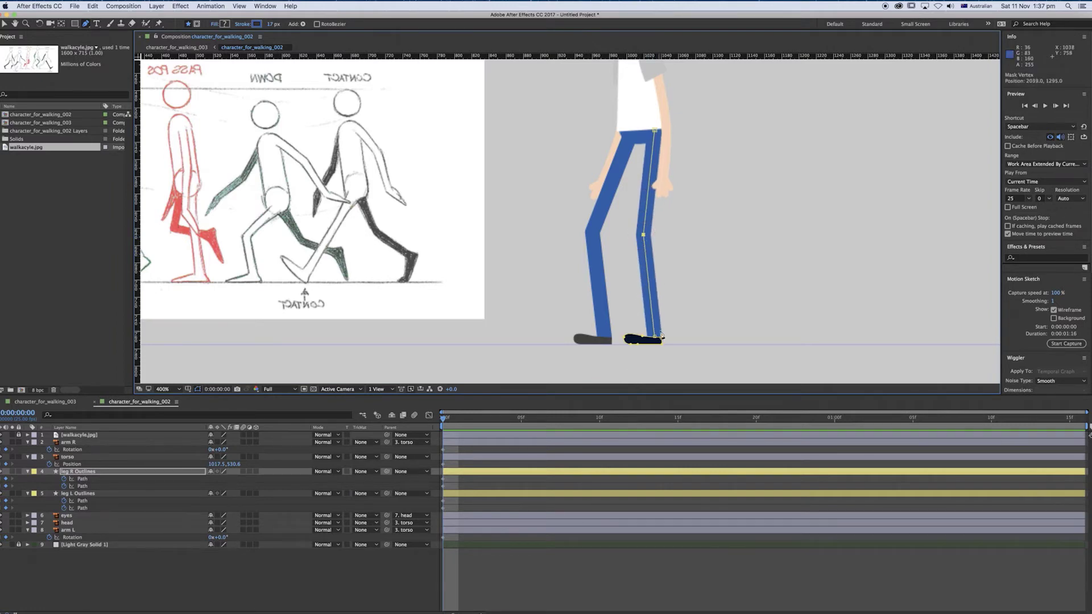
Move the right foot and ankle points behind the body and rotate them about -40° so the heel lifts.
{"action": "key", "text": "v"}
{"action": "left_click_drag", "start_coordinate": [671, 318], "coordinate": [720, 330]}
{"action": "key", "text": "super+t"}
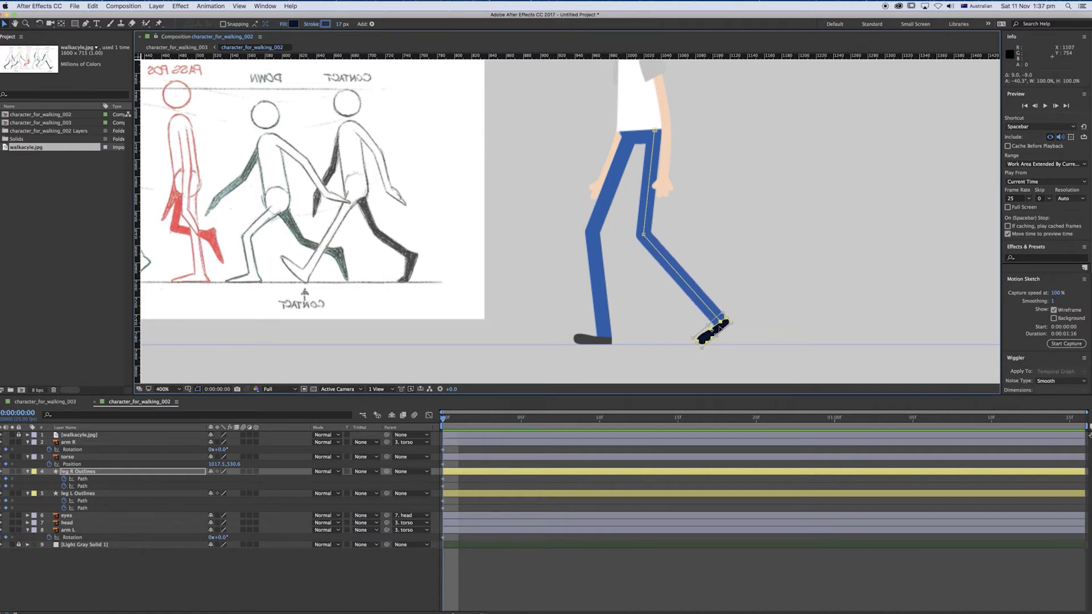
Straighten the left leg by moving its knee back in line, and shift its foot slightly further forward.
{"action": "left_click", "coordinate": [445, 502]}
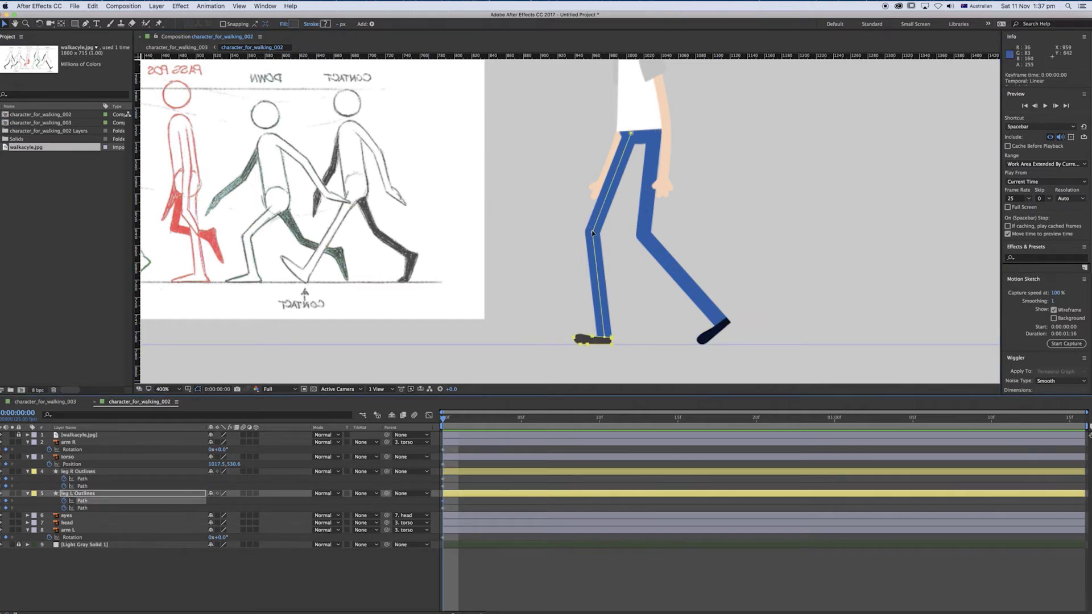
{"action": "left_click_drag", "start_coordinate": [592, 234], "coordinate": [620, 238]}
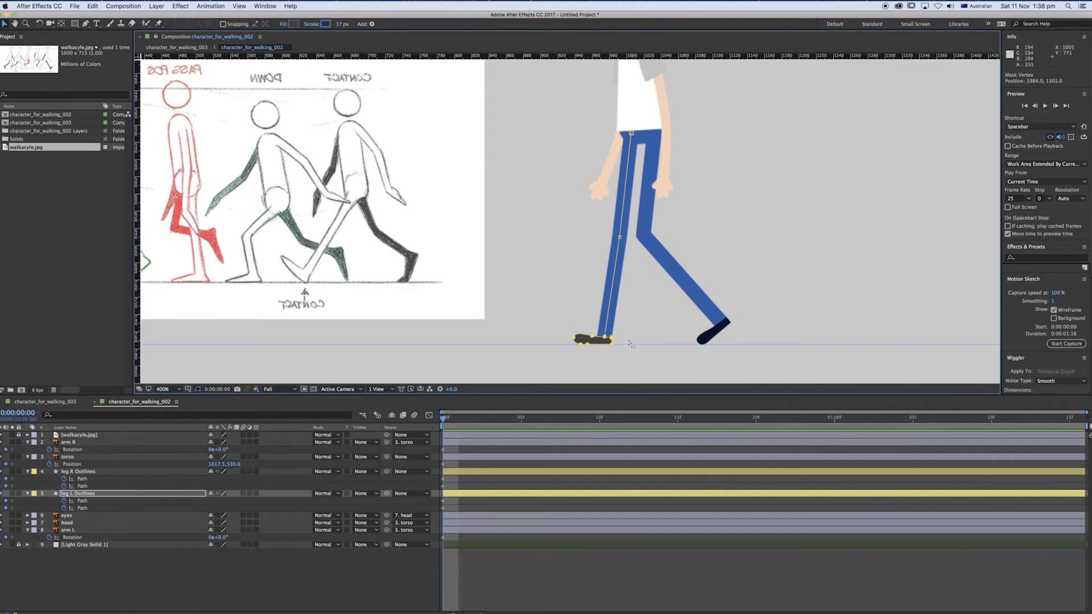
{"action": "left_click_drag", "start_coordinate": [614, 338], "coordinate": [608, 338]}
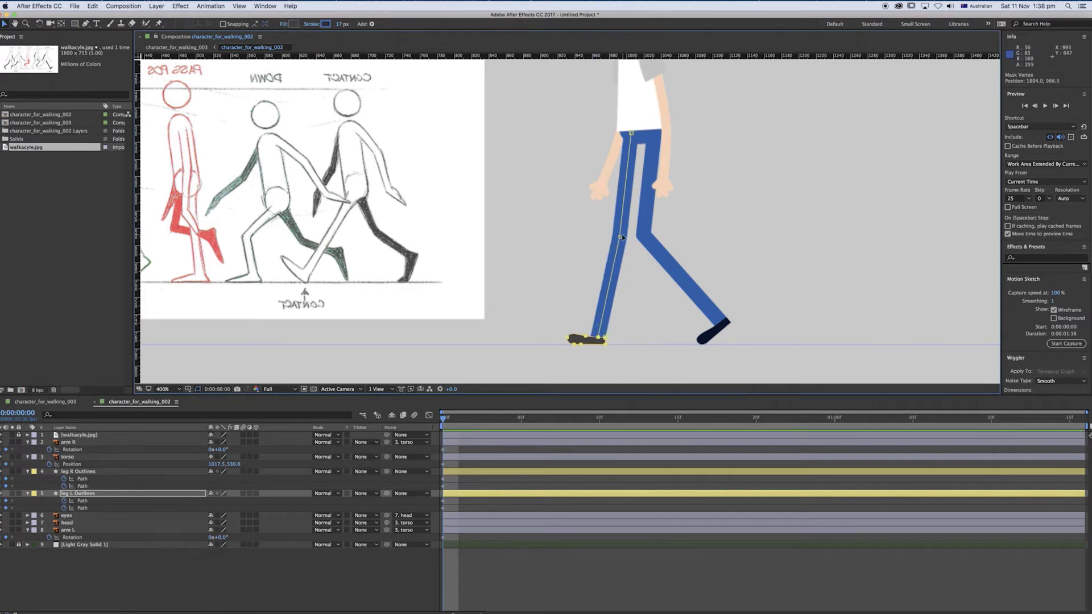
{"action": "left_click_drag", "start_coordinate": [623, 236], "coordinate": [618, 234]}
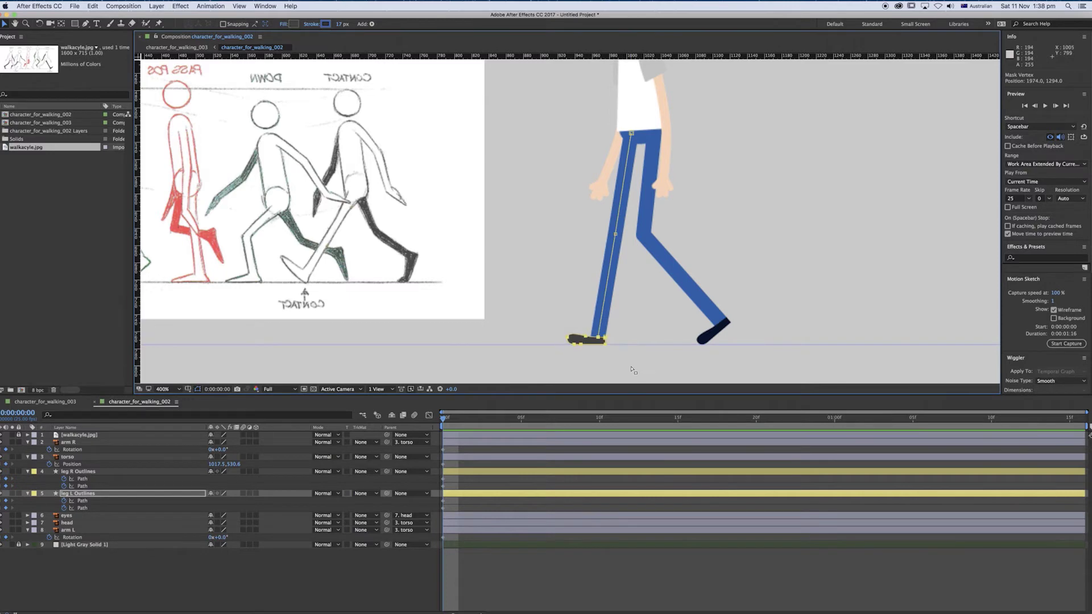
Tilt the left foot toe-up onto its heel for the contact pose and realign the knee with the leg.
{"action": "left_click_drag", "start_coordinate": [586, 338], "coordinate": [600, 341]}
{"action": "mouse_move", "coordinate": [566, 322]}
{"action": "left_mouse_down"}
{"action": "mouse_move", "coordinate": [558, 319]}
{"action": "mouse_move", "coordinate": [570, 313]}
{"action": "mouse_move", "coordinate": [578, 329]}
{"action": "mouse_move", "coordinate": [556, 310]}
{"action": "left_mouse_up"}
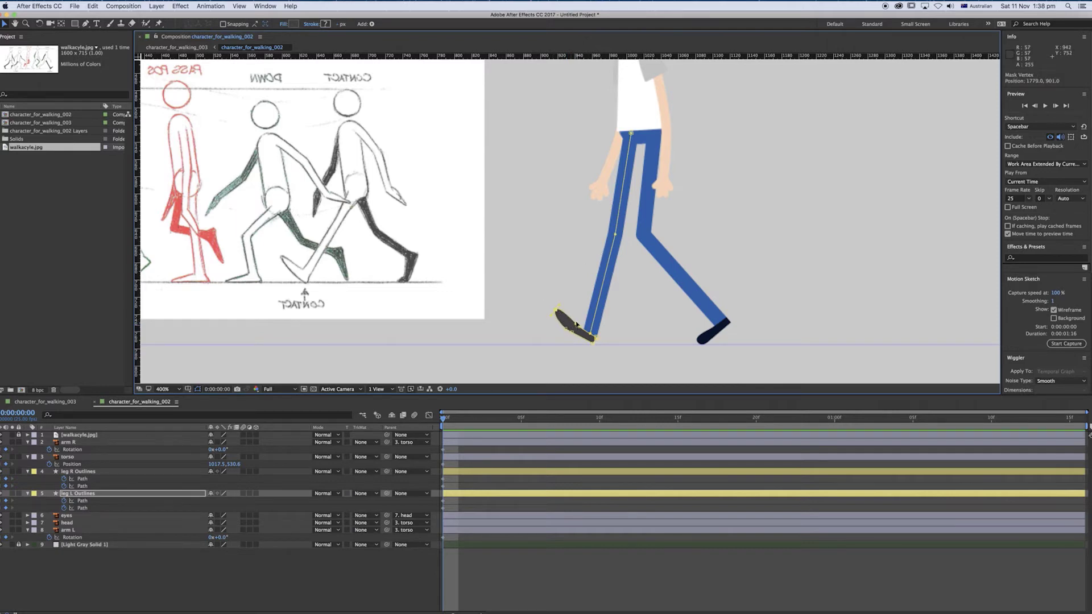
{"action": "key", "text": "cmd+z"}
{"action": "left_click", "coordinate": [613, 234]}
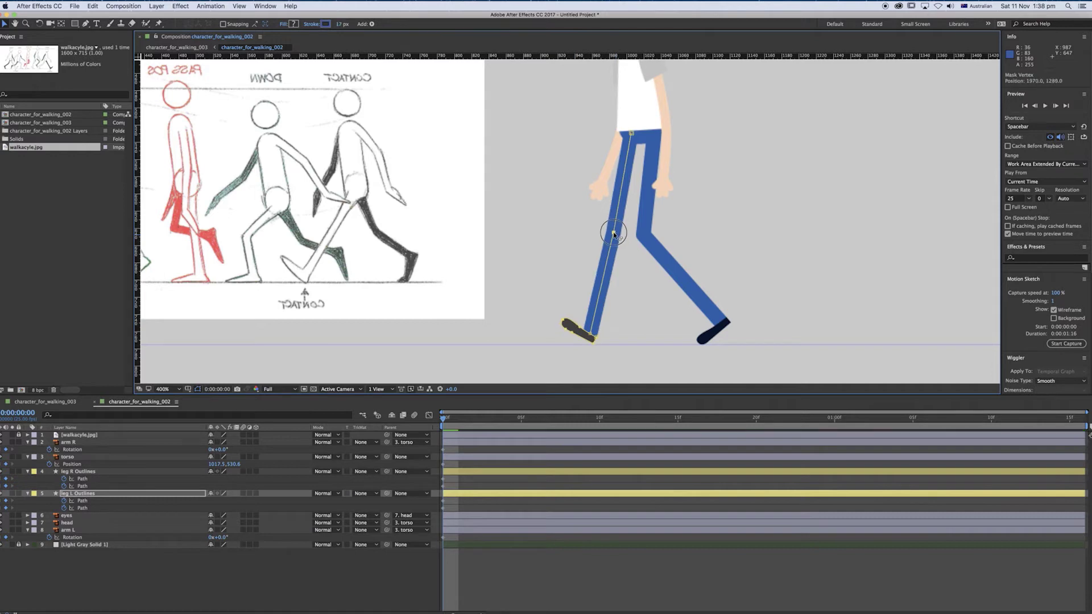
{"action": "left_click_drag", "start_coordinate": [613, 234], "coordinate": [612, 233]}
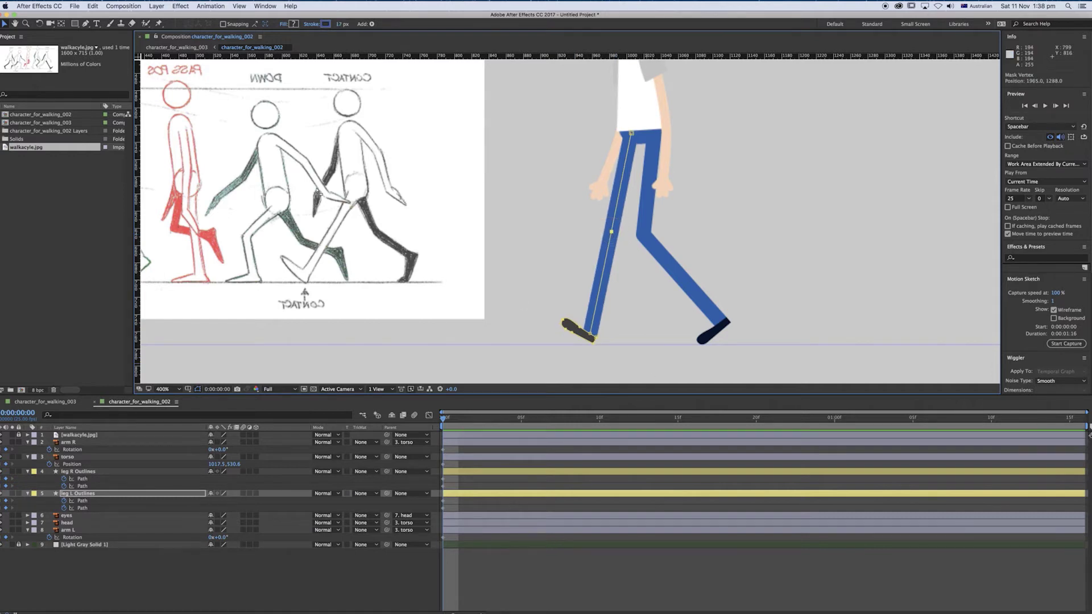
Smooth the knee points of both leg paths into curves with the Convert Vertex Tool.
{"action": "left_click", "coordinate": [86, 25]}
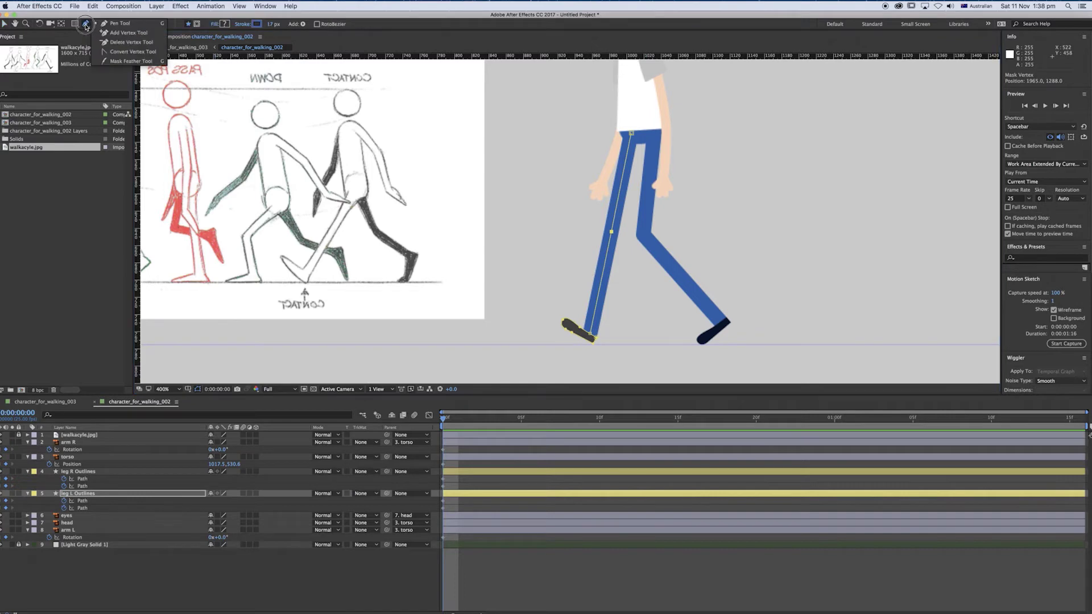
{"action": "left_click_drag", "start_coordinate": [86, 25], "coordinate": [108, 59]}
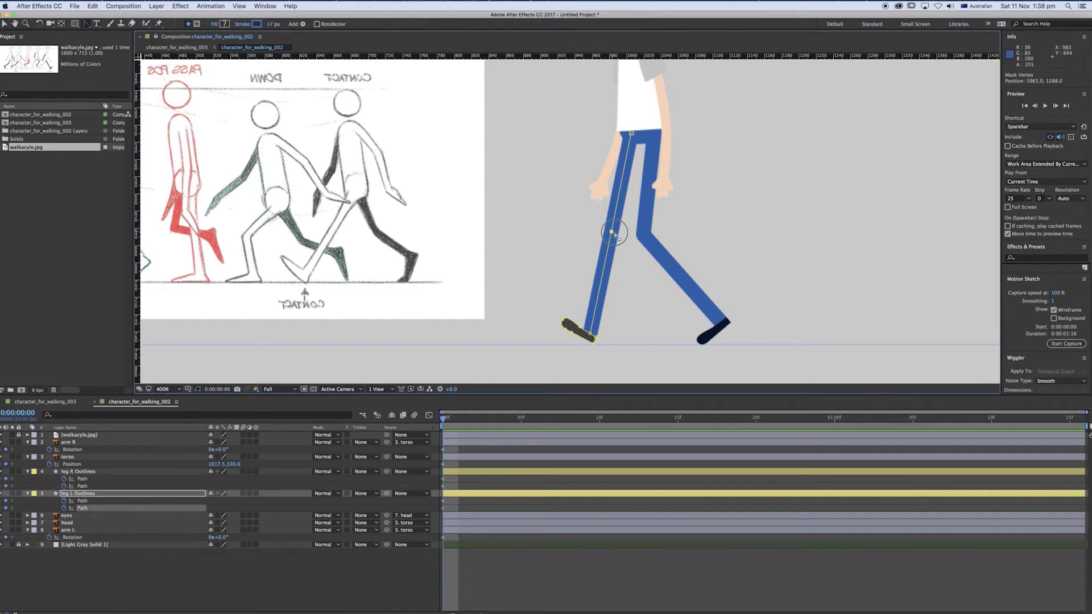
{"action": "left_click_drag", "start_coordinate": [611, 233], "coordinate": [608, 249]}
{"action": "left_click", "coordinate": [443, 479]}
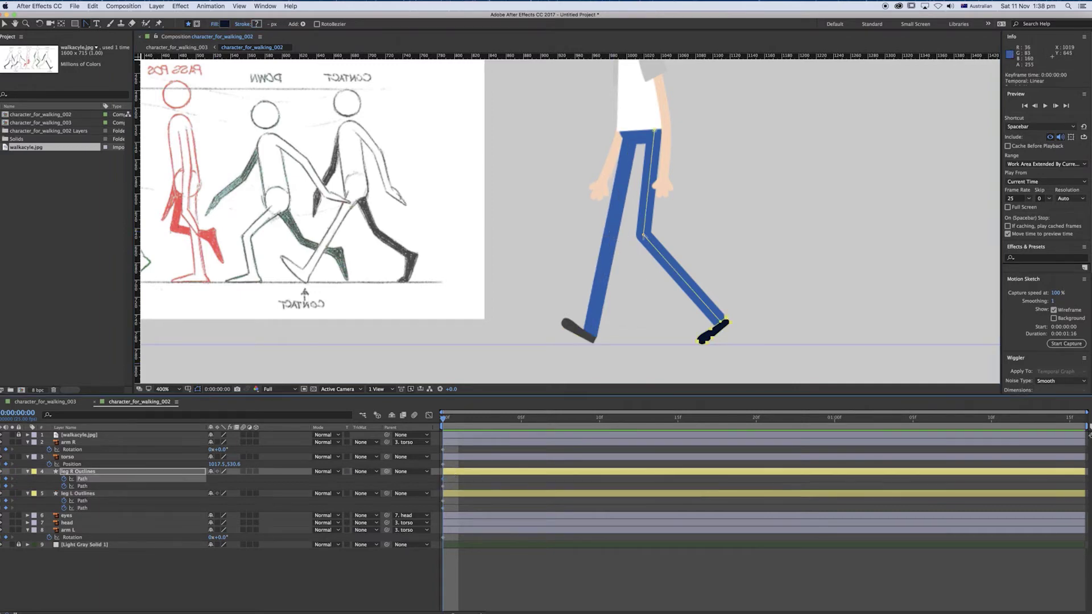
{"action": "left_click_drag", "start_coordinate": [643, 235], "coordinate": [646, 249]}
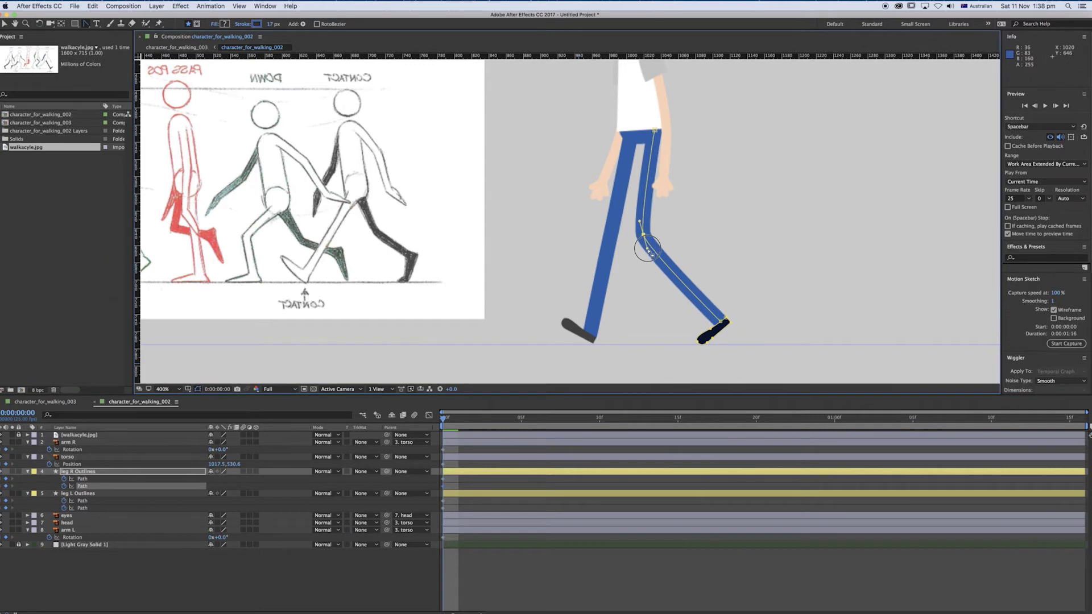
{"action": "key", "text": "v"}
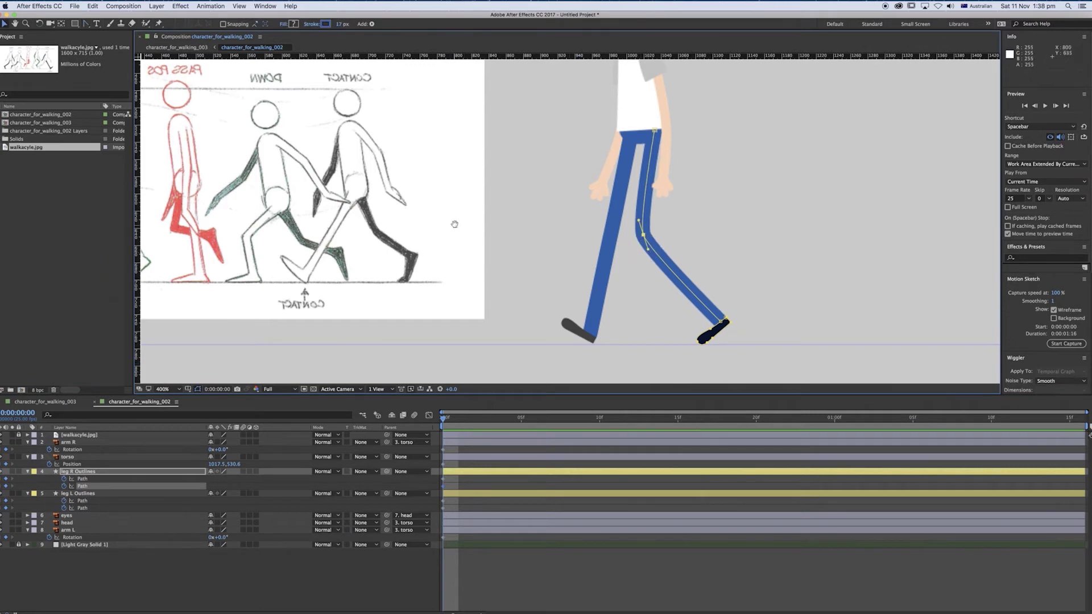
At 0:00:00:04, move the torso layer straight down to position 1017.5, 548.1 for the down pose.
{"action": "left_click_drag", "start_coordinate": [455, 224], "coordinate": [335, 280]}
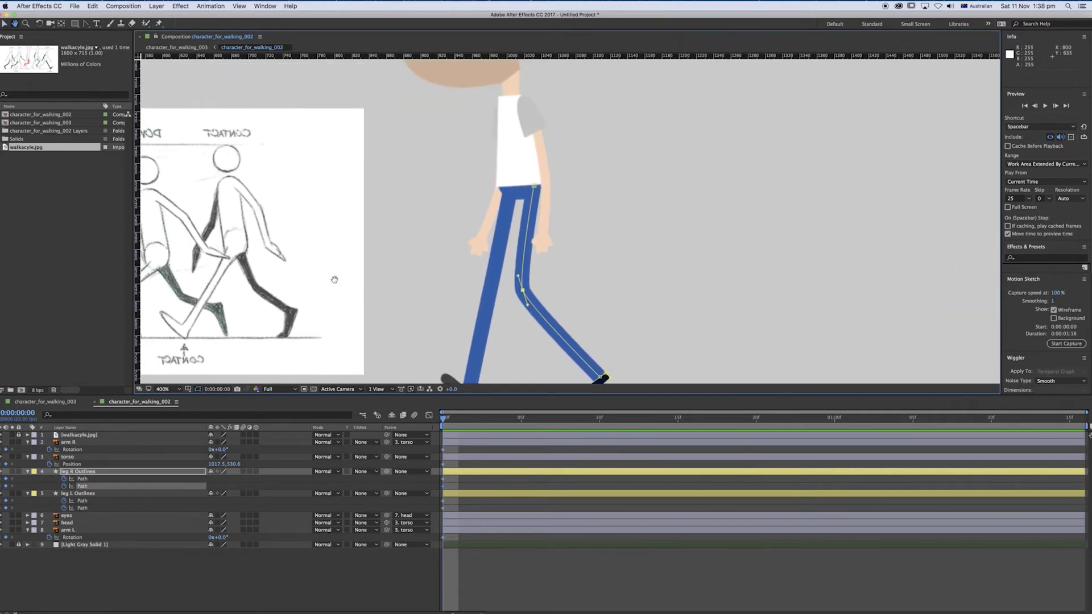
{"action": "scroll", "coordinate": [335, 280], "scroll_direction": "down", "scroll_amount": 1}
{"action": "left_click_drag", "start_coordinate": [399, 266], "coordinate": [435, 278]}
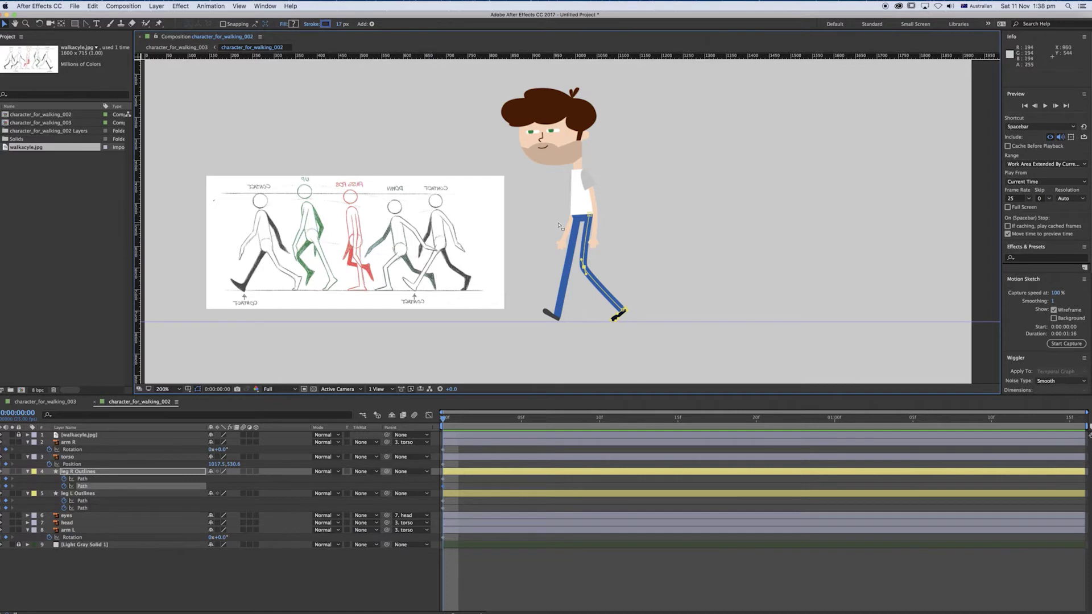
{"action": "left_click", "coordinate": [456, 459]}
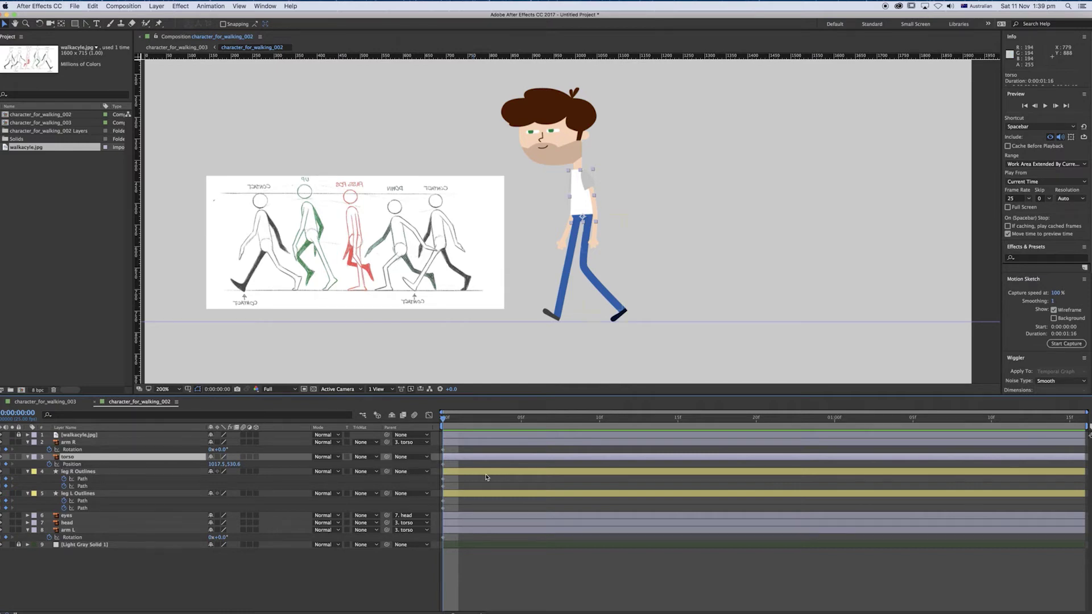
{"action": "key", "text": "Page_Down"}
{"action": "key", "text": "Page_Down"}
{"action": "key", "text": "Page_Down"}
{"action": "key", "text": "Page_Down"}
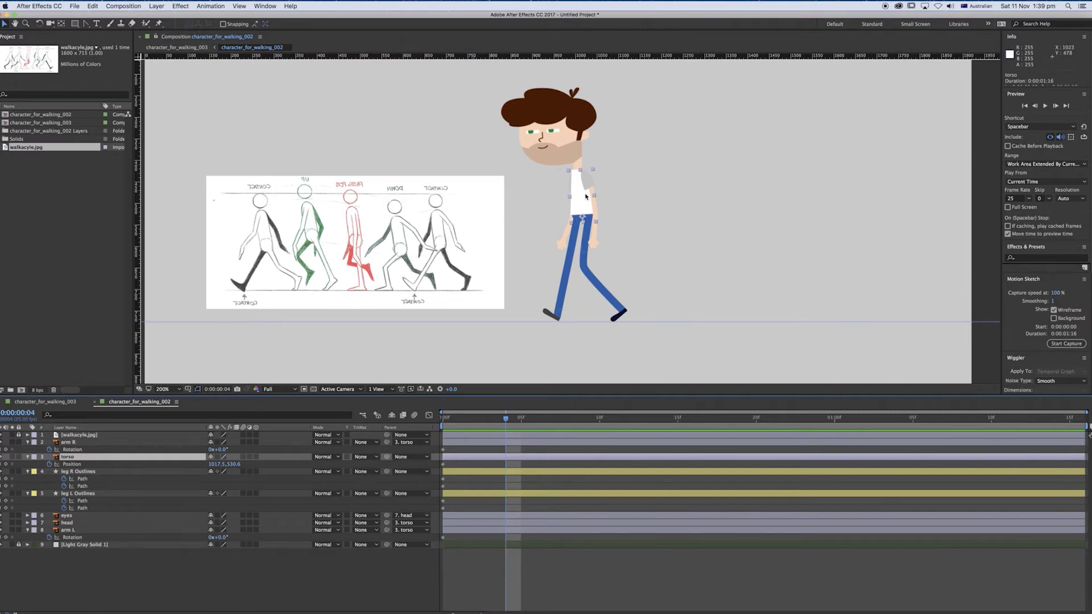
{"action": "key", "text": "period"}
{"action": "left_click_drag", "start_coordinate": [509, 281], "coordinate": [490, 242]}
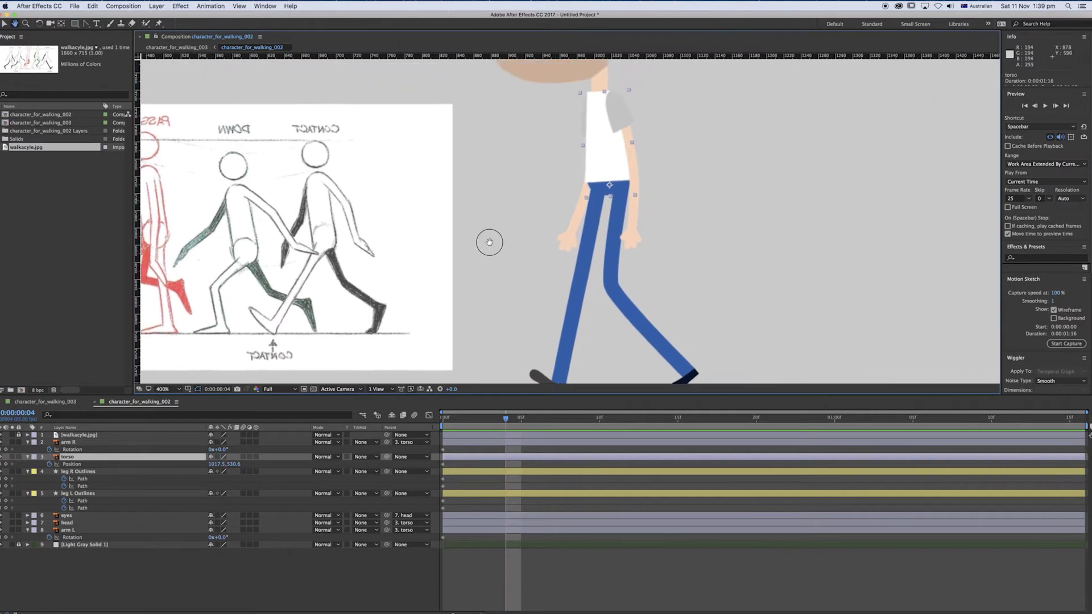
{"action": "key", "text": "v"}
{"action": "left_click_drag", "start_coordinate": [607, 159], "coordinate": [608, 170]}
{"action": "key", "text": "space"}
{"action": "left_click_drag", "start_coordinate": [529, 232], "coordinate": [563, 218]}
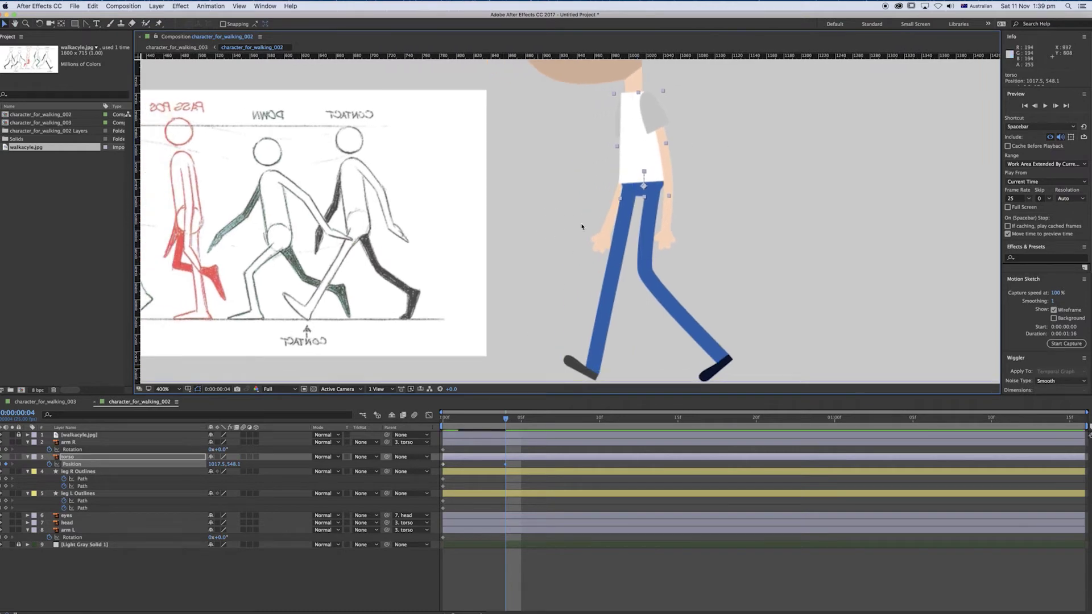
At 0:00:00:04, rotate the right leg's foot by -68.6° so its toe points down to the ground.
{"action": "key", "text": "comma"}
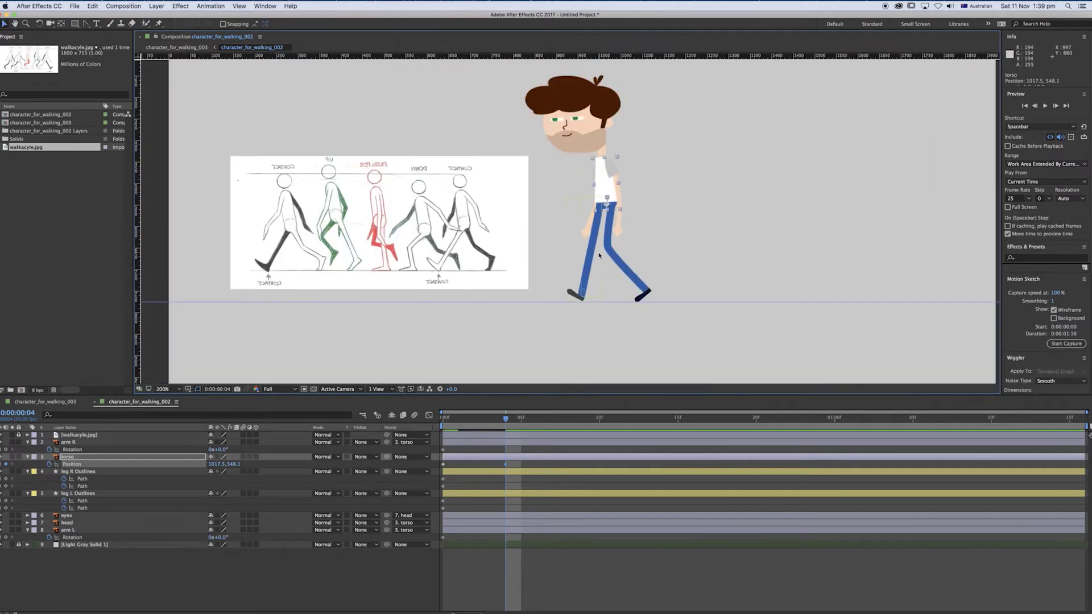
{"action": "left_click", "coordinate": [444, 479]}
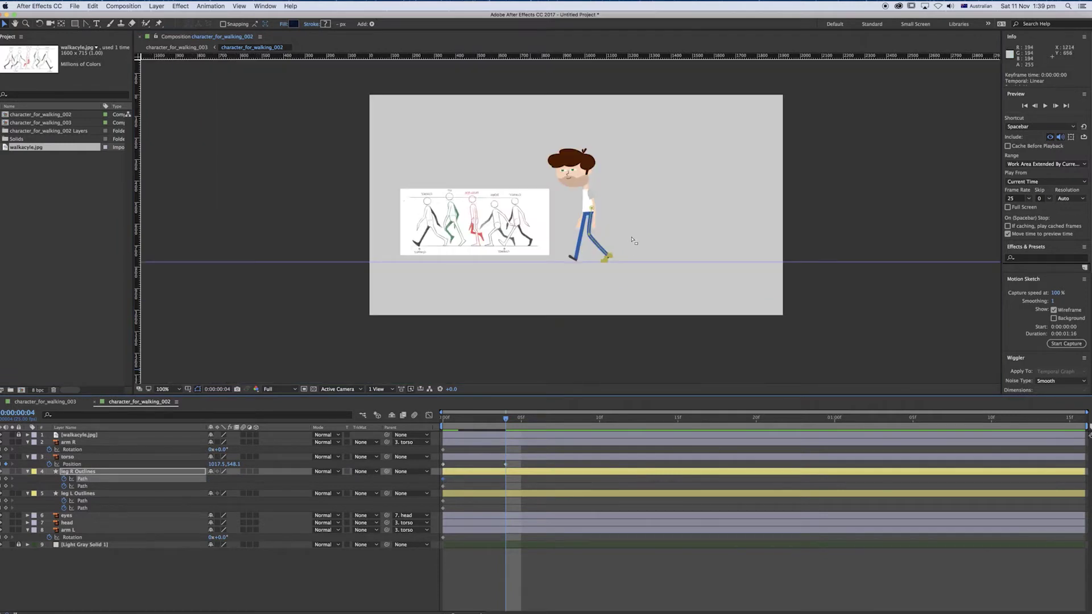
{"action": "key", "text": "period"}
{"action": "left_click_drag", "start_coordinate": [339, 245], "coordinate": [370, 224]}
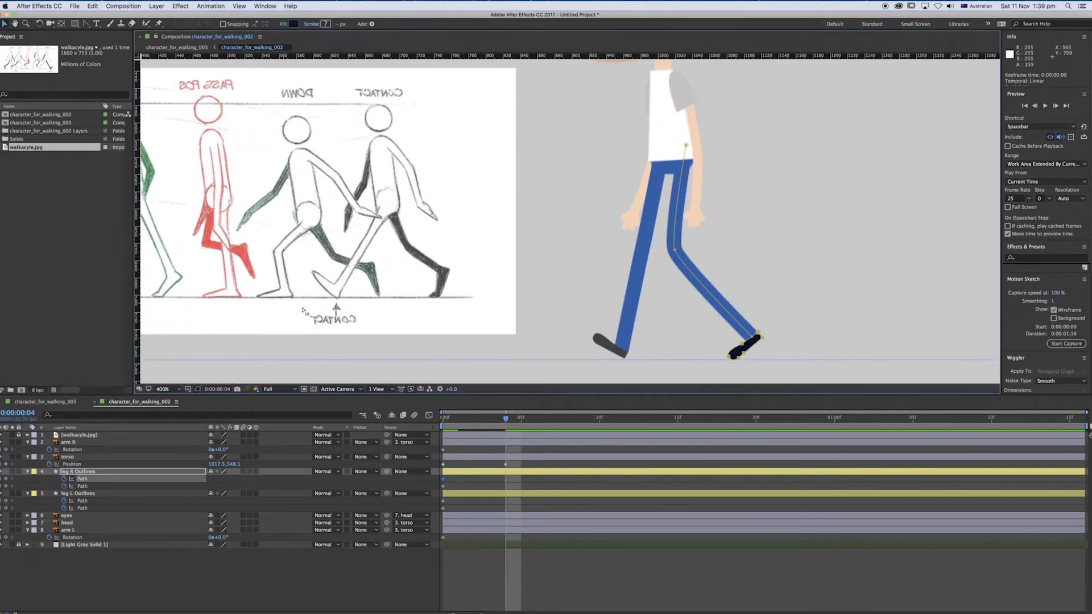
{"action": "left_click_drag", "start_coordinate": [490, 243], "coordinate": [458, 234]}
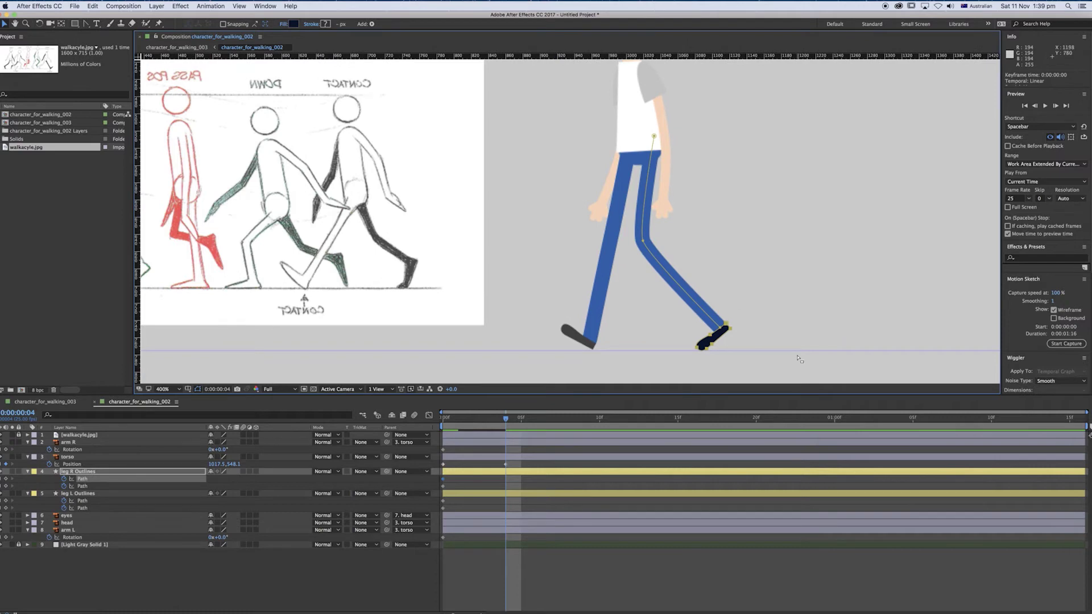
{"action": "left_click", "coordinate": [677, 365]}
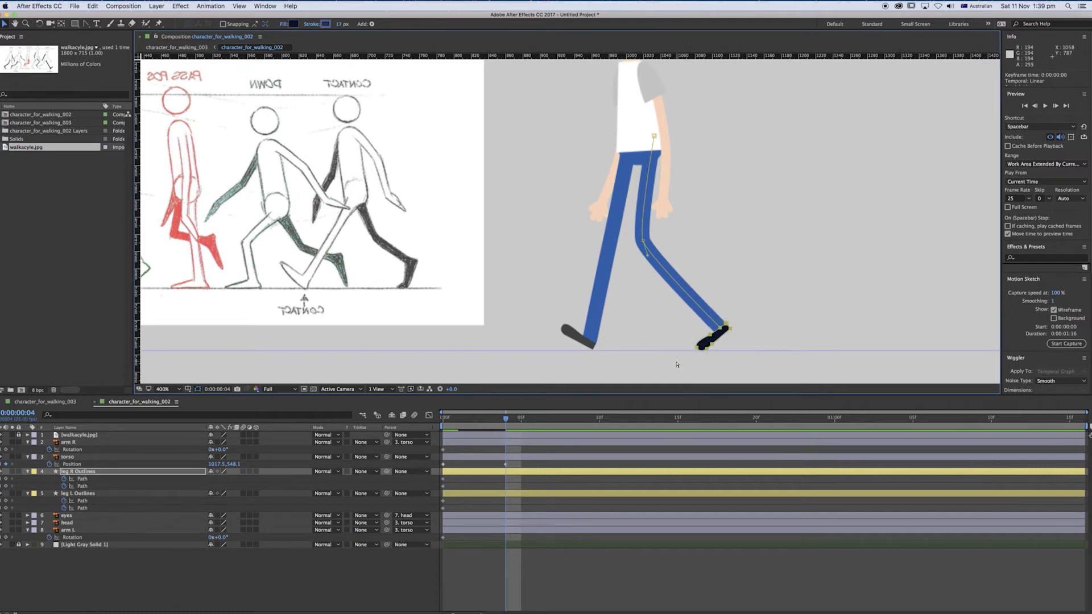
{"action": "left_click", "coordinate": [712, 341]}
{"action": "left_click_drag", "start_coordinate": [763, 316], "coordinate": [724, 286]}
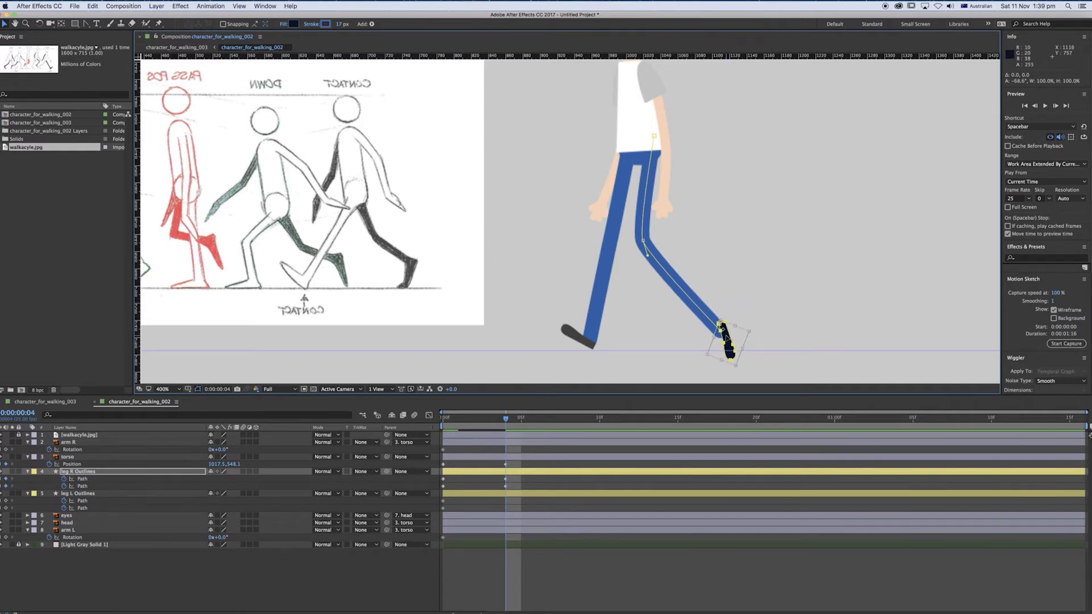
Shift the right foot back and up by 14, -13, and move the right knee to about 2084, 1316 for a softer bend.
{"action": "left_click_drag", "start_coordinate": [726, 338], "coordinate": [739, 327]}
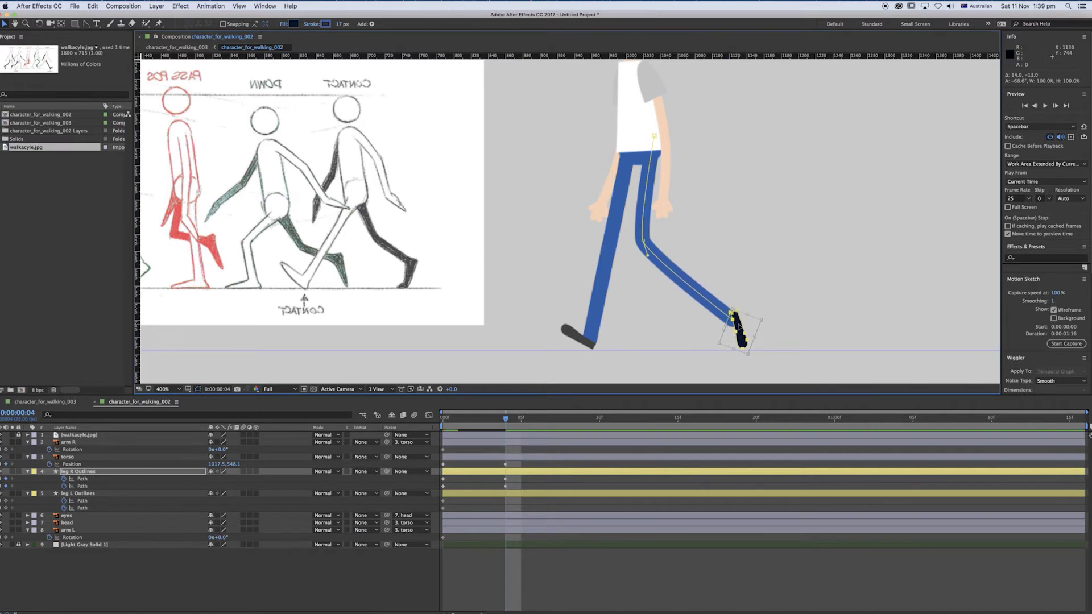
{"action": "key", "text": "Return"}
{"action": "left_click_drag", "start_coordinate": [653, 225], "coordinate": [669, 274]}
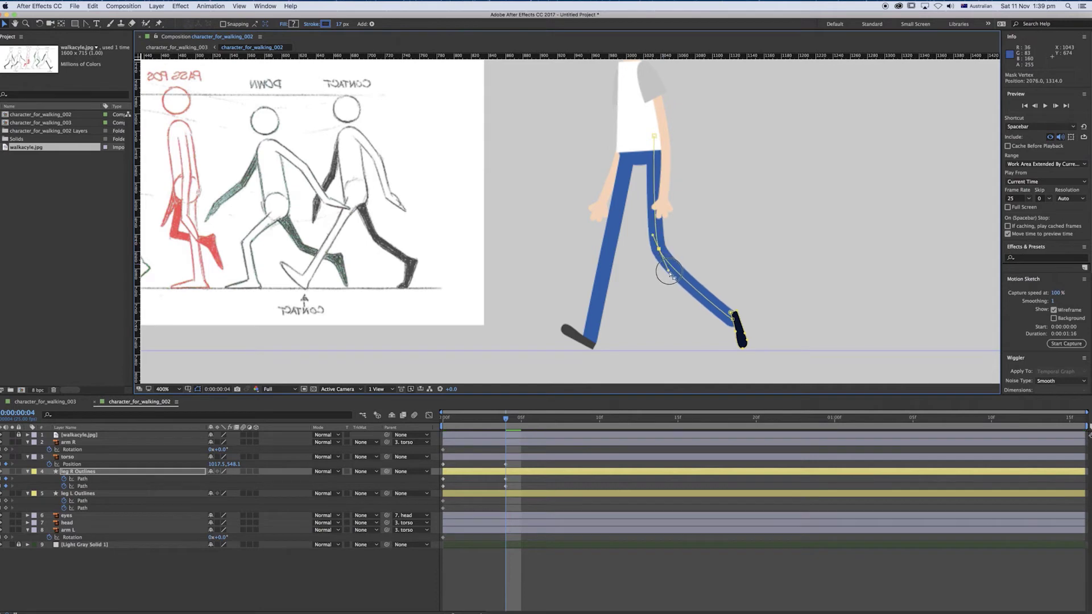
{"action": "mouse_move", "coordinate": [653, 236]}
{"action": "left_mouse_down"}
{"action": "mouse_move", "coordinate": [645, 225]}
{"action": "mouse_move", "coordinate": [662, 249]}
{"action": "left_mouse_up"}
Rotate the left leg's foot by -28.2° at 0:00:00:04 so it lies flat on the ground.
{"action": "left_click_drag", "start_coordinate": [616, 290], "coordinate": [649, 276]}
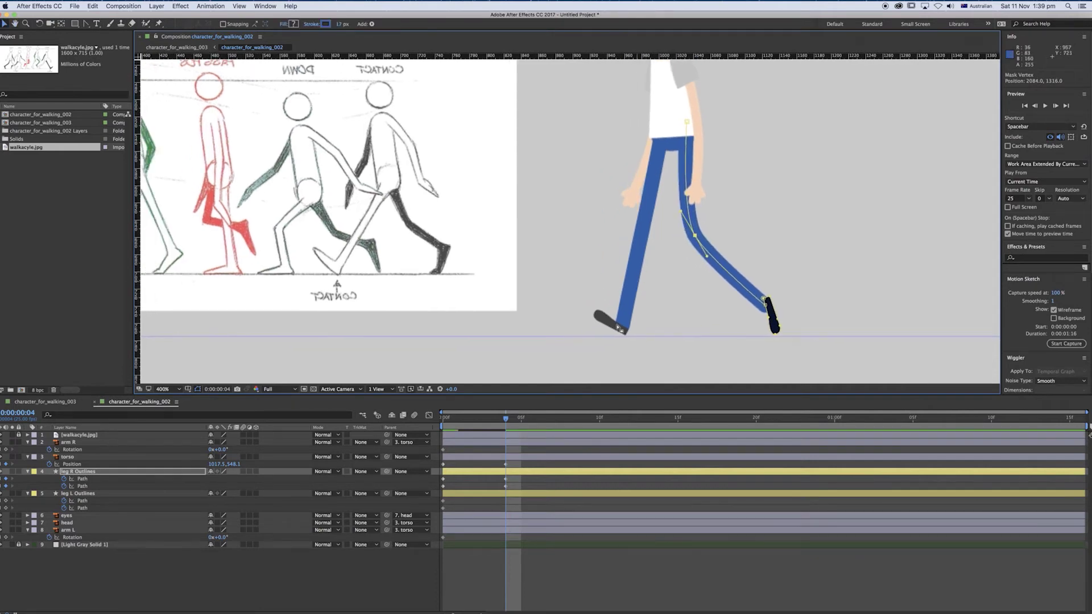
{"action": "left_click", "coordinate": [444, 502]}
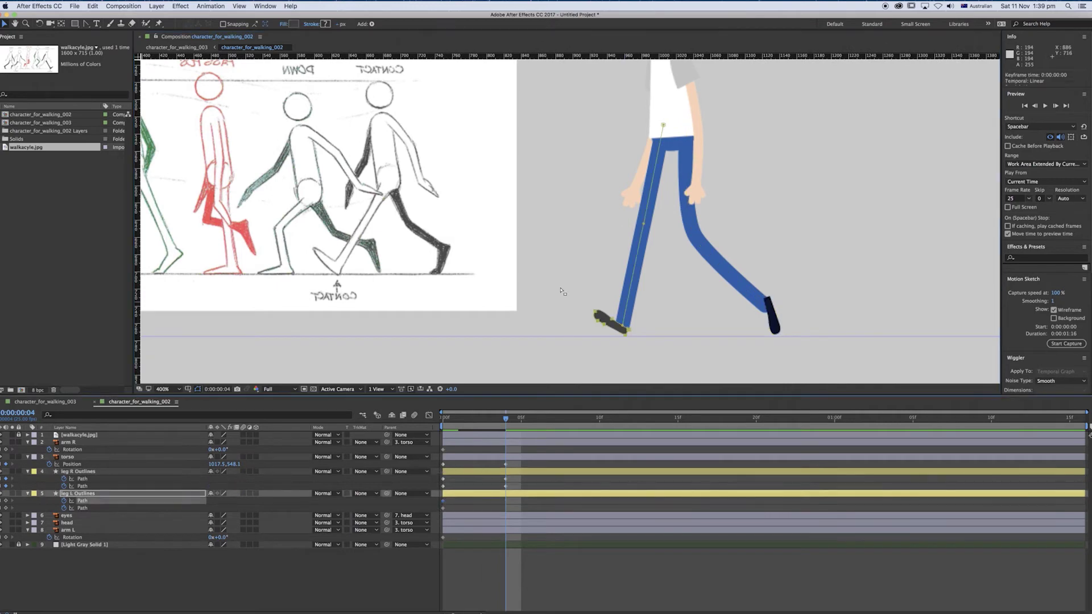
{"action": "mouse_move", "coordinate": [579, 302]}
{"action": "left_mouse_down"}
{"action": "mouse_move", "coordinate": [645, 345]}
{"action": "mouse_move", "coordinate": [584, 306]}
{"action": "mouse_move", "coordinate": [583, 320]}
{"action": "left_mouse_up"}
{"action": "key", "text": "super+t"}
{"action": "key", "text": "Return"}
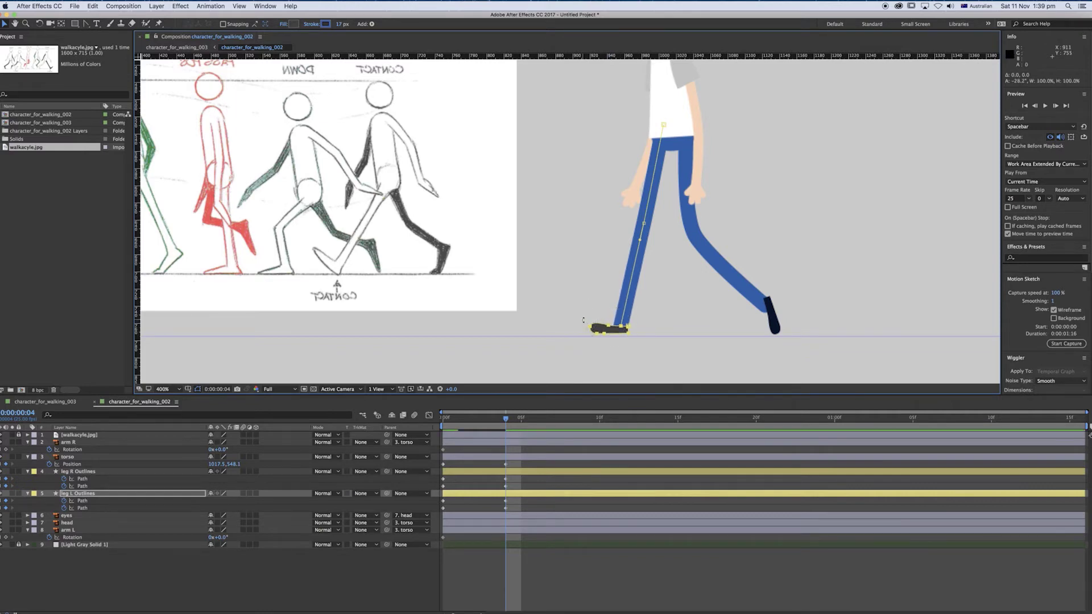
Slide the flat left foot back along the ground so it sits under the left knee.
{"action": "left_click", "coordinate": [619, 333]}
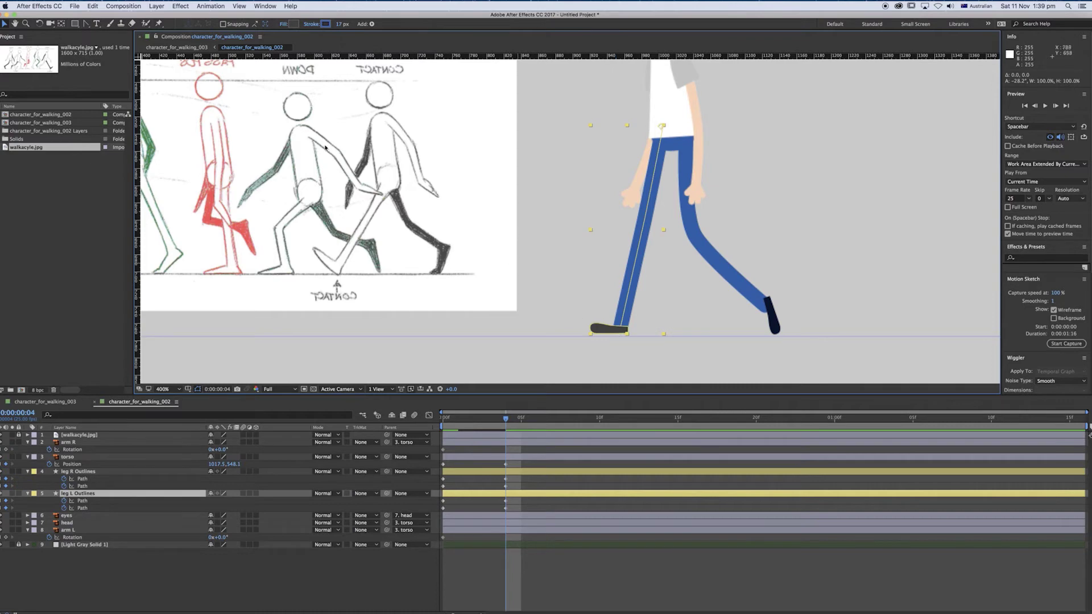
{"action": "left_click", "coordinate": [85, 24]}
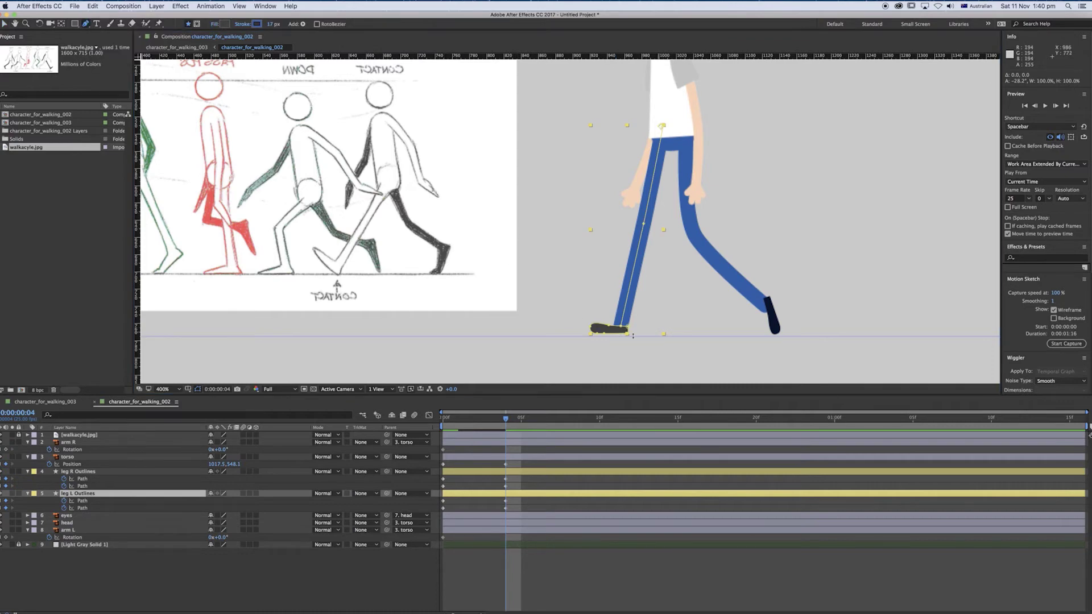
{"action": "left_click", "coordinate": [610, 328]}
{"action": "key", "text": "v"}
{"action": "left_click_drag", "start_coordinate": [586, 319], "coordinate": [641, 336]}
Bend the left knee slightly forward, smooth its curve handles, and lower the hip point to 2009, 1098 inside the trousers.
{"action": "left_click", "coordinate": [645, 242]}
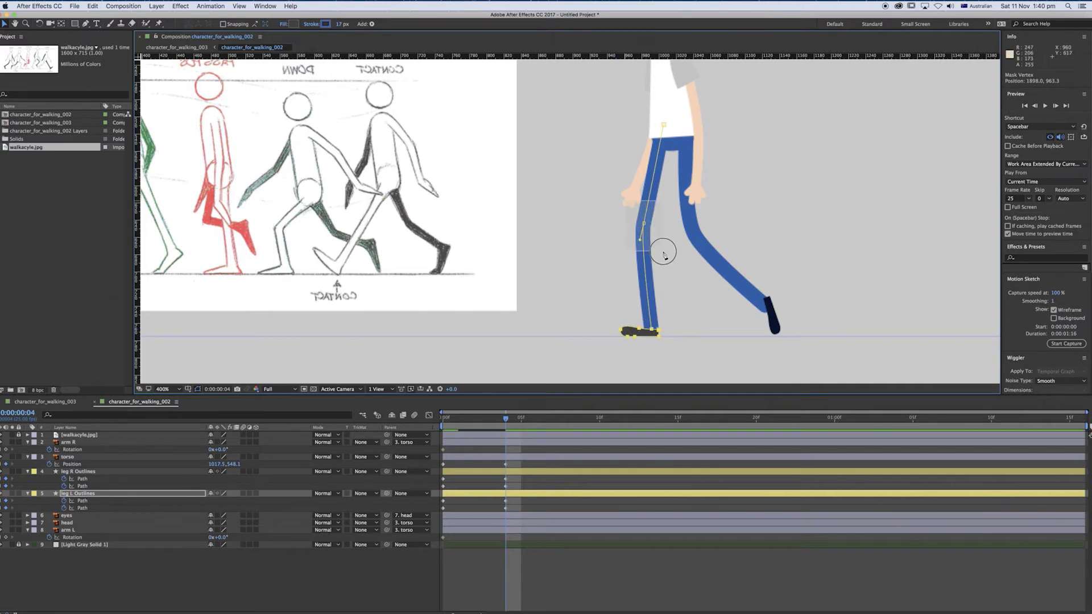
{"action": "left_click_drag", "start_coordinate": [641, 240], "coordinate": [644, 242]}
{"action": "left_click_drag", "start_coordinate": [644, 223], "coordinate": [637, 224]}
{"action": "left_click_drag", "start_coordinate": [664, 125], "coordinate": [661, 139]}
{"action": "left_click", "coordinate": [637, 225]}
{"action": "left_click_drag", "start_coordinate": [637, 242], "coordinate": [634, 243]}
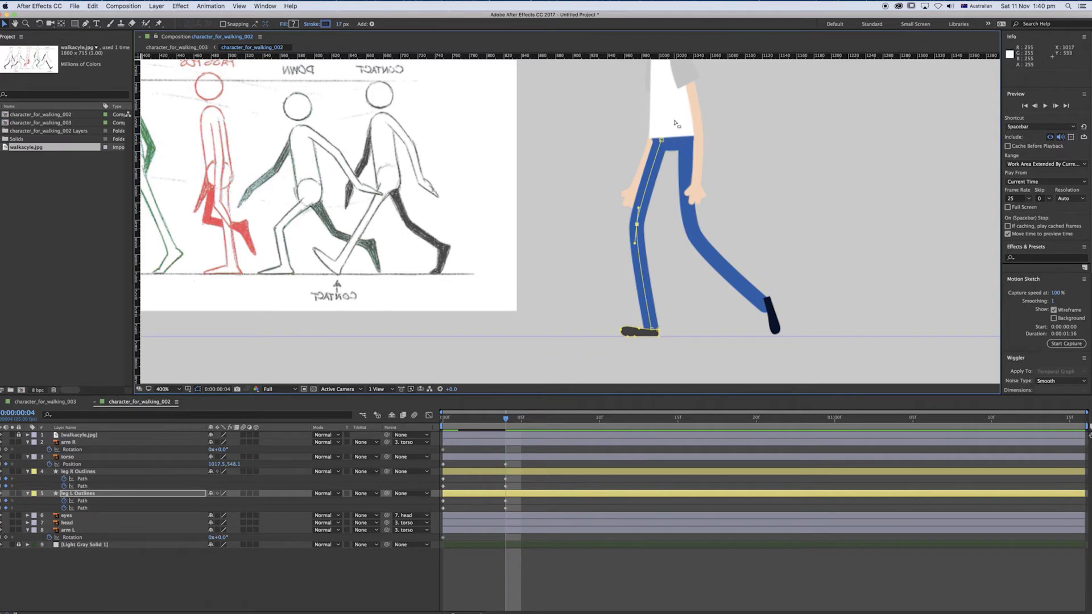
{"action": "left_click", "coordinate": [659, 140]}
{"action": "left_click_drag", "start_coordinate": [659, 141], "coordinate": [607, 142]}
{"action": "key", "text": "super+z"}
{"action": "left_click", "coordinate": [663, 140]}
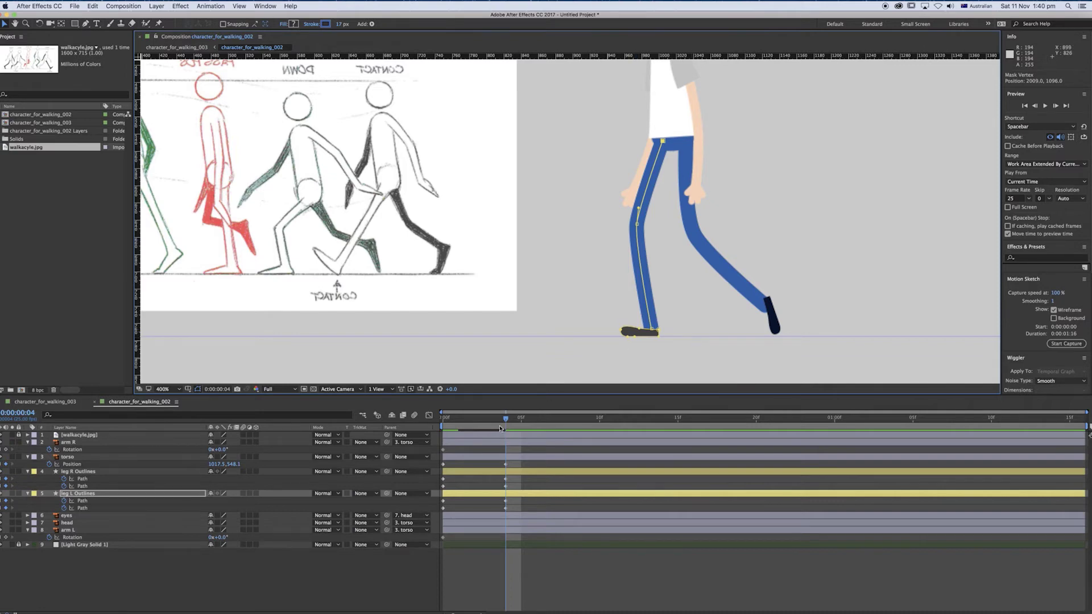
Play back and step through the frames between the contact and down poses to check the leg motion.
{"action": "key", "text": "space"}
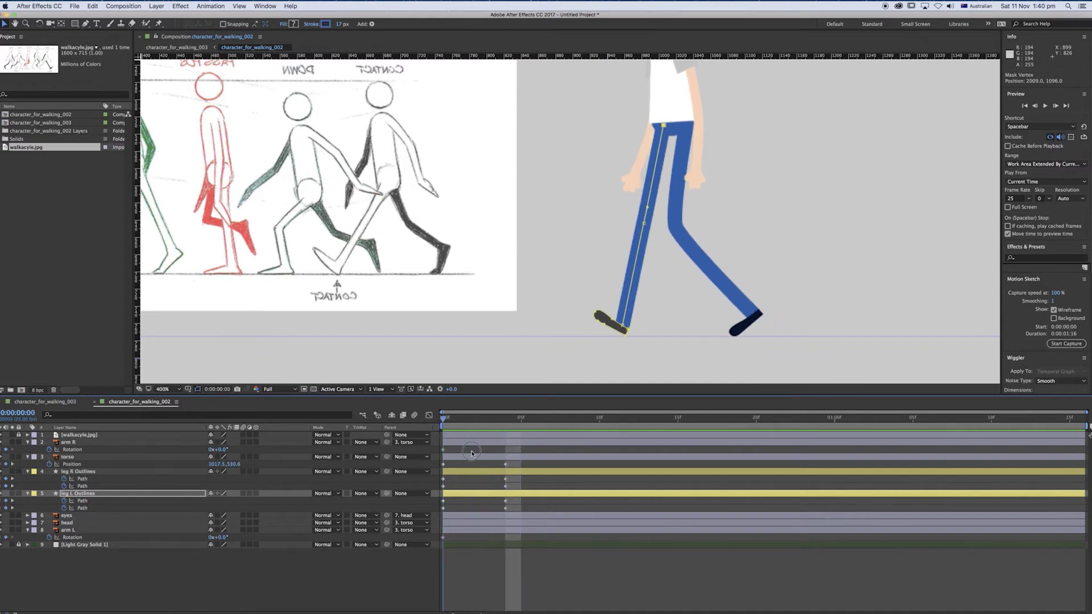
{"action": "key", "text": "Page_Down"}
{"action": "key", "text": "Page_Down"}
{"action": "key", "text": "Page_Down"}
{"action": "key", "text": "Page_Down"}
{"action": "key", "text": "Page_Up"}
{"action": "key", "text": "Page_Down"}
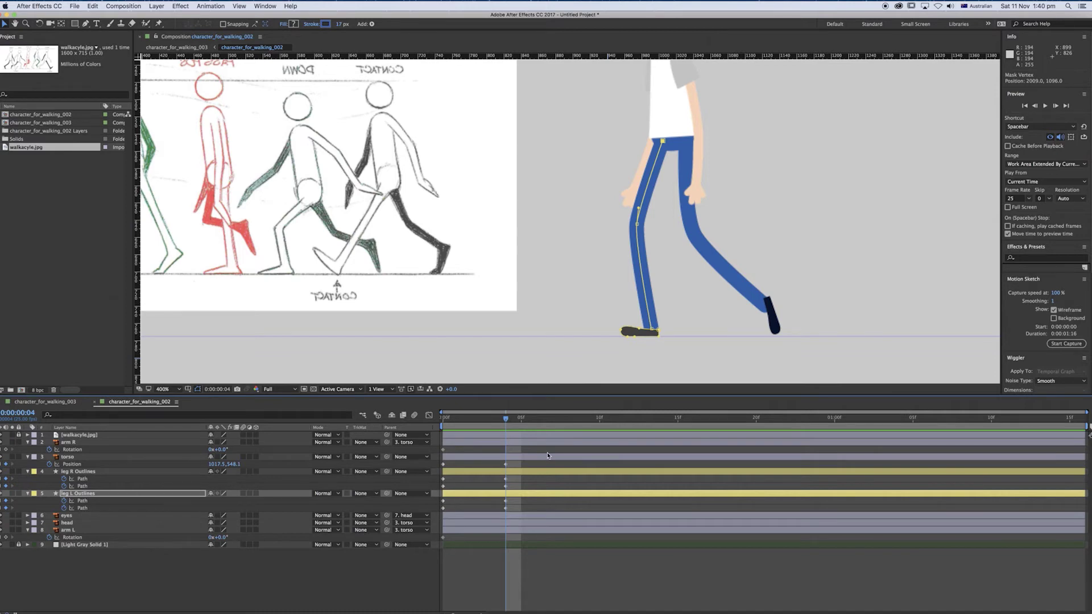
At 0:00:00:08, raise the torso layer straight up to position 1017.5, 523.1 for the passing pose.
{"action": "key", "text": "Page_Down"}
{"action": "key", "text": "Page_Down"}
{"action": "key", "text": "Page_Down"}
{"action": "key", "text": "Page_Down"}
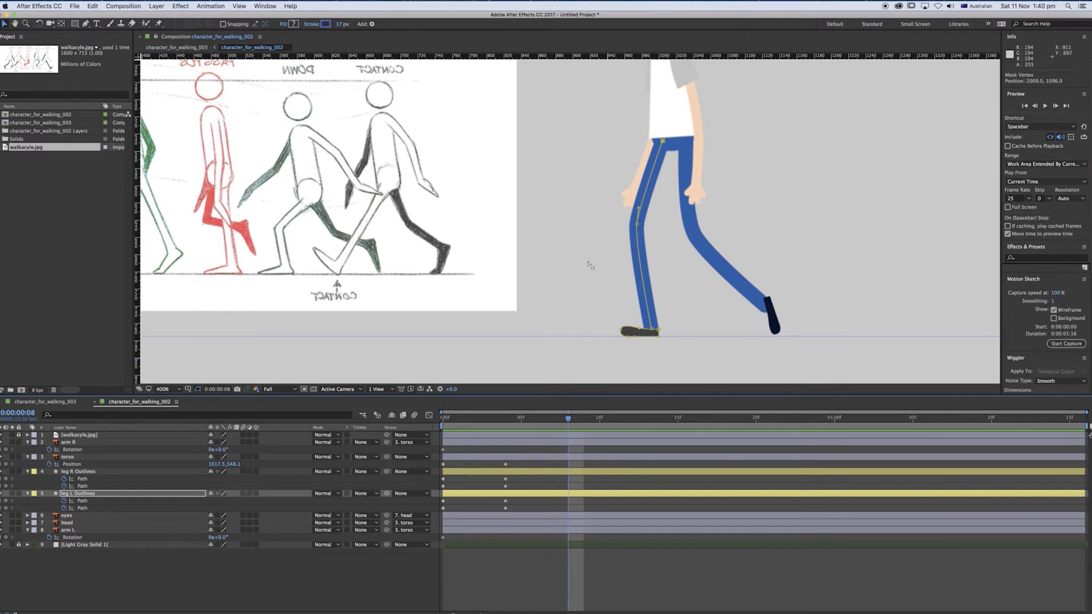
{"action": "scroll", "coordinate": [590, 265], "scroll_direction": "up", "scroll_amount": 5}
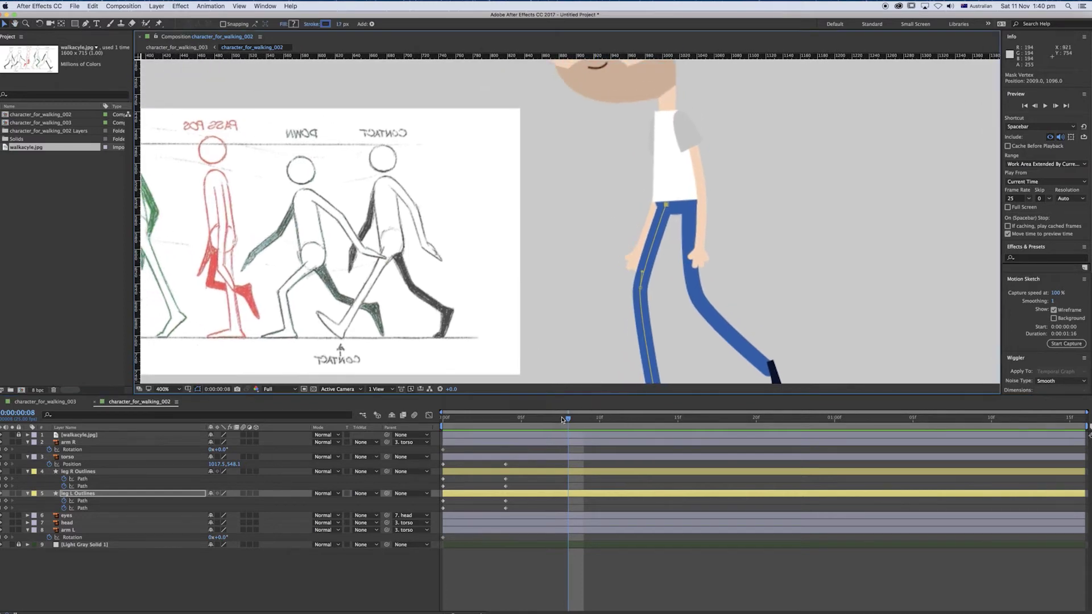
{"action": "left_click_drag", "start_coordinate": [383, 310], "coordinate": [421, 302]}
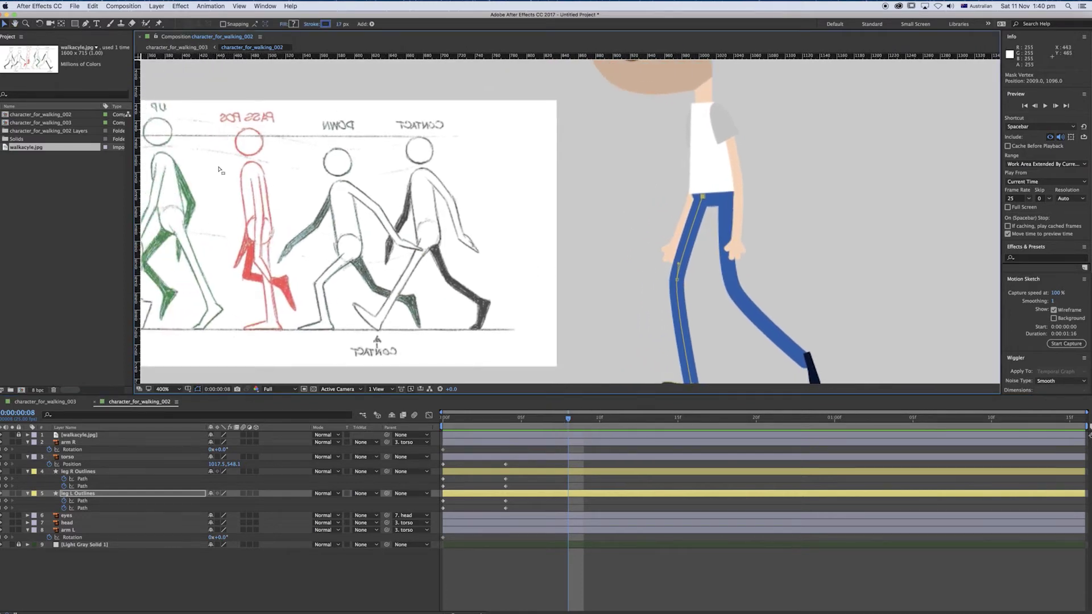
{"action": "mouse_move", "coordinate": [615, 282]}
{"action": "left_mouse_down"}
{"action": "mouse_move", "coordinate": [539, 254]}
{"action": "mouse_move", "coordinate": [566, 289]}
{"action": "left_mouse_up"}
{"action": "left_click", "coordinate": [659, 152]}
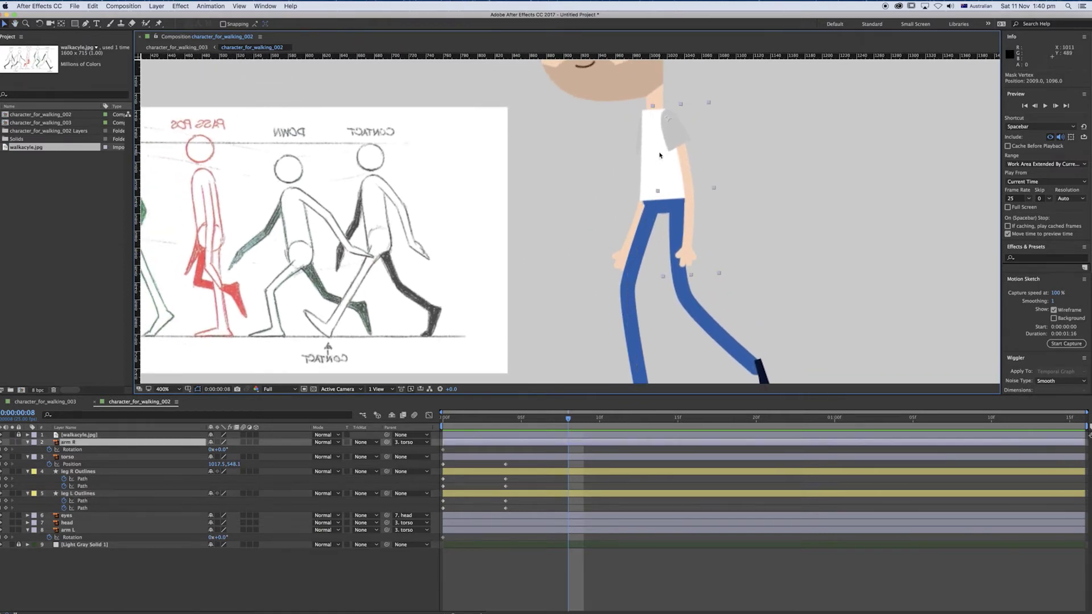
{"action": "left_click", "coordinate": [647, 179]}
{"action": "left_click_drag", "start_coordinate": [652, 172], "coordinate": [658, 150]}
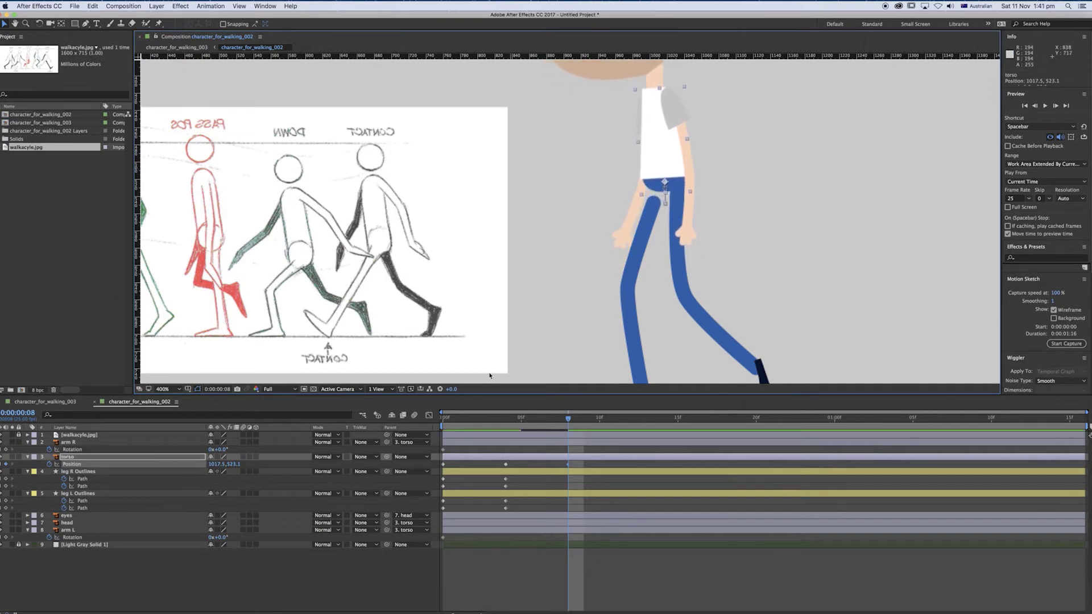
Slide the left leg's foot back by 61 px along the ground at 0:00:00:08.
{"action": "key", "text": "comma"}
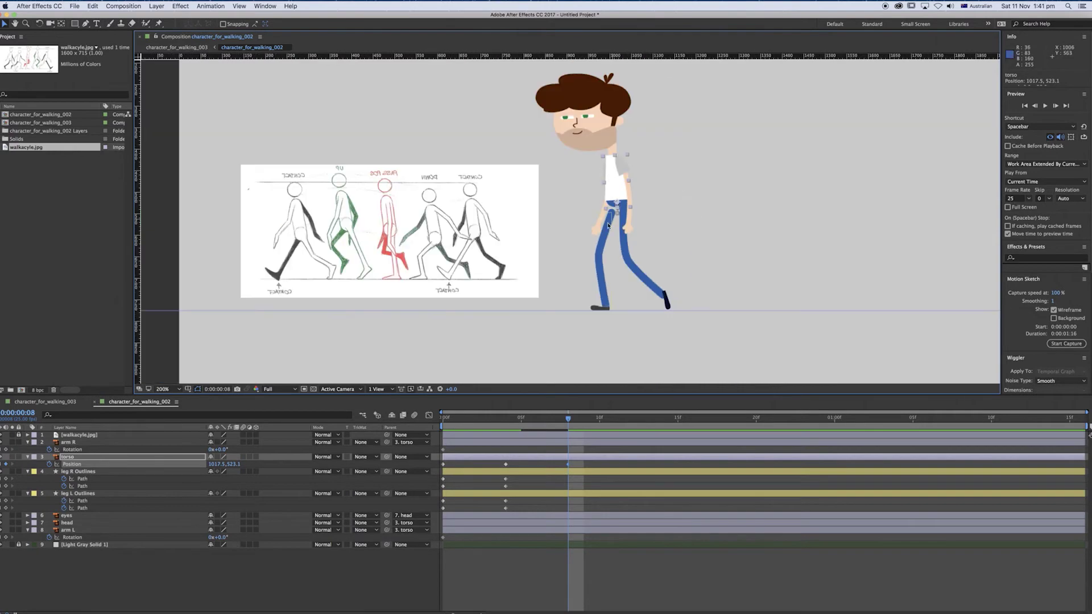
{"action": "key", "text": "period"}
{"action": "left_click_drag", "start_coordinate": [609, 258], "coordinate": [646, 199]}
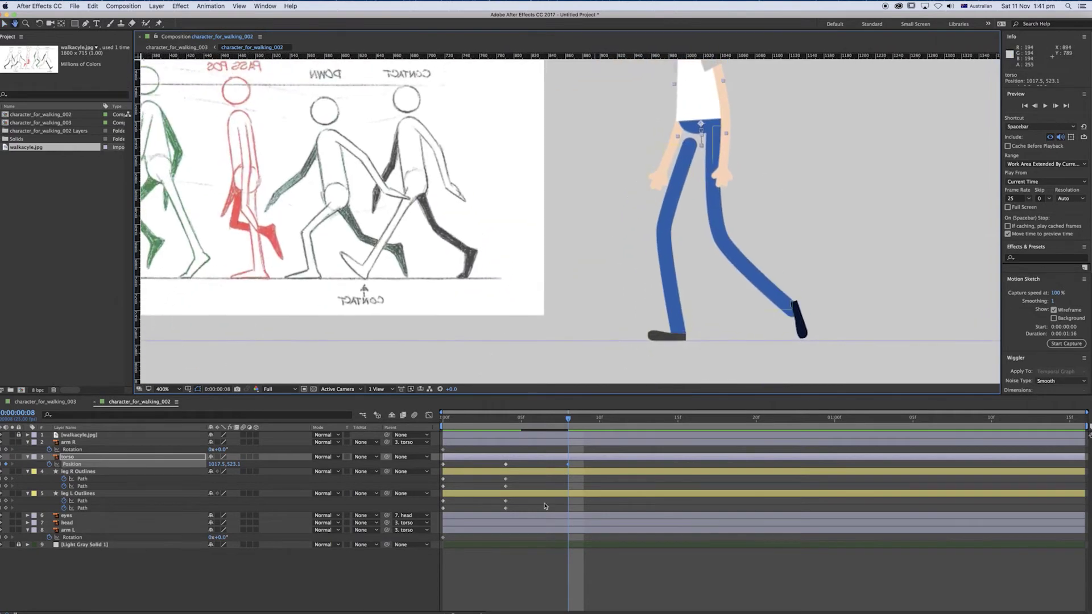
{"action": "left_click", "coordinate": [506, 480]}
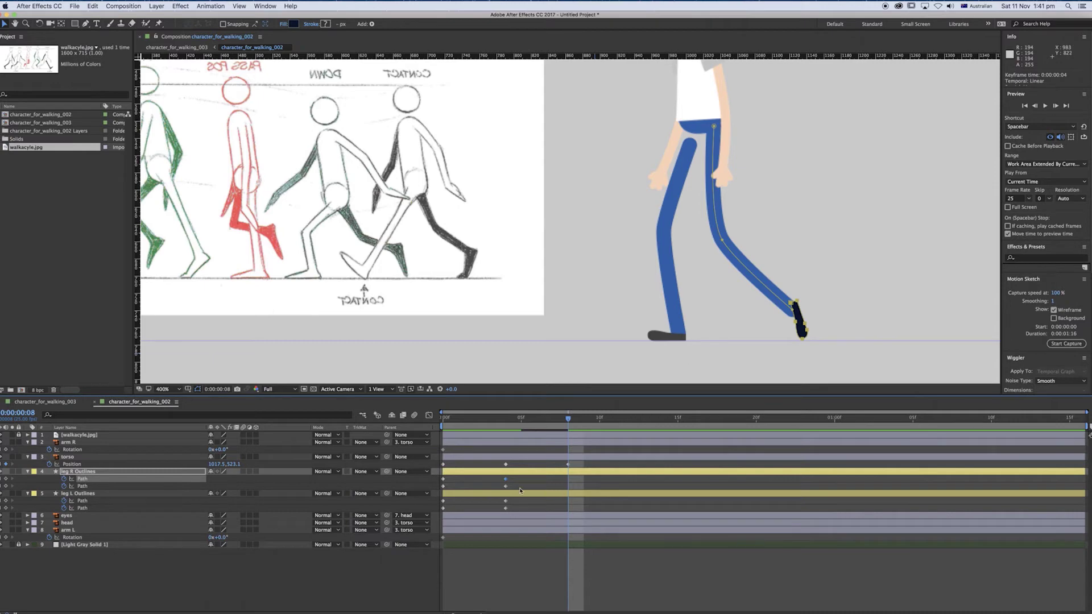
{"action": "left_click", "coordinate": [507, 502]}
{"action": "left_click", "coordinate": [697, 358]}
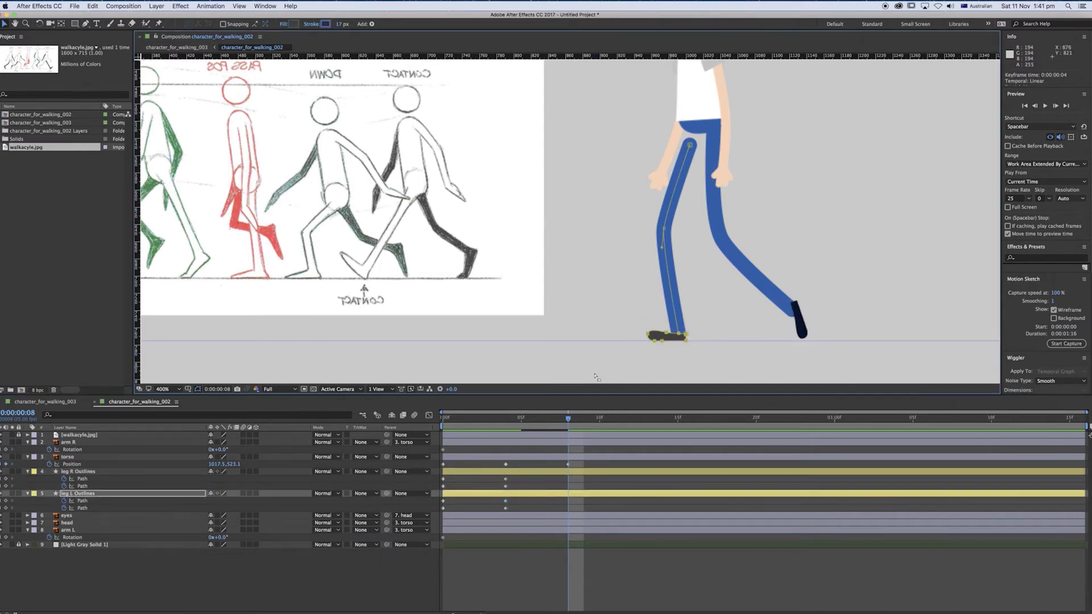
{"action": "left_click_drag", "start_coordinate": [639, 313], "coordinate": [728, 344]}
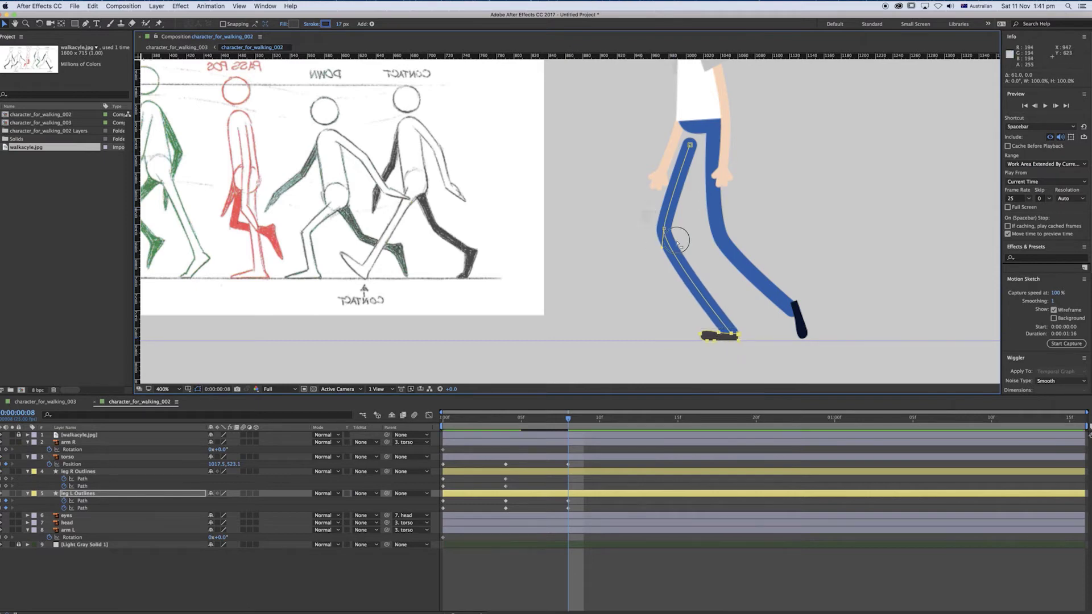
Straighten the left leg for the passing pose by raising its hip point into the trousers and moving its knee to 2057, 1287.
{"action": "left_click_drag", "start_coordinate": [664, 228], "coordinate": [703, 228]}
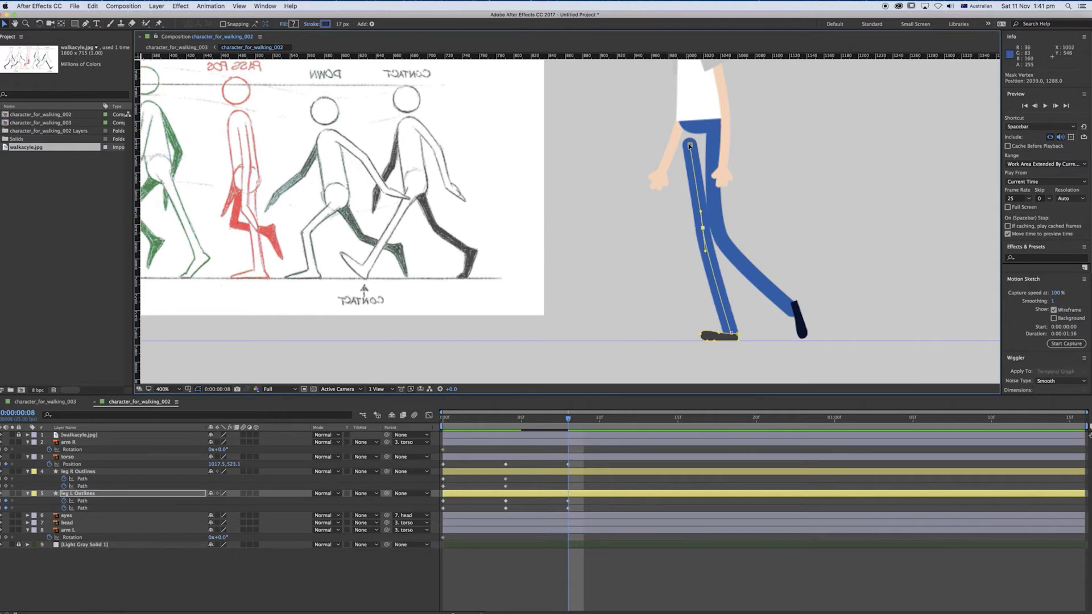
{"action": "left_click_drag", "start_coordinate": [690, 145], "coordinate": [698, 131]}
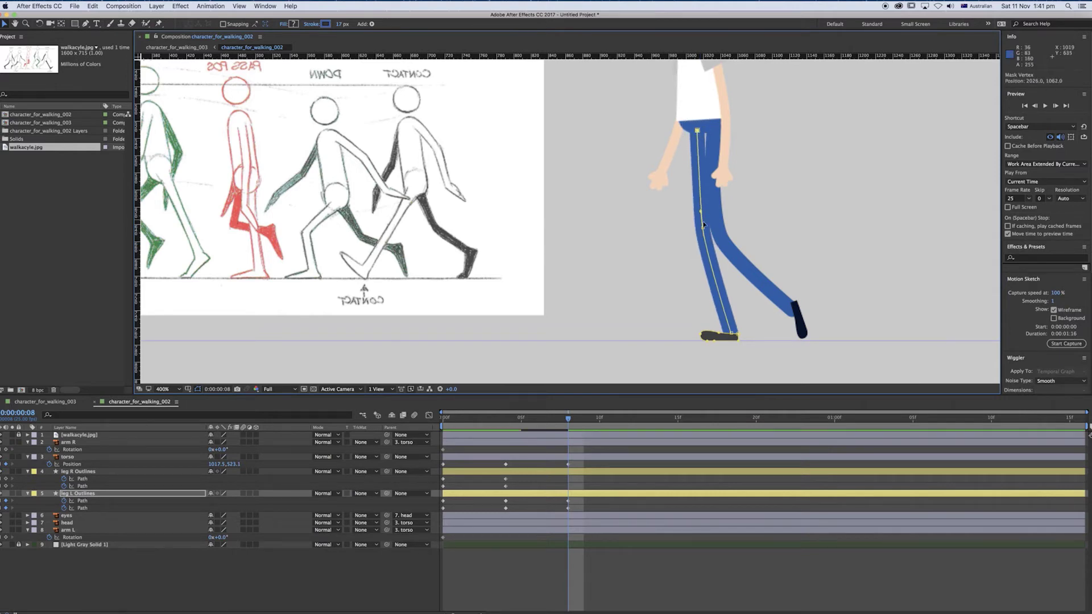
{"action": "mouse_move", "coordinate": [703, 229]}
{"action": "left_mouse_down"}
{"action": "mouse_move", "coordinate": [704, 189]}
{"action": "mouse_move", "coordinate": [710, 228]}
{"action": "left_mouse_up"}
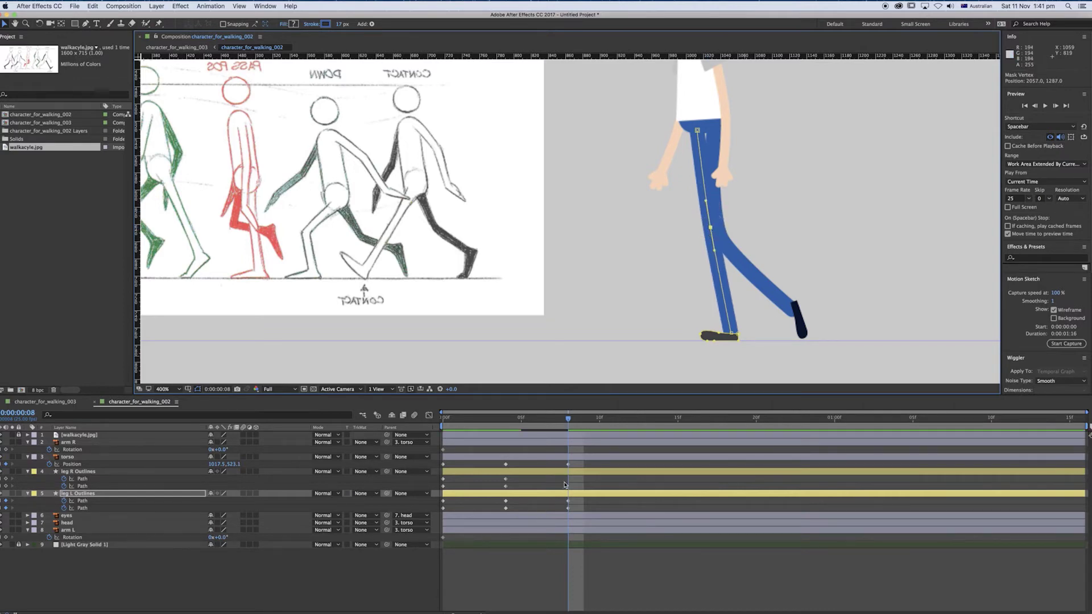
At 0:00:00:08, lift the right foot behind the body, bring the right knee forward, and move the right hip point forward under the torso.
{"action": "left_click", "coordinate": [506, 486]}
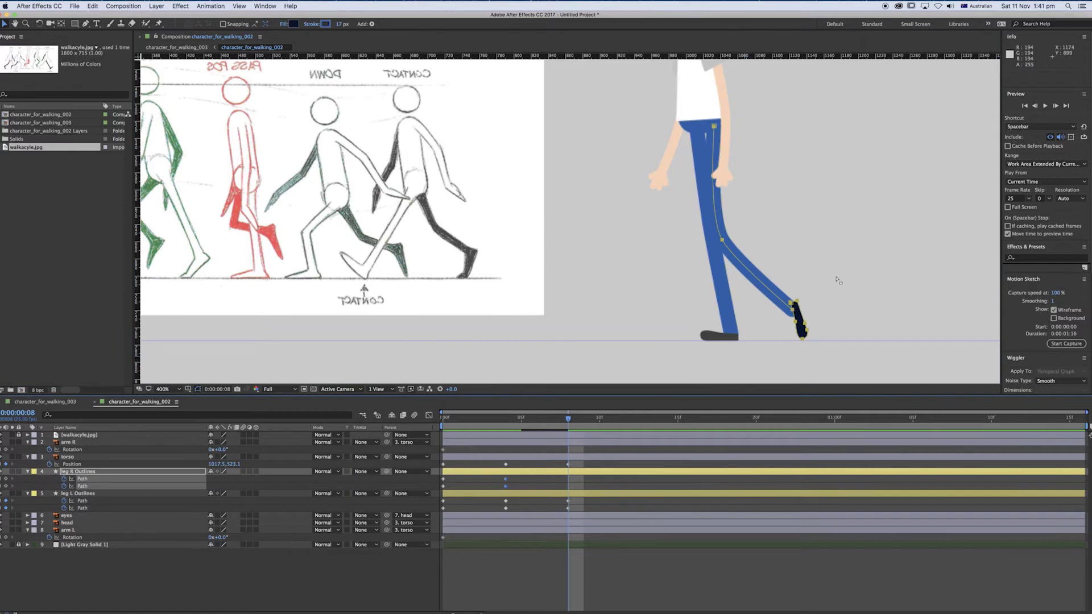
{"action": "left_click", "coordinate": [775, 348]}
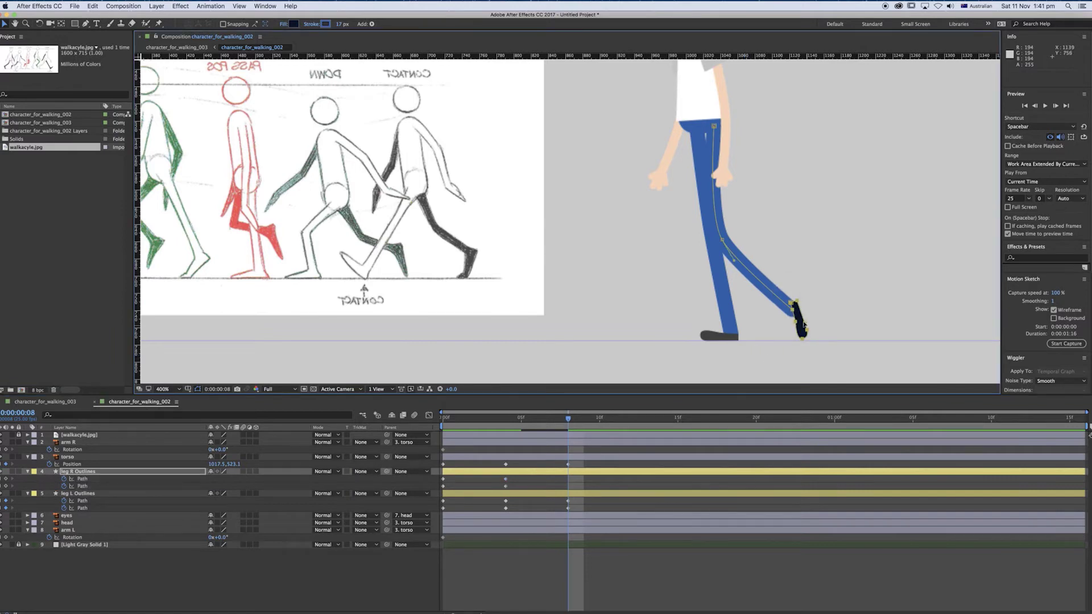
{"action": "left_click_drag", "start_coordinate": [792, 296], "coordinate": [696, 230]}
{"action": "left_click", "coordinate": [722, 240]}
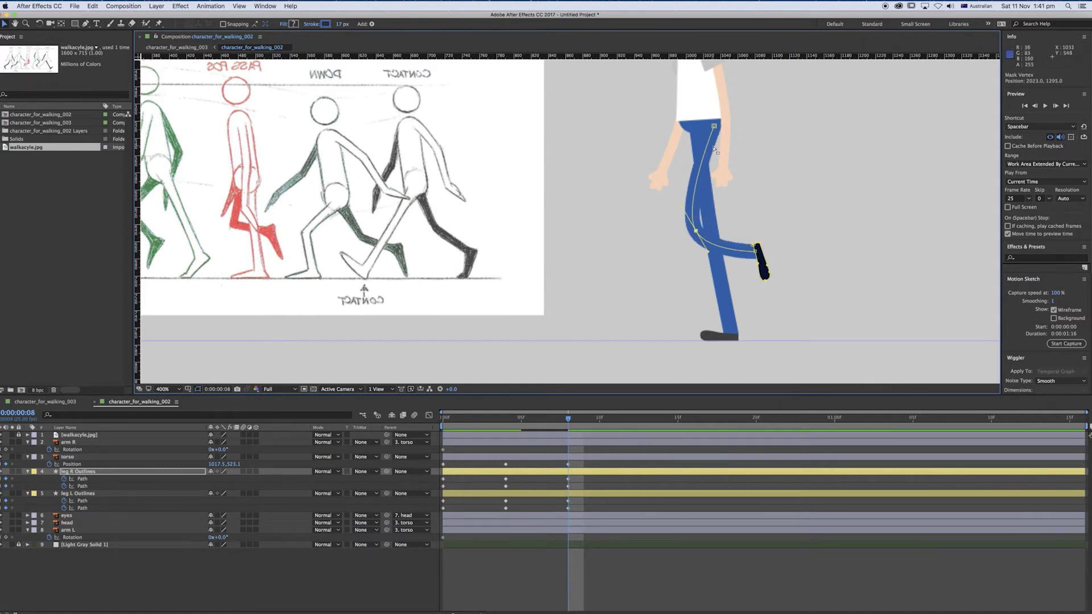
{"action": "left_click_drag", "start_coordinate": [714, 125], "coordinate": [694, 125]}
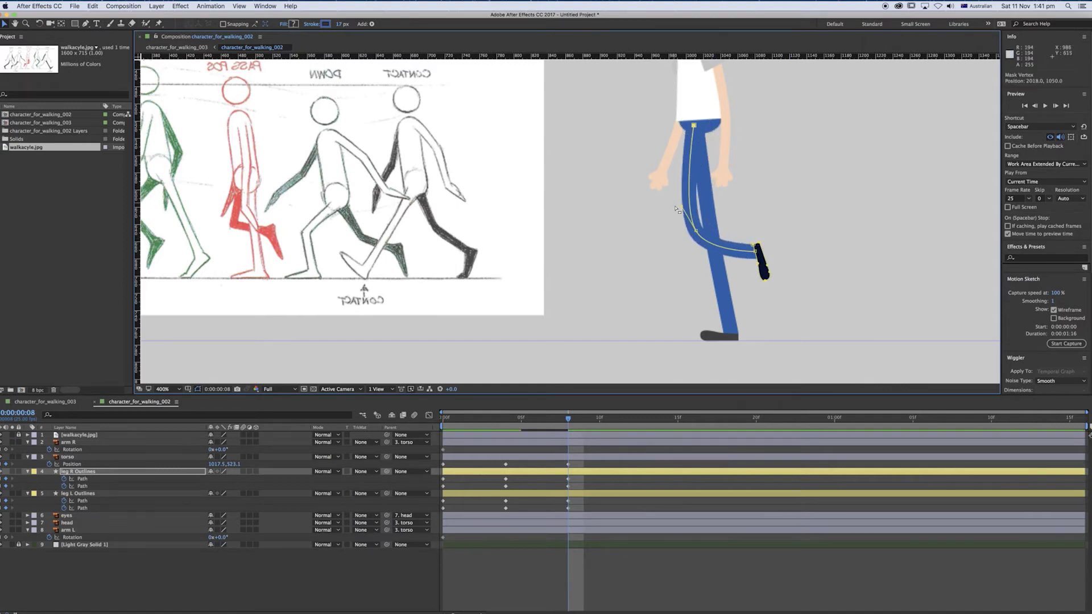
Refine the right leg's passing pose at 0:00:00:08 by moving its hip point to 2005, 1053 and its knee point to 2012, 1277.
{"action": "left_click_drag", "start_coordinate": [682, 207], "coordinate": [687, 211]}
{"action": "left_click", "coordinate": [695, 231]}
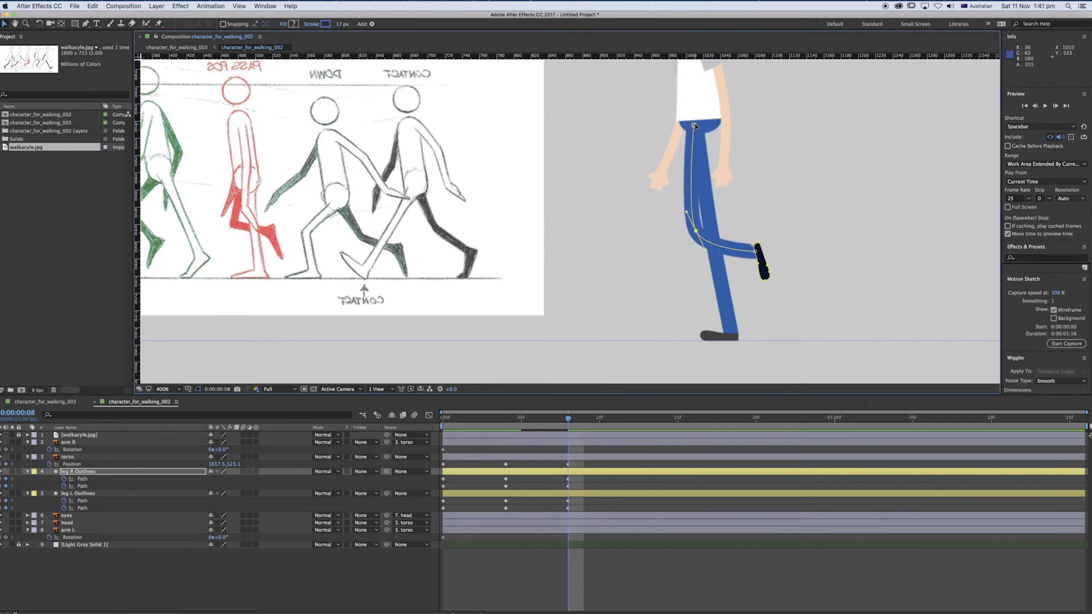
{"action": "left_click_drag", "start_coordinate": [694, 125], "coordinate": [689, 127]}
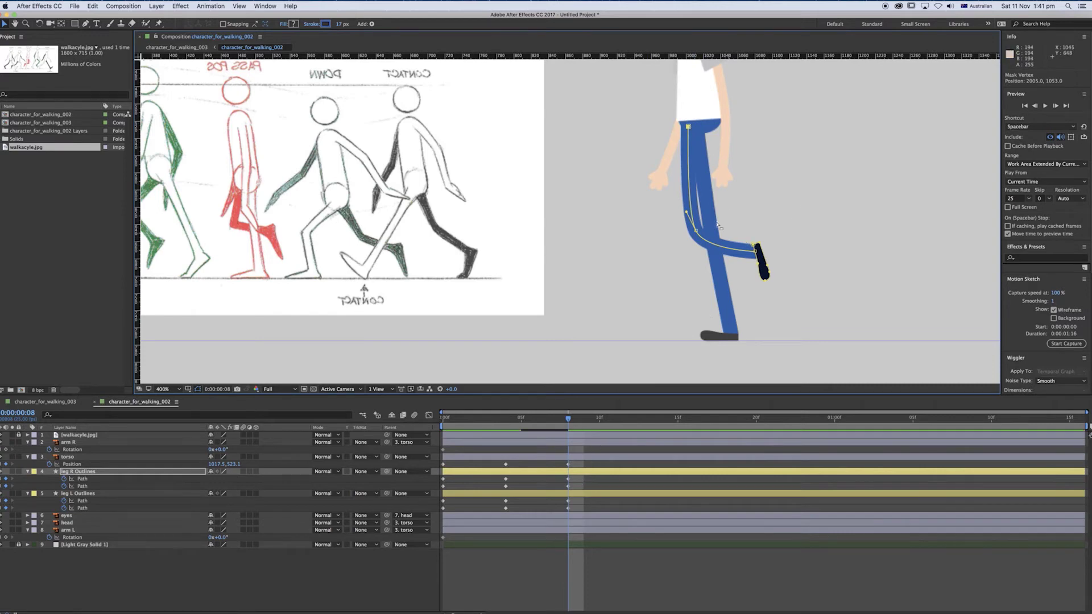
{"action": "left_click_drag", "start_coordinate": [696, 231], "coordinate": [692, 223]}
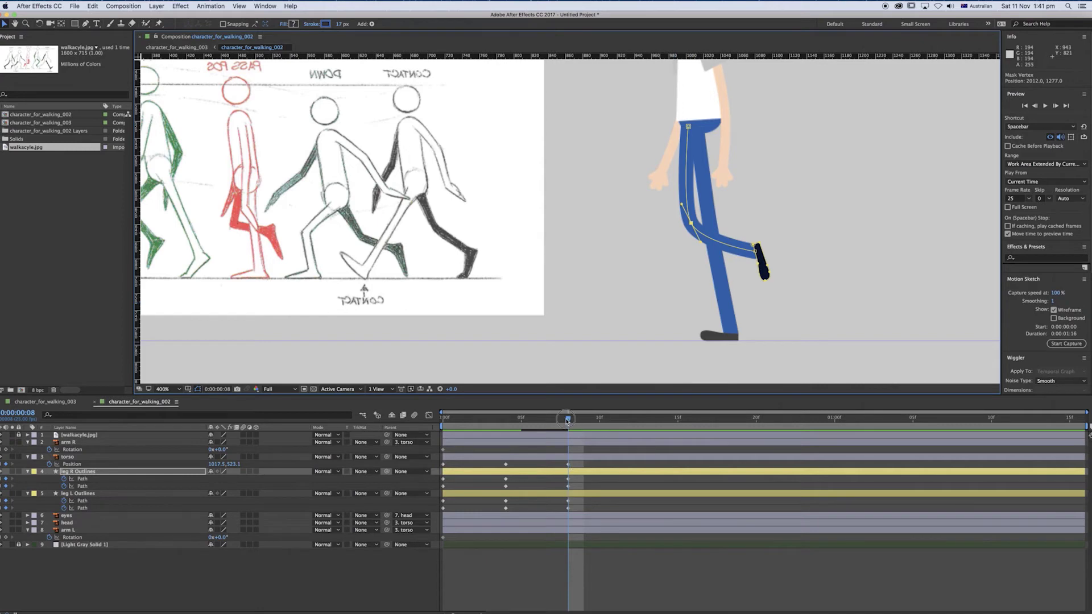
{"action": "left_click_drag", "start_coordinate": [567, 421], "coordinate": [568, 460]}
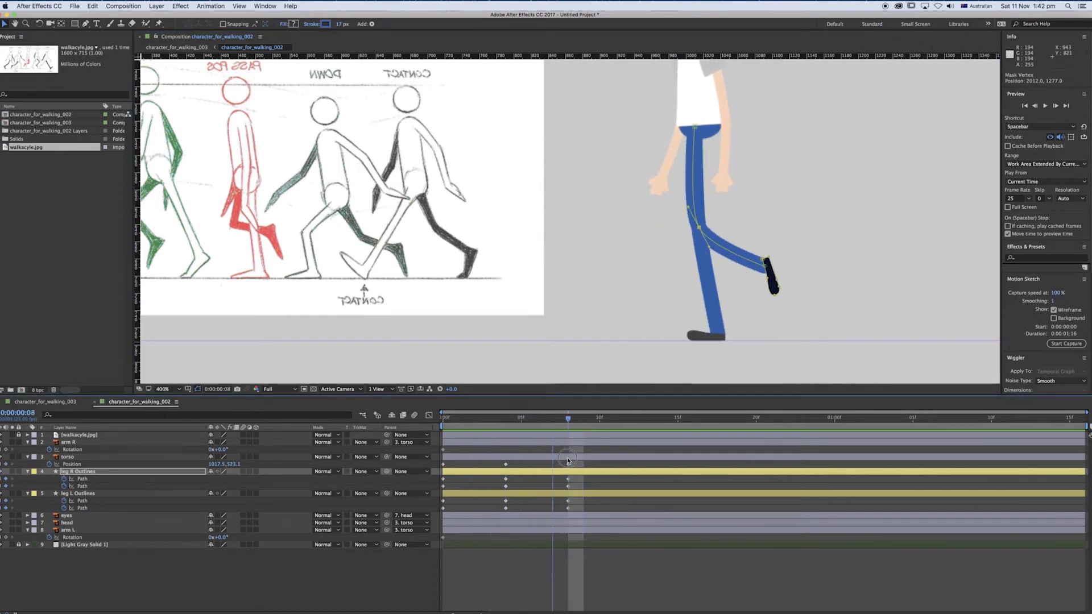
At 0:00:00:12, move the left foot back behind the body, rotate it -43.2° onto its toe, and offset it by 13, -23.
{"action": "left_click_drag", "start_coordinate": [383, 206], "coordinate": [491, 239]}
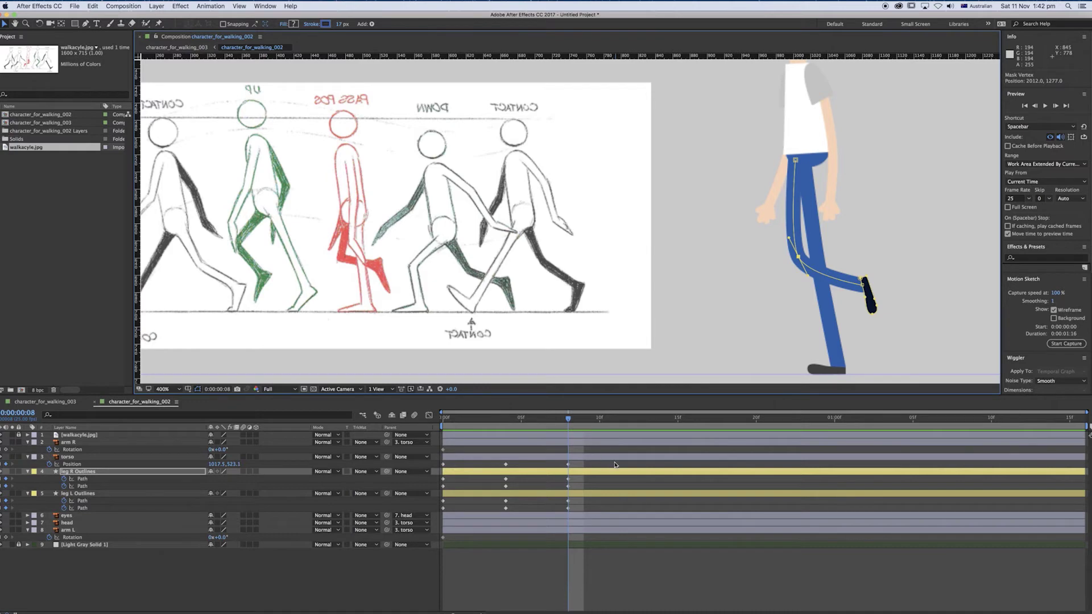
{"action": "key", "text": "Page_Down"}
{"action": "key", "text": "Page_Down"}
{"action": "key", "text": "Page_Down"}
{"action": "key", "text": "Page_Down"}
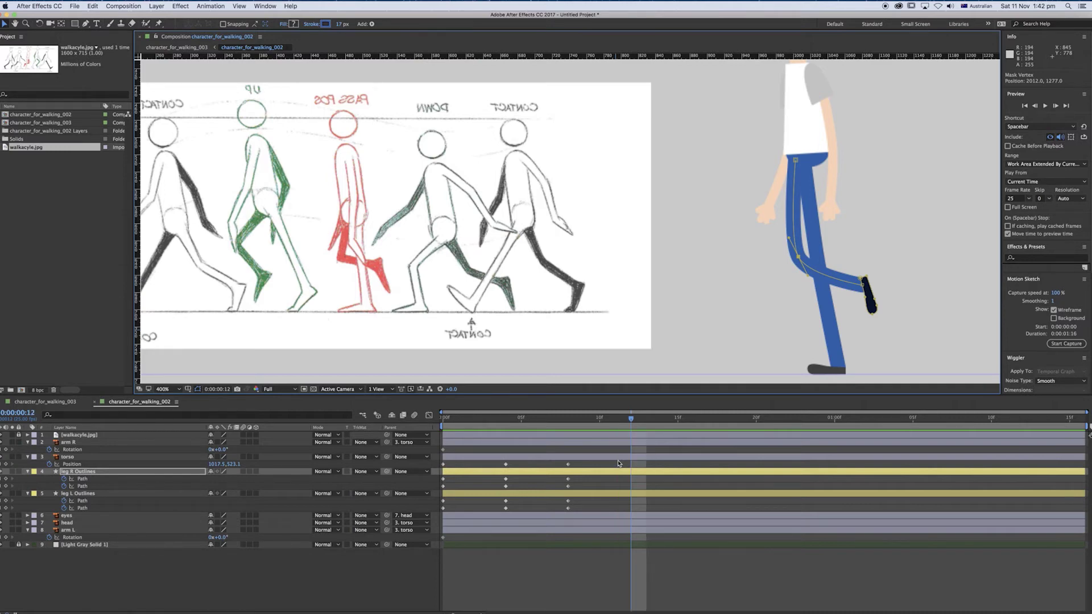
{"action": "key", "text": "Page_Up"}
{"action": "key", "text": "Page_Down"}
{"action": "key", "text": "Page_Down"}
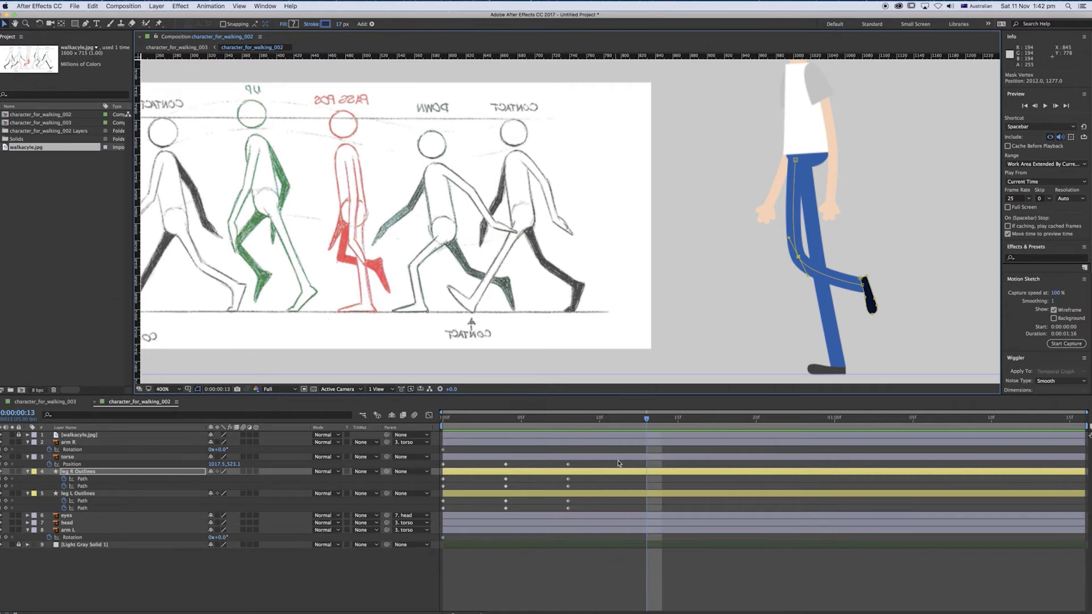
{"action": "key", "text": "Page_Up"}
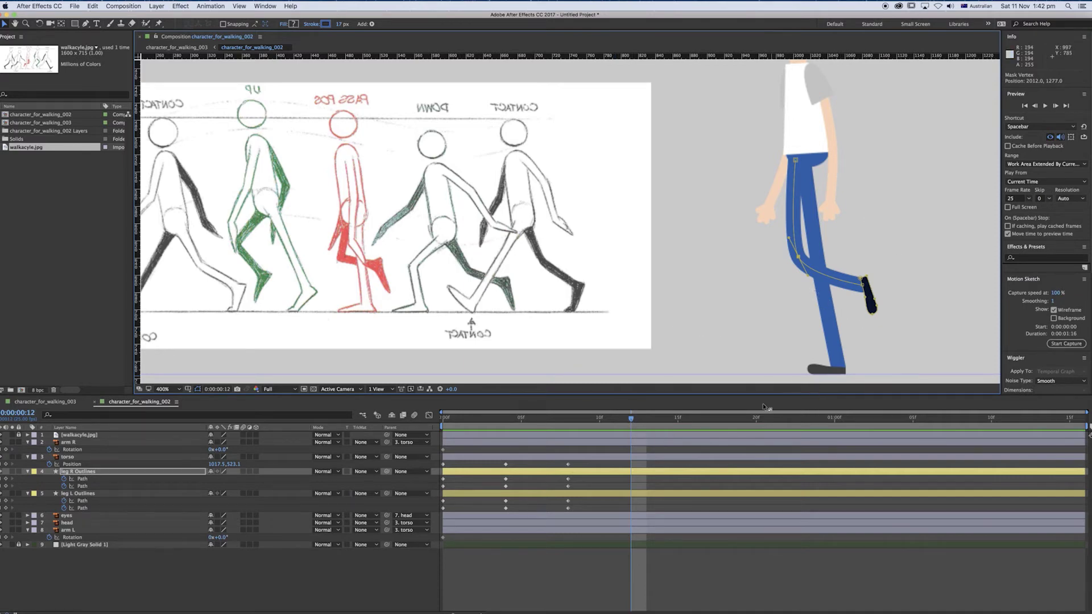
{"action": "left_click", "coordinate": [568, 503]}
{"action": "left_click_drag", "start_coordinate": [830, 290], "coordinate": [756, 270]}
{"action": "left_click_drag", "start_coordinate": [792, 334], "coordinate": [776, 352]}
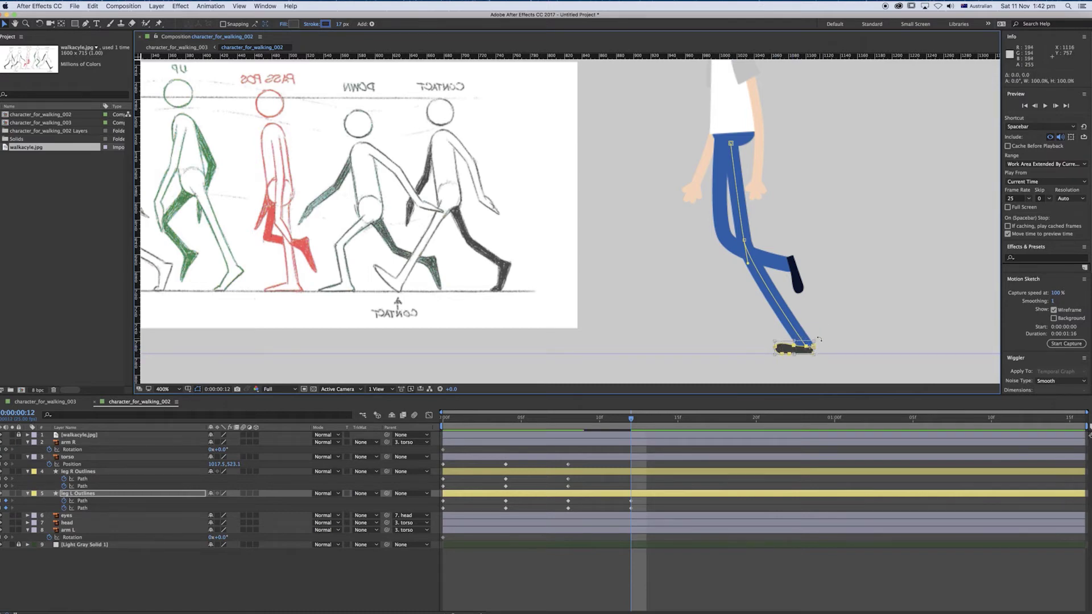
{"action": "left_click_drag", "start_coordinate": [821, 345], "coordinate": [818, 323]}
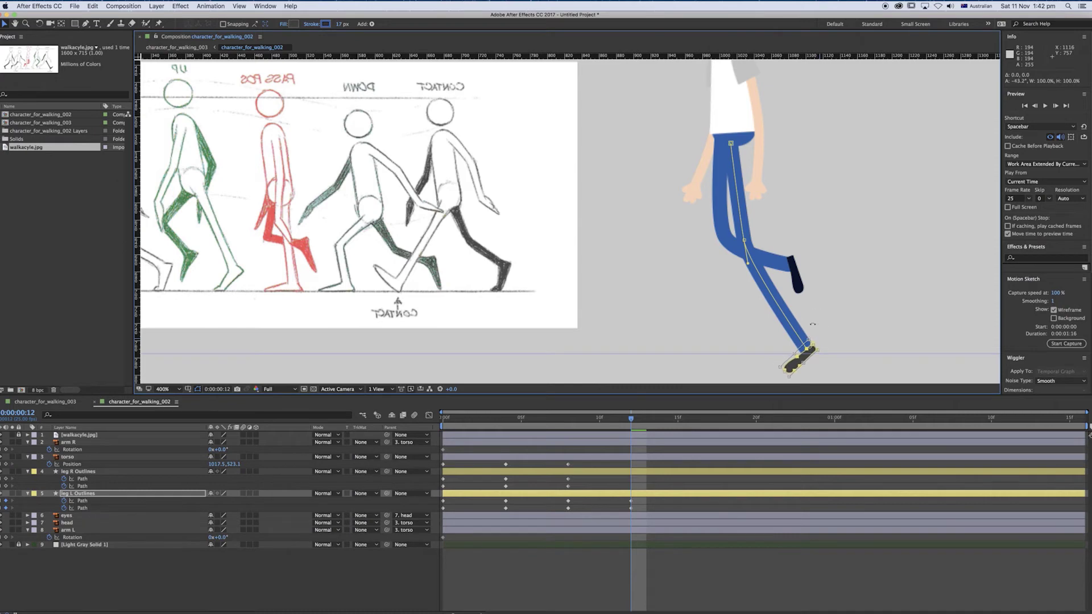
{"action": "left_click_drag", "start_coordinate": [792, 366], "coordinate": [805, 349]}
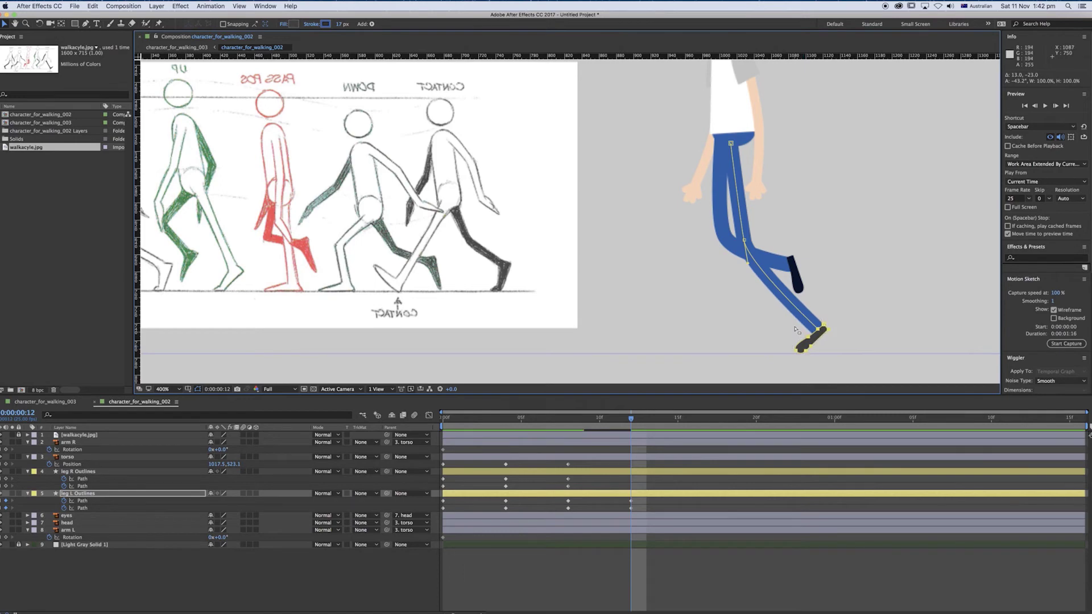
Straighten the left leg at 0:00:00:12 by moving its knee point back to 2102, 1275, in line with the hip and raised heel.
{"action": "left_click", "coordinate": [793, 209]}
{"action": "left_click", "coordinate": [744, 240]}
{"action": "left_click_drag", "start_coordinate": [744, 240], "coordinate": [771, 258]}
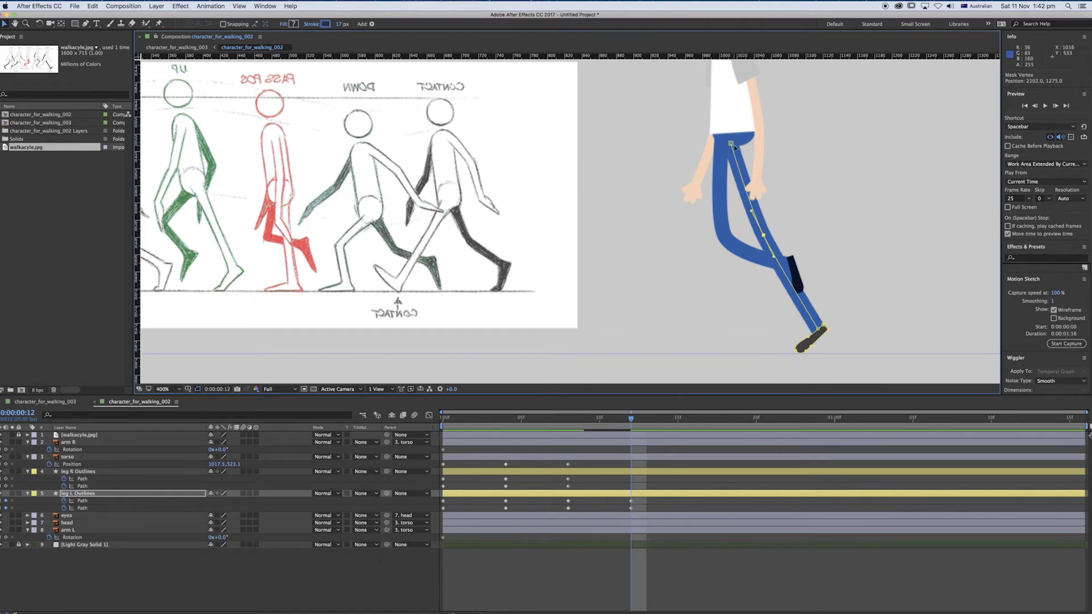
At 0:00:00:12, shift leg L's hip point right under the waist and its knee point slightly right to smooth the thigh.
{"action": "left_click_drag", "start_coordinate": [731, 143], "coordinate": [742, 142]}
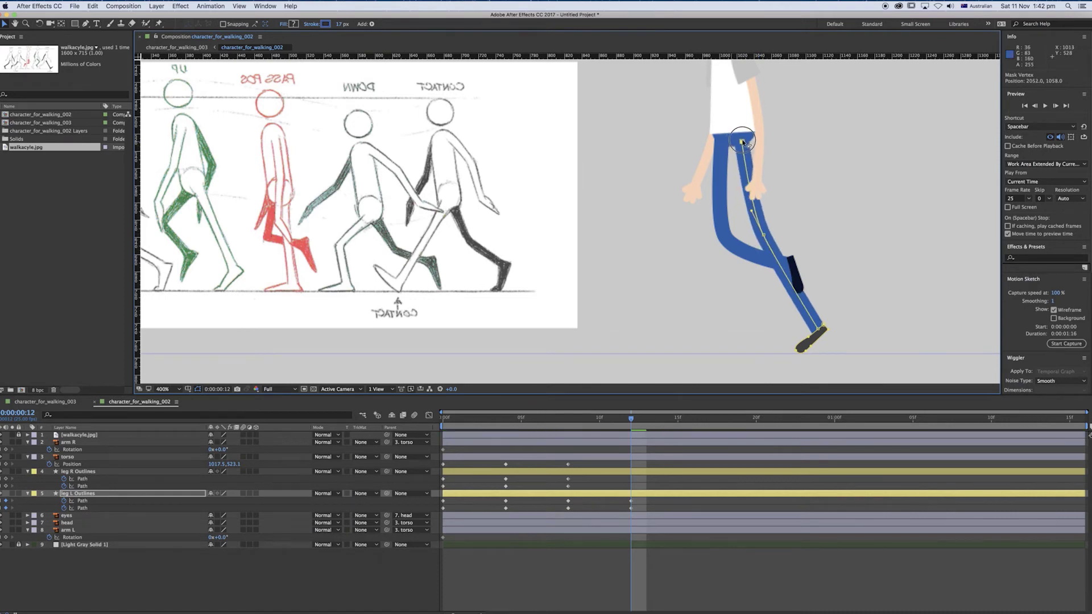
{"action": "left_click_drag", "start_coordinate": [770, 238], "coordinate": [772, 240]}
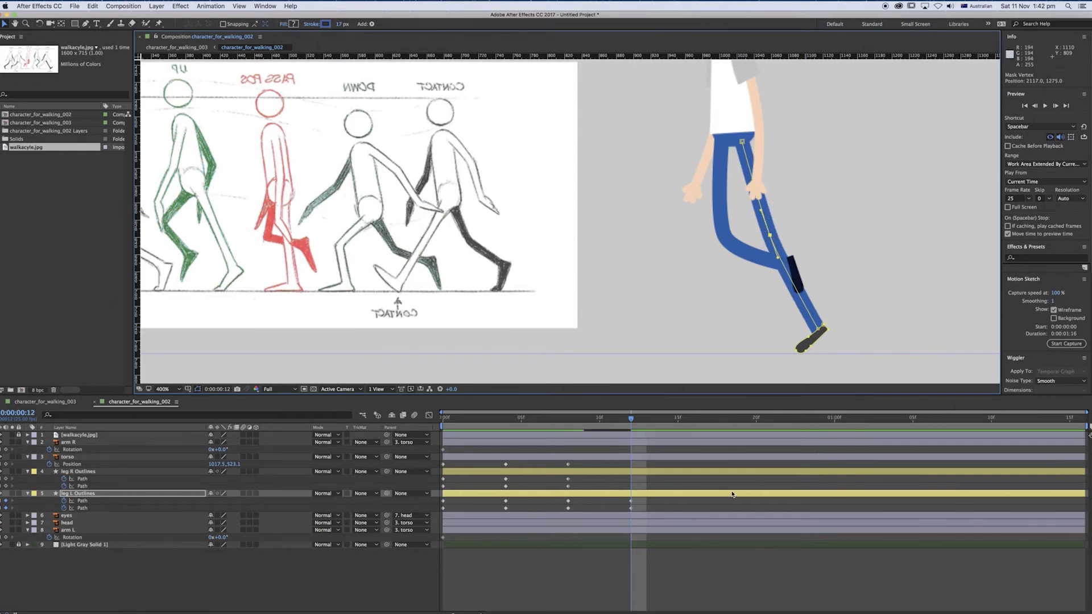
{"action": "left_click_drag", "start_coordinate": [613, 420], "coordinate": [630, 435]}
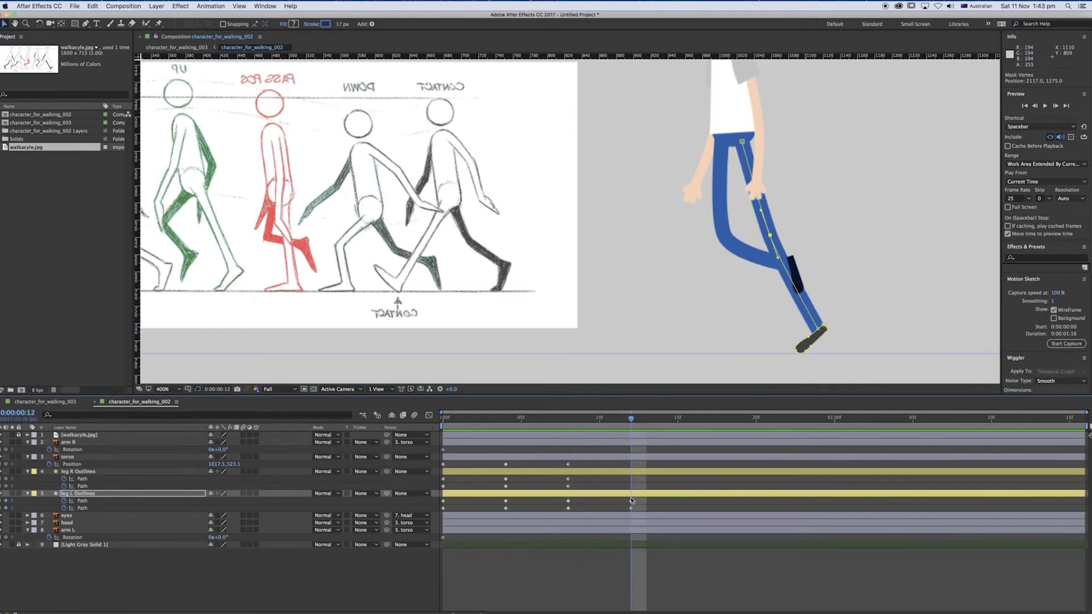
Transform the whole leg R path at 0:00:00:12, rotating it about 35 degrees clockwise around the hip point to swing it forward.
{"action": "left_click", "coordinate": [570, 479]}
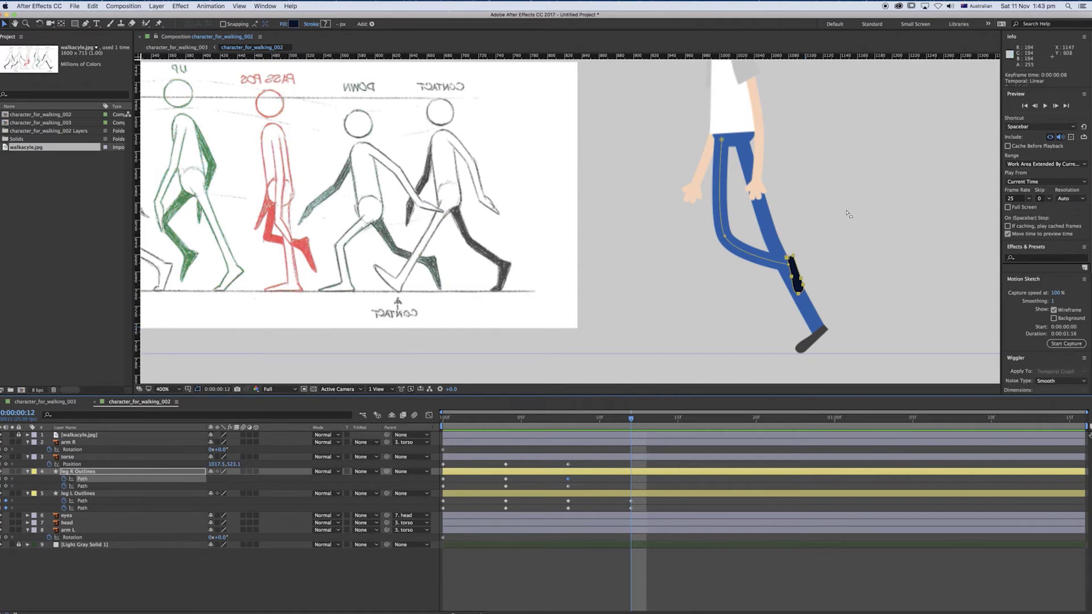
{"action": "left_click_drag", "start_coordinate": [827, 129], "coordinate": [665, 315]}
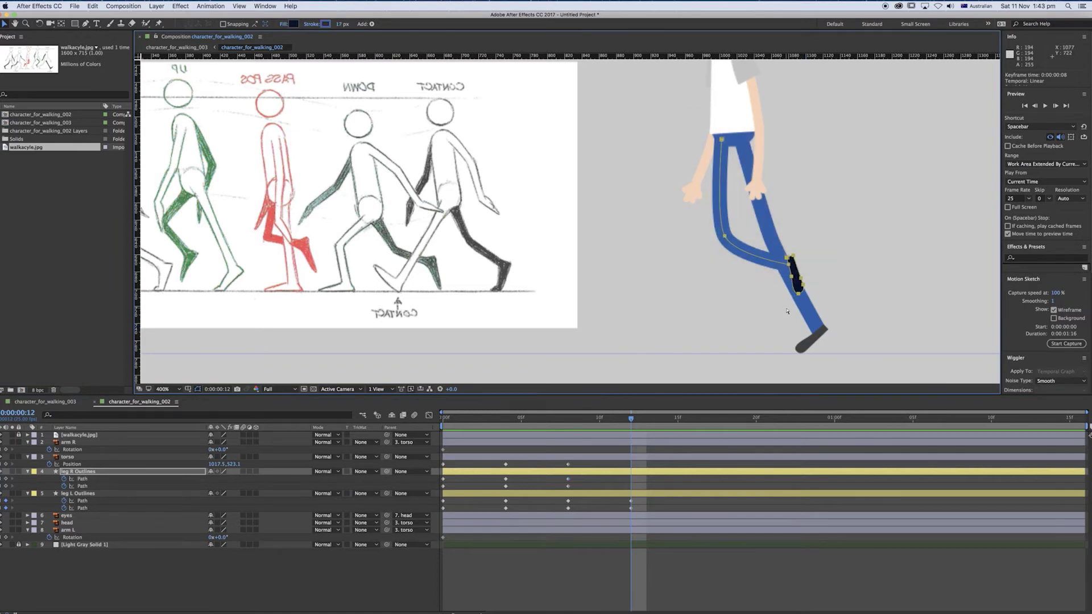
{"action": "key", "text": "super+t"}
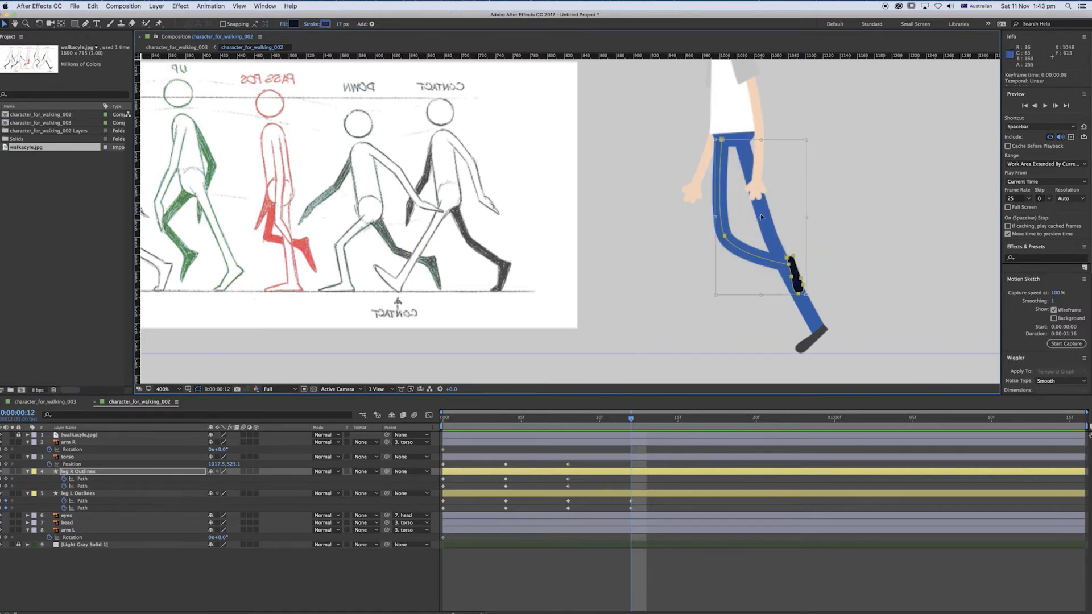
{"action": "left_click_drag", "start_coordinate": [761, 217], "coordinate": [722, 142]}
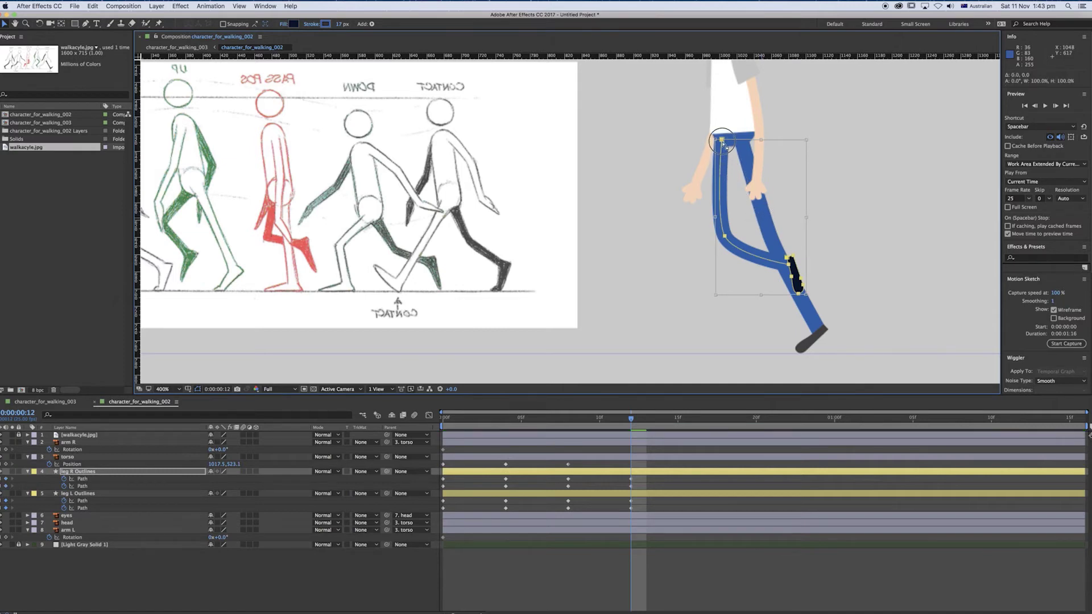
{"action": "left_click_drag", "start_coordinate": [820, 319], "coordinate": [731, 307]}
{"action": "double_click", "coordinate": [730, 305]}
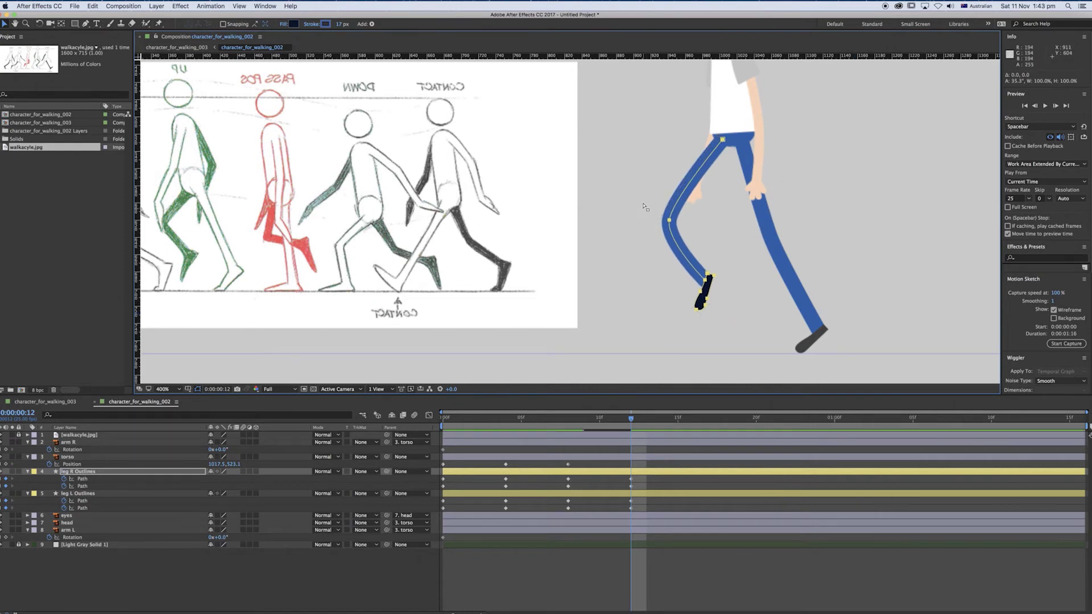
Move leg R's knee and shoe points up and to the right, and rotate the shoe about 17 degrees clockwise.
{"action": "left_click", "coordinate": [669, 219]}
{"action": "left_click_drag", "start_coordinate": [704, 267], "coordinate": [718, 257]}
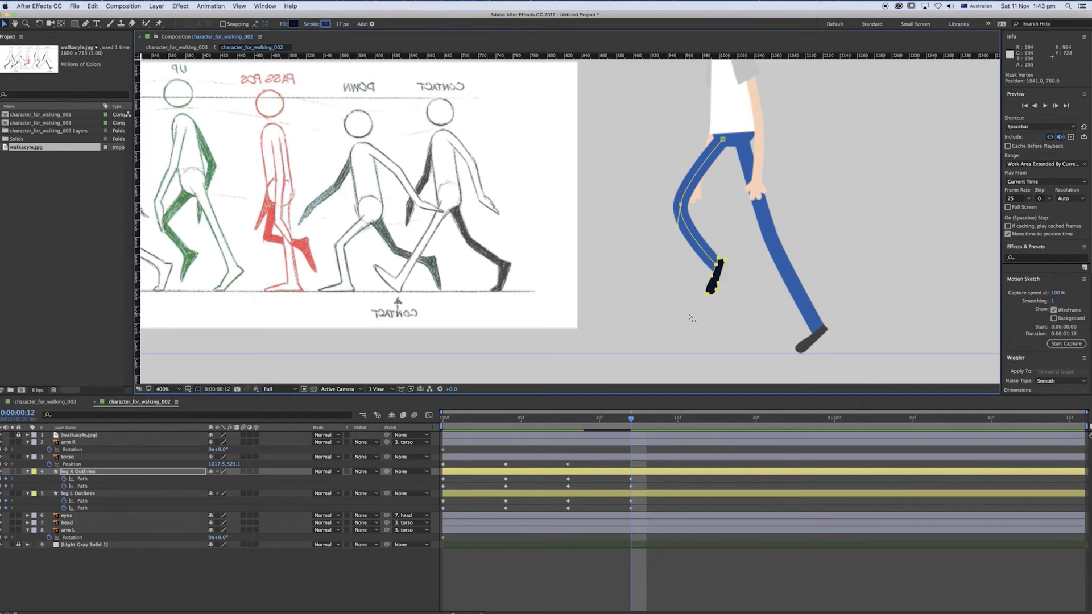
{"action": "double_click", "coordinate": [718, 277]}
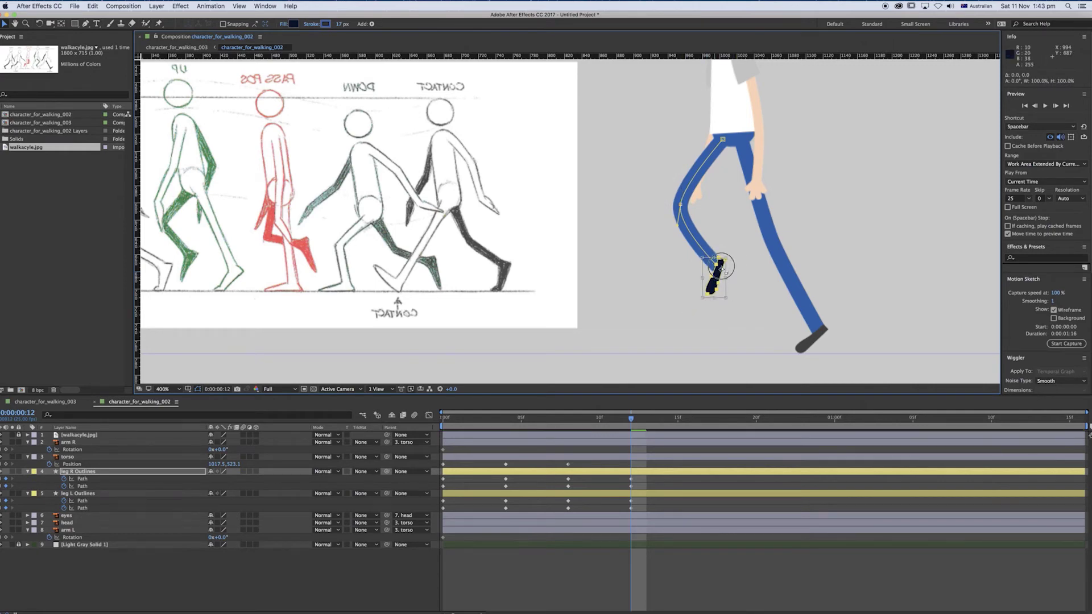
{"action": "mouse_move", "coordinate": [744, 308]}
{"action": "left_mouse_down"}
{"action": "mouse_move", "coordinate": [729, 304]}
{"action": "mouse_move", "coordinate": [738, 284]}
{"action": "left_mouse_up"}
{"action": "key", "text": "Return"}
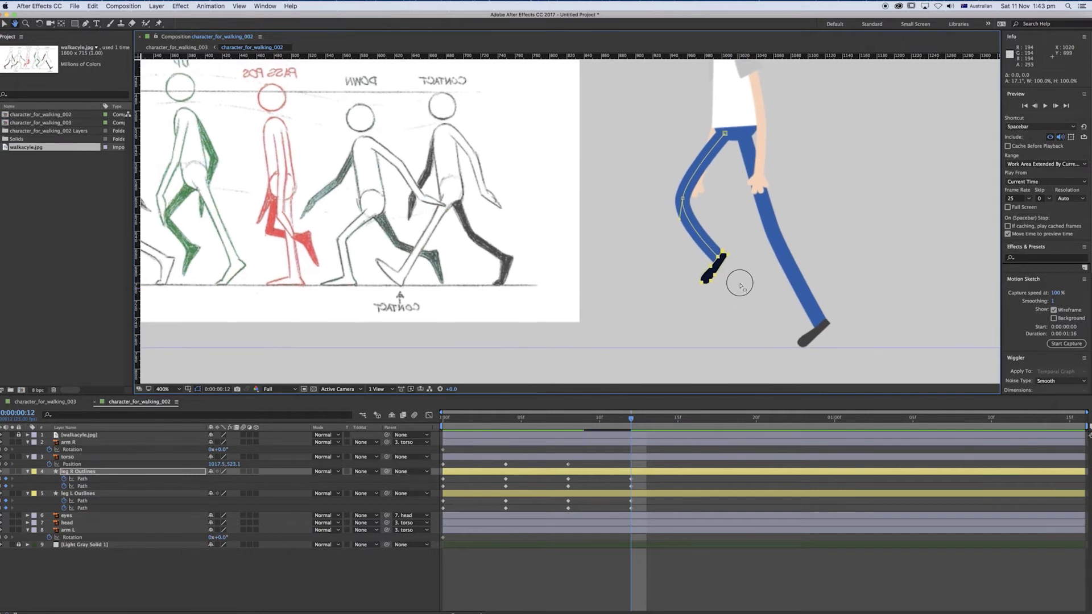
Refine leg R at 0:00:00:12 by nudging the knee point and lowering the ankle and shoe points for a looser bend.
{"action": "left_click_drag", "start_coordinate": [744, 238], "coordinate": [698, 301]}
{"action": "left_click_drag", "start_coordinate": [684, 200], "coordinate": [686, 202]}
{"action": "left_click_drag", "start_coordinate": [734, 256], "coordinate": [684, 317]}
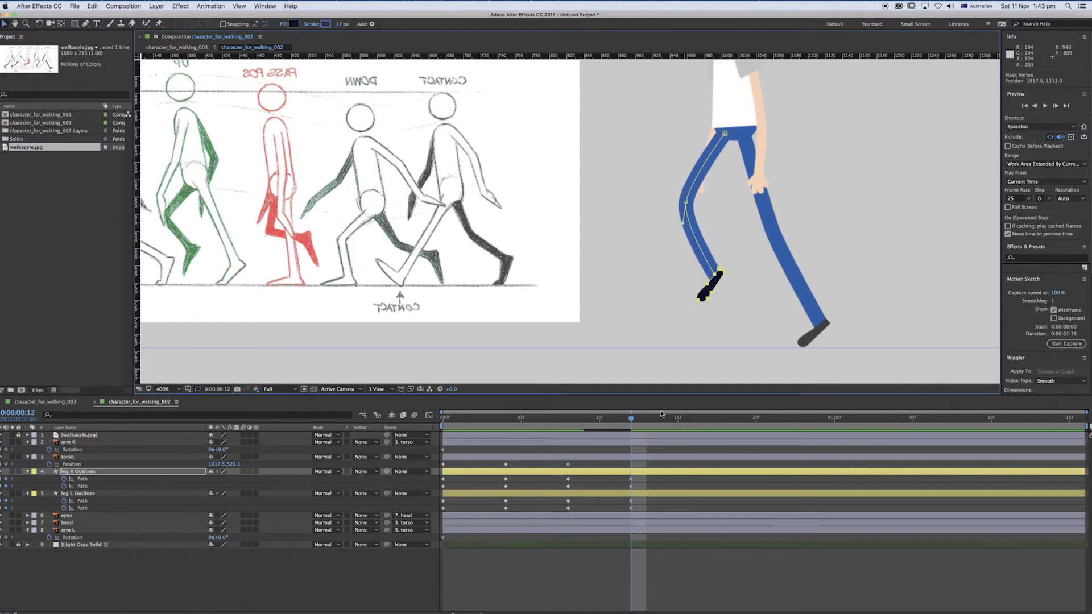
{"action": "mouse_move", "coordinate": [631, 432]}
{"action": "left_mouse_down"}
{"action": "mouse_move", "coordinate": [578, 431]}
{"action": "mouse_move", "coordinate": [617, 435]}
{"action": "left_mouse_up"}
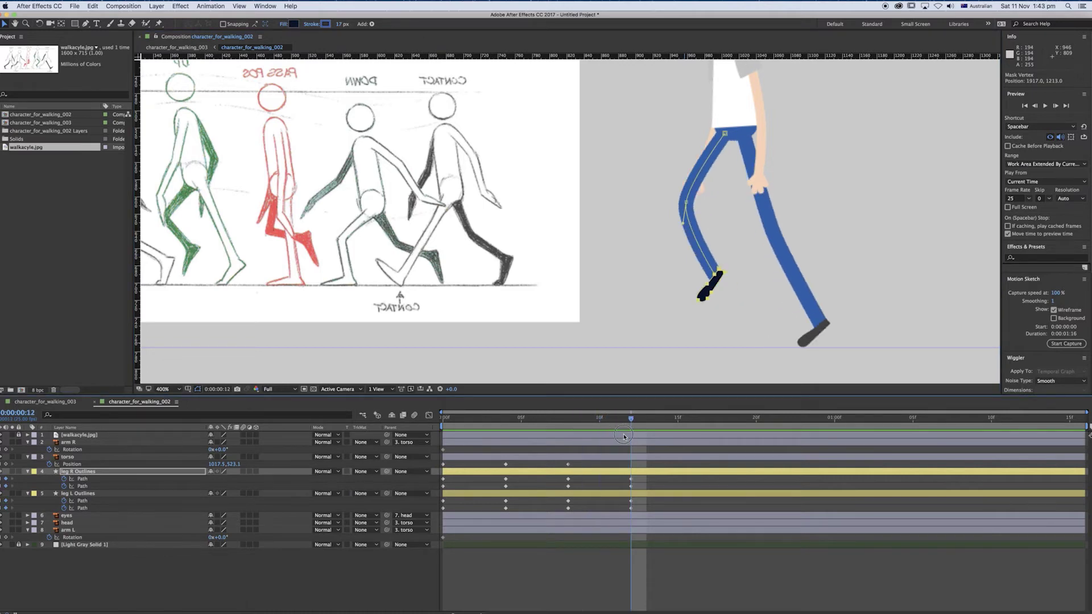
{"action": "mouse_move", "coordinate": [661, 275]}
{"action": "left_mouse_down"}
{"action": "mouse_move", "coordinate": [670, 366]}
{"action": "mouse_move", "coordinate": [675, 256]}
{"action": "mouse_move", "coordinate": [668, 263]}
{"action": "left_mouse_up"}
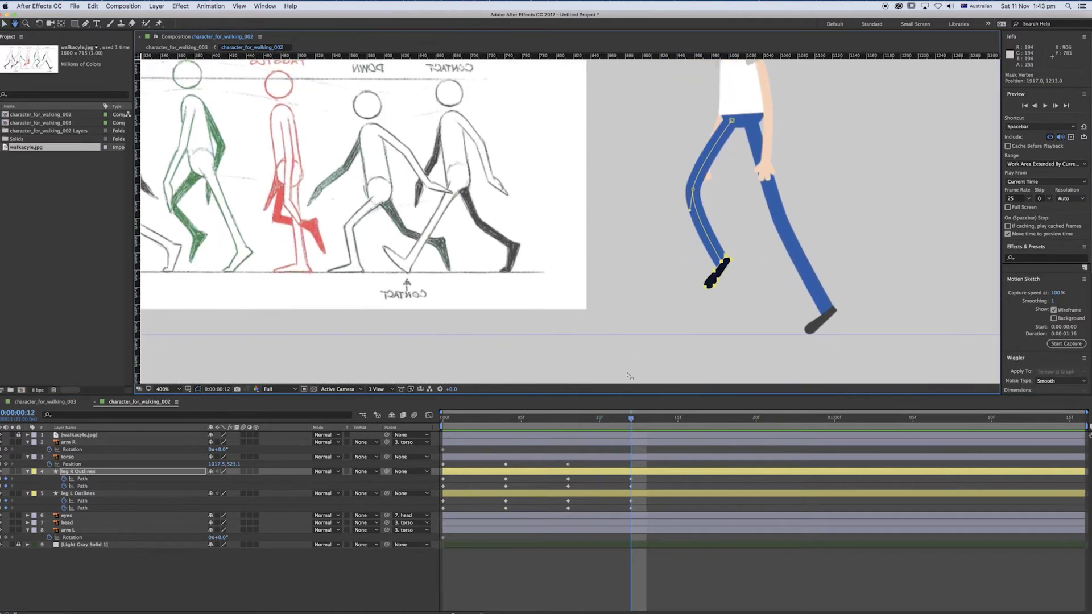
{"action": "left_click_drag", "start_coordinate": [259, 271], "coordinate": [470, 305]}
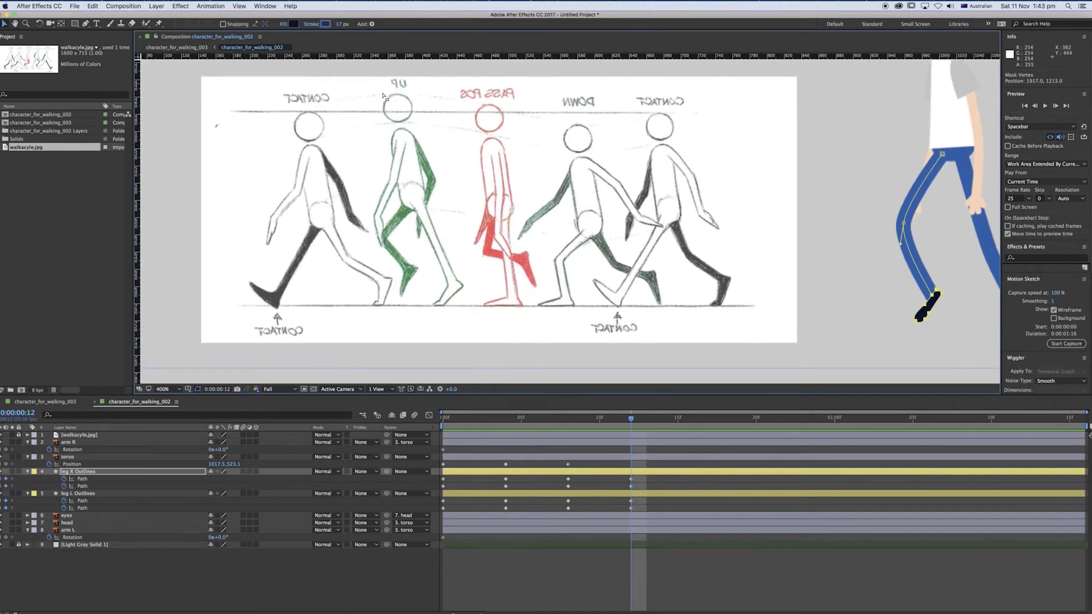
{"action": "left_click_drag", "start_coordinate": [571, 162], "coordinate": [515, 163]}
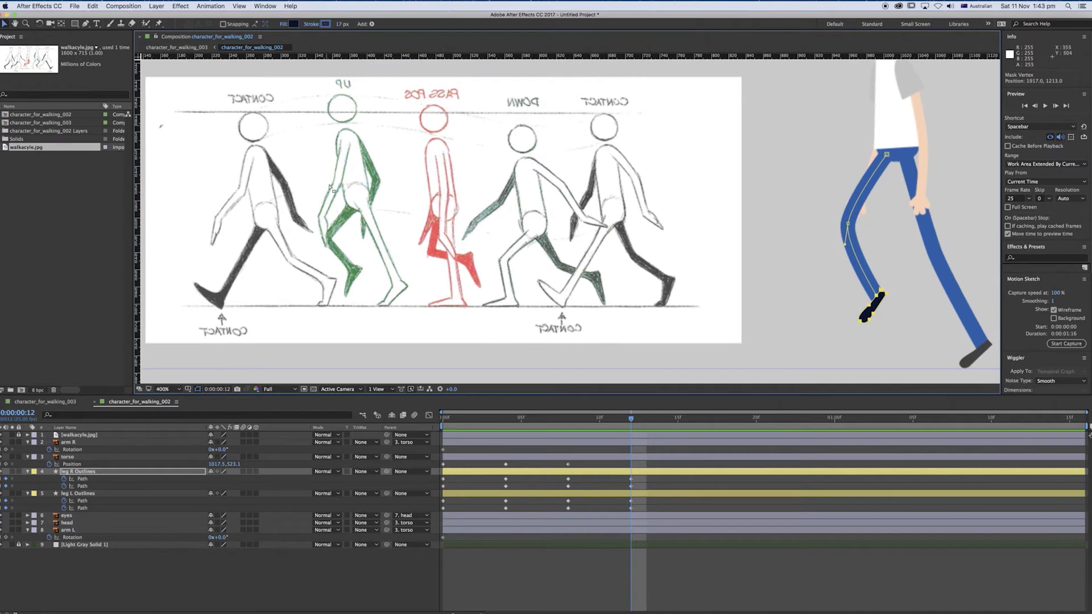
{"action": "left_click_drag", "start_coordinate": [631, 200], "coordinate": [523, 201]}
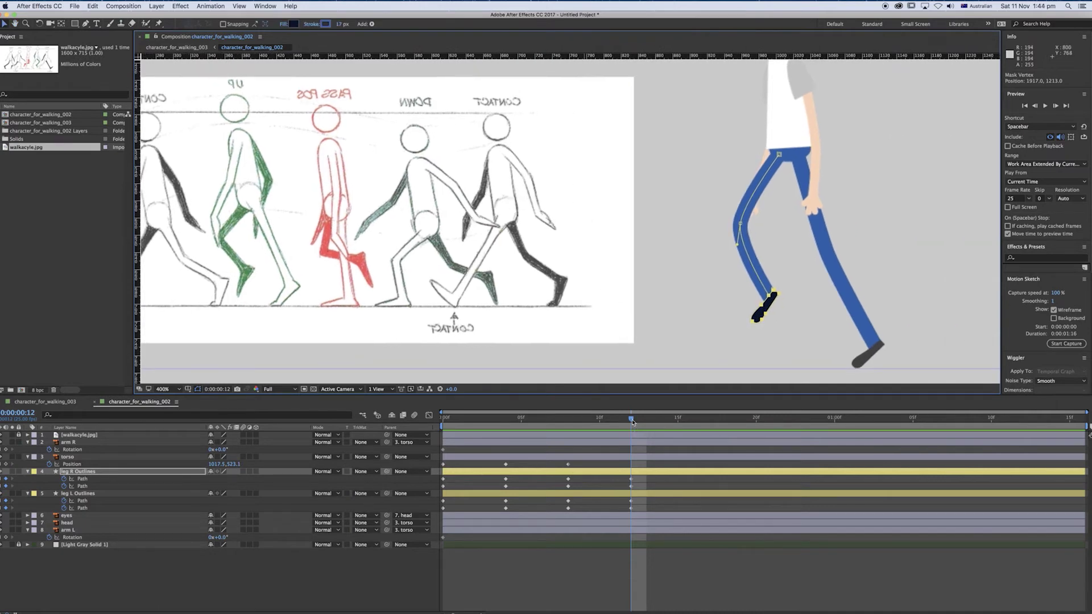
{"action": "mouse_move", "coordinate": [633, 420]}
{"action": "left_mouse_down"}
{"action": "mouse_move", "coordinate": [677, 431]}
{"action": "mouse_move", "coordinate": [634, 429]}
{"action": "left_mouse_up"}
{"action": "key", "text": "Page_Down"}
{"action": "key", "text": "Page_Down"}
{"action": "key", "text": "Page_Down"}
{"action": "key", "text": "Page_Down"}
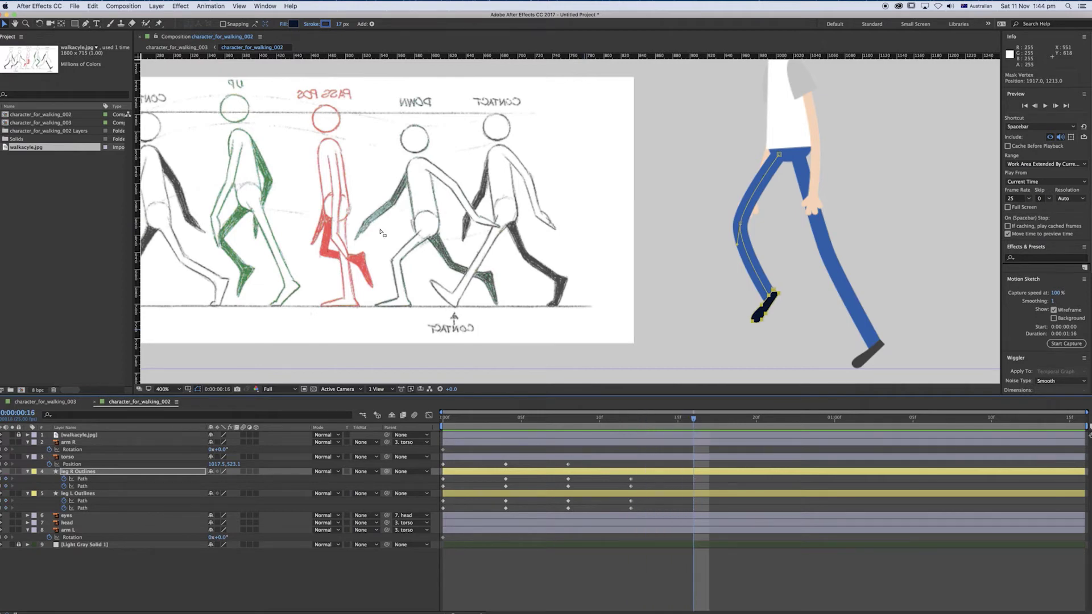
{"action": "left_click_drag", "start_coordinate": [380, 229], "coordinate": [487, 258]}
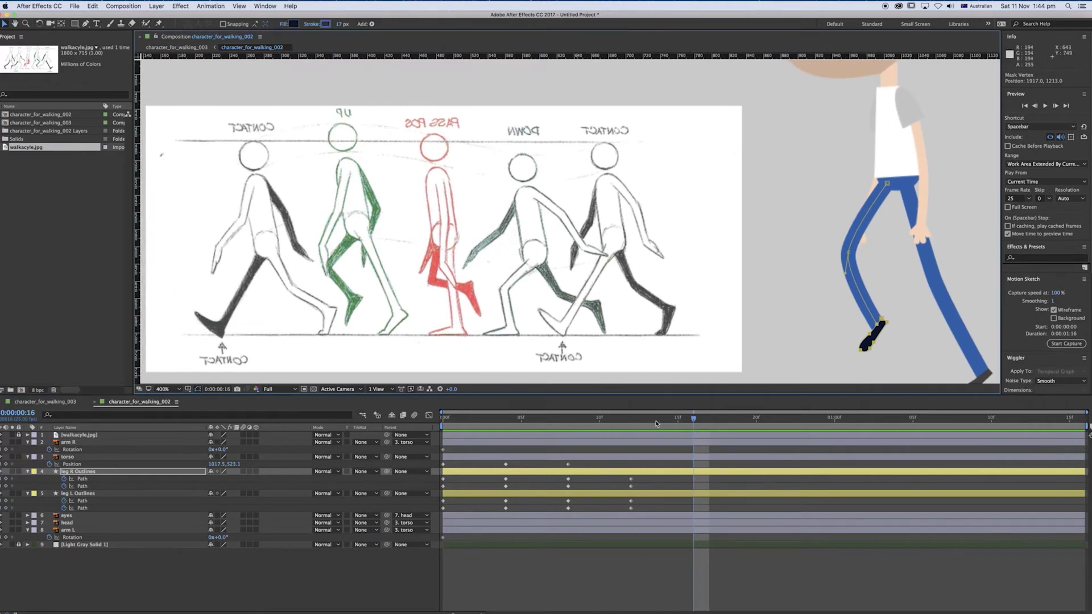
Raise the torso slightly at 0:00:00:12 to match the up pose, keyframing its position at 1017.5, 518.6.
{"action": "left_click_drag", "start_coordinate": [650, 420], "coordinate": [635, 422]}
{"action": "left_click", "coordinate": [637, 458]}
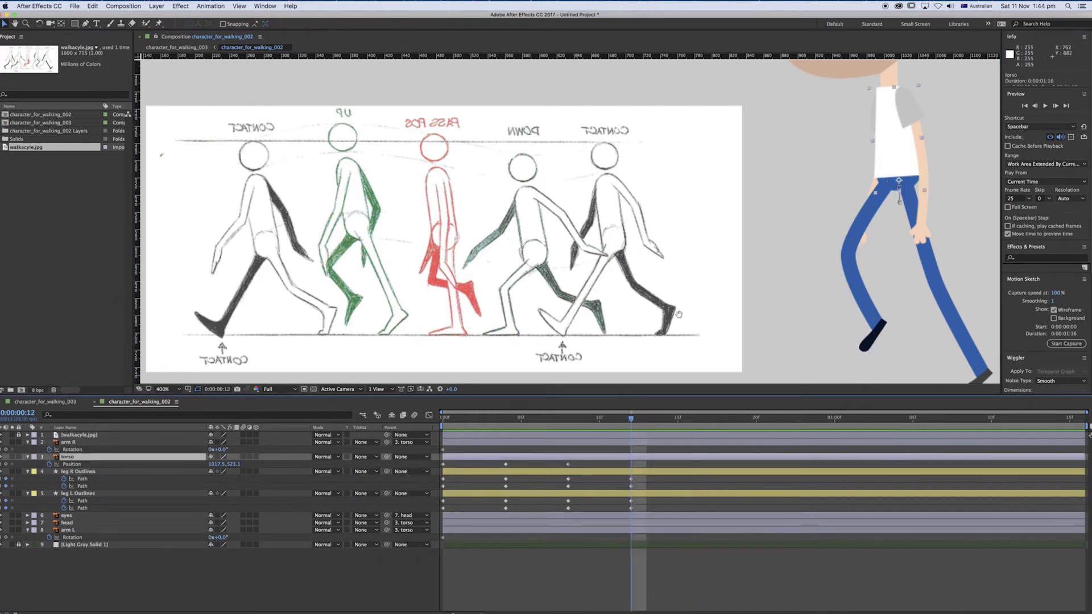
{"action": "left_click_drag", "start_coordinate": [679, 314], "coordinate": [627, 316]}
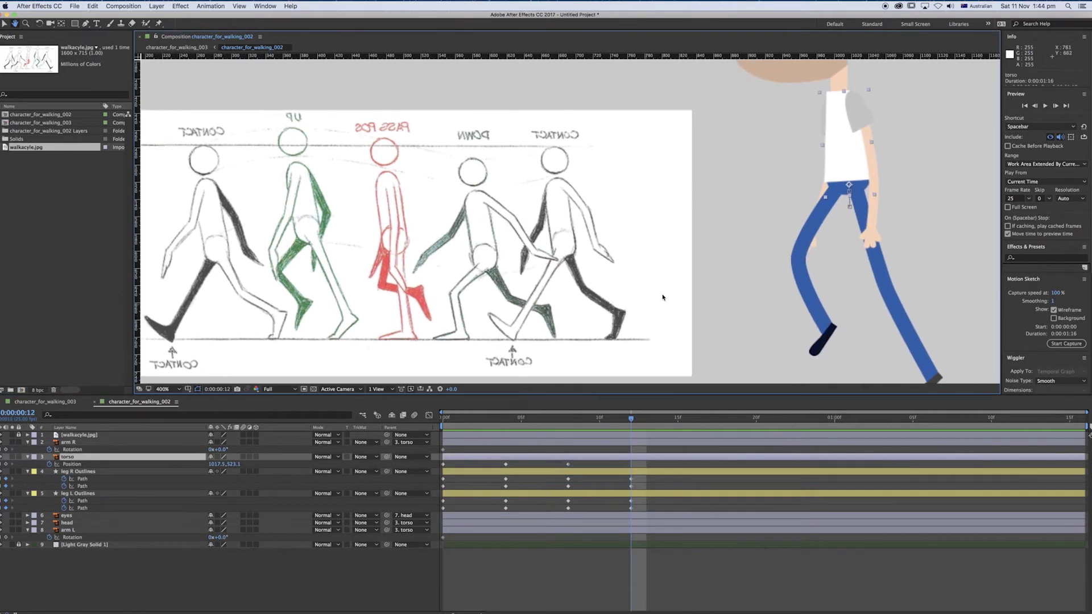
{"action": "key", "text": "v"}
{"action": "left_click_drag", "start_coordinate": [848, 166], "coordinate": [849, 162]}
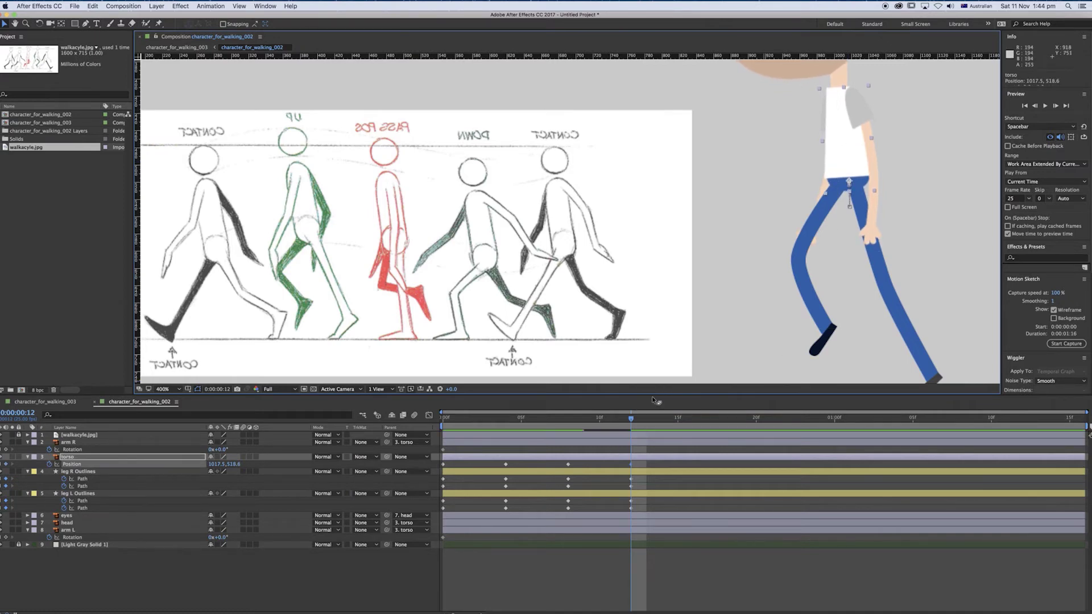
At 0:00:00:16, move leg R's ankle and shoe forward to the ground line and rotate them about 79 degrees for the heel contact.
{"action": "key", "text": "Page_Down"}
{"action": "key", "text": "Page_Down"}
{"action": "key", "text": "Page_Down"}
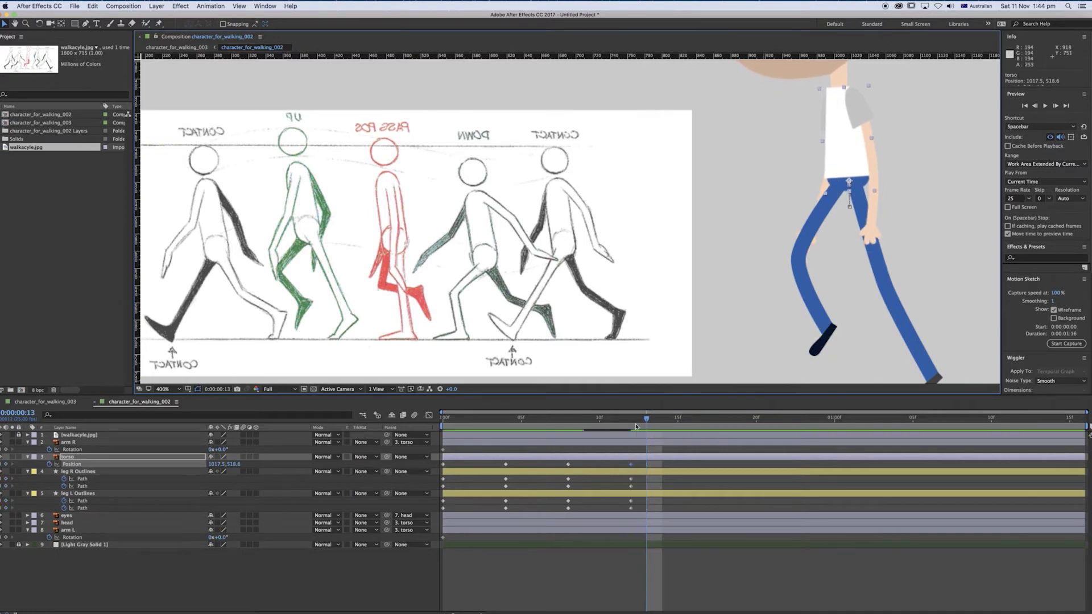
{"action": "key", "text": "Page_Down"}
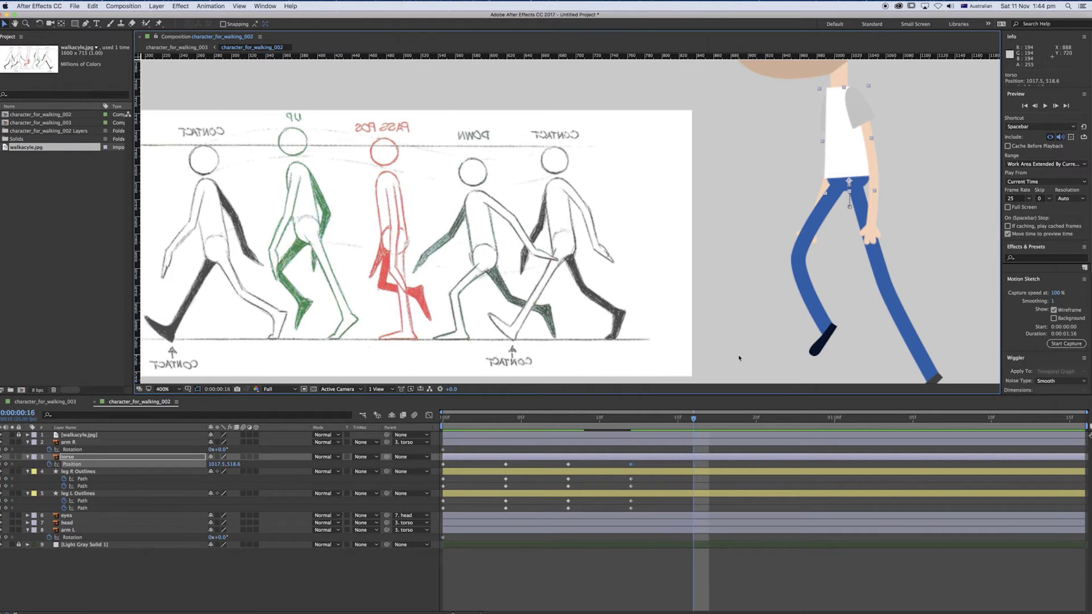
{"action": "scroll", "coordinate": [760, 307], "scroll_direction": "down", "scroll_amount": 3}
{"action": "scroll", "coordinate": [760, 307], "scroll_direction": "left", "scroll_amount": 2}
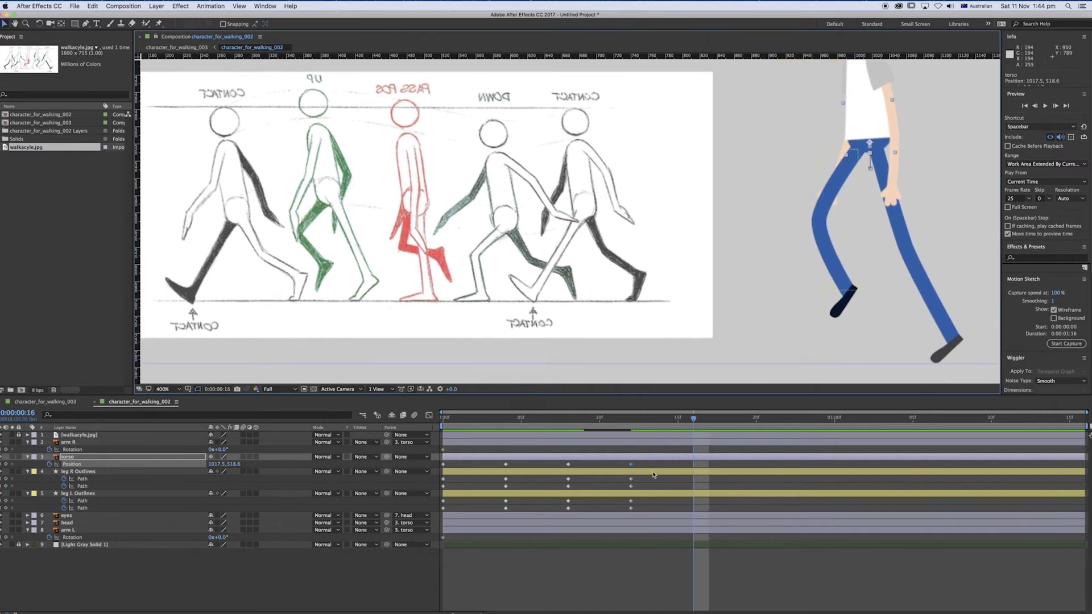
{"action": "left_click", "coordinate": [568, 465]}
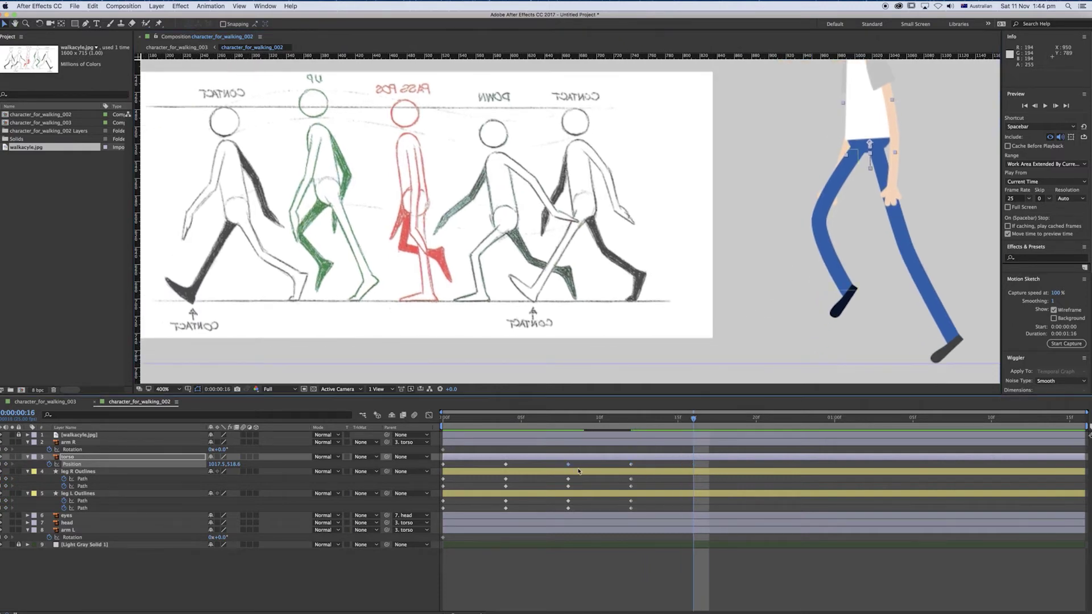
{"action": "left_click", "coordinate": [630, 479]}
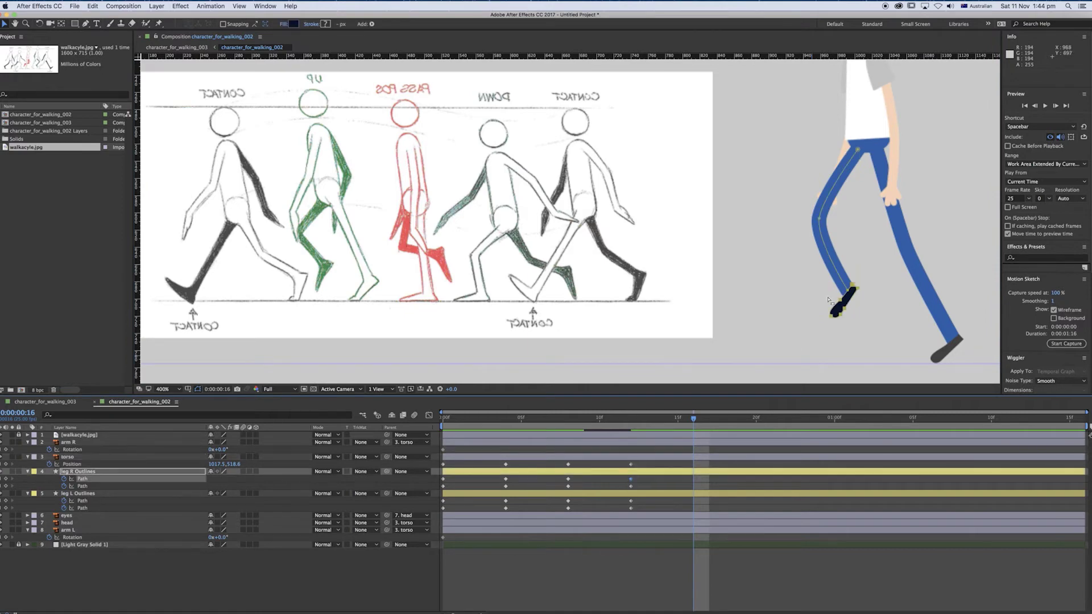
{"action": "left_click_drag", "start_coordinate": [862, 278], "coordinate": [812, 332]}
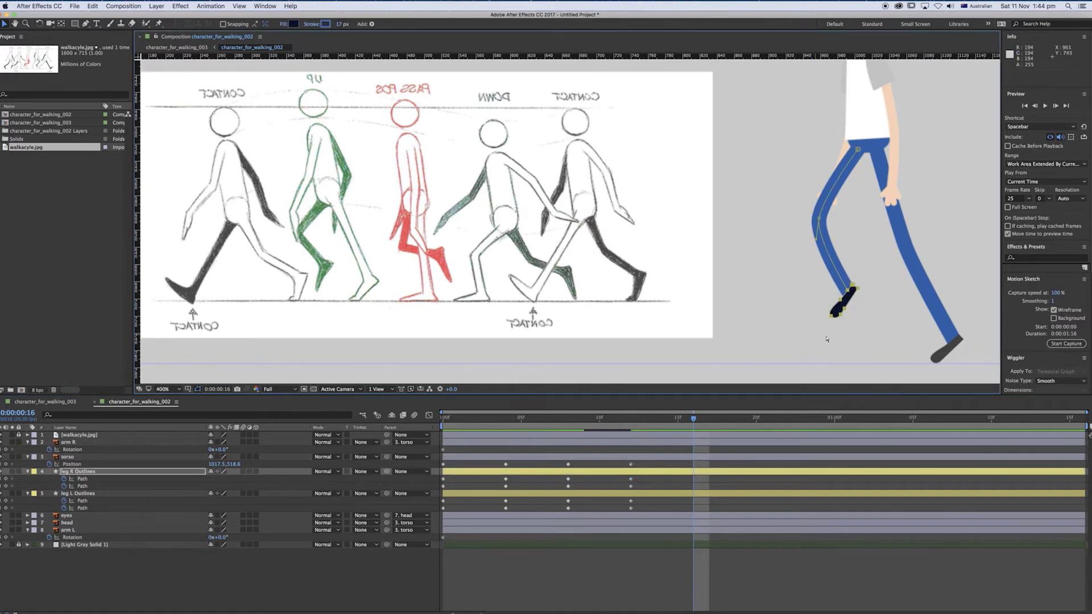
{"action": "double_click", "coordinate": [839, 311]}
{"action": "left_click_drag", "start_coordinate": [866, 290], "coordinate": [772, 334]}
{"action": "key", "text": "Return"}
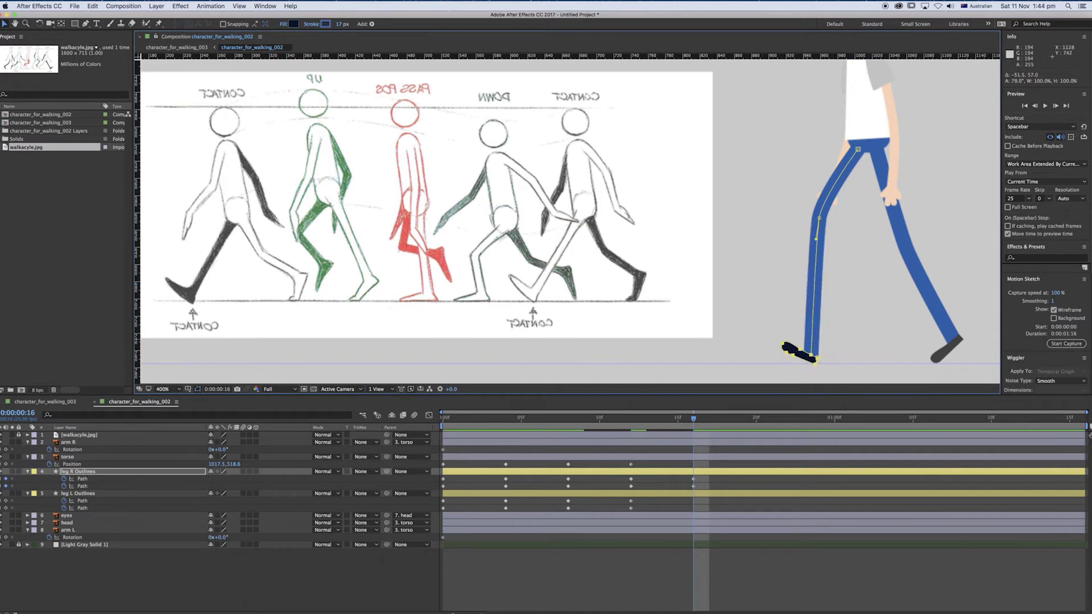
Straighten leg R at 0:00:00:16 by moving its knee point in line between hip and ankle and raising the hip point slightly.
{"action": "left_click_drag", "start_coordinate": [819, 218], "coordinate": [835, 244]}
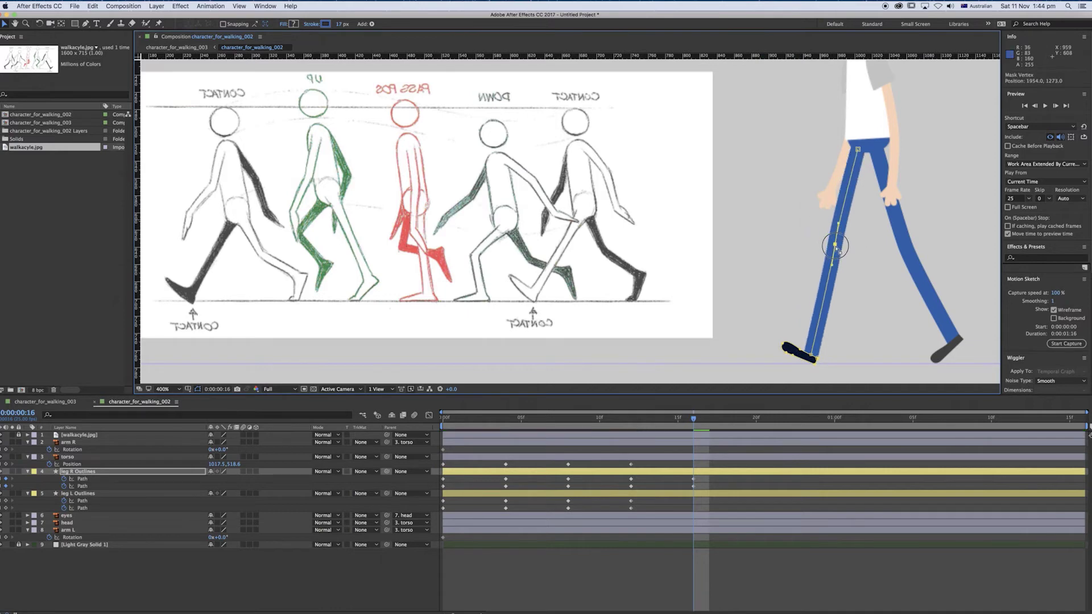
{"action": "left_click_drag", "start_coordinate": [858, 149], "coordinate": [858, 146]}
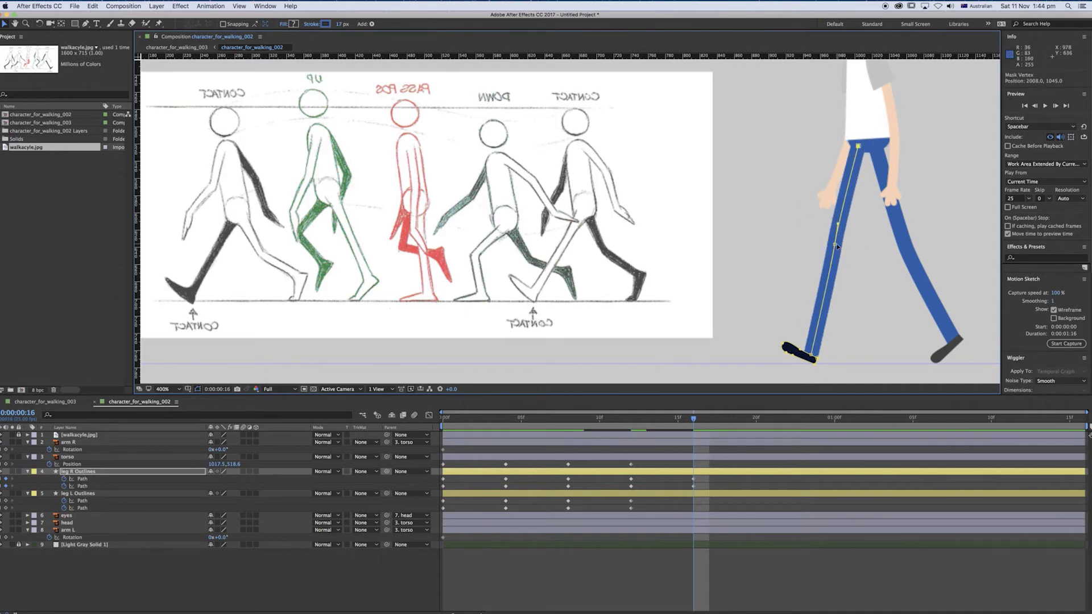
{"action": "left_click_drag", "start_coordinate": [832, 266], "coordinate": [835, 247]}
{"action": "left_click_drag", "start_coordinate": [899, 262], "coordinate": [849, 252]}
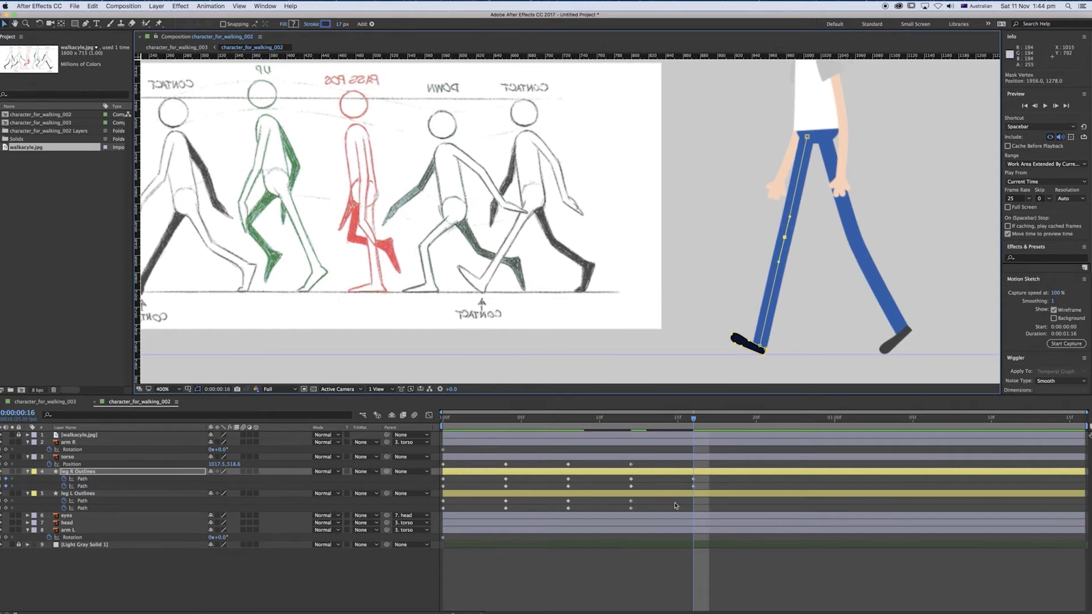
Bend leg L slightly at 0:00:00:16 by moving its knee point left and down.
{"action": "left_click", "coordinate": [638, 505]}
{"action": "left_click", "coordinate": [632, 502]}
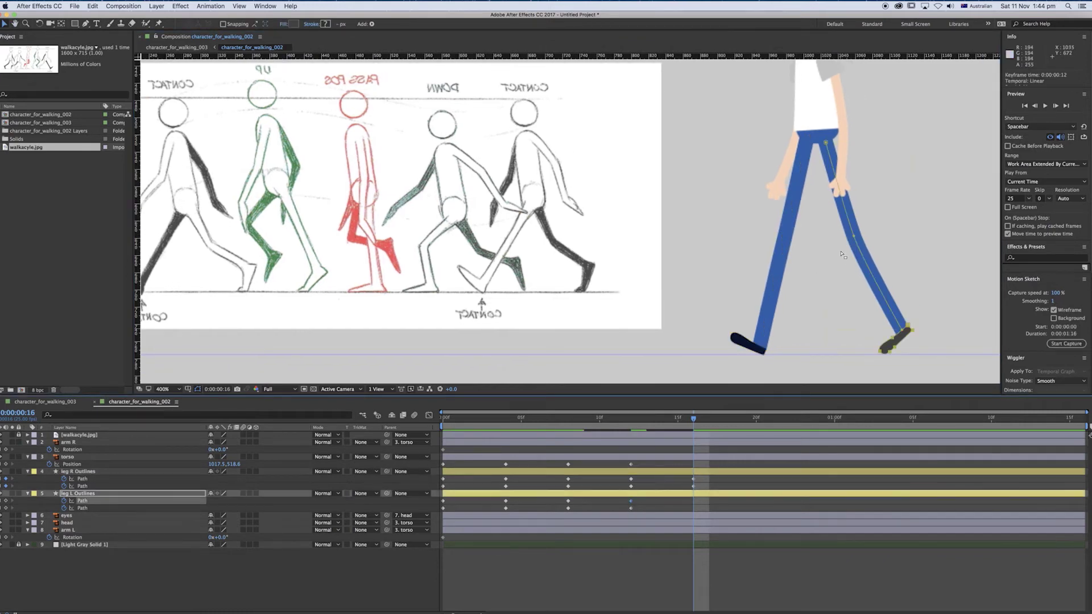
{"action": "left_click_drag", "start_coordinate": [853, 238], "coordinate": [844, 242]}
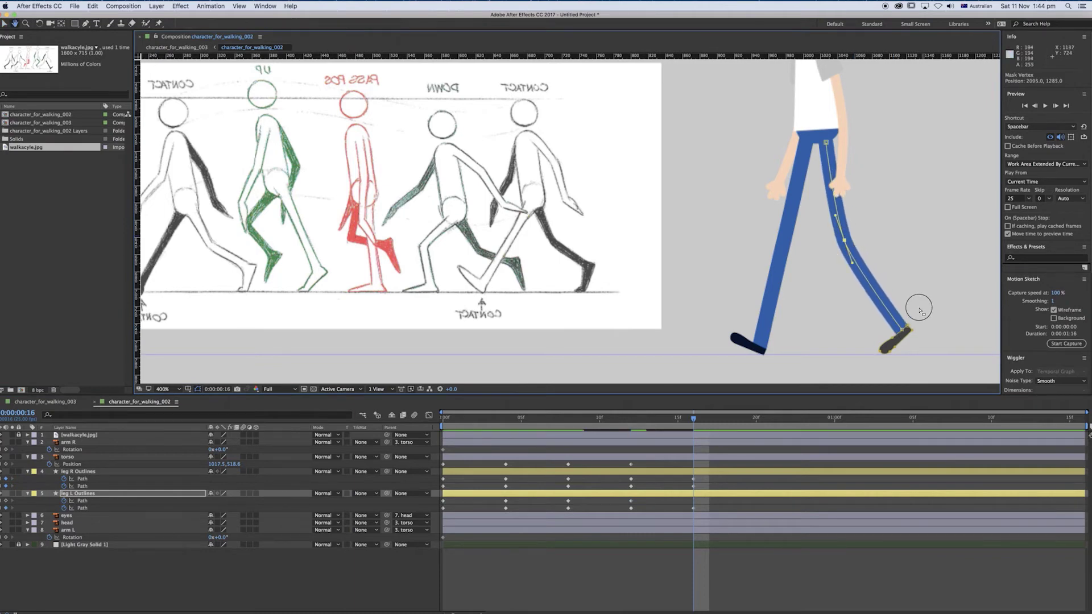
{"action": "left_click_drag", "start_coordinate": [922, 312], "coordinate": [948, 308]}
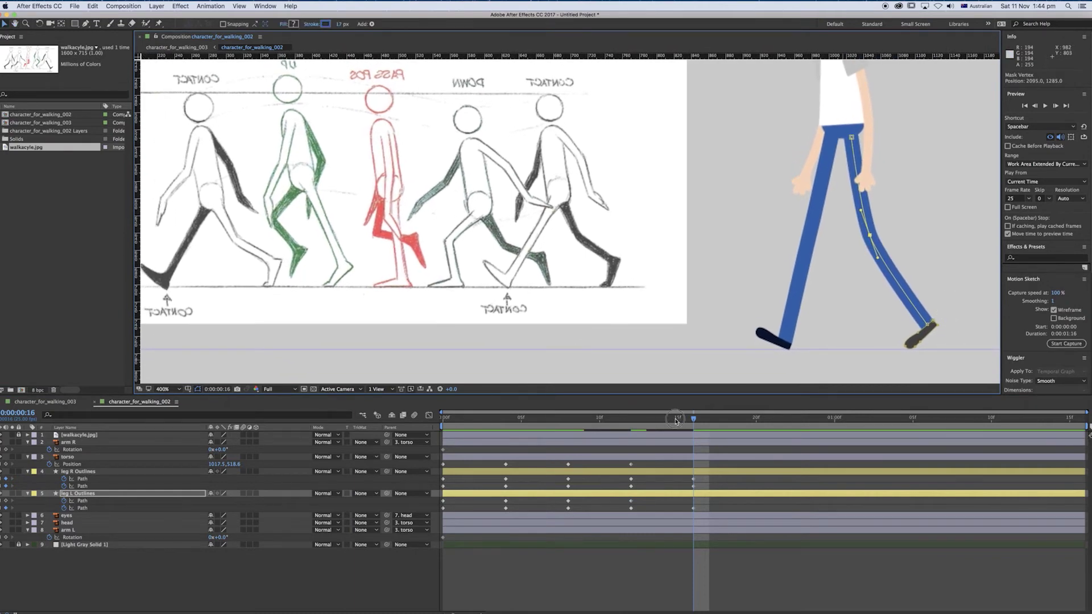
At 0:00:00:12, move leg L's ankle and shoe left along the ground line, shift its knee point slightly left, and raise the hip point slightly.
{"action": "left_click_drag", "start_coordinate": [677, 421], "coordinate": [635, 432]}
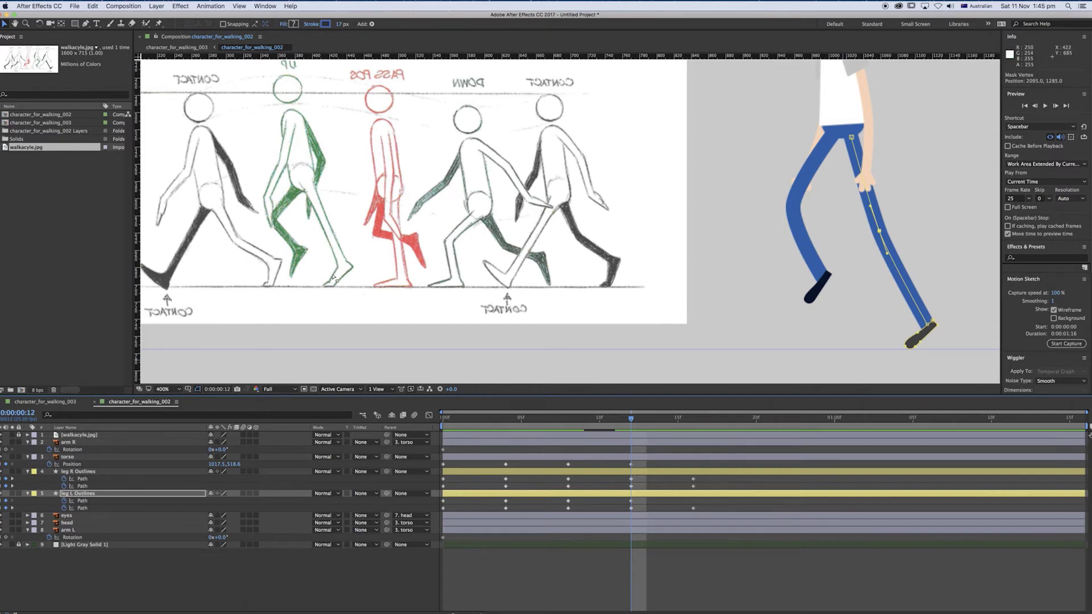
{"action": "left_click_drag", "start_coordinate": [944, 308], "coordinate": [898, 337]}
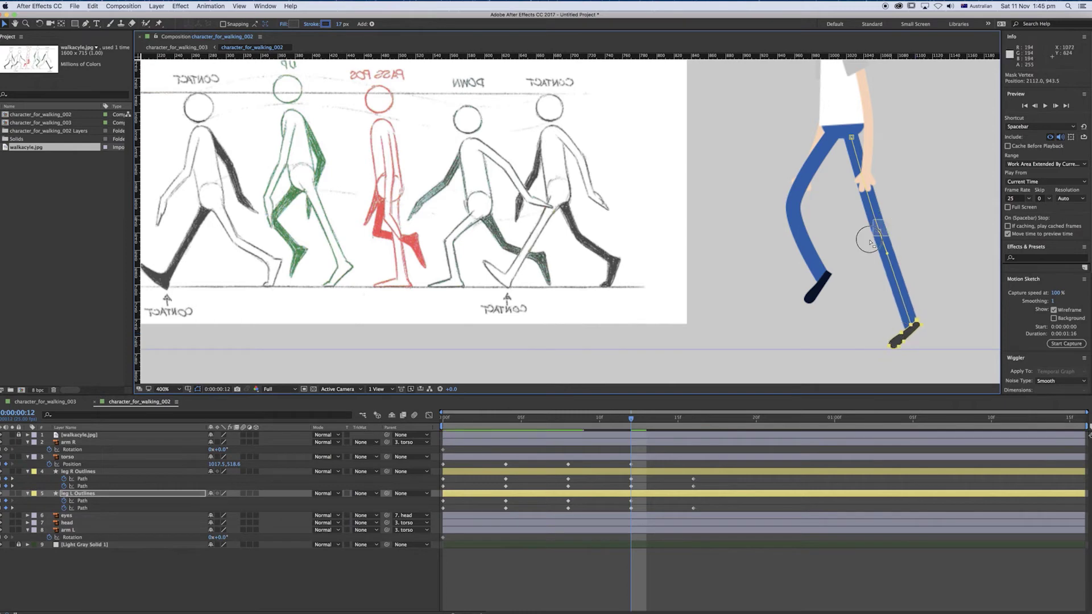
{"action": "left_click_drag", "start_coordinate": [879, 232], "coordinate": [873, 231]}
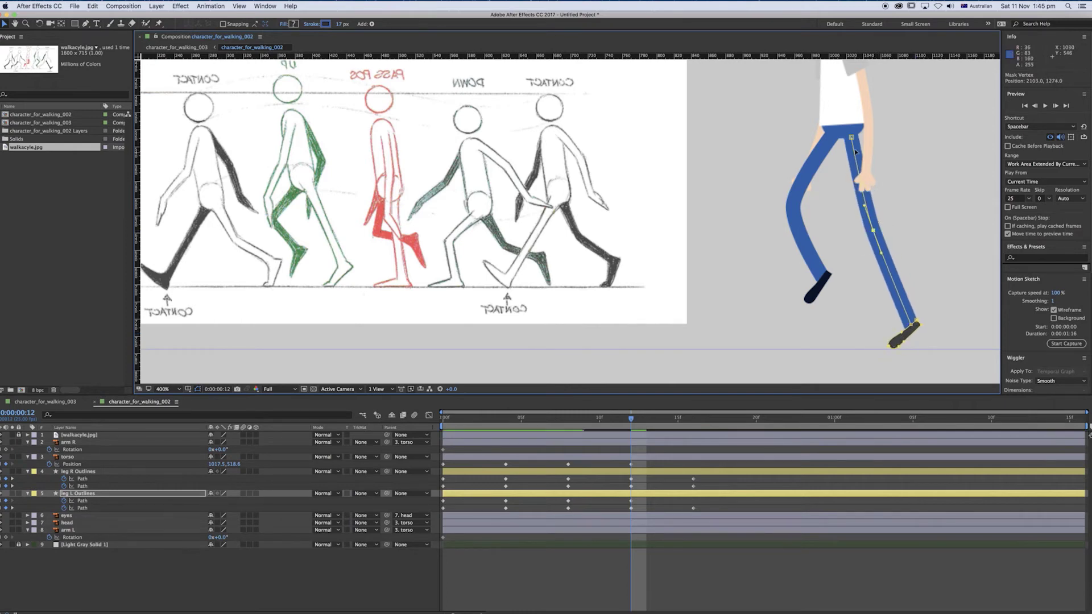
{"action": "left_click_drag", "start_coordinate": [853, 138], "coordinate": [851, 133]}
Delete leg L's path keyframes at 0:00:00:16.
{"action": "left_click_drag", "start_coordinate": [641, 417], "coordinate": [694, 431]}
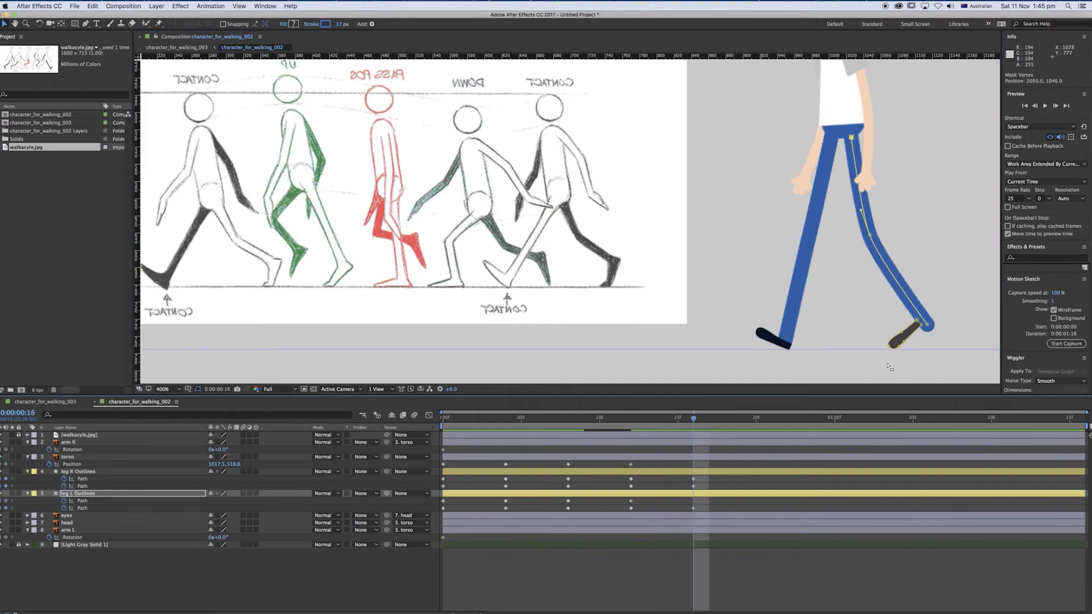
{"action": "left_click_drag", "start_coordinate": [725, 499], "coordinate": [687, 514]}
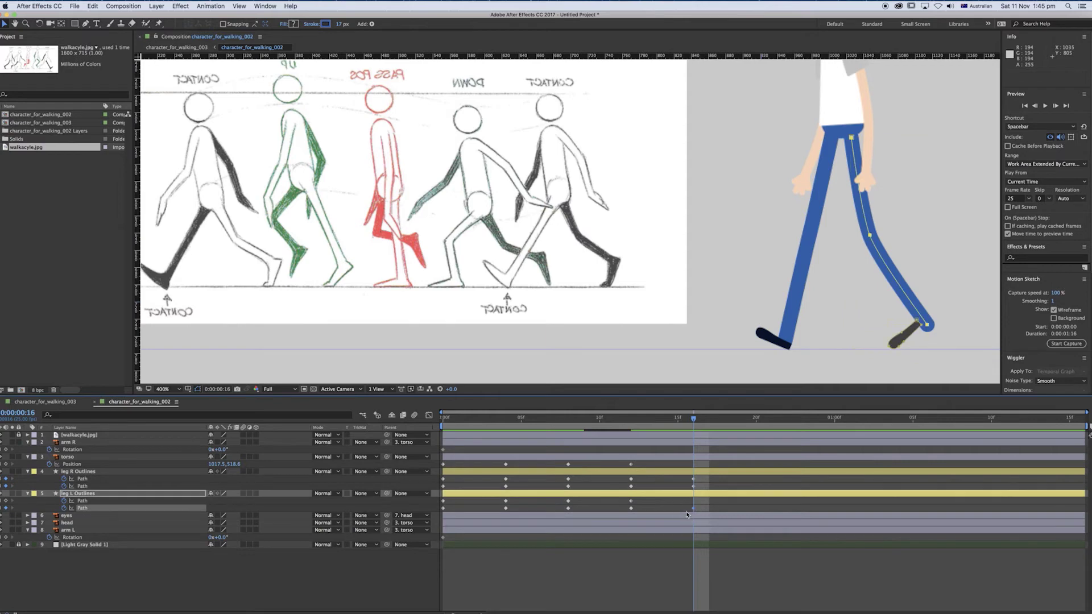
{"action": "key", "text": "Delete"}
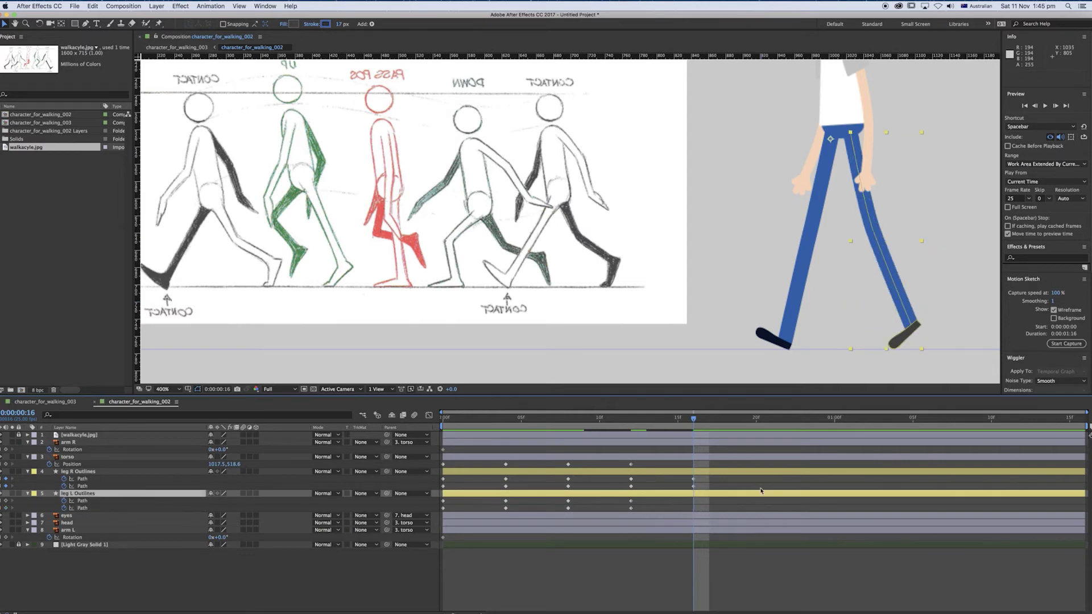
At 0:00:00:16, move leg L's ankle and shoe right, rotate them -10 degrees, and raise them slightly for the rear contact pose.
{"action": "left_click", "coordinate": [631, 502]}
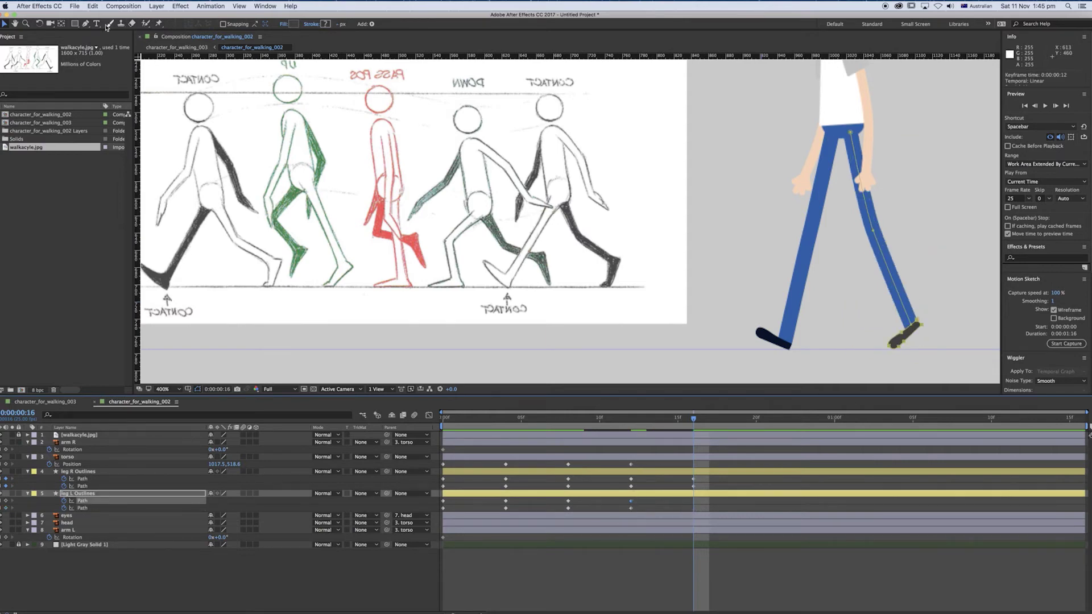
{"action": "left_click", "coordinate": [85, 23]}
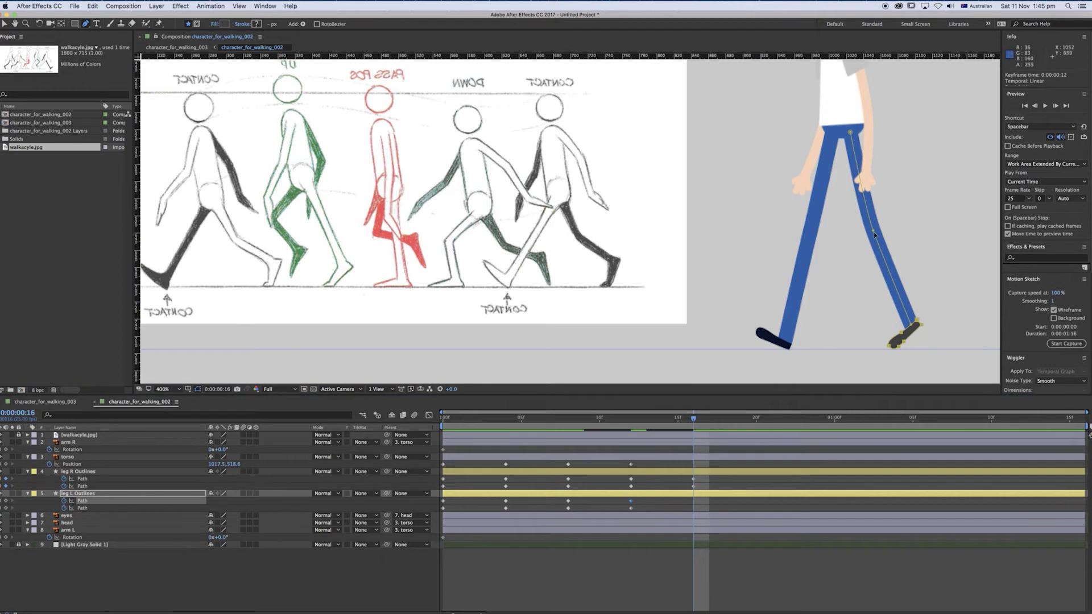
{"action": "key", "text": "v"}
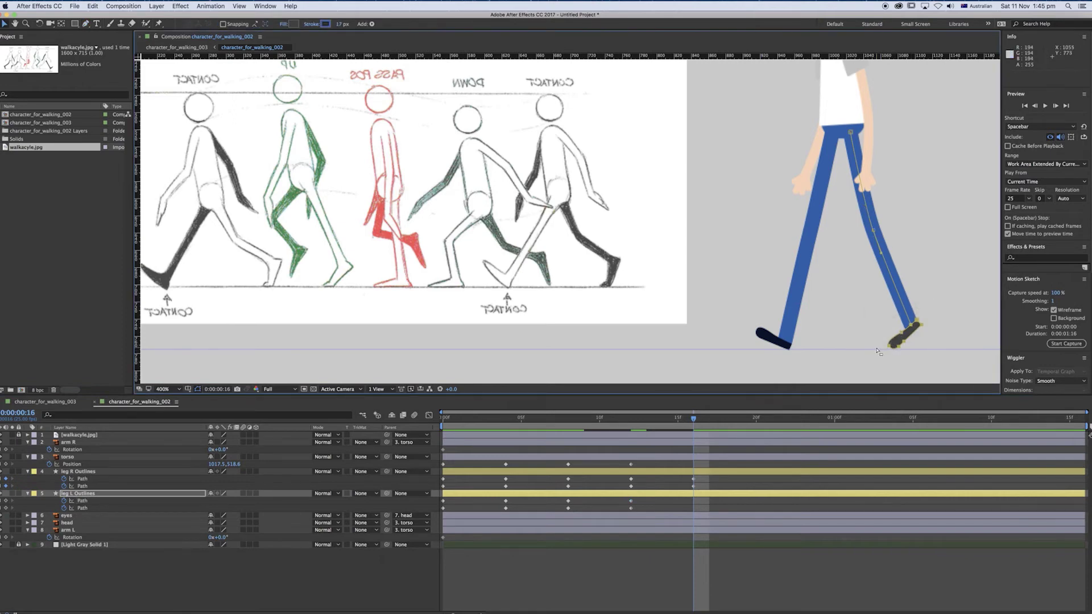
{"action": "left_click_drag", "start_coordinate": [913, 332], "coordinate": [943, 320]}
{"action": "double_click", "coordinate": [926, 330]}
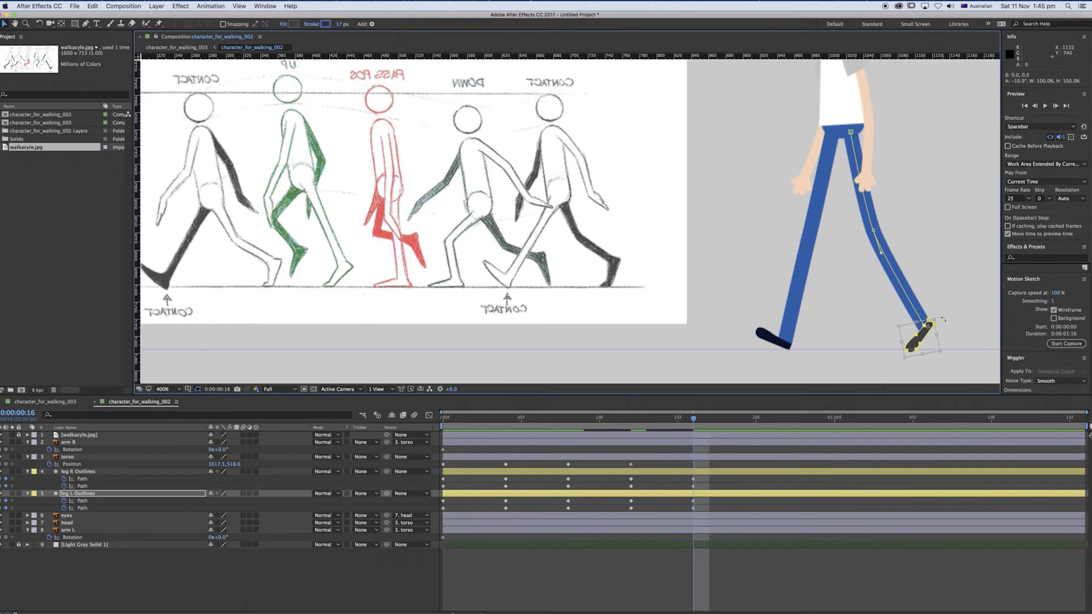
{"action": "key", "text": "Up"}
{"action": "key", "text": "Up"}
{"action": "key", "text": "Return"}
Compare the pose at 0:00:00:12 with the reference sheet and preview the walk from the first frame.
{"action": "key", "text": "space"}
{"action": "left_click_drag", "start_coordinate": [819, 267], "coordinate": [859, 268]}
{"action": "left_click_drag", "start_coordinate": [693, 418], "coordinate": [631, 419]}
{"action": "scroll", "coordinate": [763, 236], "scroll_direction": "up", "scroll_amount": 2}
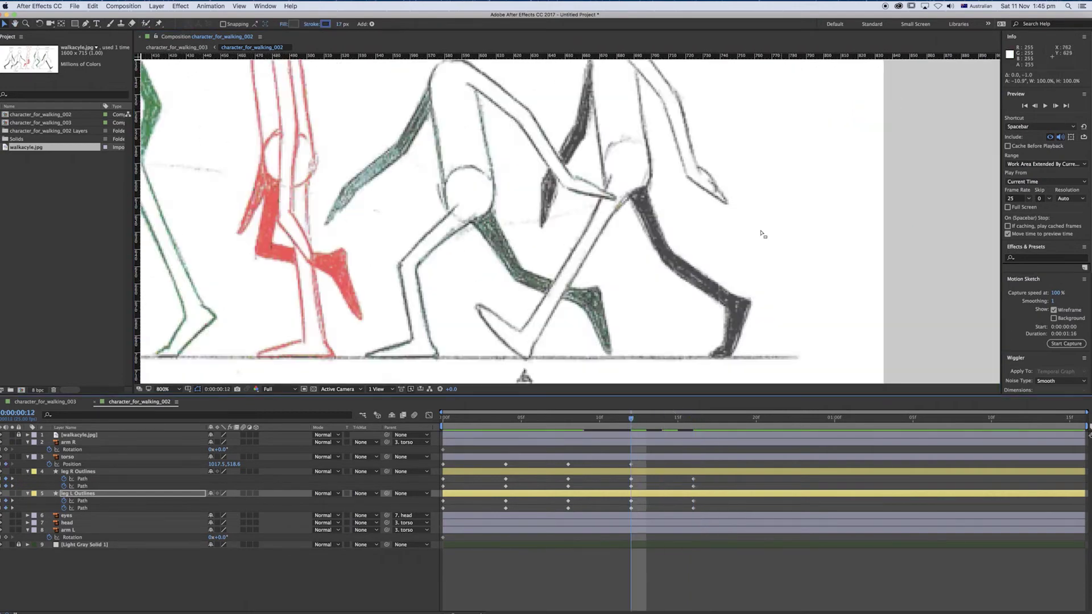
{"action": "scroll", "coordinate": [775, 239], "scroll_direction": "down", "scroll_amount": 2}
{"action": "scroll", "coordinate": [759, 265], "scroll_direction": "down", "scroll_amount": 1}
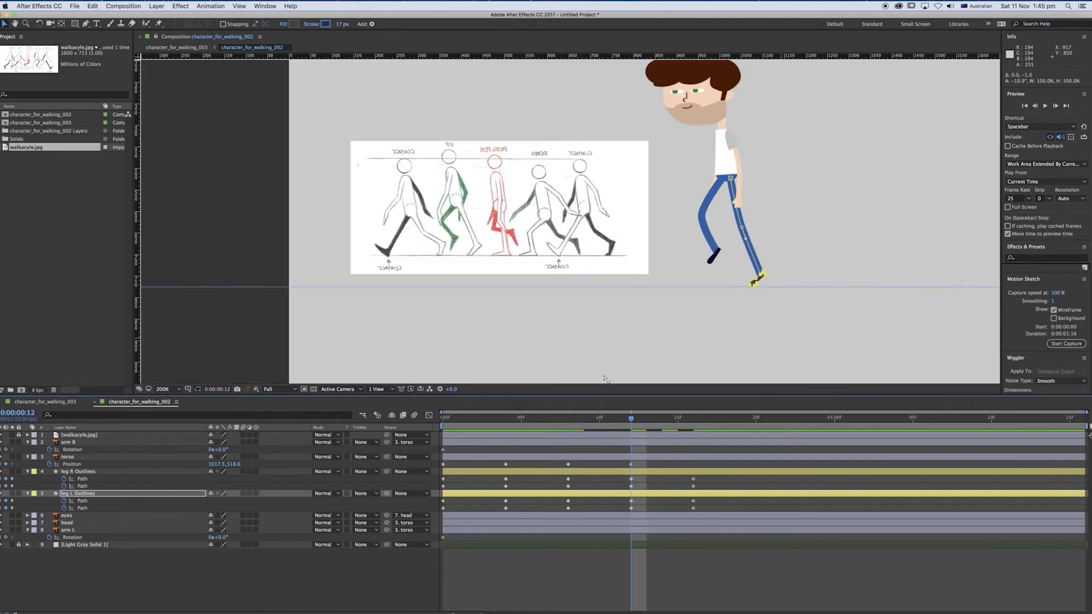
{"action": "left_click_drag", "start_coordinate": [602, 424], "coordinate": [431, 436]}
{"action": "key", "text": "space"}
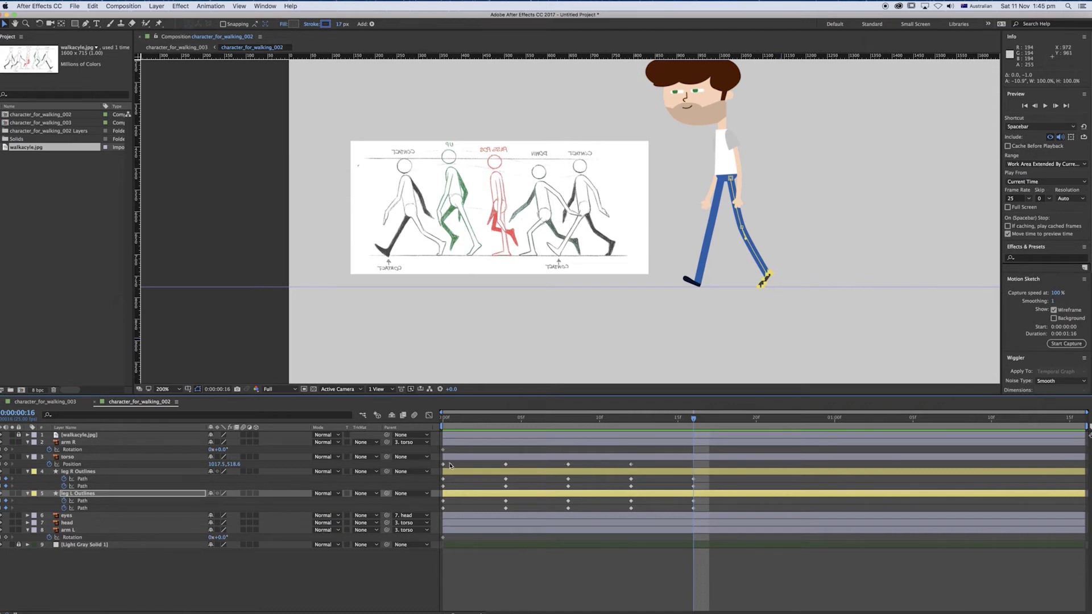
Copy the torso's first position keyframe (1017.5, 530.6) to 0:00:00:16.
{"action": "left_click", "coordinate": [443, 464]}
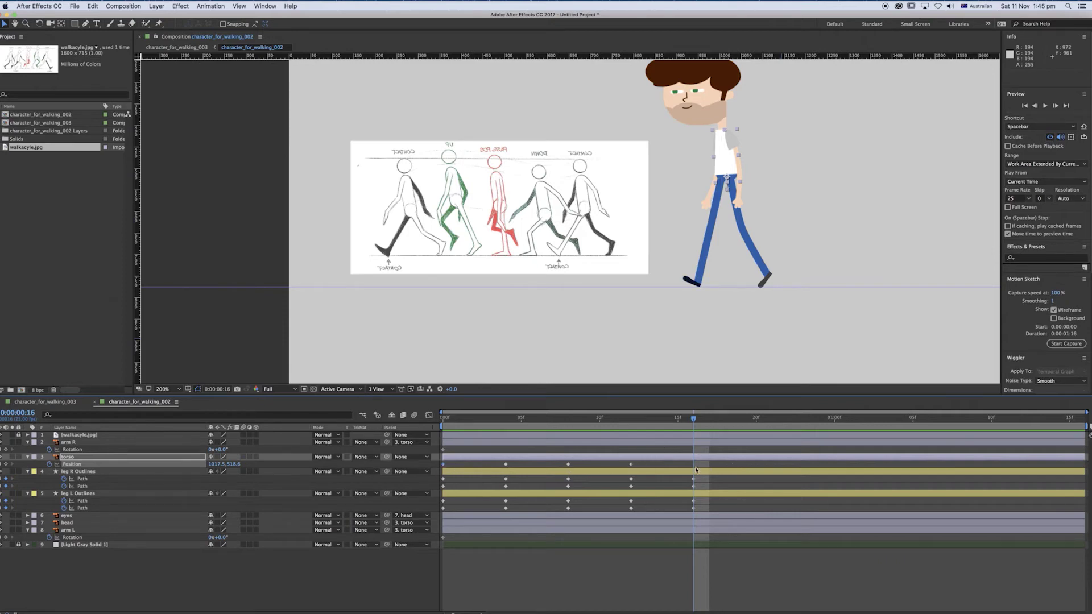
{"action": "key", "text": "super+v"}
{"action": "key", "text": "space"}
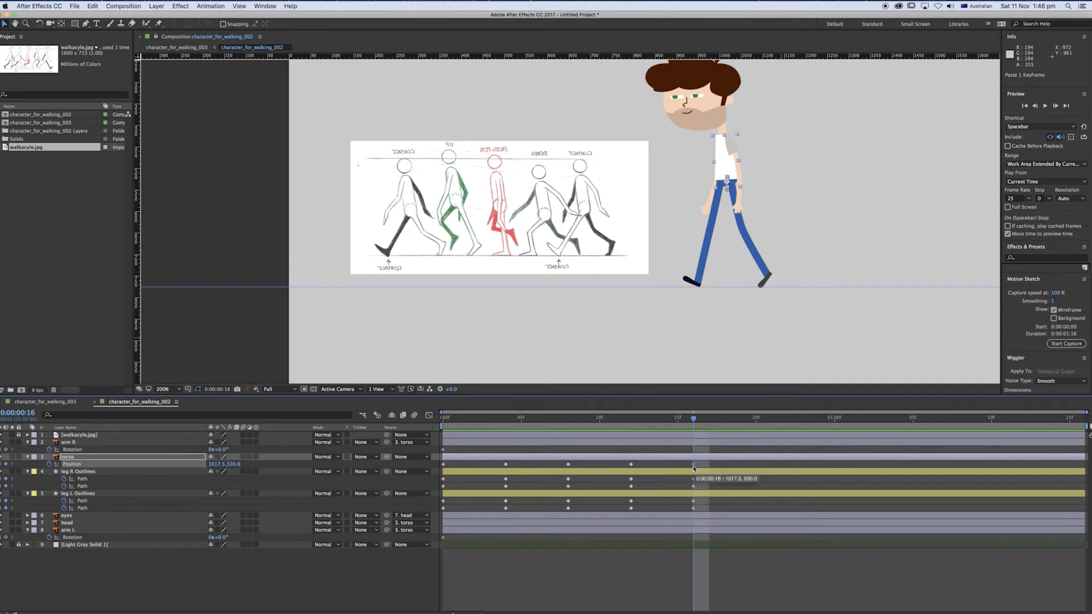
Trim the work area to a duration of 0:00:00:16 and preview the looping half cycle.
{"action": "key", "text": "n"}
{"action": "left_click_drag", "start_coordinate": [712, 426], "coordinate": [694, 426]}
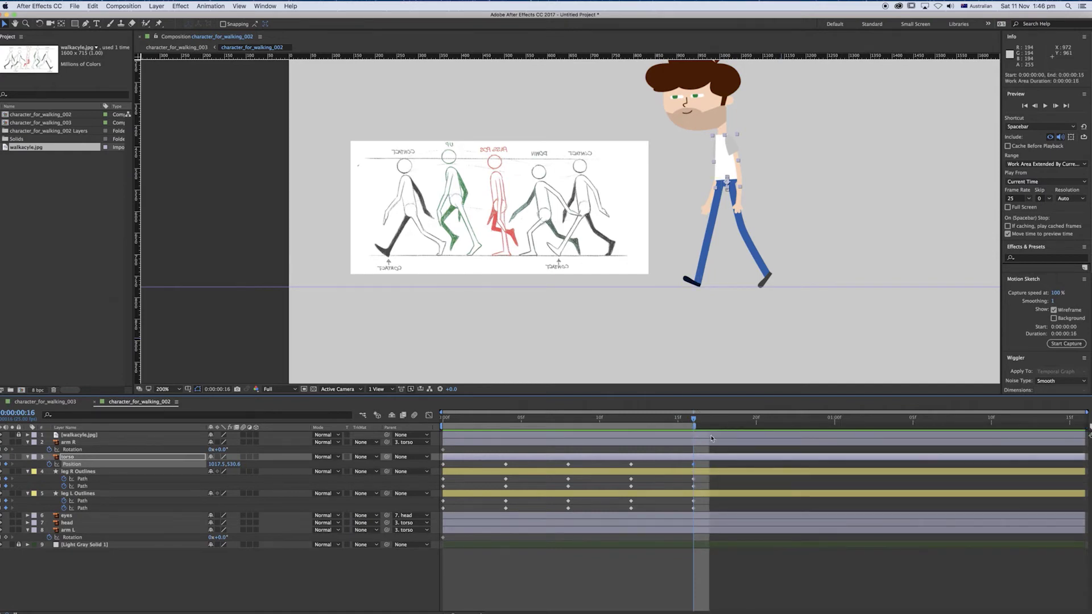
{"action": "left_click", "coordinate": [686, 420]}
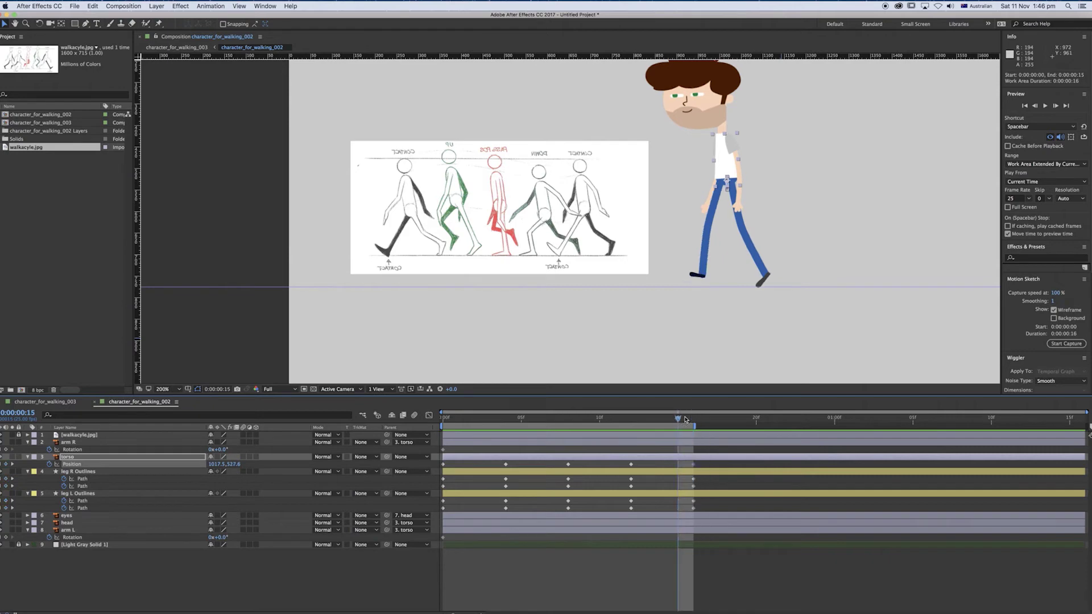
{"action": "key", "text": "space"}
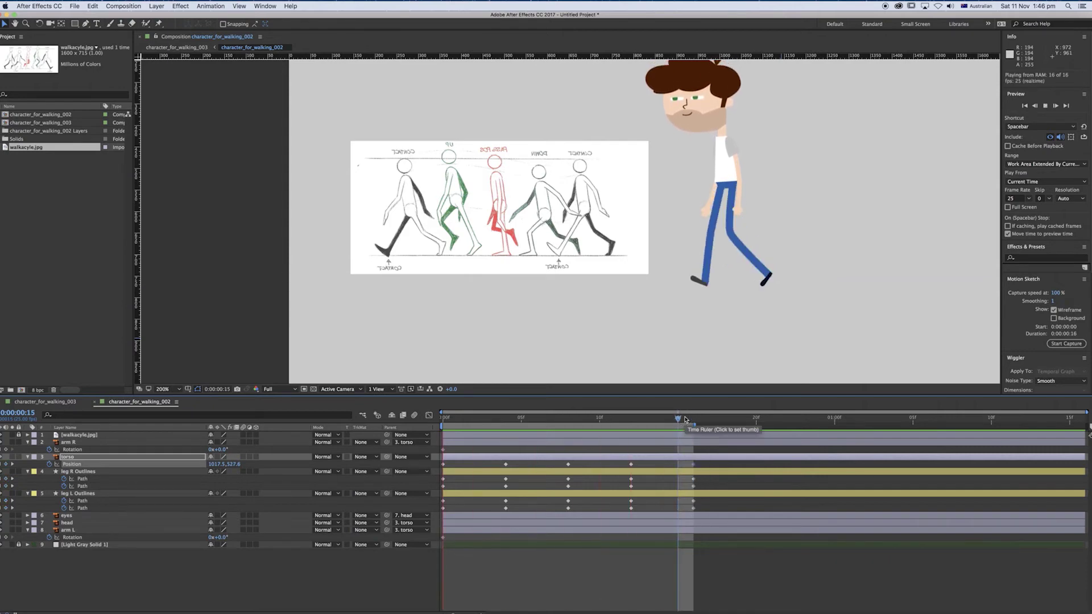
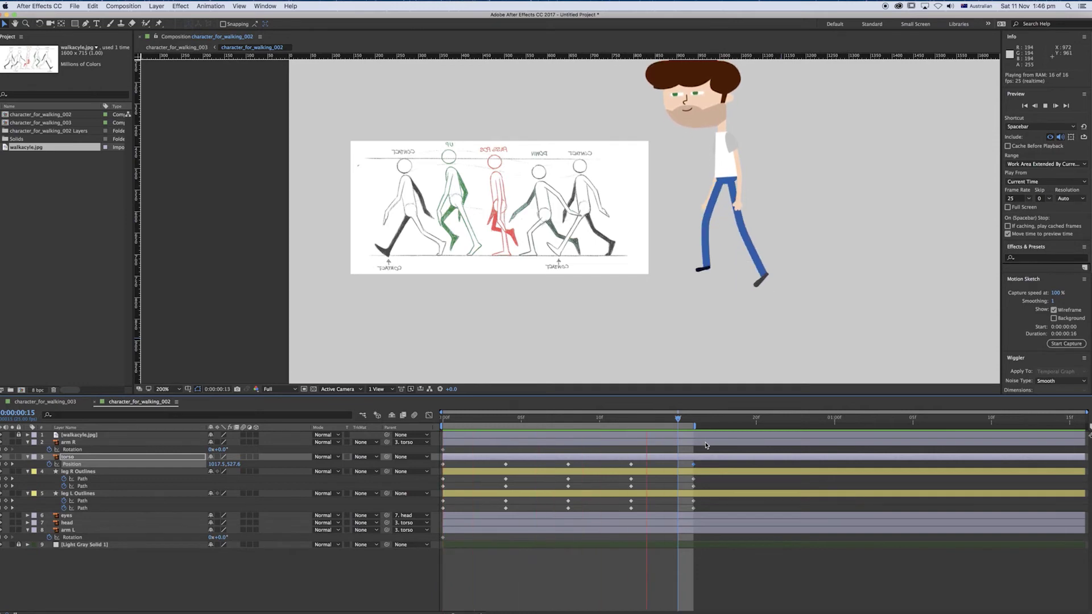
{"action": "key", "text": "space"}
At 0:00:00:00, move leg R's knee point right and down to match the rear leg's bend at 0:00:00:16.
{"action": "left_click_drag", "start_coordinate": [486, 418], "coordinate": [699, 461]}
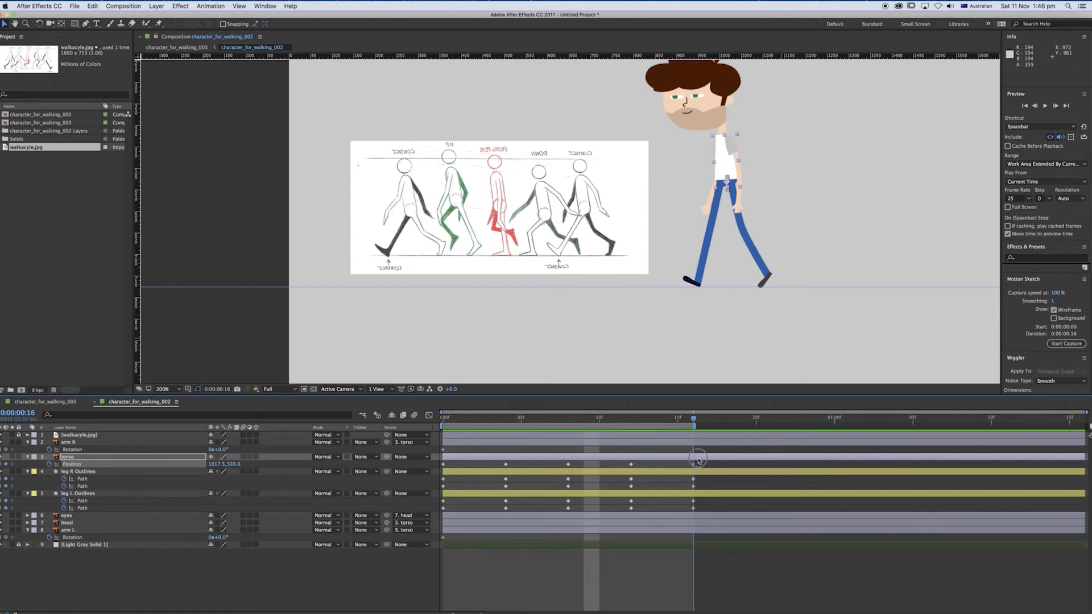
{"action": "left_click", "coordinate": [444, 418]}
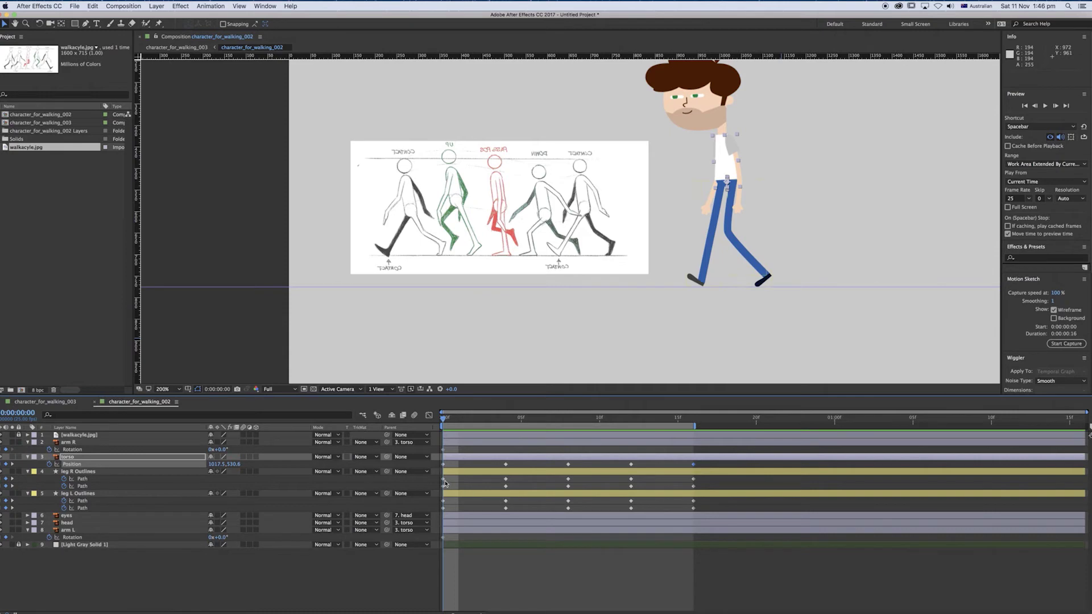
{"action": "left_click", "coordinate": [443, 481]}
{"action": "mouse_move", "coordinate": [742, 227]}
{"action": "left_mouse_down"}
{"action": "mouse_move", "coordinate": [720, 238]}
{"action": "mouse_move", "coordinate": [740, 231]}
{"action": "left_mouse_up"}
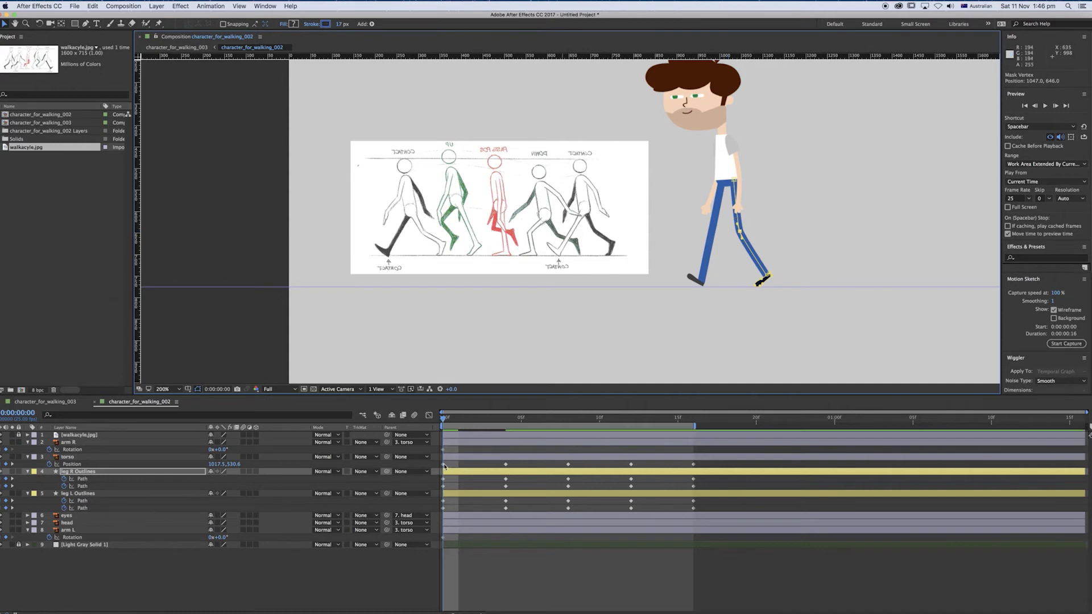
Preview the loop and compare the contact poses at 0:00:00:00 and 0:00:00:16.
{"action": "key", "text": "space"}
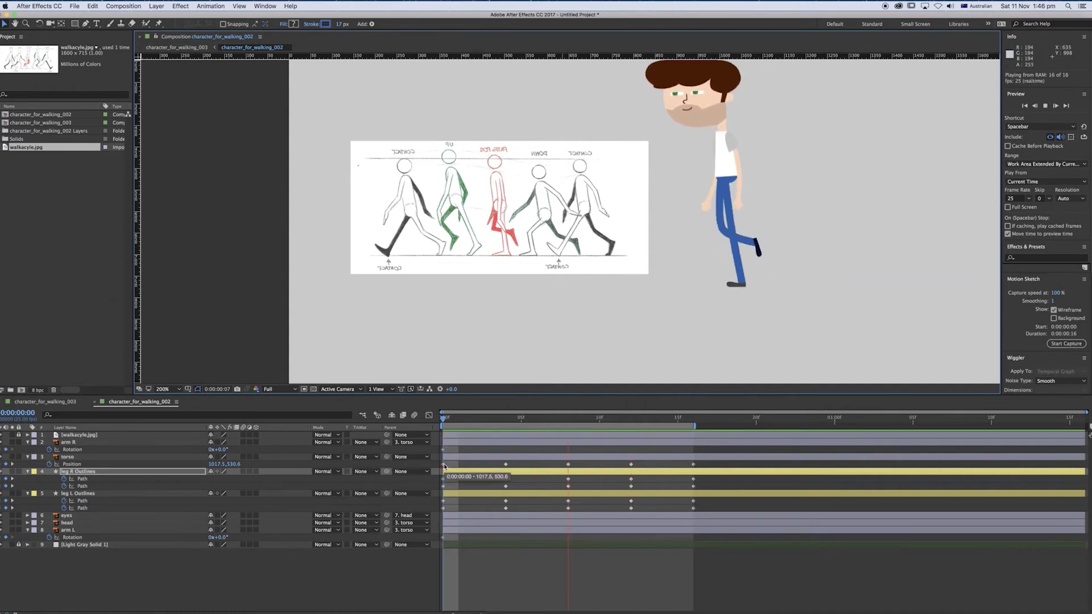
{"action": "key", "text": "space"}
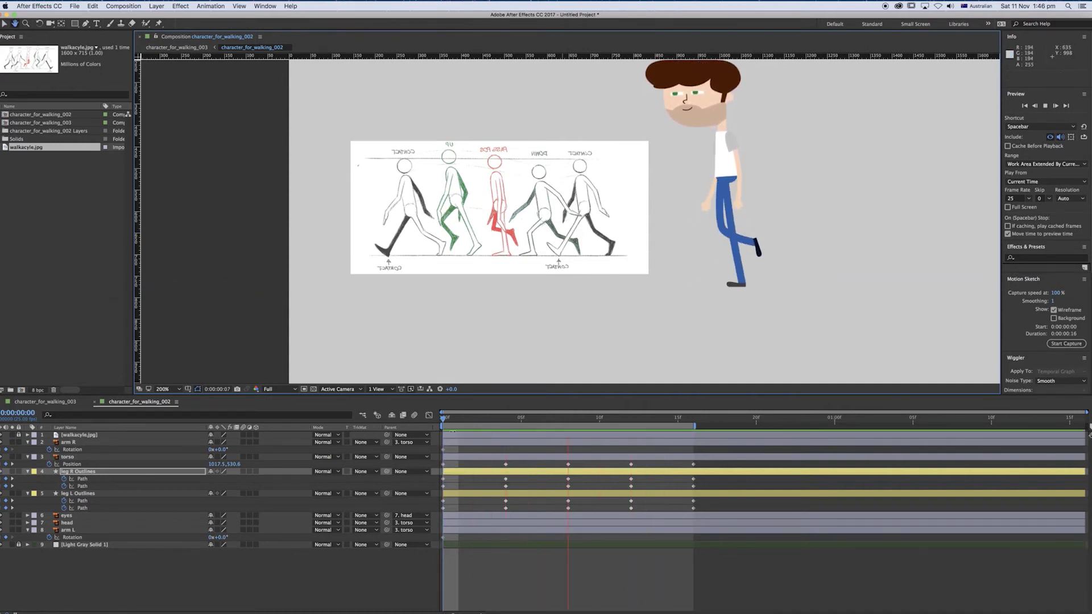
{"action": "key", "text": "Home"}
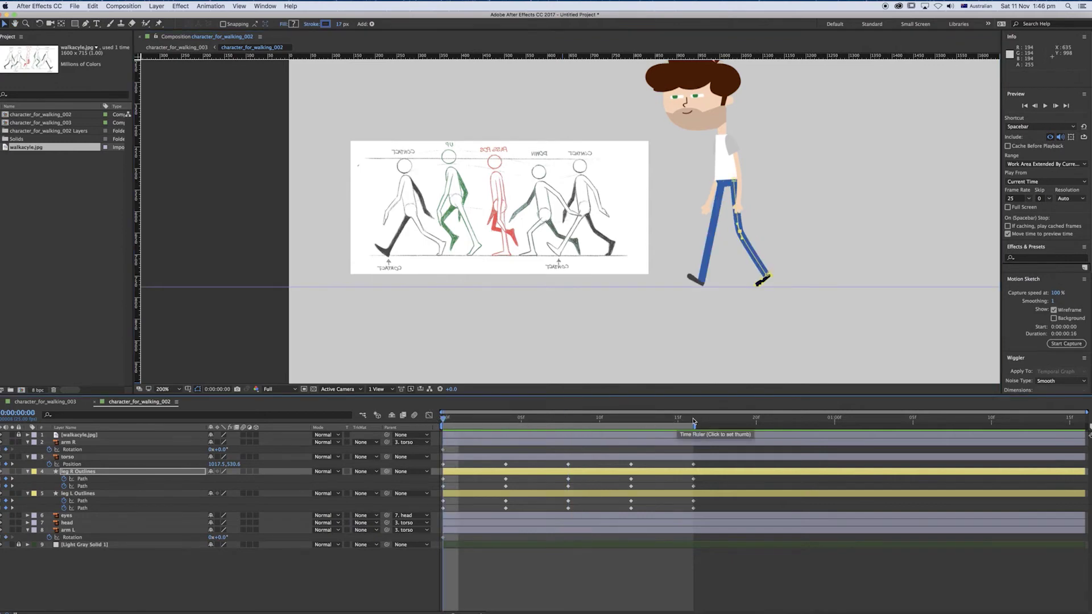
{"action": "left_click", "coordinate": [694, 421]}
{"action": "left_click", "coordinate": [448, 420]}
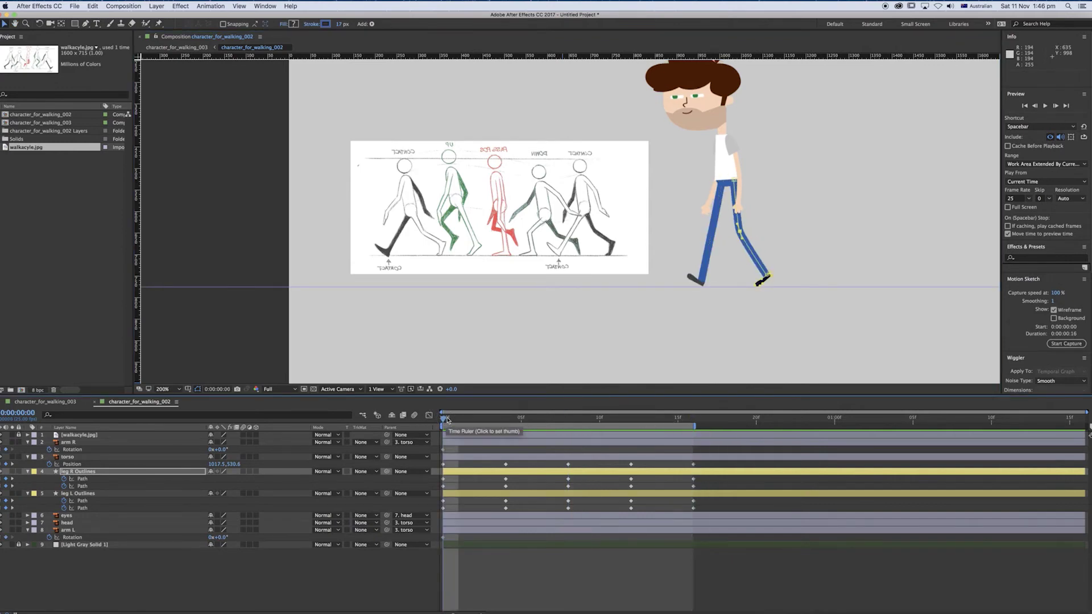
{"action": "left_click", "coordinate": [694, 421]}
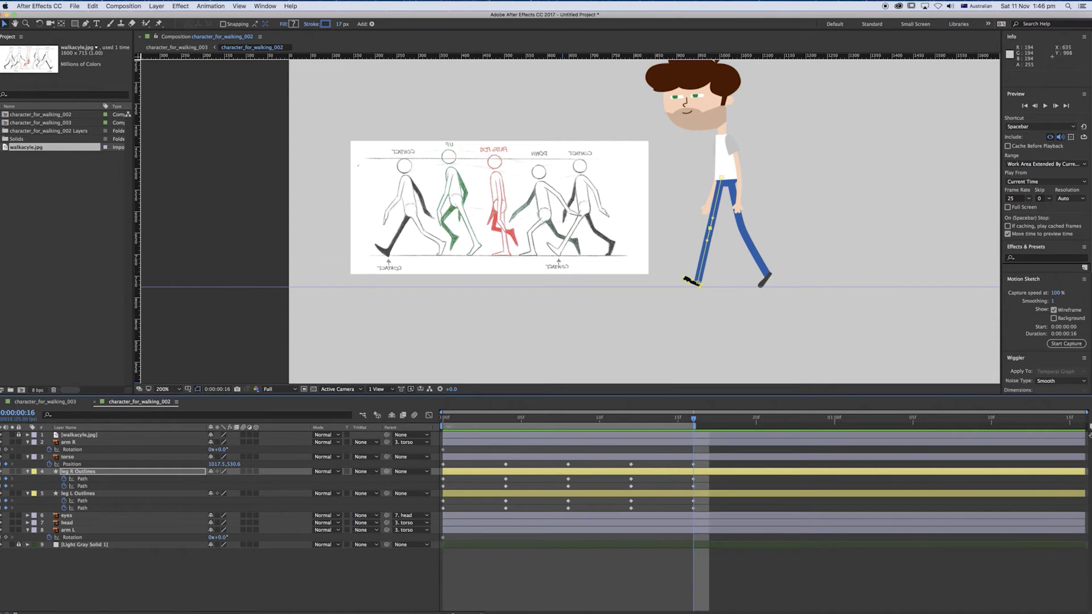
{"action": "key", "text": "Home"}
Add a composition marker at 0:00:00:16 with the comment "halfway".
{"action": "left_click", "coordinate": [691, 423]}
{"action": "left_click_drag", "start_coordinate": [1088, 431], "coordinate": [694, 438]}
{"action": "double_click", "coordinate": [696, 426]}
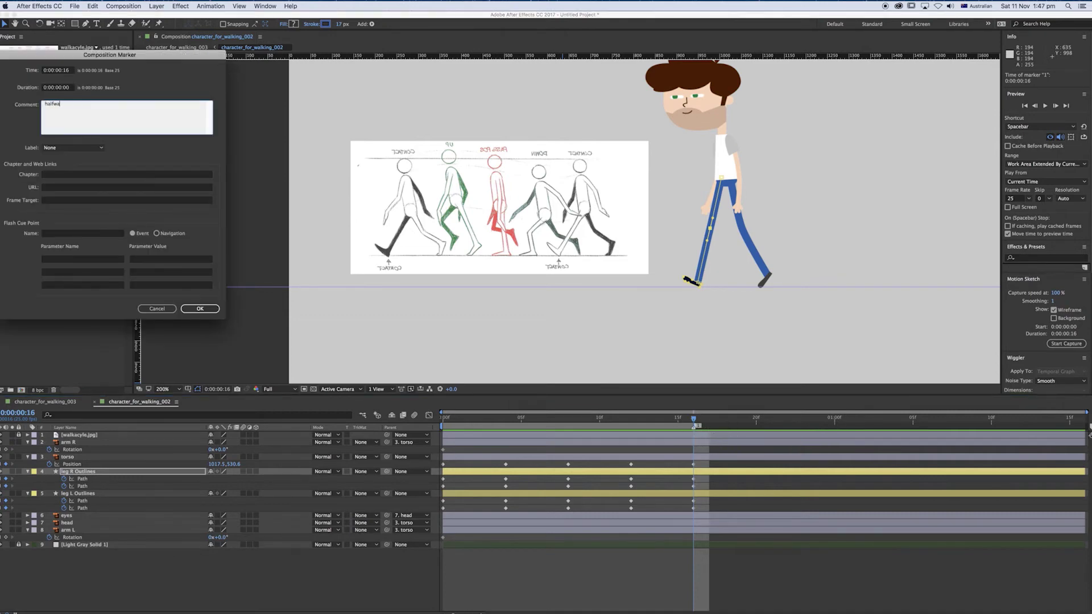
{"action": "key", "text": "Return"}
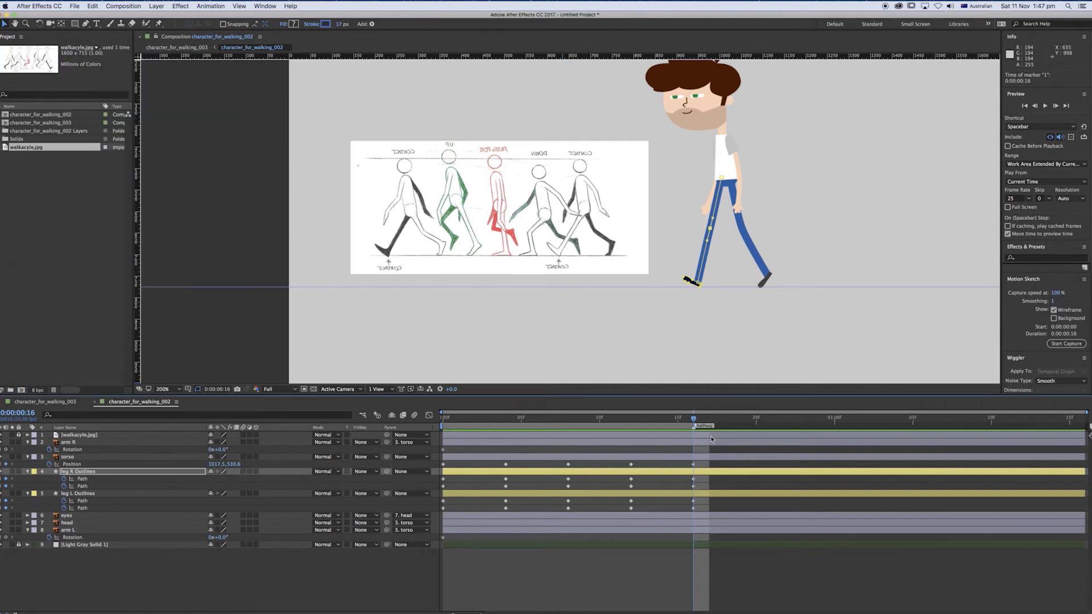
Extend the work area's end to 0:00:01:12 and preview the animation from the halfway marker.
{"action": "left_click_drag", "start_coordinate": [734, 426], "coordinate": [701, 436]}
{"action": "left_click_drag", "start_coordinate": [695, 420], "coordinate": [1024, 463]}
{"action": "key", "text": "n"}
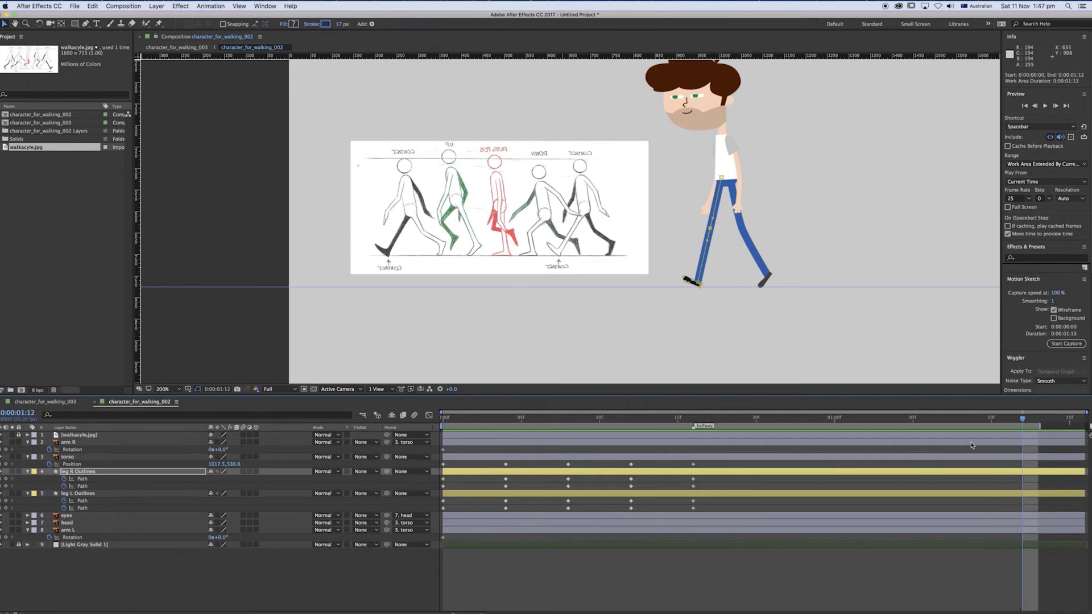
{"action": "left_click", "coordinate": [693, 419]}
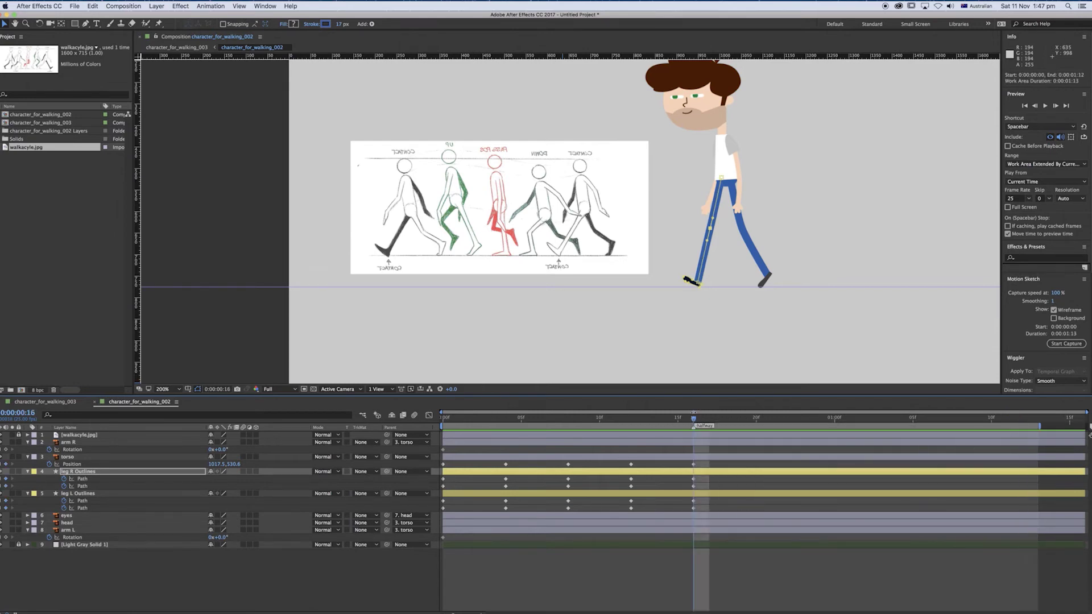
{"action": "key", "text": "space"}
{"action": "key", "text": "space"}
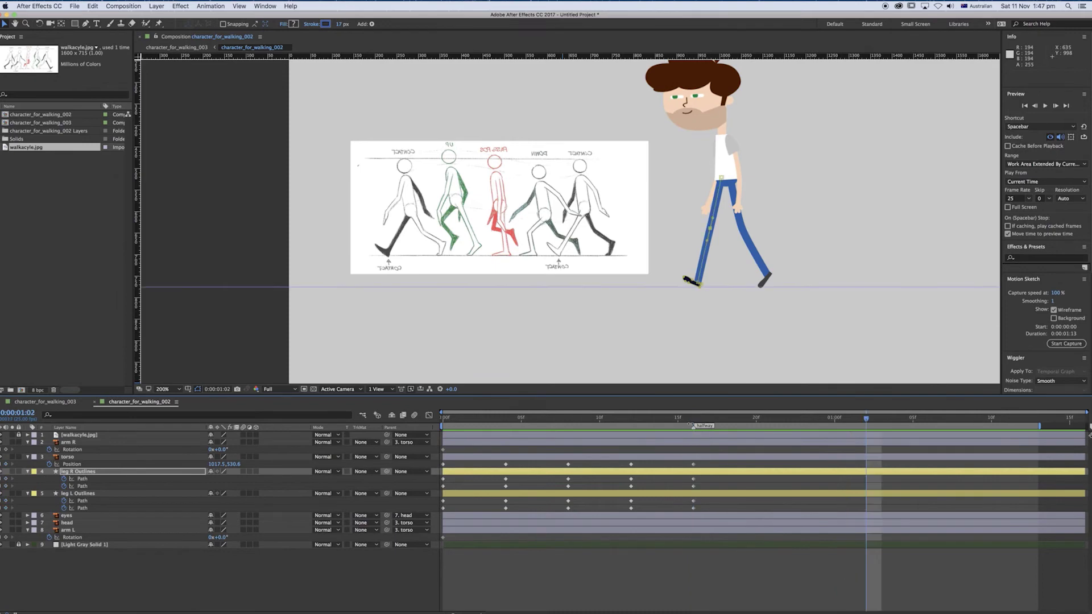
Duplicate the torso's five position keyframes from 0:00:00:16 onward, and set the work area duration to 0:00:01:07.
{"action": "left_click", "coordinate": [694, 419]}
{"action": "left_click_drag", "start_coordinate": [700, 461], "coordinate": [432, 470]}
{"action": "key", "text": "super+c"}
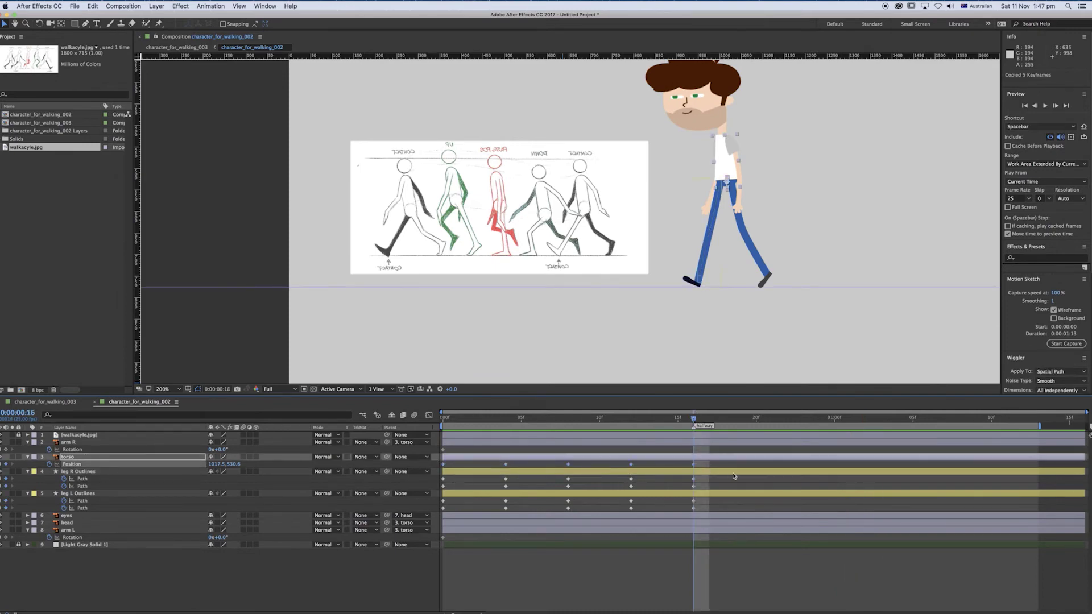
{"action": "key", "text": "super+v"}
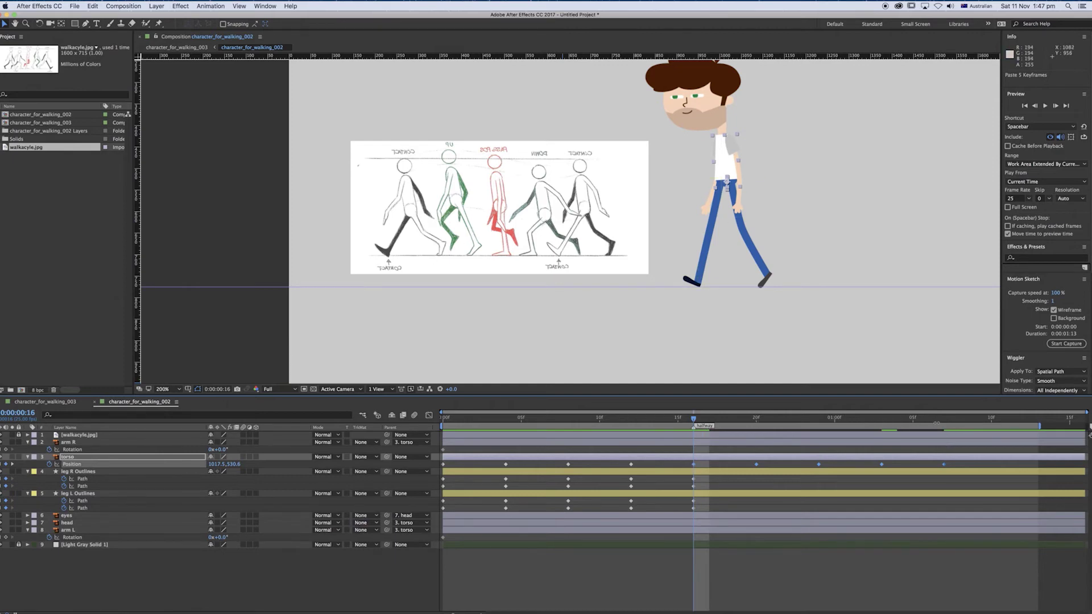
{"action": "left_click_drag", "start_coordinate": [1041, 426], "coordinate": [950, 426]}
{"action": "key", "text": "space"}
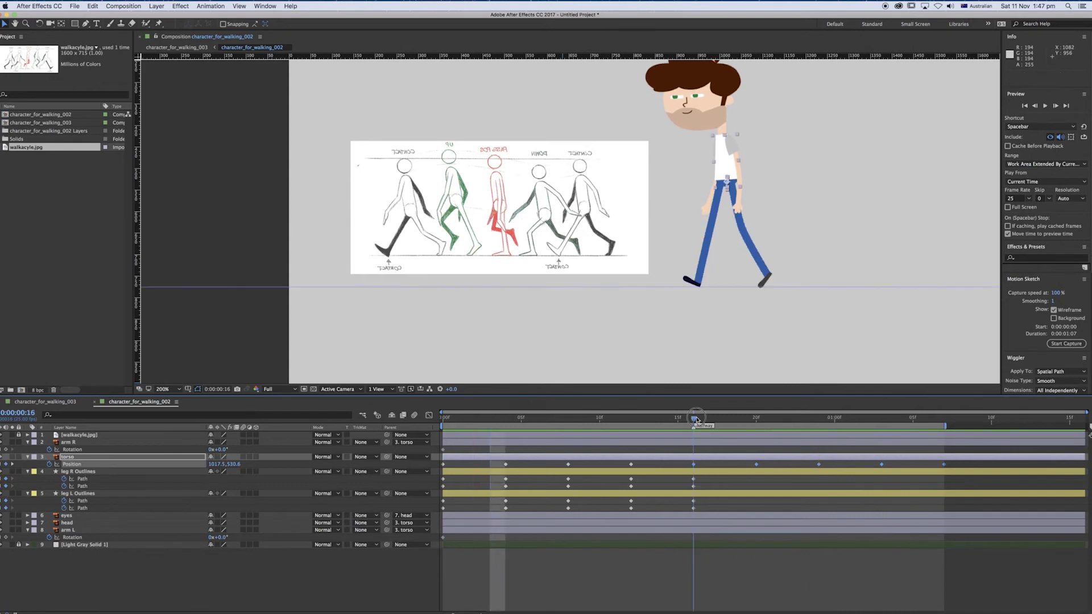
Examine the path keyframes of leg R Outlines and preview the torso's movement from the halfway marker at 0:00:00:16.
{"action": "left_click", "coordinate": [695, 483]}
{"action": "left_click", "coordinate": [694, 481]}
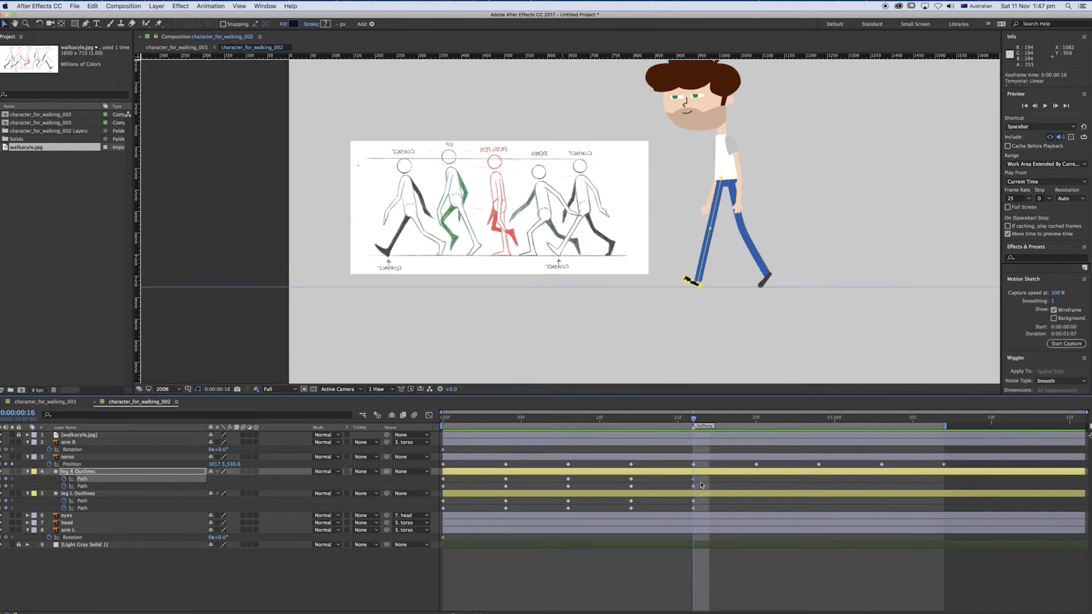
{"action": "left_click_drag", "start_coordinate": [703, 476], "coordinate": [434, 494]}
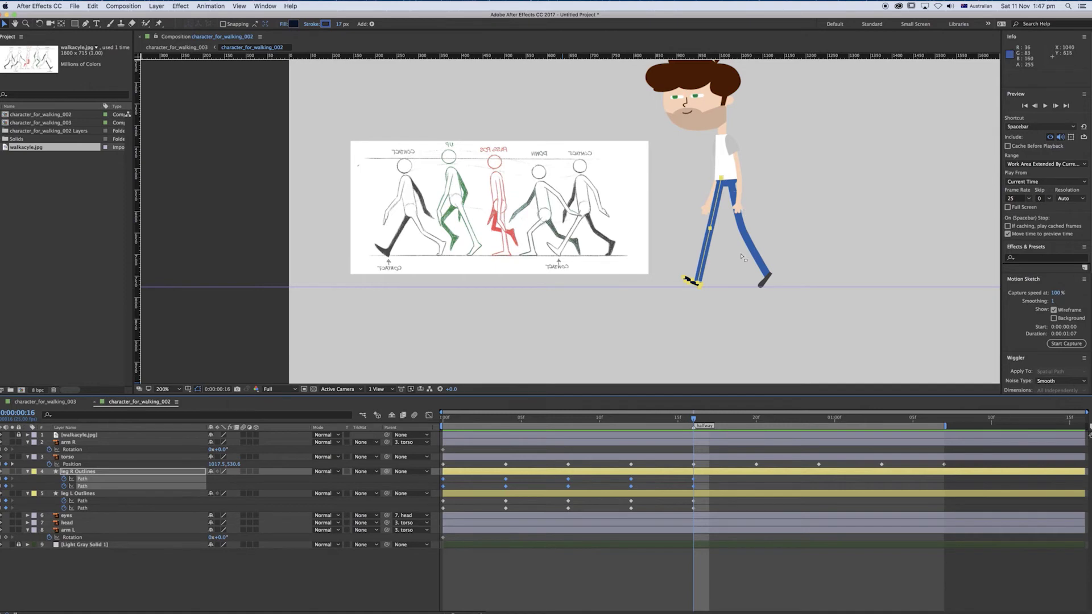
{"action": "left_click", "coordinate": [704, 485]}
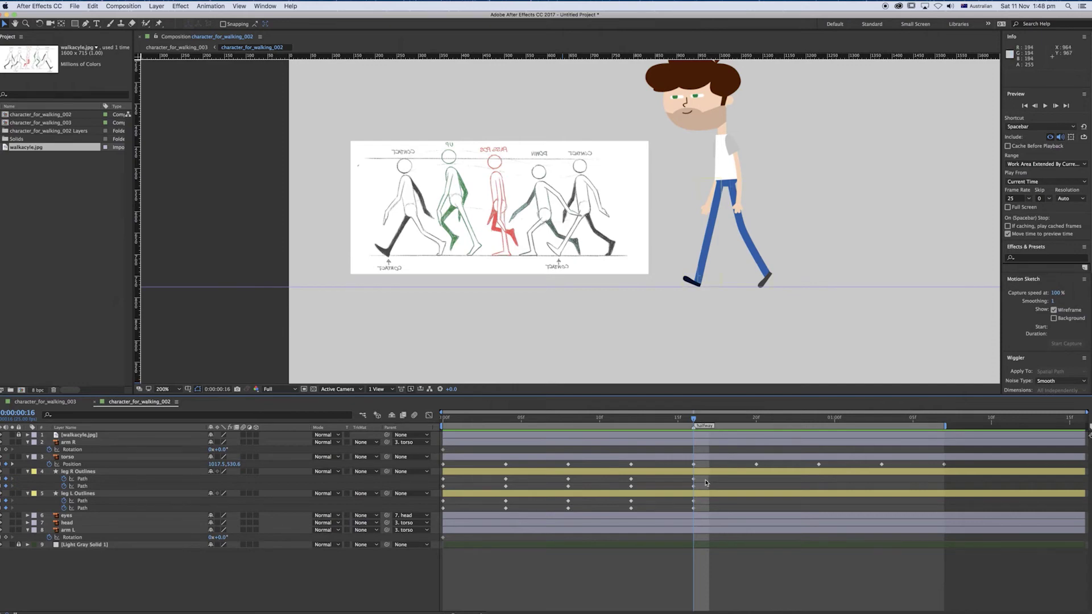
{"action": "key", "text": "space"}
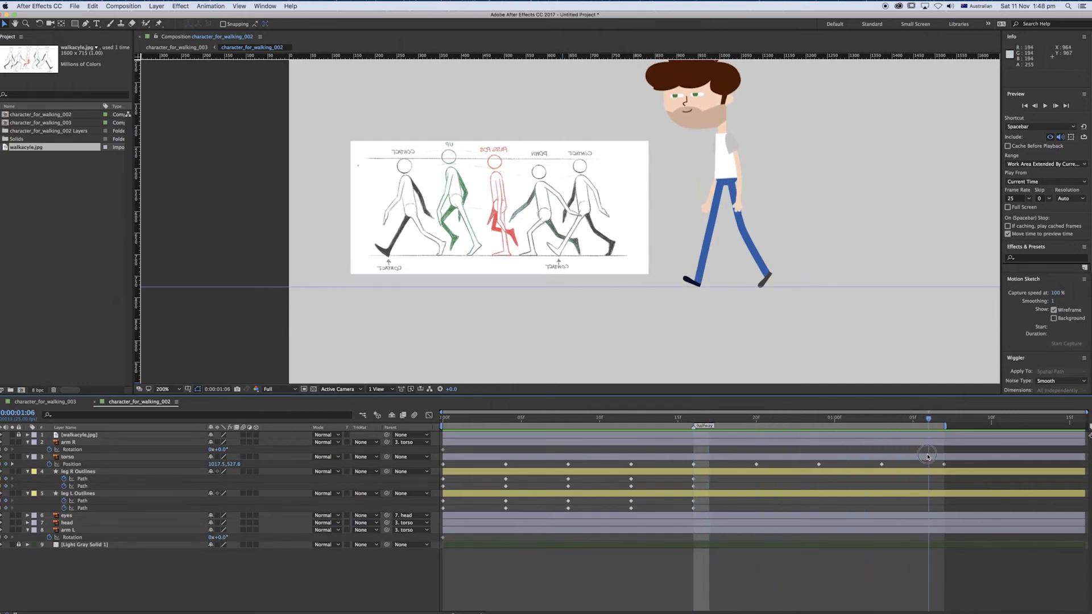
{"action": "key", "text": "space"}
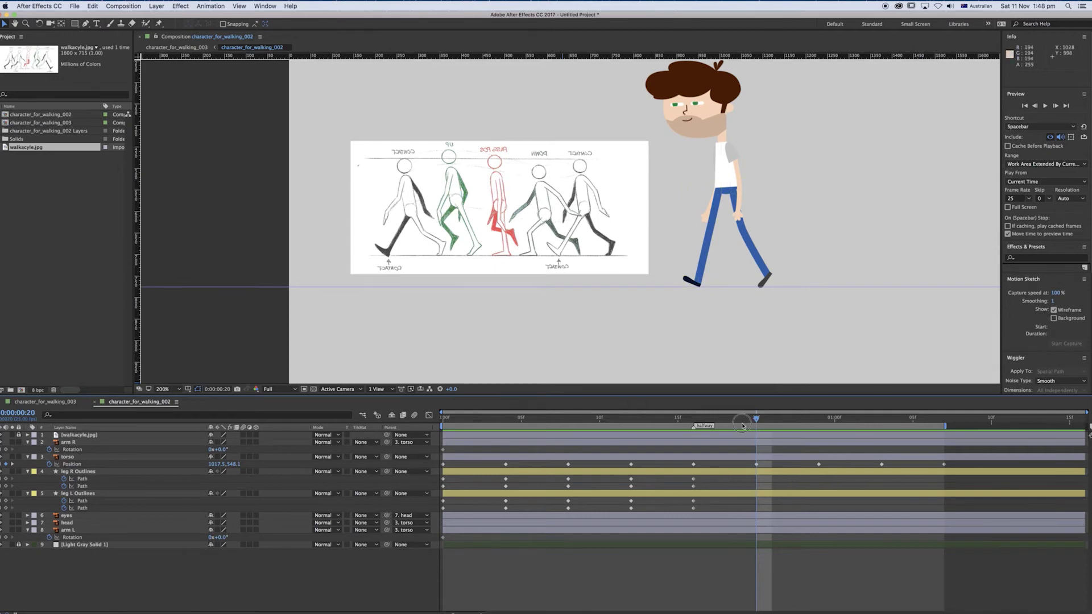
At 0:00:00:20, bend the leg R Outlines knee forward to start the down pose.
{"action": "left_click", "coordinate": [693, 479]}
{"action": "scroll", "coordinate": [768, 320], "scroll_direction": "down", "scroll_amount": 2}
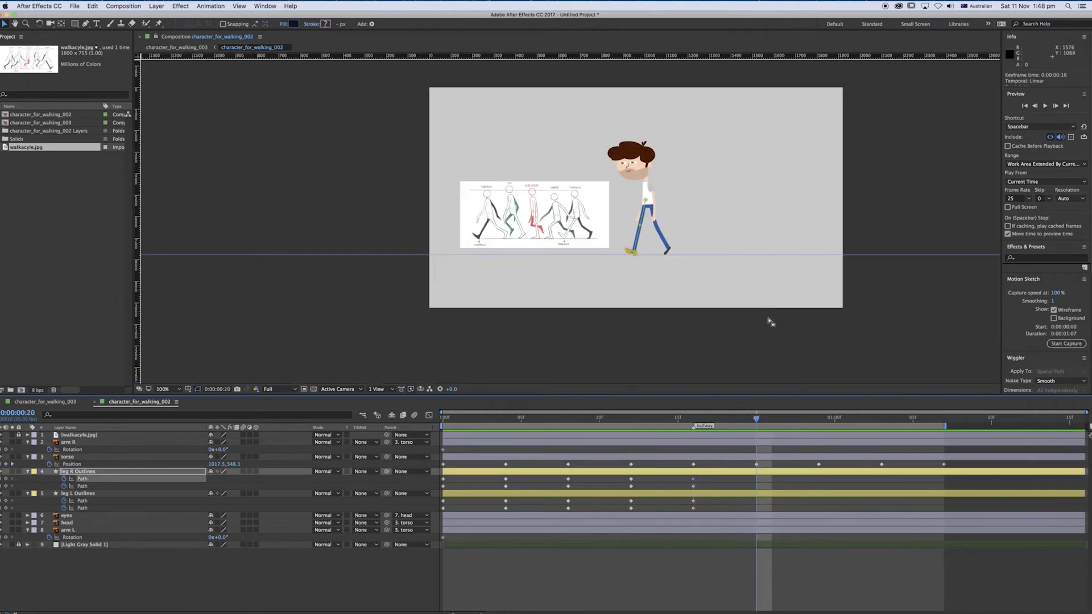
{"action": "scroll", "coordinate": [764, 315], "scroll_direction": "up", "scroll_amount": 2}
{"action": "scroll", "coordinate": [758, 323], "scroll_direction": "up", "scroll_amount": 1}
{"action": "scroll", "coordinate": [692, 263], "scroll_direction": "up", "scroll_amount": 1}
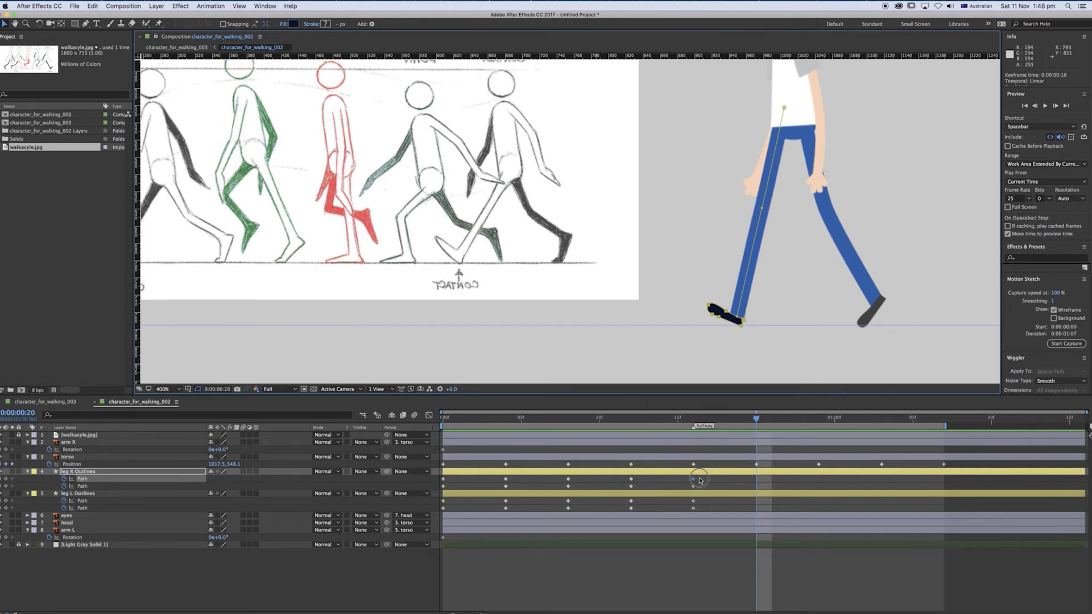
{"action": "left_click", "coordinate": [763, 208]}
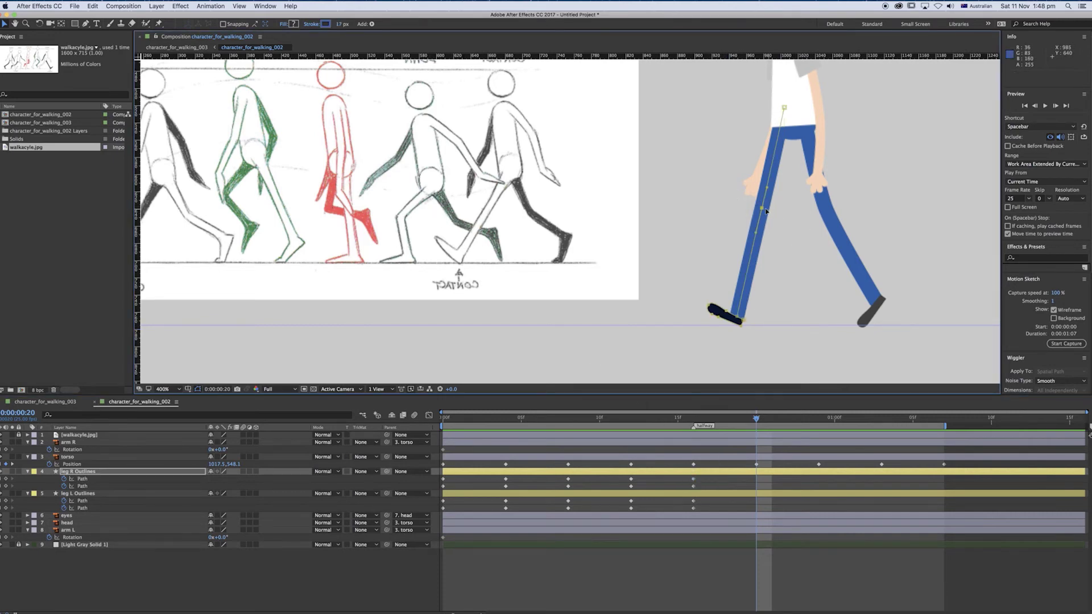
{"action": "left_click_drag", "start_coordinate": [762, 208], "coordinate": [747, 206]}
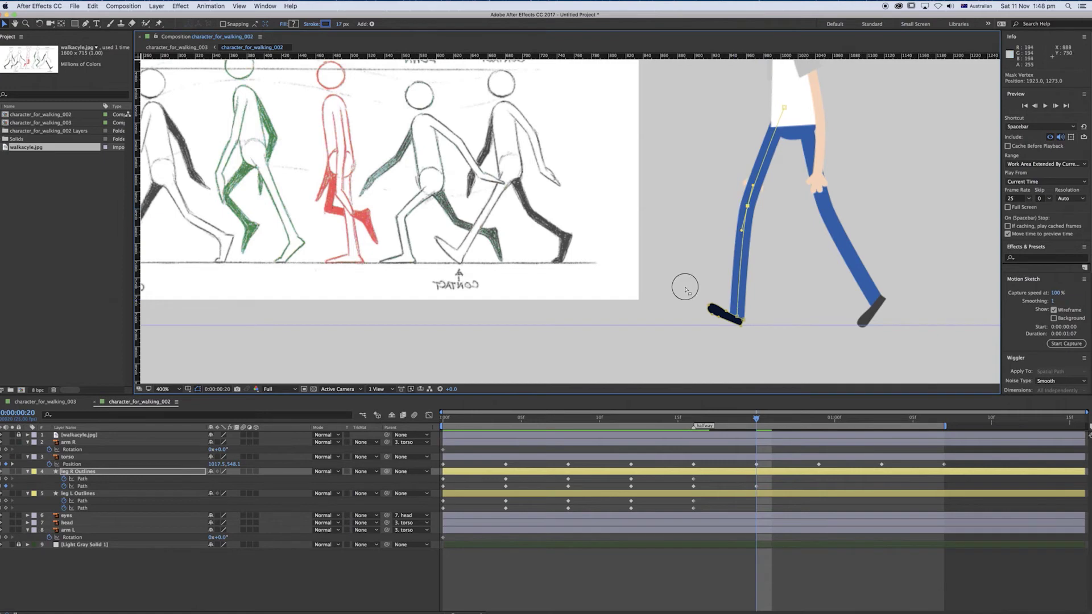
Rotate the leg R foot about -24° and move it back flat onto the ground line, and realign the knee point.
{"action": "left_click_drag", "start_coordinate": [685, 286], "coordinate": [765, 348]}
{"action": "key", "text": "super+t"}
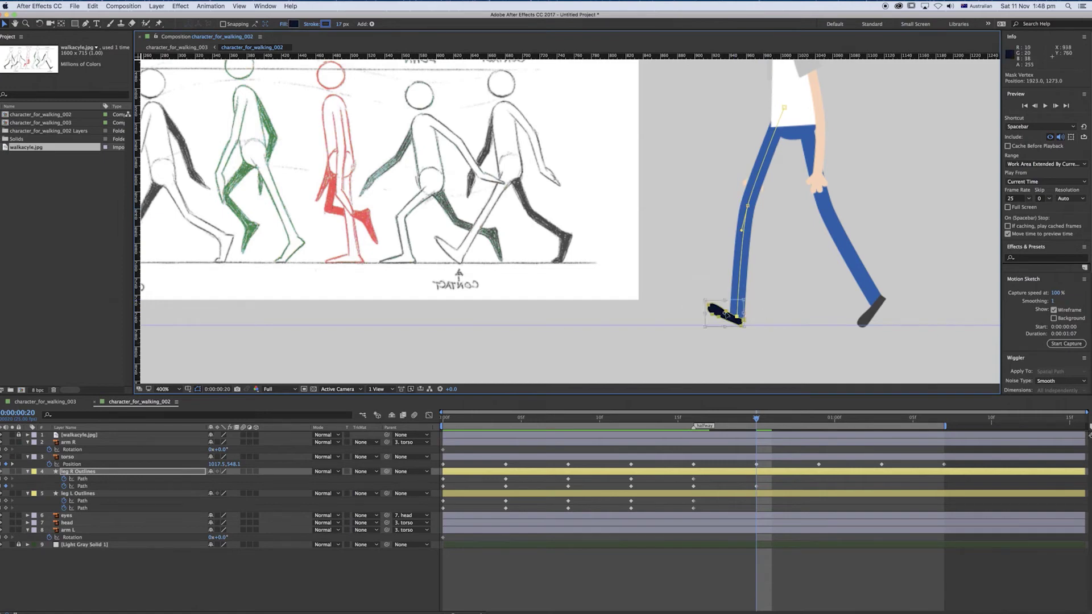
{"action": "left_click_drag", "start_coordinate": [702, 288], "coordinate": [764, 324]}
{"action": "key", "text": "Return"}
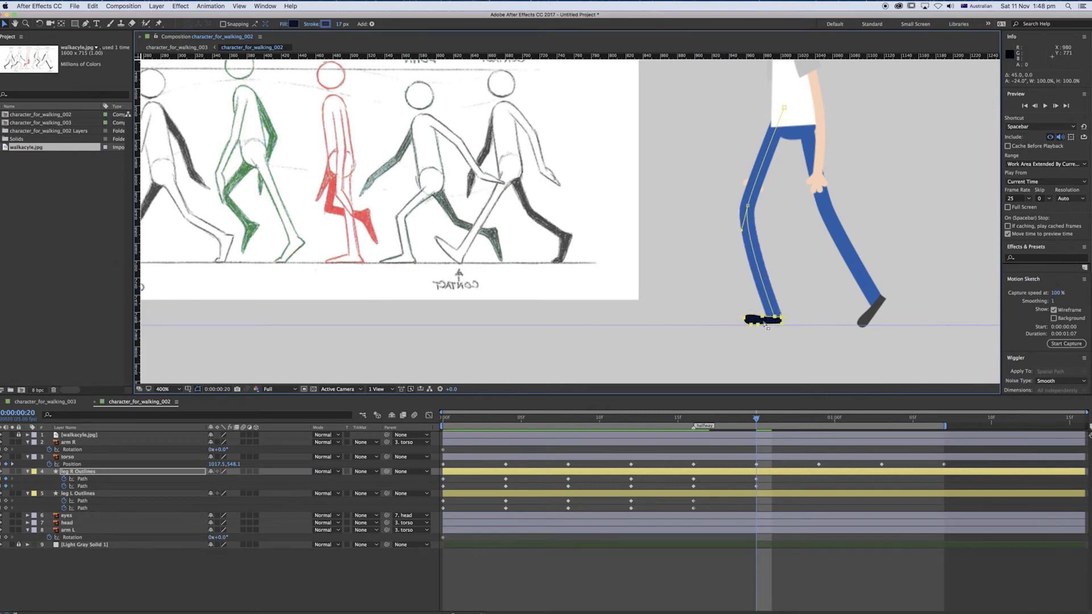
{"action": "left_click_drag", "start_coordinate": [748, 206], "coordinate": [757, 235]}
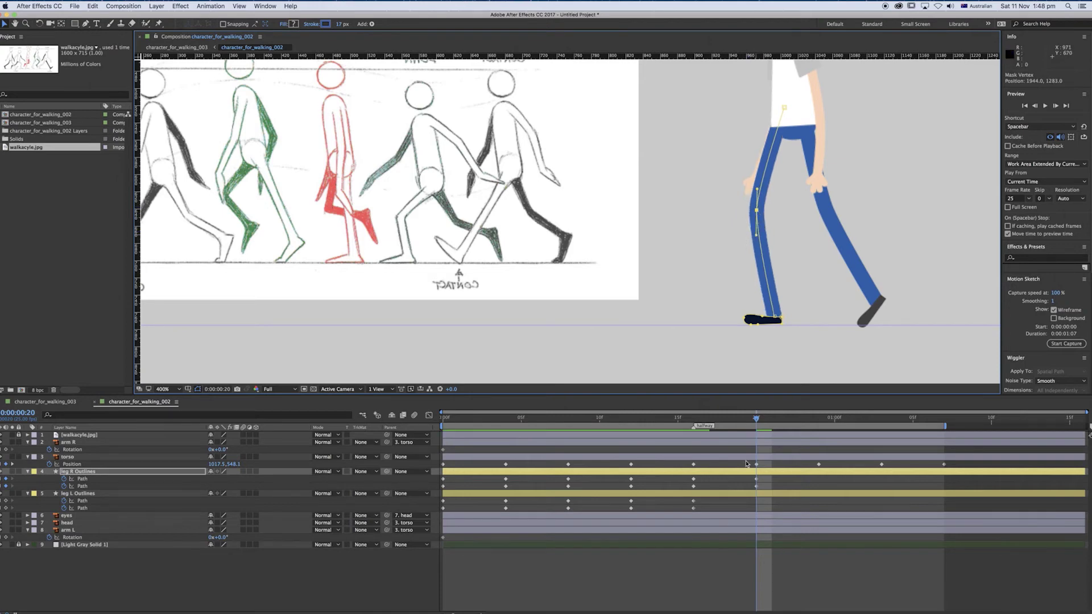
At 0:00:00:20, bend the leg L Outlines knee and rotate its foot about -37° onto the toes, raising the heel slightly.
{"action": "left_click", "coordinate": [693, 501]}
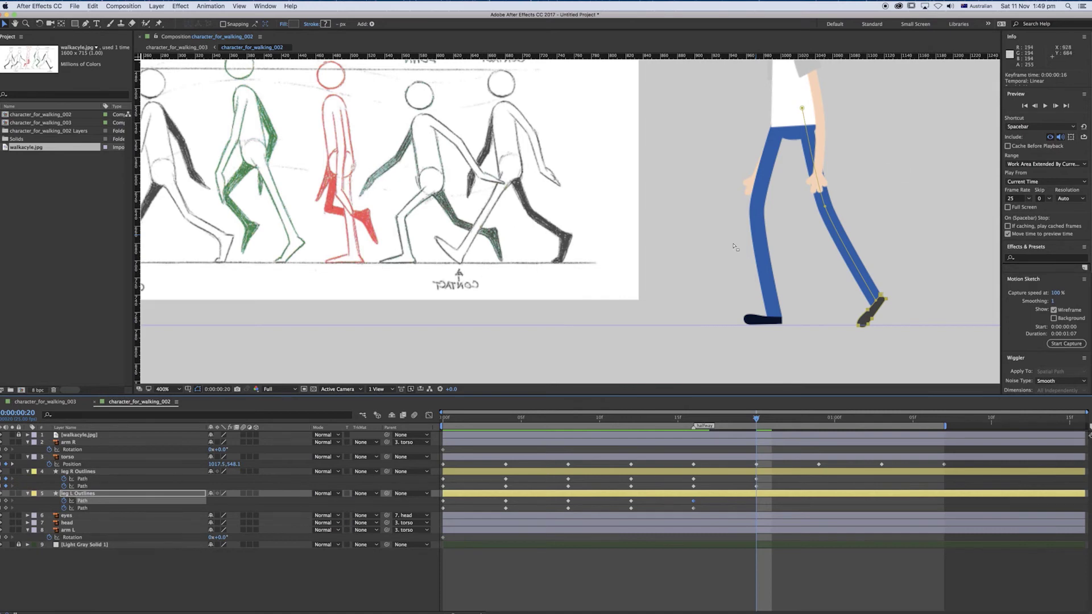
{"action": "left_click", "coordinate": [817, 222]}
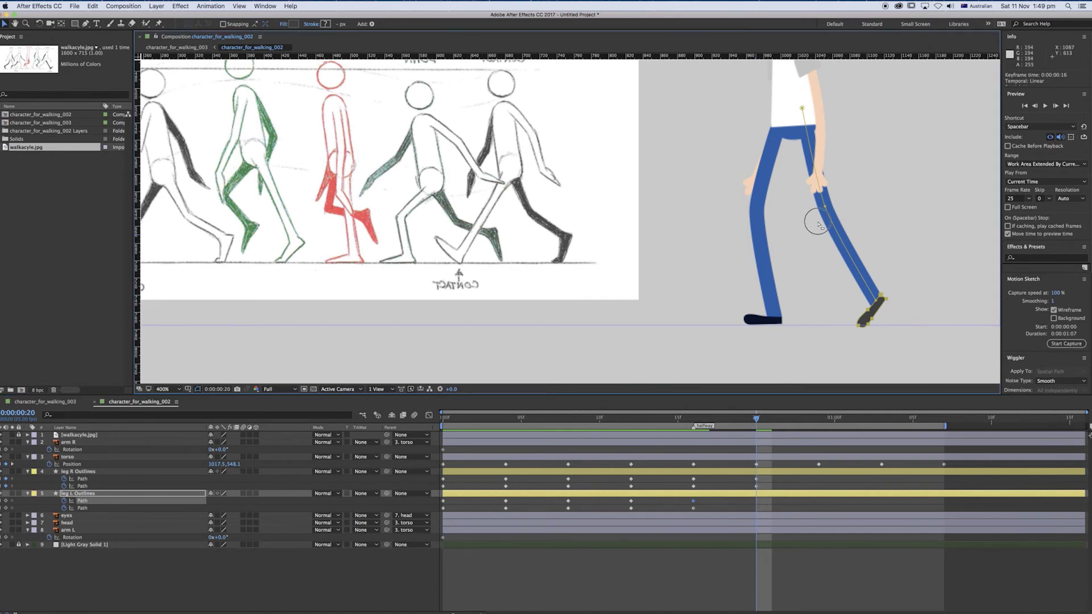
{"action": "left_click_drag", "start_coordinate": [825, 207], "coordinate": [819, 211]}
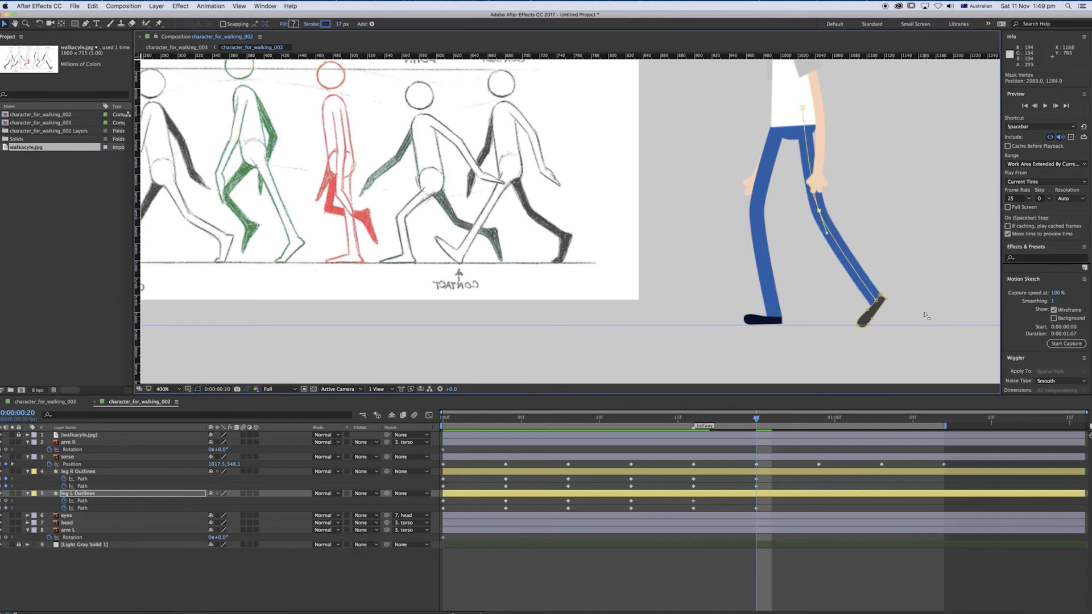
{"action": "key", "text": "super+t"}
{"action": "left_click_drag", "start_coordinate": [871, 313], "coordinate": [883, 300]}
{"action": "left_click_drag", "start_coordinate": [897, 344], "coordinate": [886, 301]}
{"action": "key", "text": "Return"}
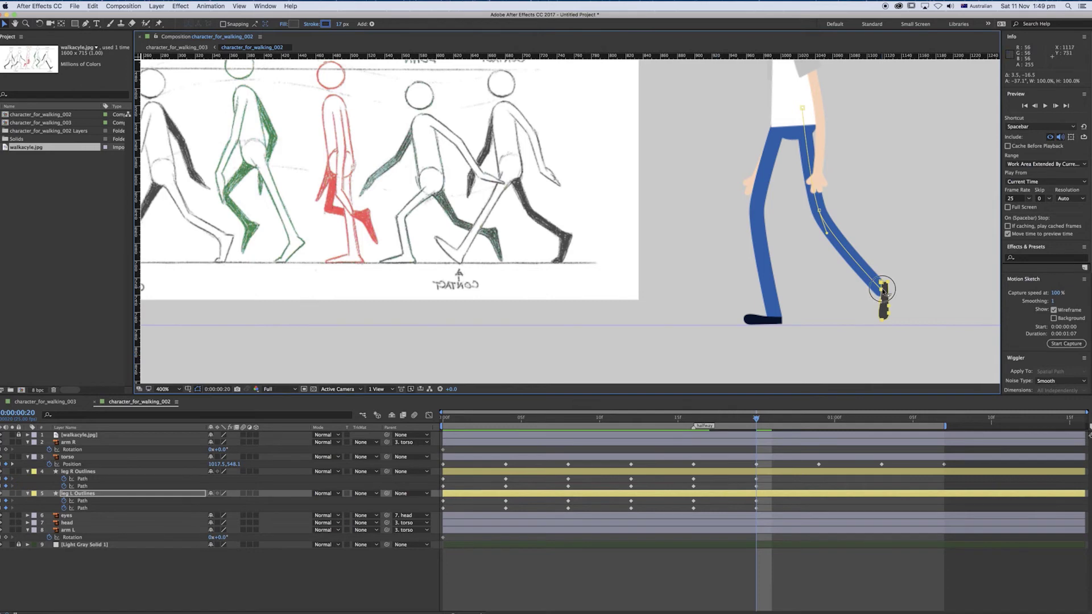
{"action": "left_click_drag", "start_coordinate": [882, 289], "coordinate": [882, 293]}
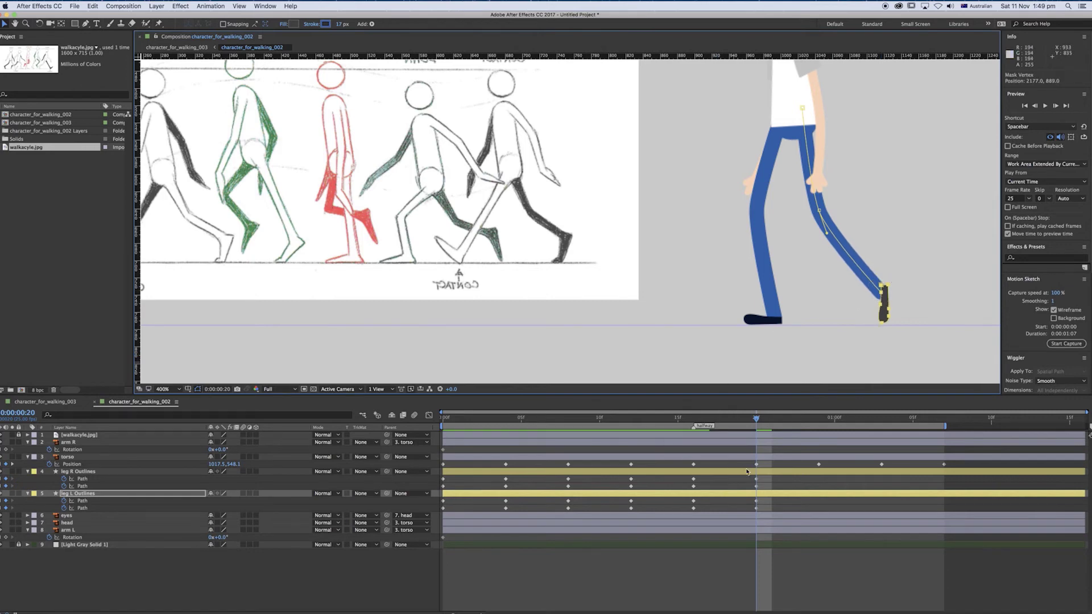
At 0:00:00:24, rotate leg L's lower leg and foot about -44.5° and move them about 34 px forward for the passing pose.
{"action": "left_click_drag", "start_coordinate": [757, 419], "coordinate": [819, 420]}
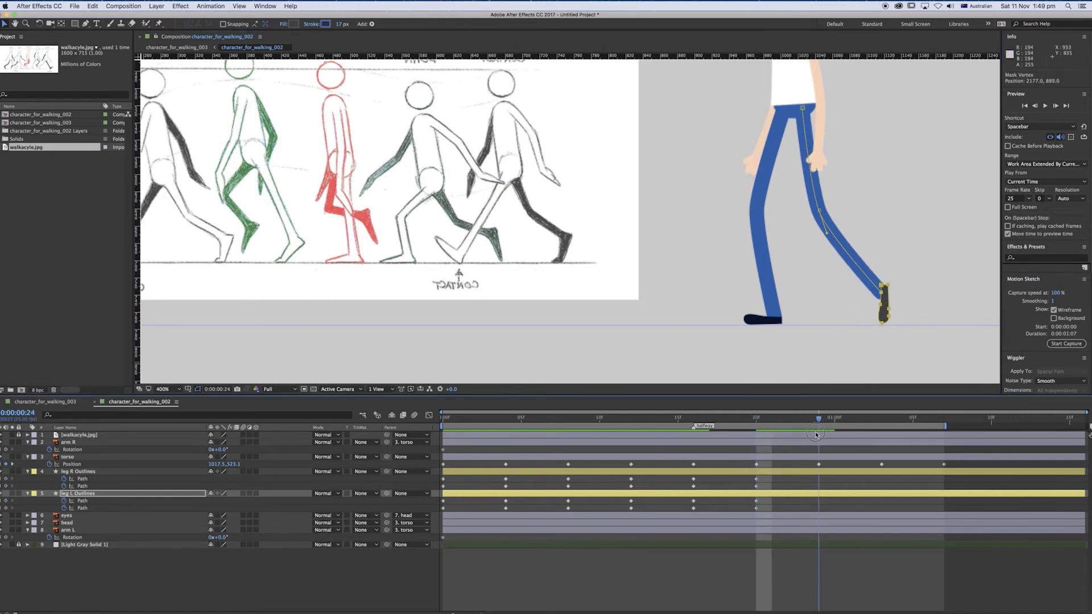
{"action": "left_click_drag", "start_coordinate": [729, 214], "coordinate": [700, 215]}
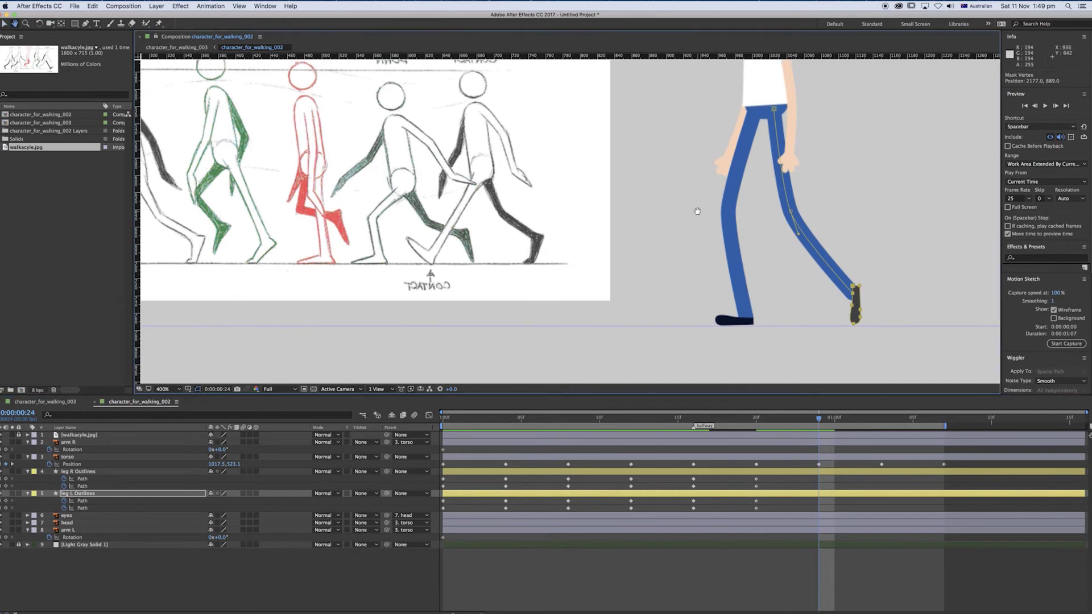
{"action": "left_click_drag", "start_coordinate": [912, 163], "coordinate": [760, 344]}
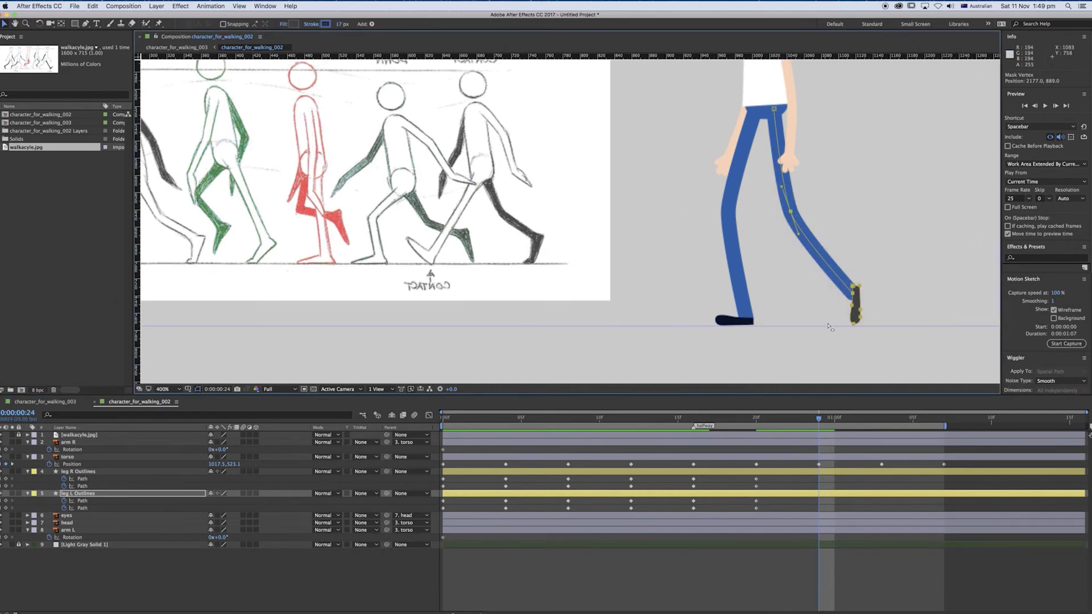
{"action": "key", "text": "super+t"}
{"action": "left_click_drag", "start_coordinate": [803, 230], "coordinate": [791, 213]}
{"action": "left_click_drag", "start_coordinate": [875, 265], "coordinate": [883, 191]}
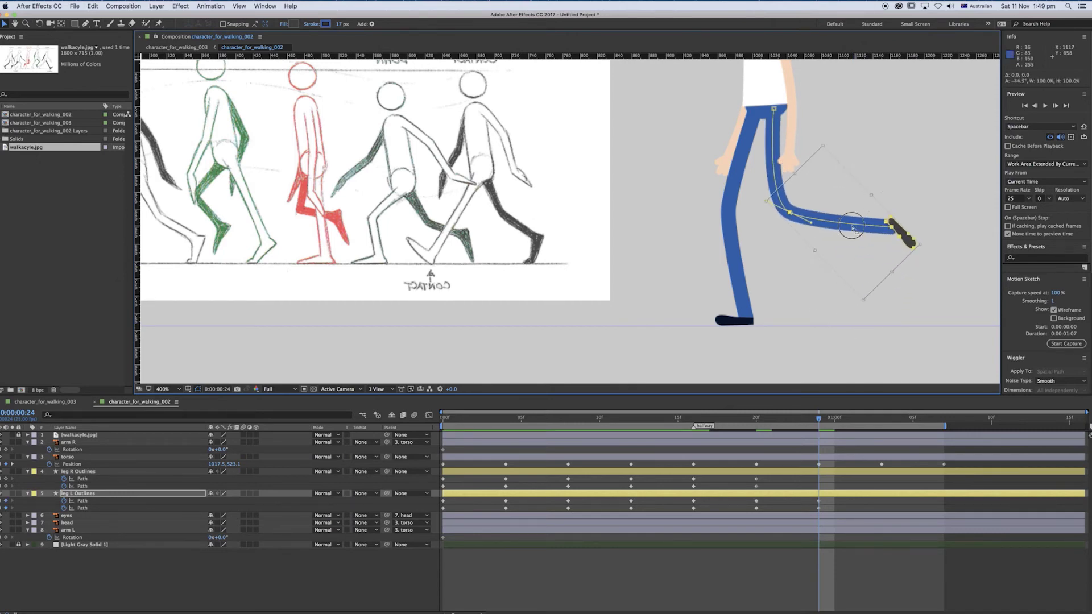
{"action": "left_click_drag", "start_coordinate": [853, 227], "coordinate": [826, 229]}
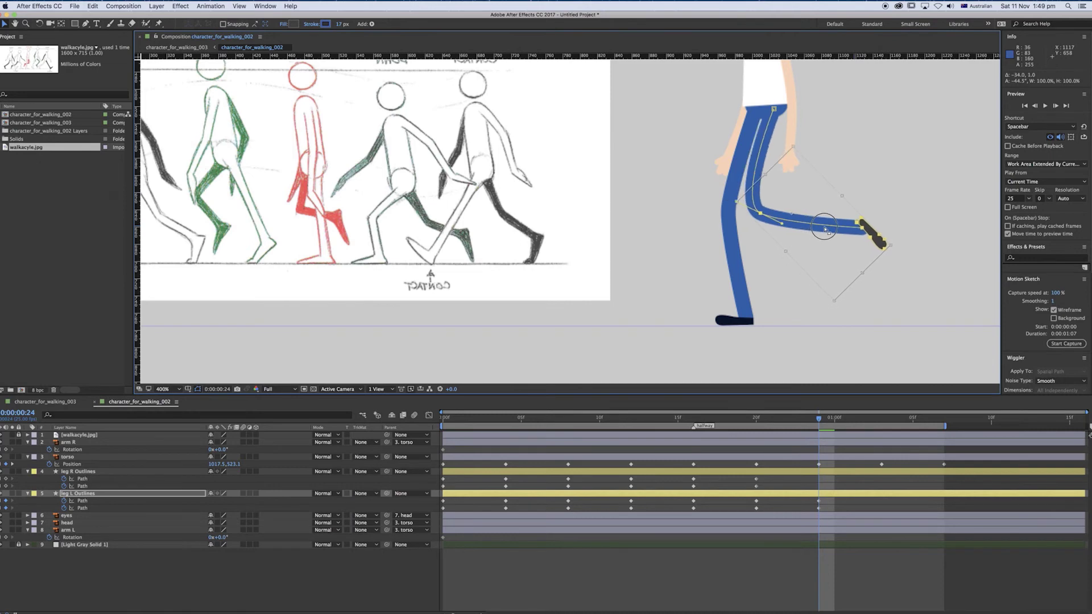
{"action": "key", "text": "Return"}
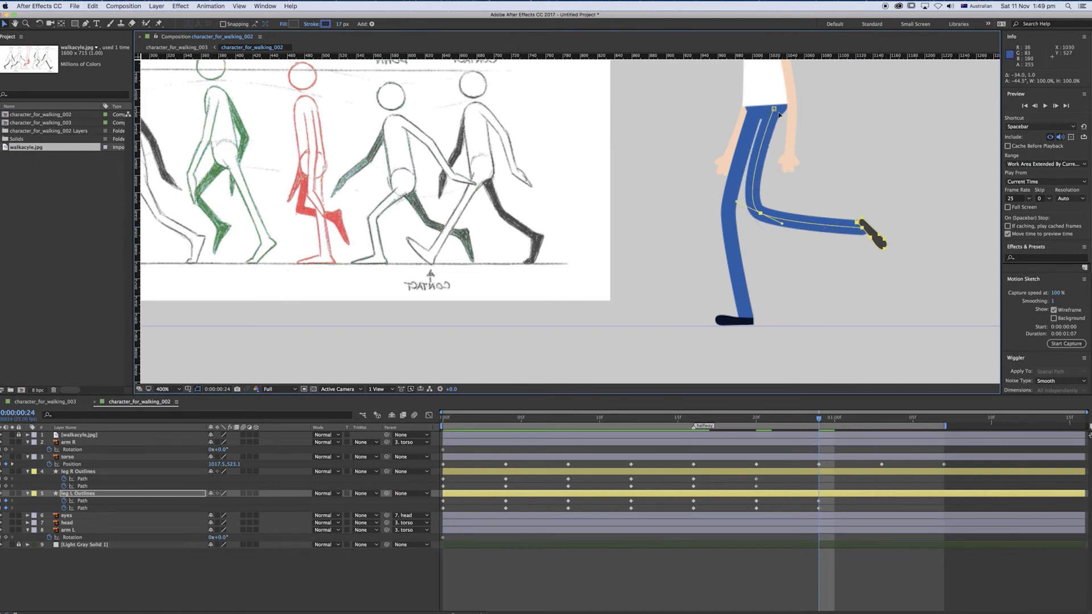
Move leg L's hip point forward at 0:00:00:24, shorten the lower leg, and rotate the foot slightly downward.
{"action": "left_click_drag", "start_coordinate": [778, 111], "coordinate": [766, 111]}
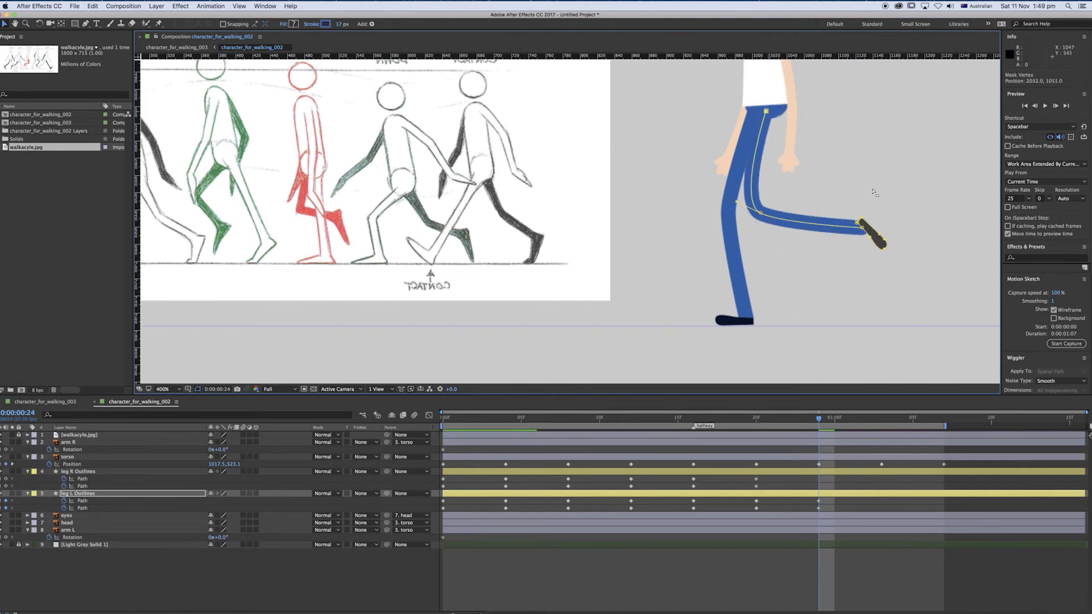
{"action": "left_click", "coordinate": [849, 256]}
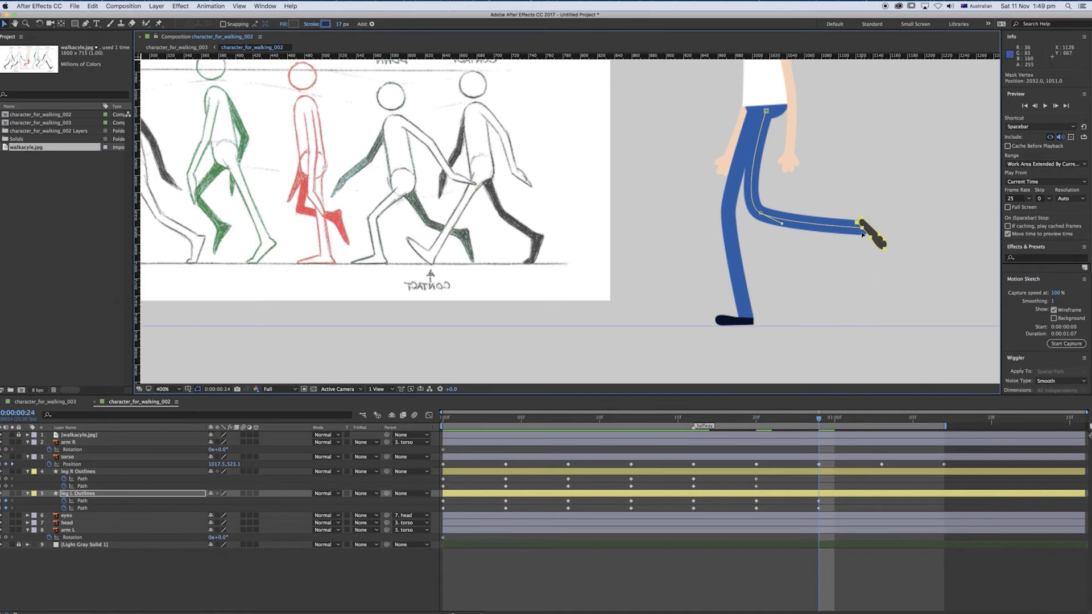
{"action": "left_click_drag", "start_coordinate": [863, 234], "coordinate": [834, 229]}
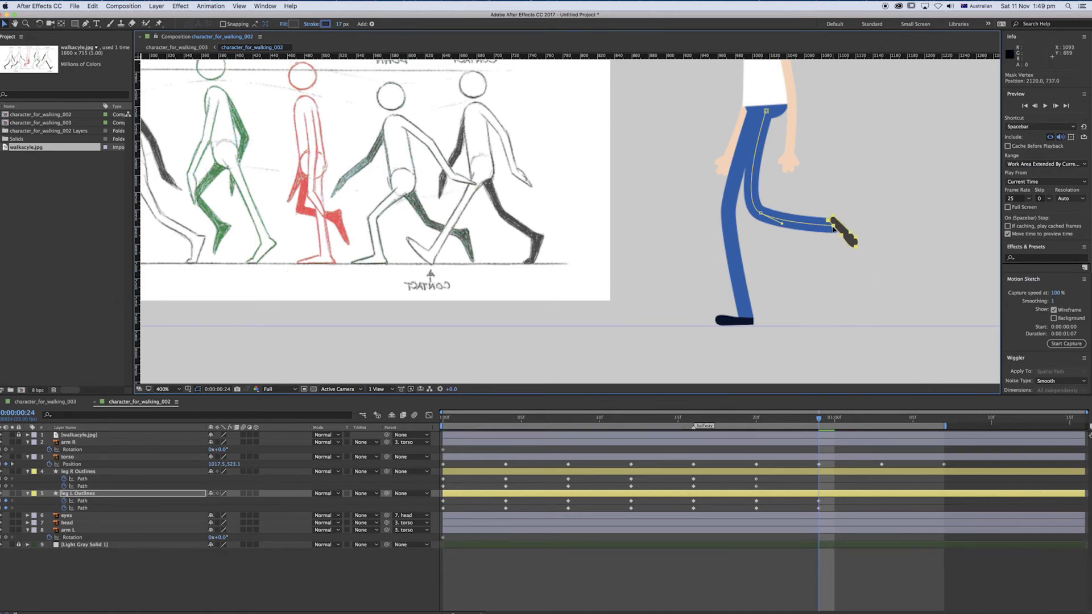
{"action": "left_click", "coordinate": [856, 234]}
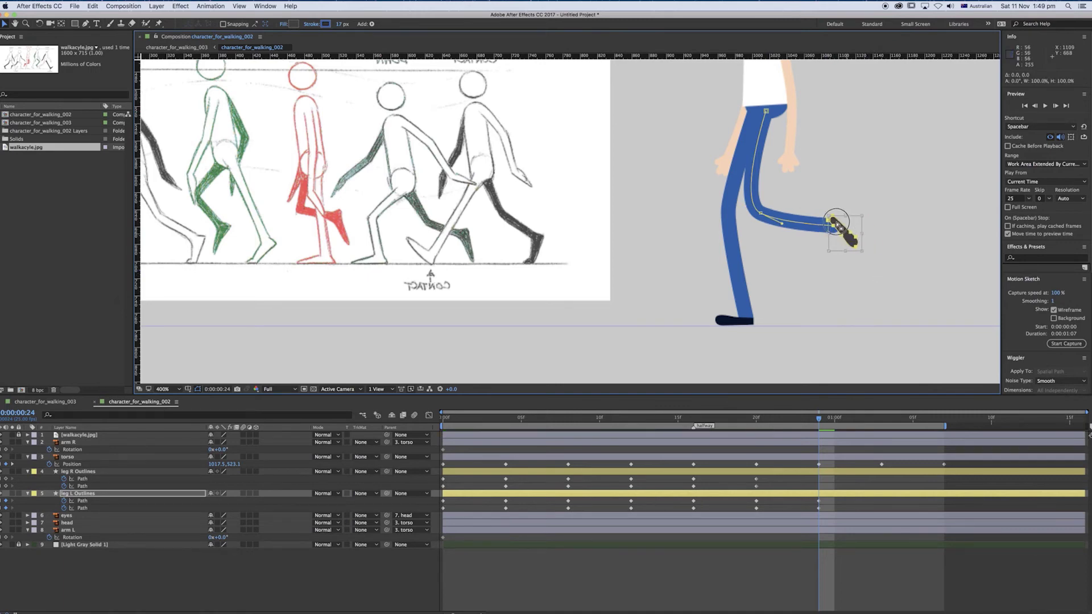
{"action": "left_click_drag", "start_coordinate": [869, 235], "coordinate": [868, 247]}
{"action": "key", "text": "Return"}
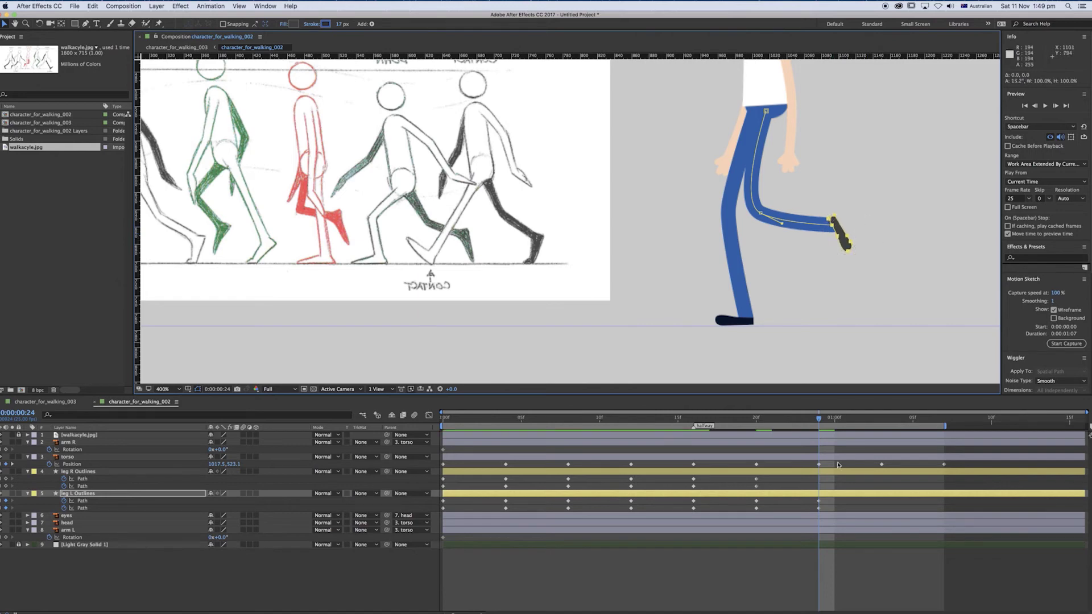
At 0:00:00:24, slide the leg R foot back along the ground under the torso and straighten the leg by realigning its knee and hip points.
{"action": "left_click", "coordinate": [756, 480]}
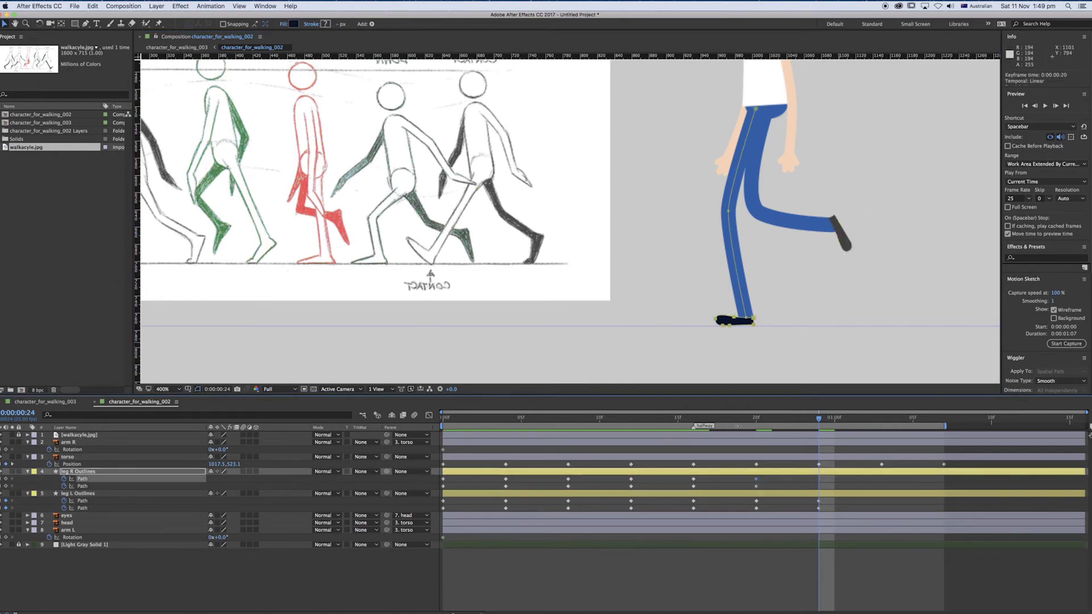
{"action": "left_click_drag", "start_coordinate": [694, 293], "coordinate": [813, 369]}
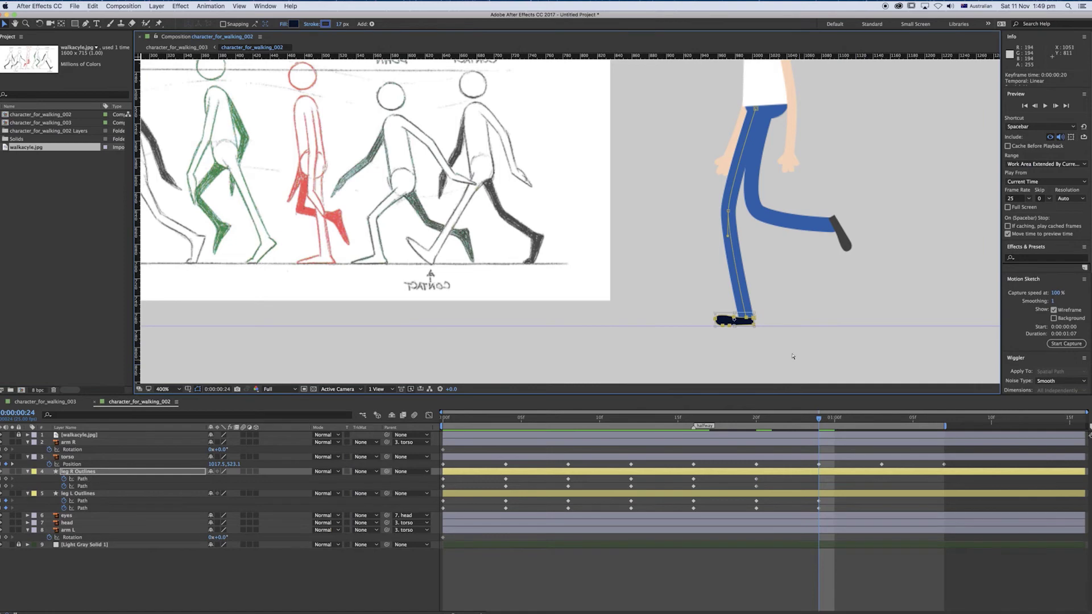
{"action": "left_click_drag", "start_coordinate": [742, 321], "coordinate": [789, 325]}
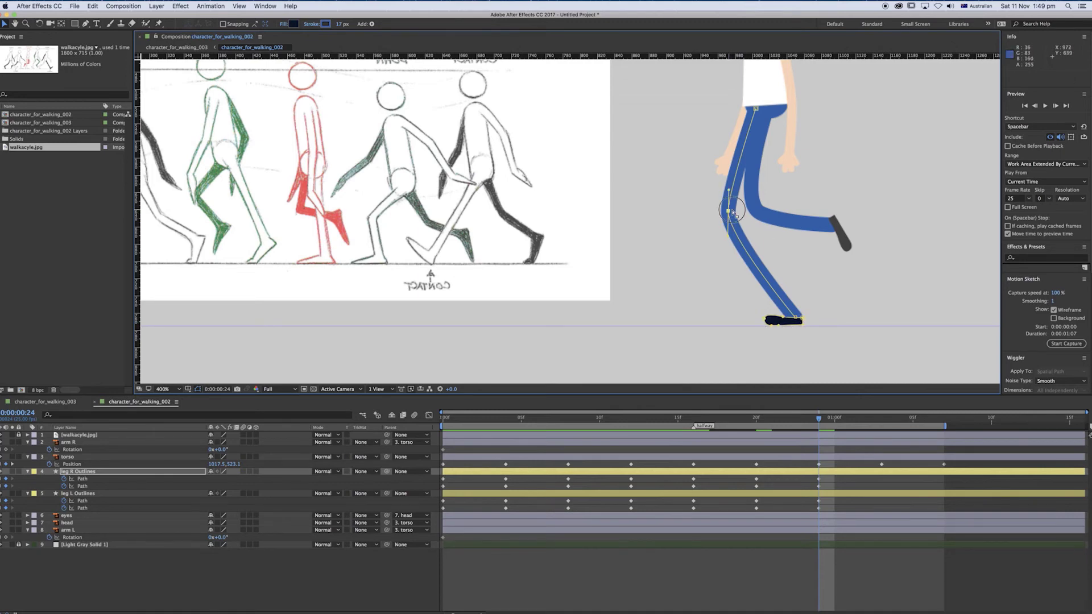
{"action": "left_click_drag", "start_coordinate": [735, 213], "coordinate": [767, 227]}
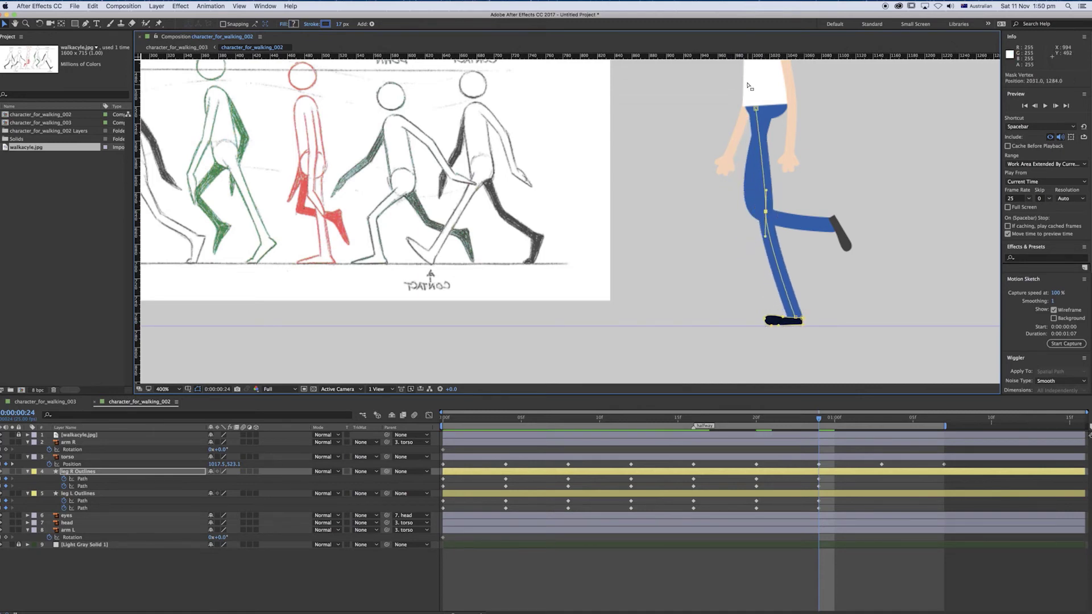
{"action": "left_click_drag", "start_coordinate": [756, 108], "coordinate": [769, 110]}
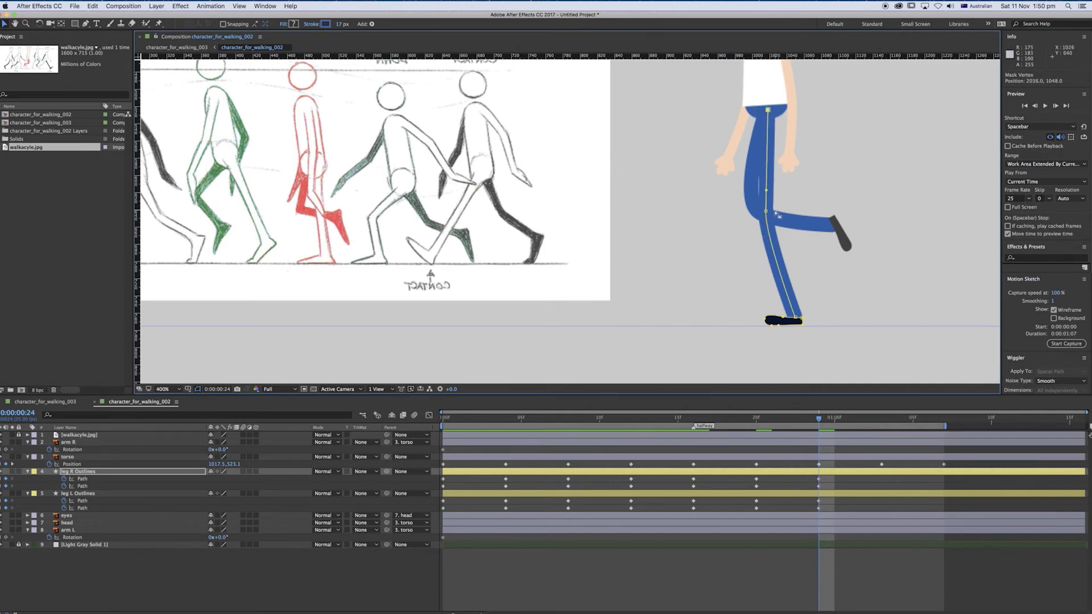
{"action": "left_click_drag", "start_coordinate": [766, 213], "coordinate": [769, 183]}
{"action": "left_click_drag", "start_coordinate": [655, 229], "coordinate": [675, 241]}
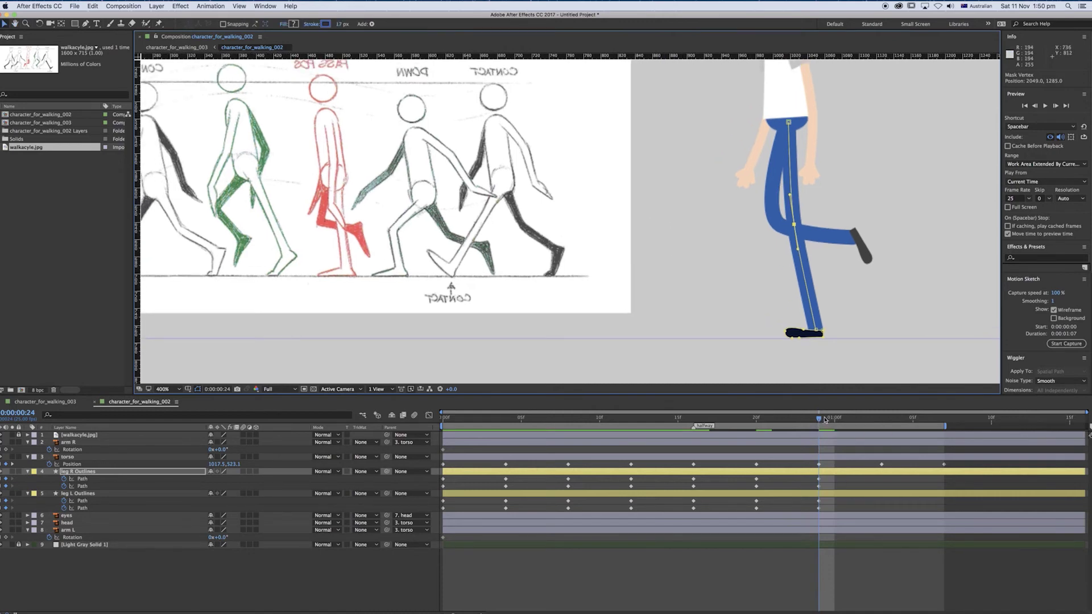
At 0:00:01:03, move leg R's foot back about 17.5 px and up 15.5 px, and rotate it about -31.7° onto the toes.
{"action": "left_click_drag", "start_coordinate": [820, 421], "coordinate": [881, 420]}
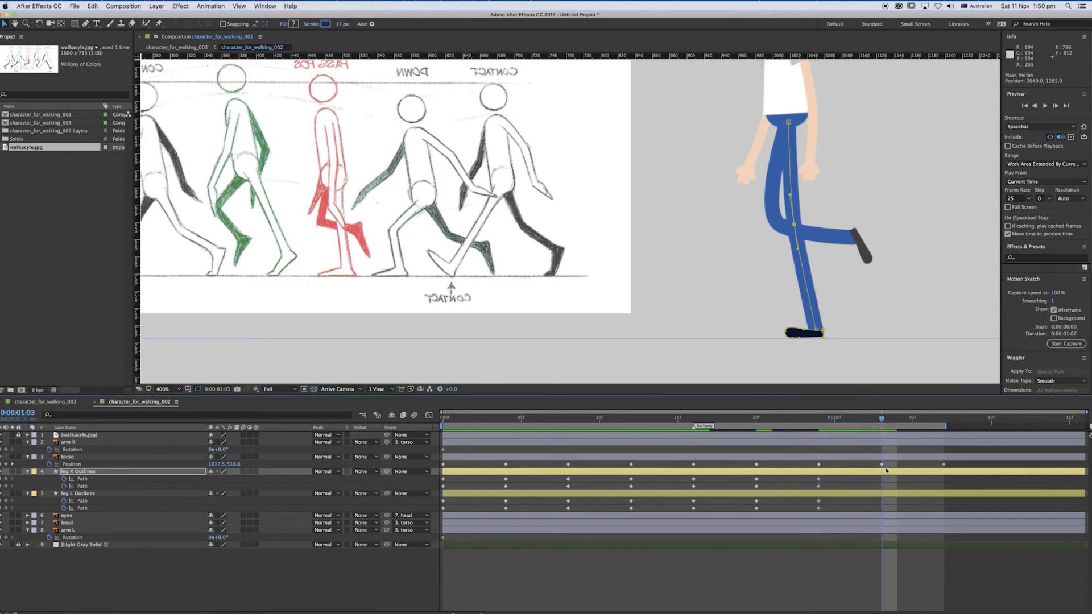
{"action": "left_click_drag", "start_coordinate": [325, 213], "coordinate": [378, 236]}
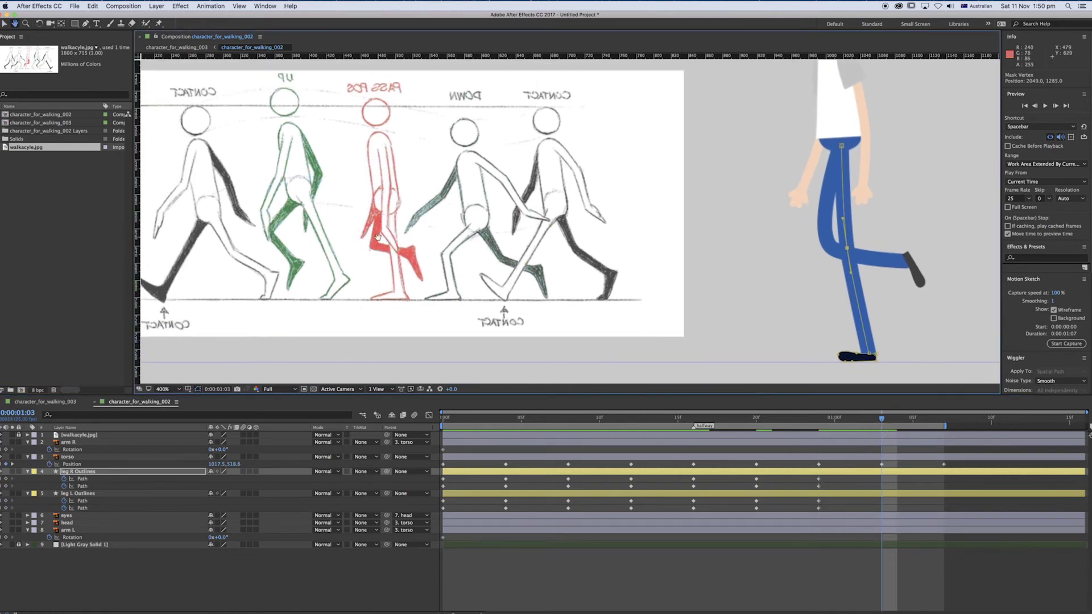
{"action": "left_click_drag", "start_coordinate": [895, 333], "coordinate": [885, 360]}
{"action": "key", "text": "super+t"}
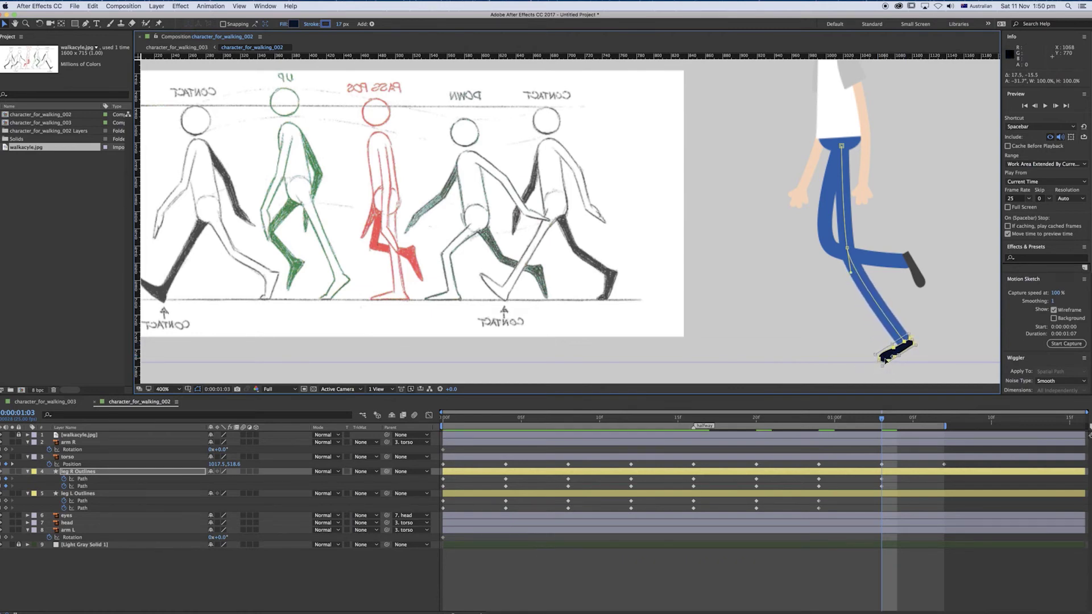
{"action": "key", "text": "Return"}
Straighten leg R at 0:00:01:03 by shifting the knee back in line with the foot and nudging the hip point.
{"action": "left_click_drag", "start_coordinate": [849, 247], "coordinate": [855, 216]}
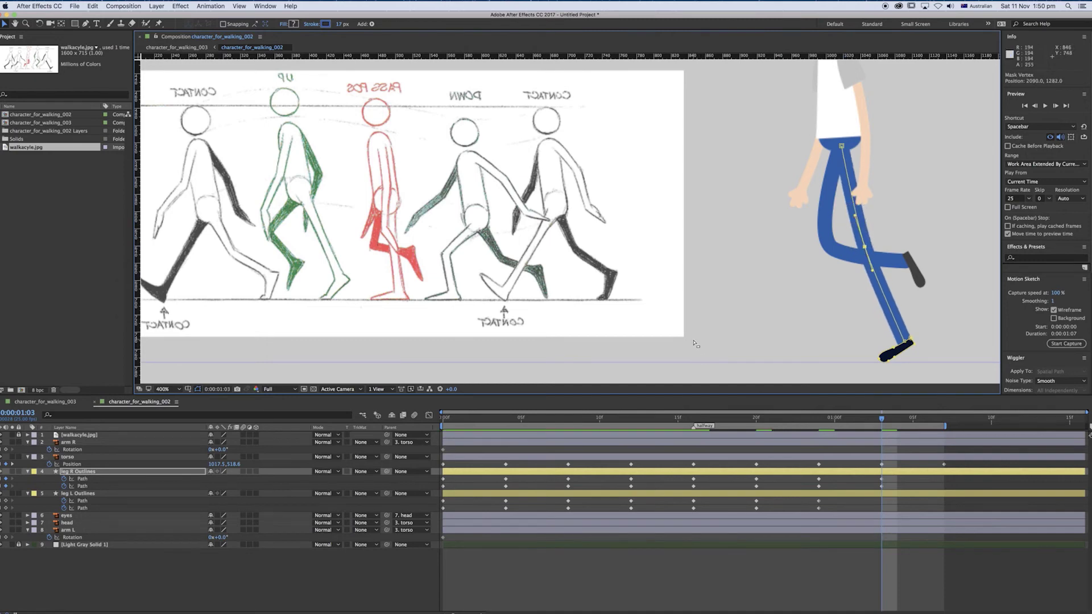
{"action": "left_click_drag", "start_coordinate": [842, 146], "coordinate": [846, 149]}
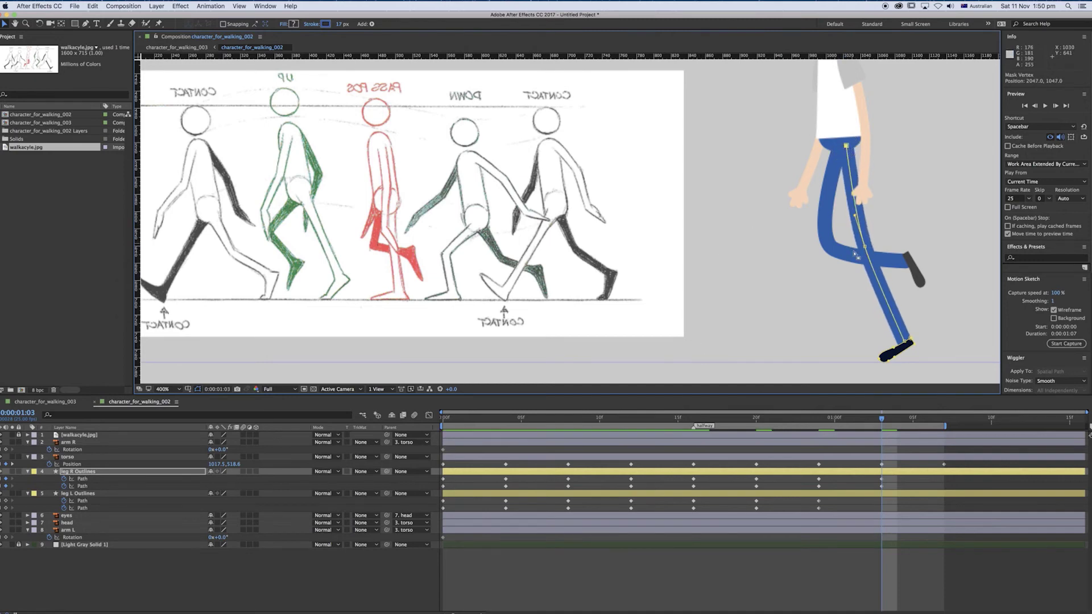
{"action": "left_click_drag", "start_coordinate": [865, 247], "coordinate": [867, 247]}
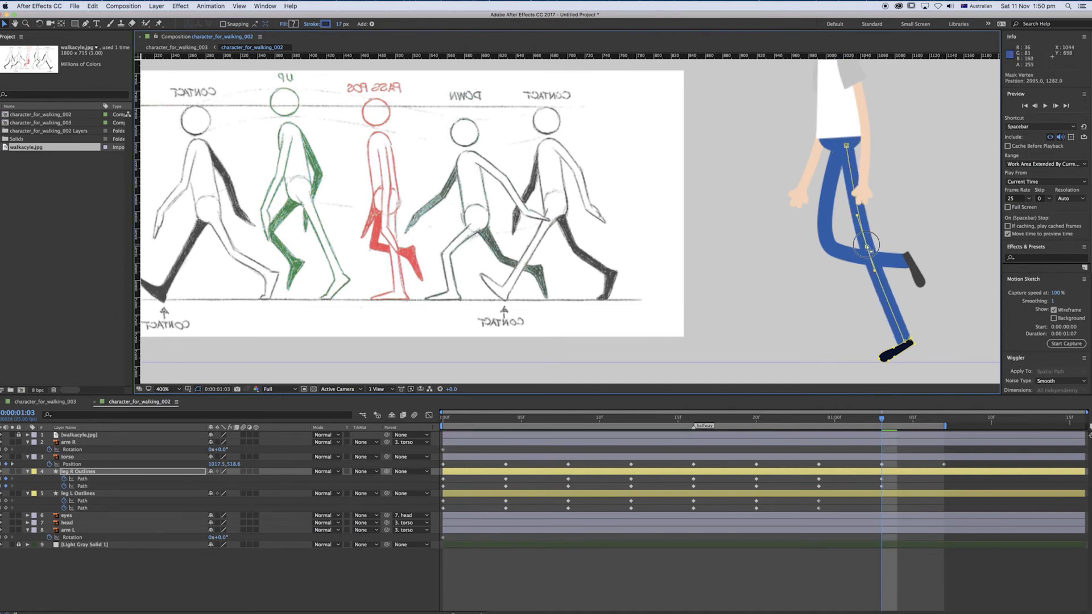
At 0:00:01:03, rotate the whole leg L Outlines path about 42.4° to swing the knee forward, and realign its hip point under the torso.
{"action": "left_click", "coordinate": [819, 501]}
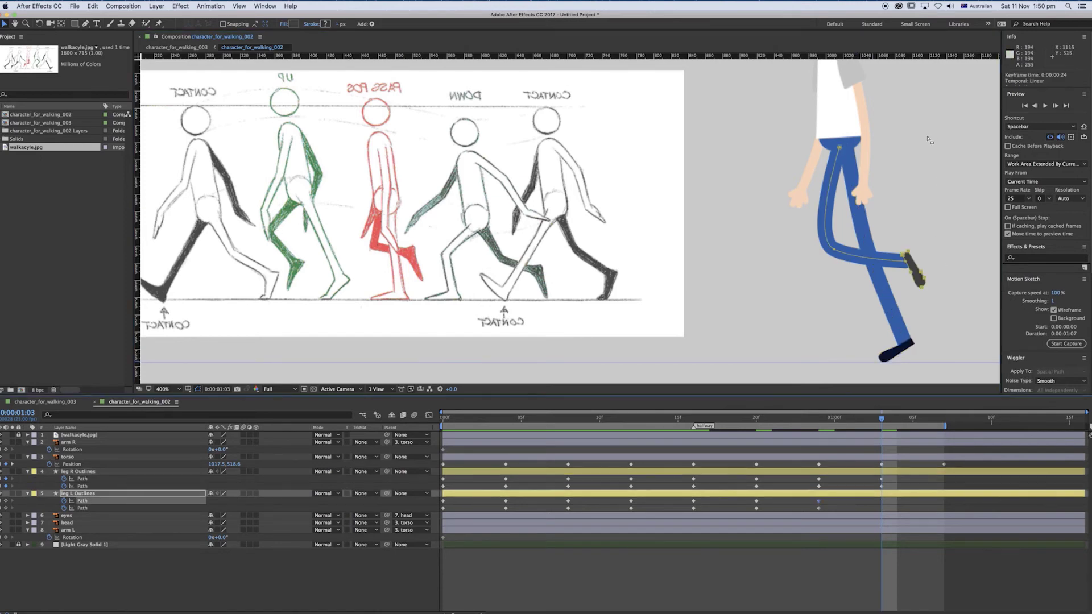
{"action": "mouse_move", "coordinate": [946, 123]}
{"action": "left_mouse_down"}
{"action": "mouse_move", "coordinate": [822, 298]}
{"action": "mouse_move", "coordinate": [790, 309]}
{"action": "left_mouse_up"}
{"action": "key", "text": "super+t"}
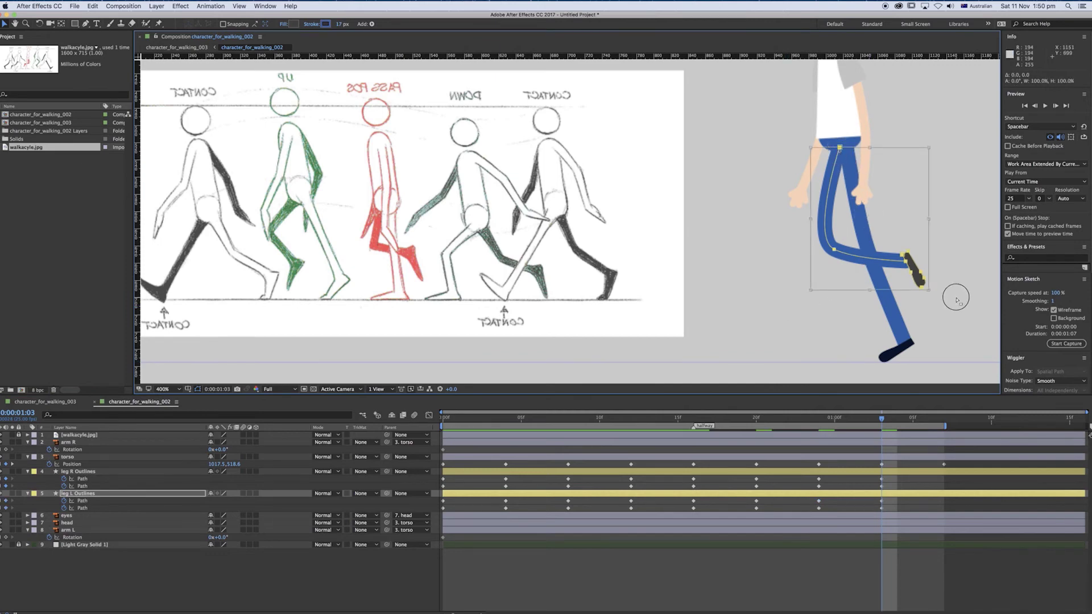
{"action": "left_click_drag", "start_coordinate": [957, 297], "coordinate": [827, 341]}
{"action": "key", "text": "Return"}
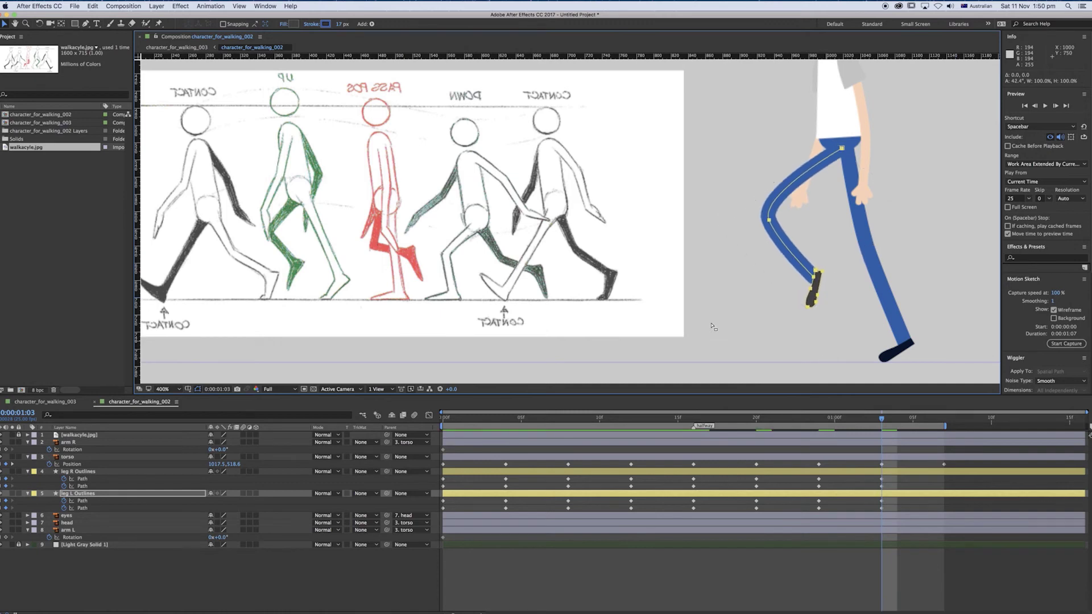
{"action": "left_click_drag", "start_coordinate": [842, 148], "coordinate": [838, 145]}
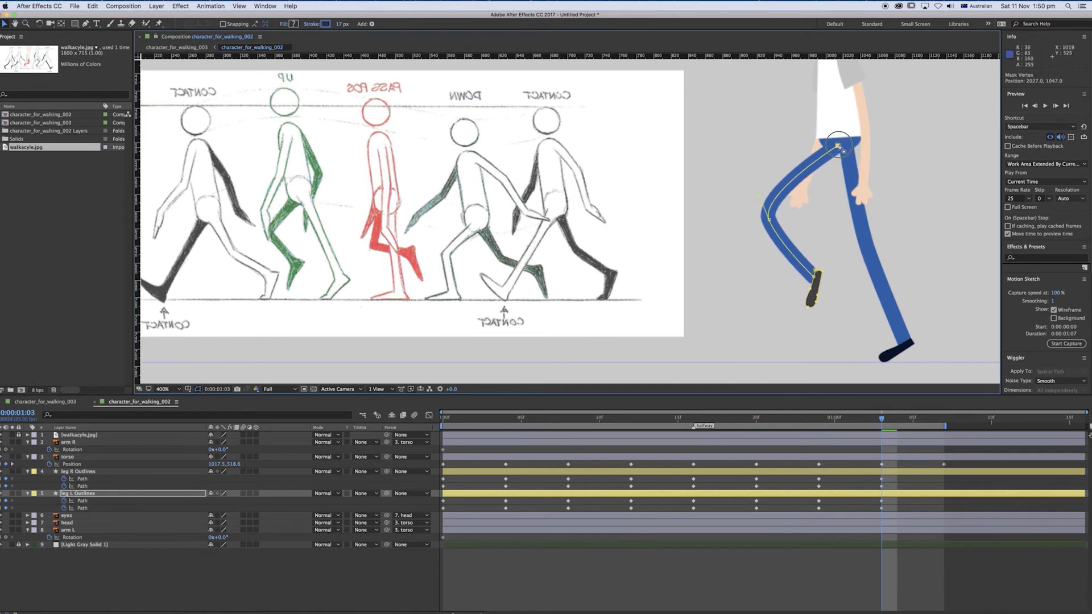
Refine leg L's bend at 0:00:01:03 by moving the knee slightly back and rotating the foot about 9.2°.
{"action": "left_click_drag", "start_coordinate": [829, 260], "coordinate": [783, 326]}
{"action": "left_click_drag", "start_coordinate": [748, 177], "coordinate": [846, 346]}
{"action": "left_click_drag", "start_coordinate": [769, 220], "coordinate": [778, 223]}
{"action": "left_click_drag", "start_coordinate": [863, 260], "coordinate": [840, 320]}
{"action": "key", "text": "super+t"}
{"action": "key", "text": "Return"}
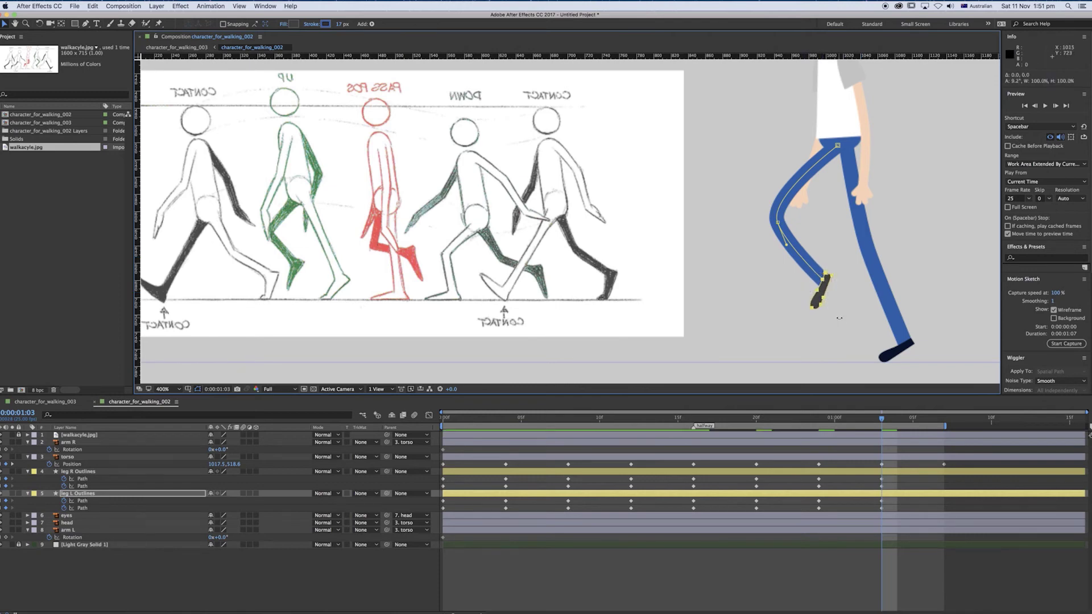
{"action": "left_click_drag", "start_coordinate": [846, 276], "coordinate": [834, 311]}
{"action": "left_click_drag", "start_coordinate": [766, 258], "coordinate": [831, 236]}
Copy both legs' path keyframes from the first frame and paste them at 0:00:01:07 to close the walk loop.
{"action": "left_click", "coordinate": [944, 415]}
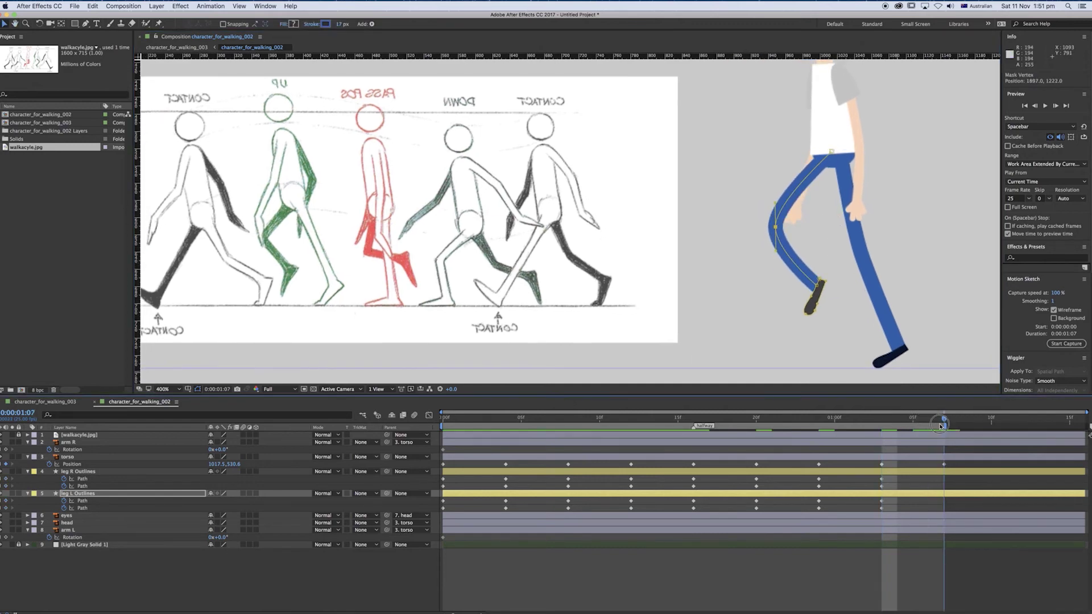
{"action": "left_click_drag", "start_coordinate": [448, 476], "coordinate": [440, 514]}
{"action": "key", "text": "ctrl+c"}
{"action": "key", "text": "ctrl+v"}
{"action": "key", "text": "ctrl+c"}
{"action": "key", "text": "ctrl+v"}
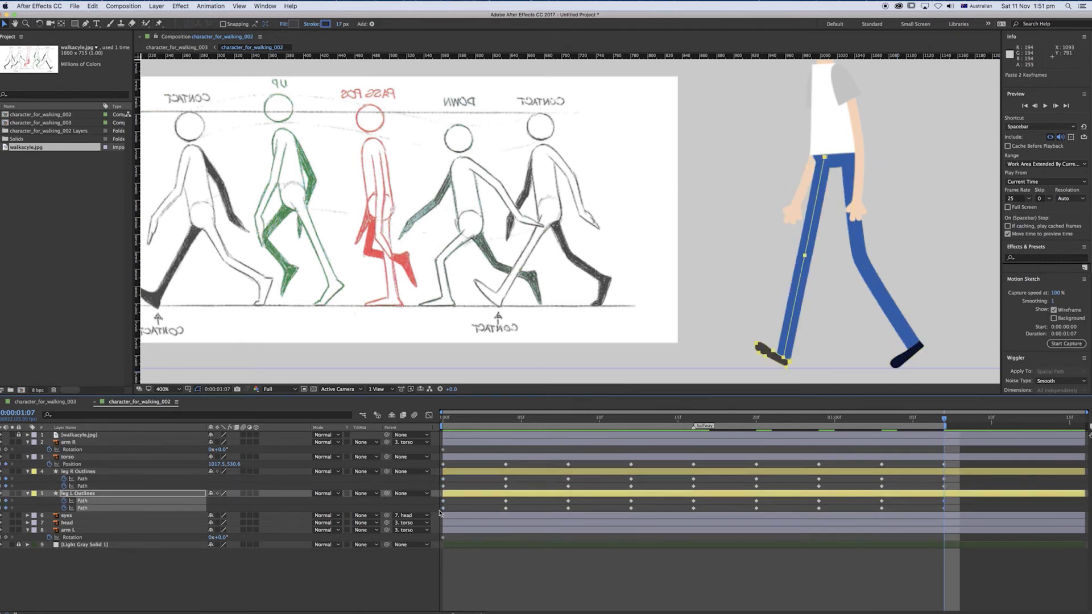
Return to 0:00:01:03 and shift leg L's foot slightly down and back, adjusting the knee point to match.
{"action": "left_click", "coordinate": [891, 421]}
{"action": "mouse_move", "coordinate": [891, 421]}
{"action": "left_mouse_down"}
{"action": "mouse_move", "coordinate": [851, 421]}
{"action": "mouse_move", "coordinate": [899, 422]}
{"action": "left_mouse_up"}
{"action": "key", "text": "j"}
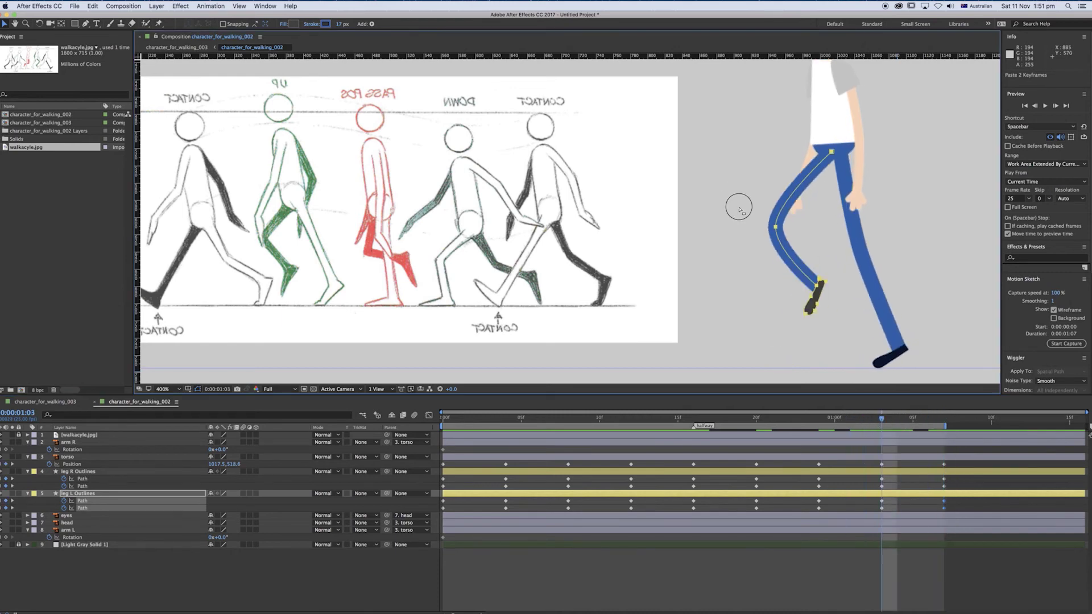
{"action": "left_click_drag", "start_coordinate": [736, 205], "coordinate": [782, 334]}
{"action": "mouse_move", "coordinate": [820, 281]}
{"action": "left_mouse_down"}
{"action": "mouse_move", "coordinate": [826, 318]}
{"action": "mouse_move", "coordinate": [823, 290]}
{"action": "left_mouse_up"}
{"action": "left_click_drag", "start_coordinate": [779, 229], "coordinate": [779, 227]}
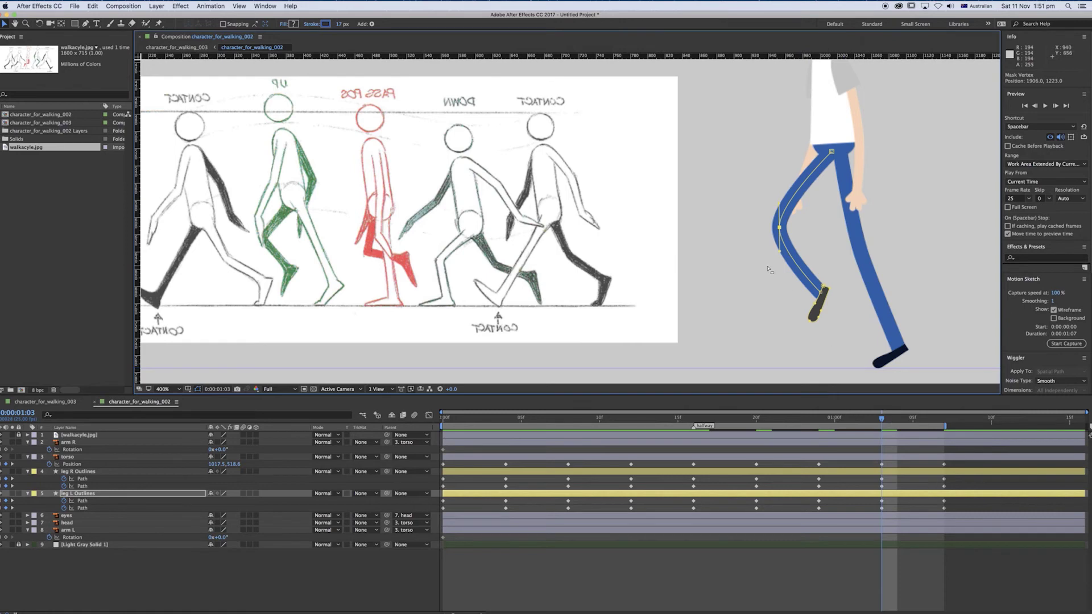
Zoom out to the full character and play back the walk cycle to check the leg motion.
{"action": "key", "text": "period"}
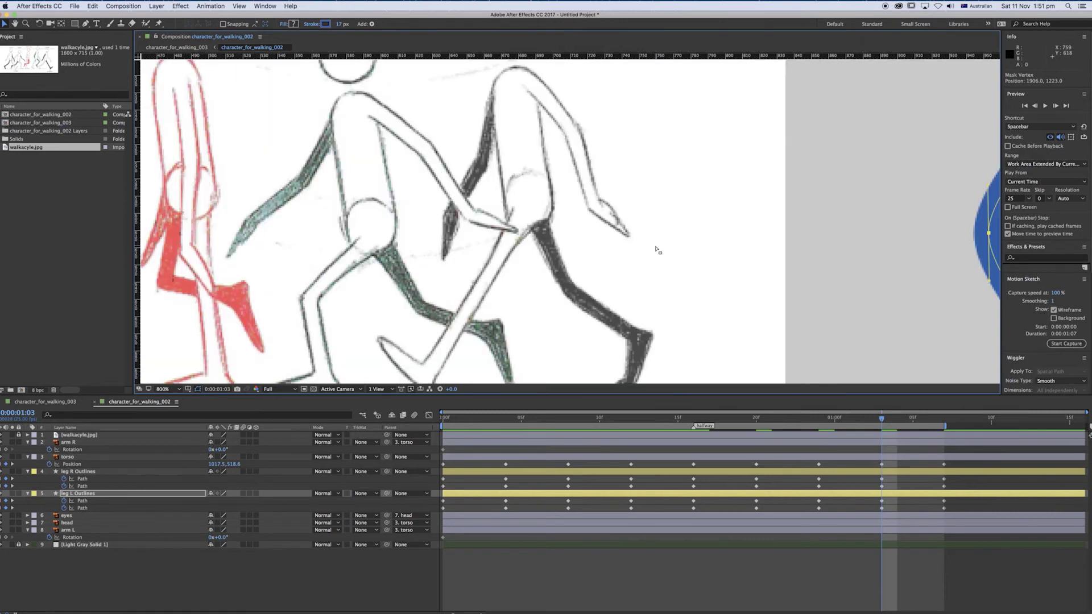
{"action": "key", "text": "comma"}
{"action": "key", "text": "comma"}
{"action": "left_click_drag", "start_coordinate": [643, 239], "coordinate": [640, 276]}
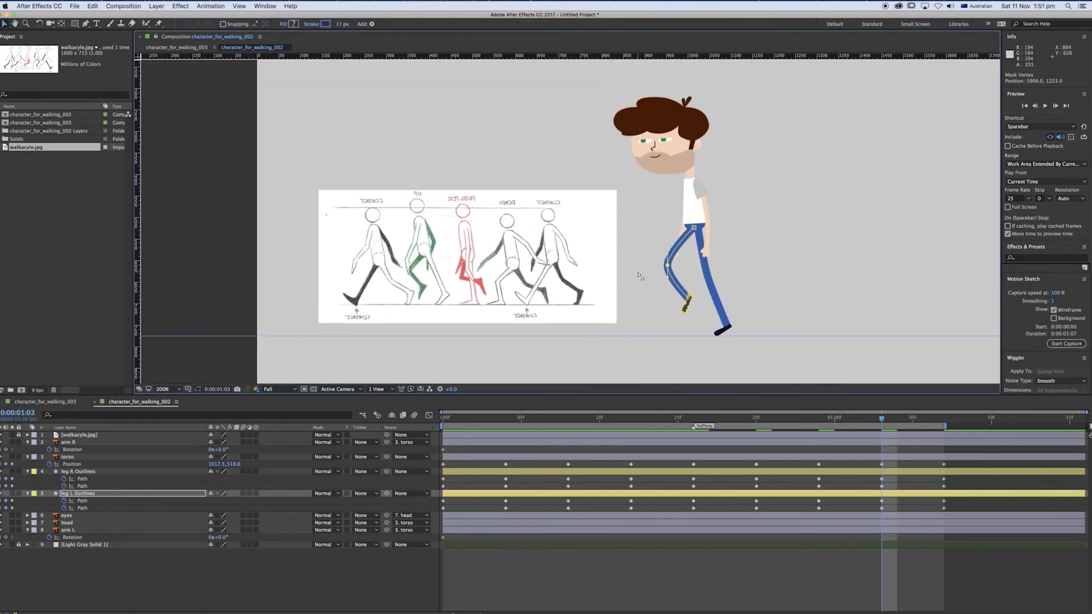
{"action": "key", "text": "space"}
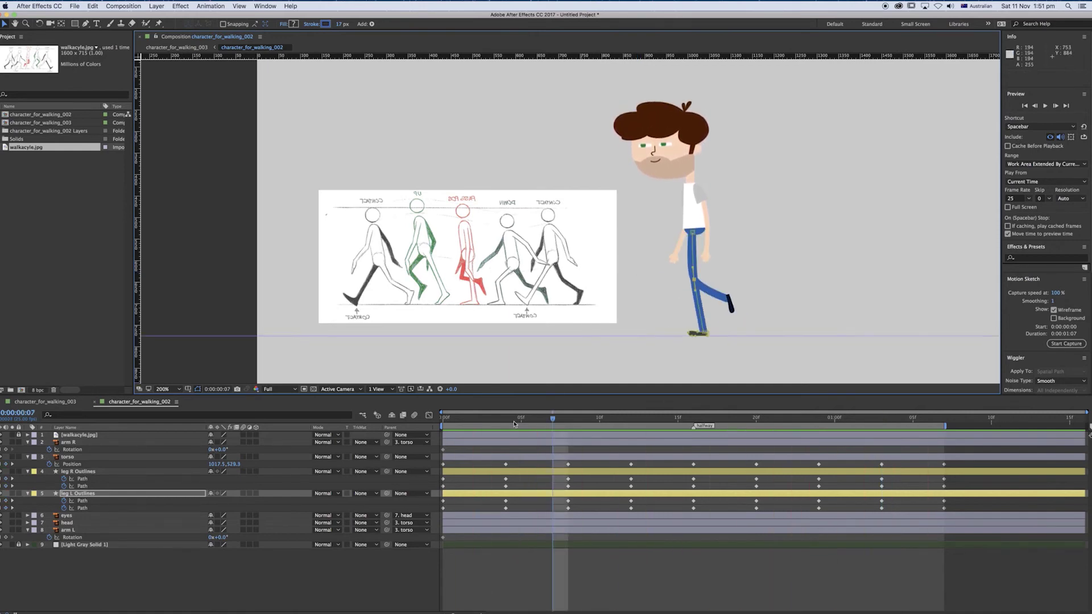
{"action": "key", "text": "space"}
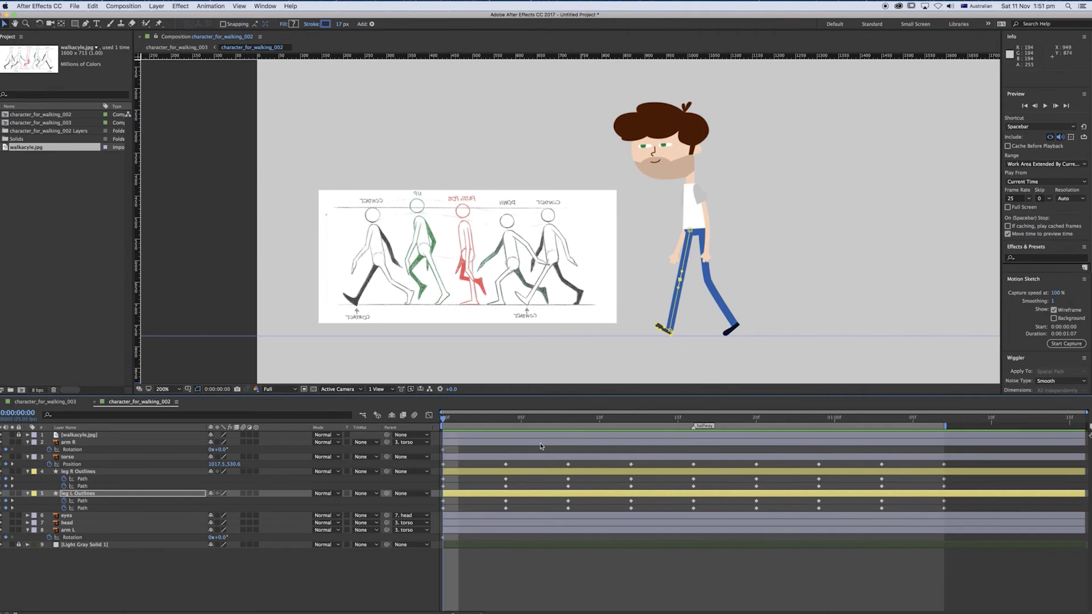
Reveal arm R's Position property and enable keyframing for it at 0:00:00:00.
{"action": "left_click", "coordinate": [607, 468]}
{"action": "left_click", "coordinate": [709, 247]}
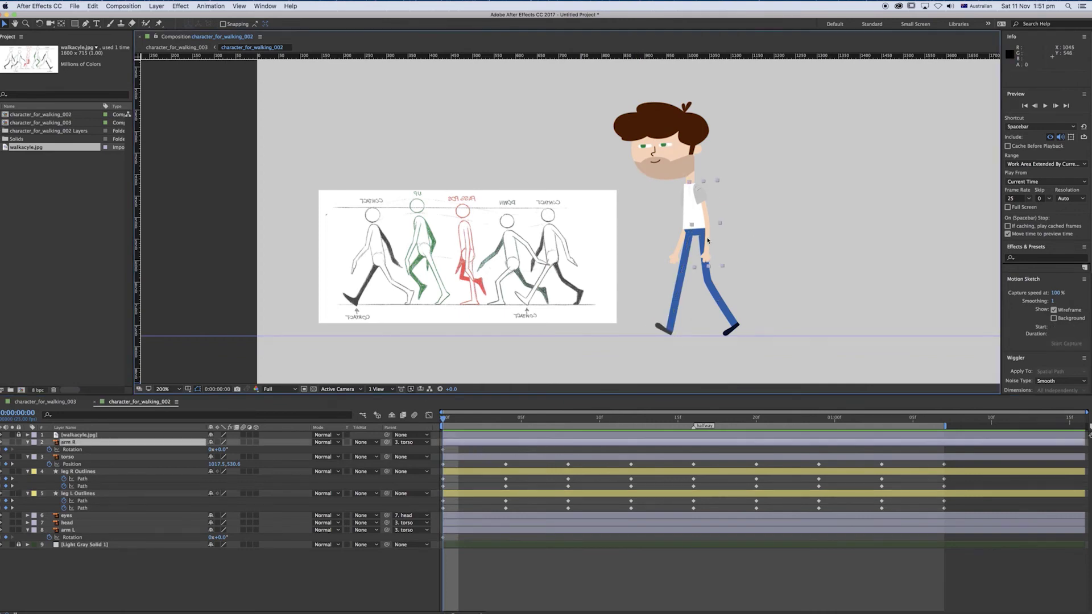
{"action": "key", "text": "period"}
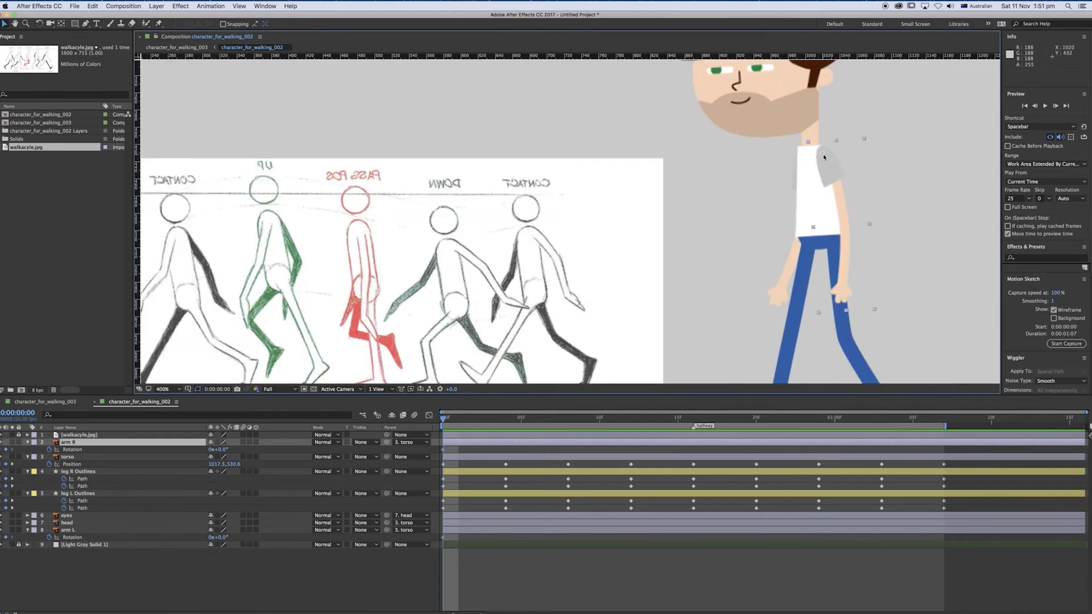
{"action": "left_click_drag", "start_coordinate": [795, 193], "coordinate": [805, 176]}
{"action": "left_click_drag", "start_coordinate": [666, 277], "coordinate": [680, 260]}
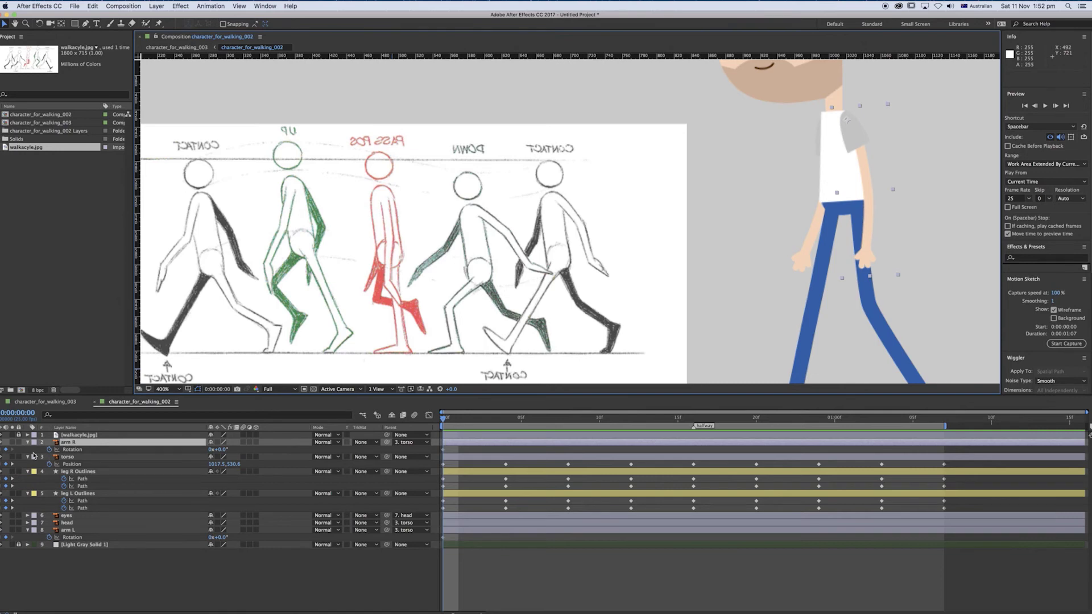
{"action": "key", "text": "shift+p"}
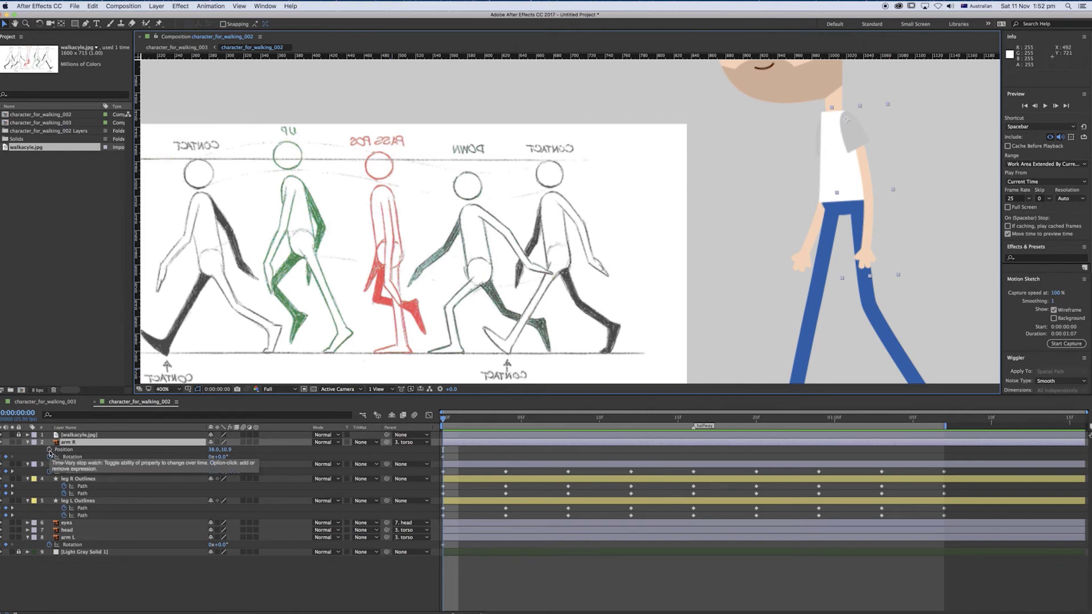
{"action": "left_click", "coordinate": [49, 450]}
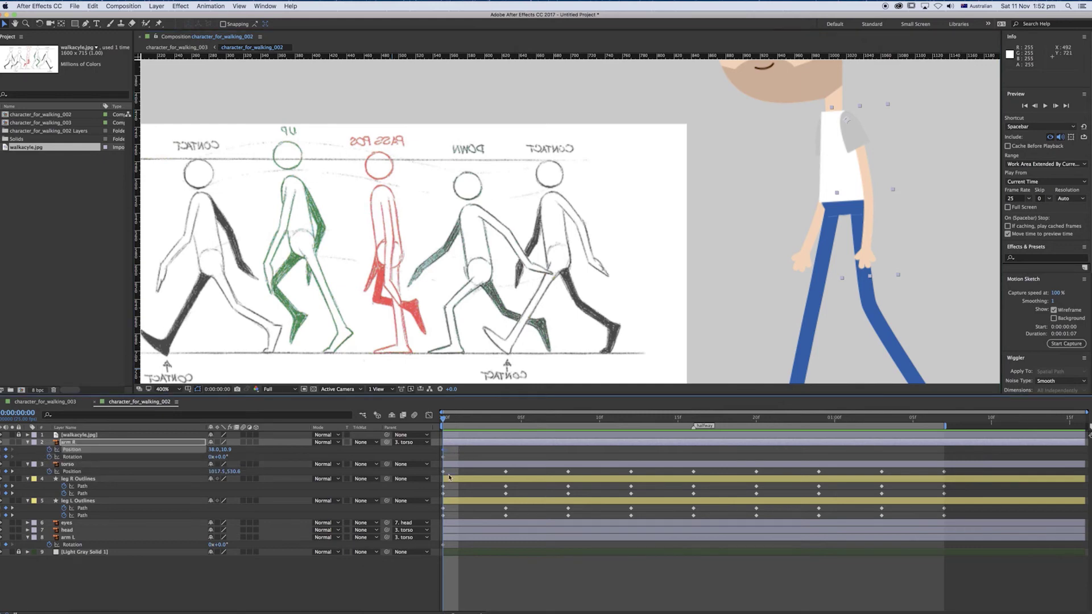
Reveal arm L's Position property and enable keyframing for it at 0:00:00:00.
{"action": "left_click", "coordinate": [72, 540]}
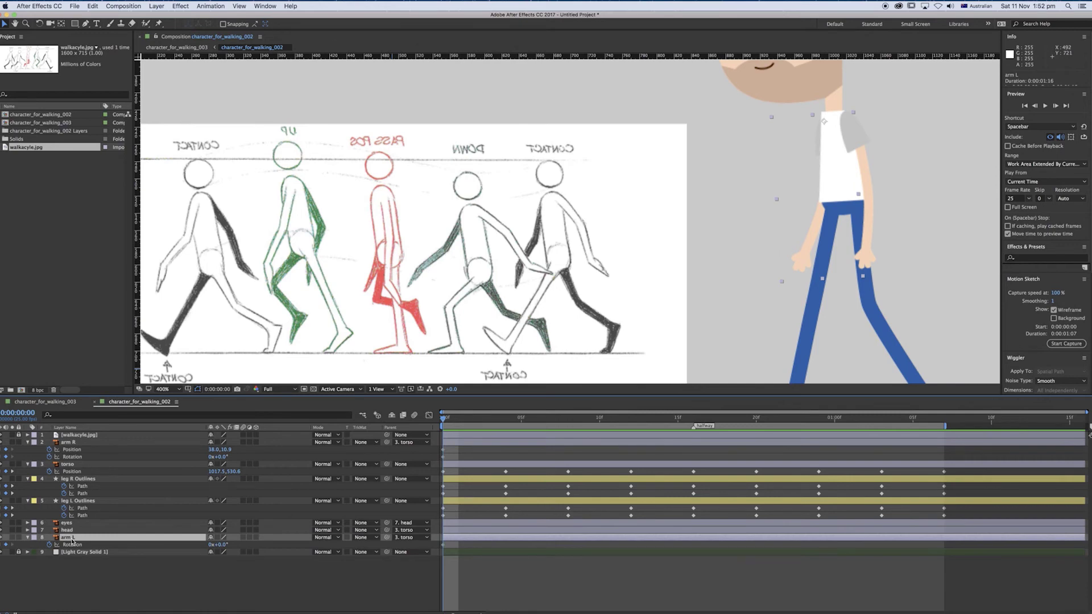
{"action": "key", "text": "shift+p"}
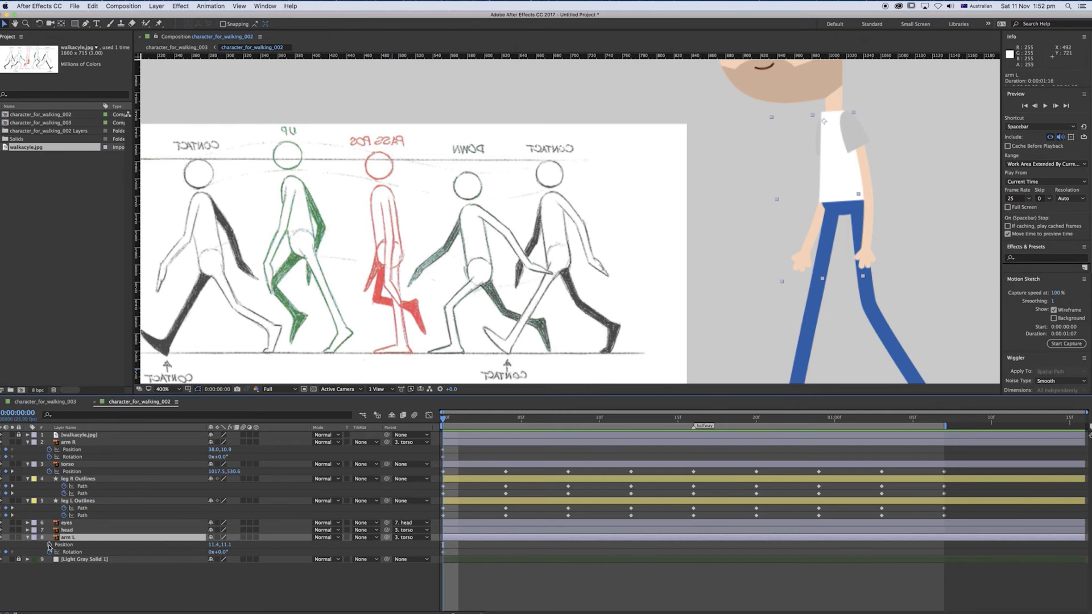
{"action": "left_click", "coordinate": [49, 545]}
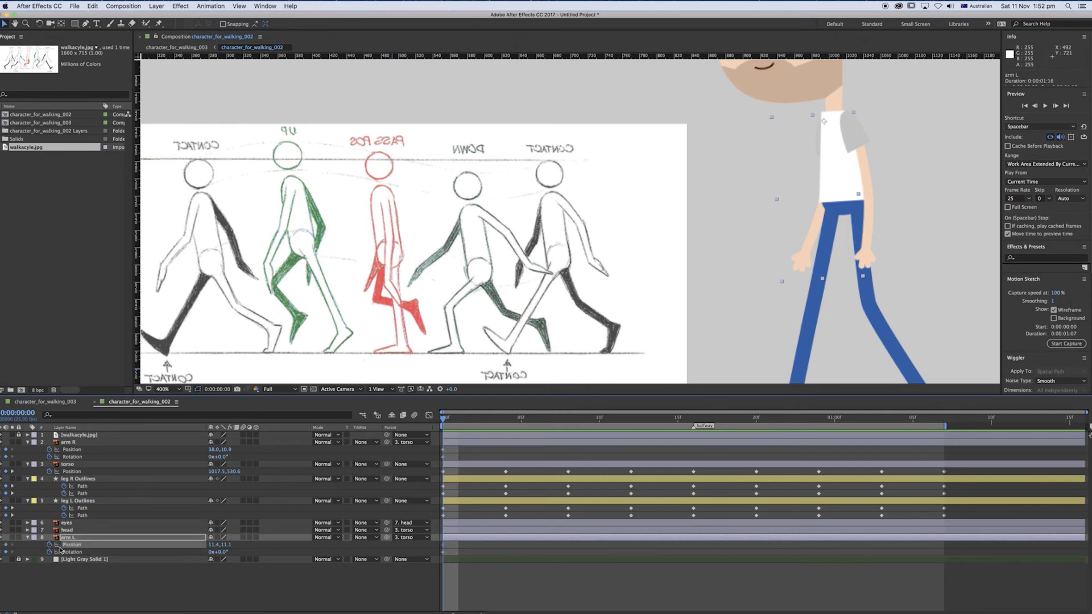
Review arm L's full Transform properties and reduce the display to its keyframed properties.
{"action": "left_click", "coordinate": [28, 538]}
{"action": "left_click", "coordinate": [48, 566]}
{"action": "left_click", "coordinate": [69, 540]}
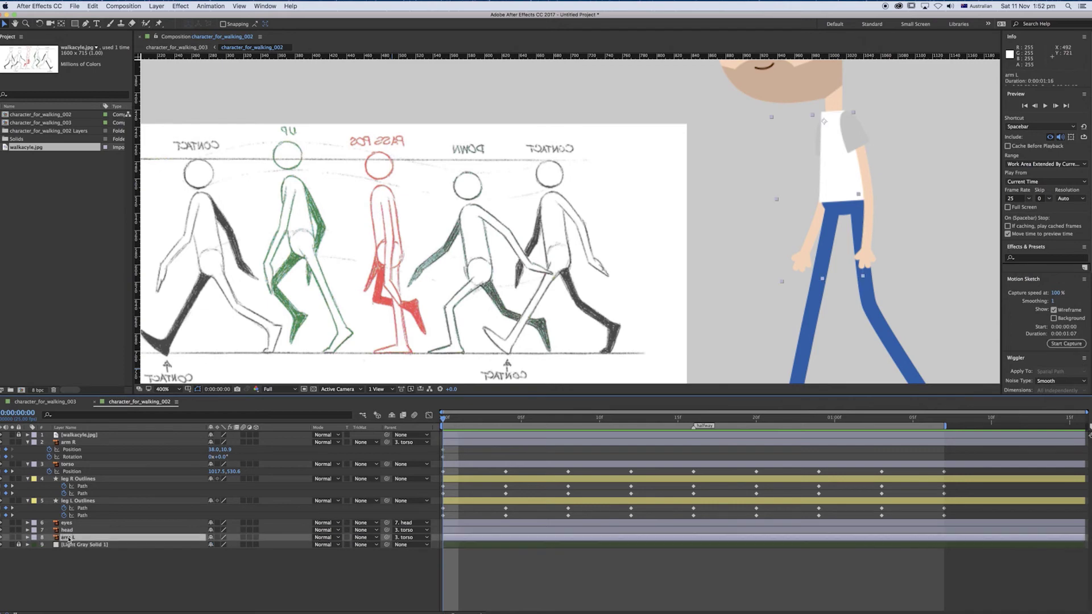
{"action": "left_click", "coordinate": [28, 538]}
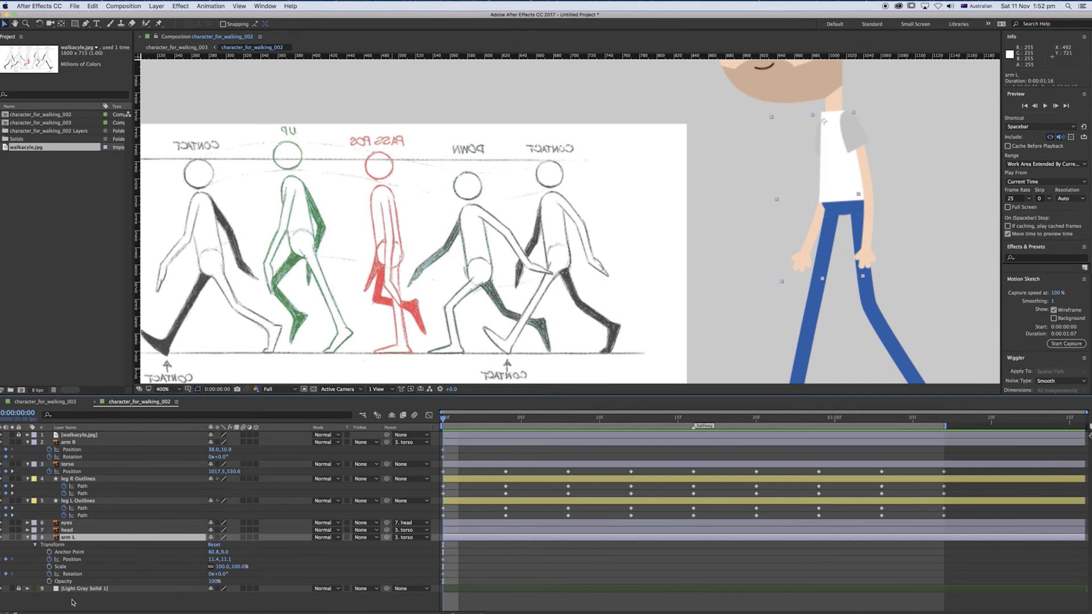
{"action": "left_click", "coordinate": [462, 554]}
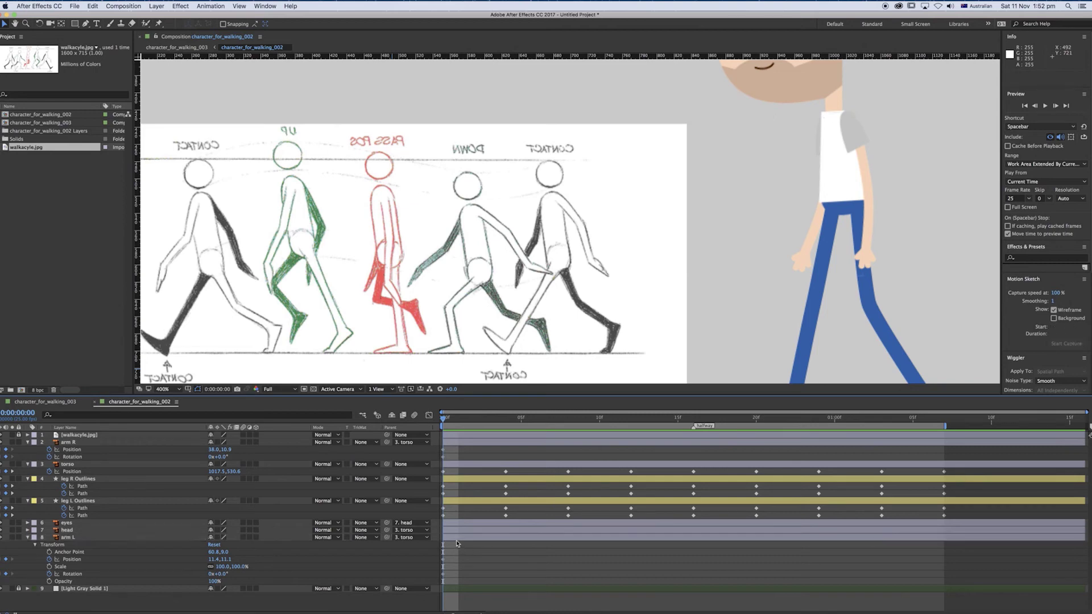
{"action": "left_click", "coordinate": [100, 538]}
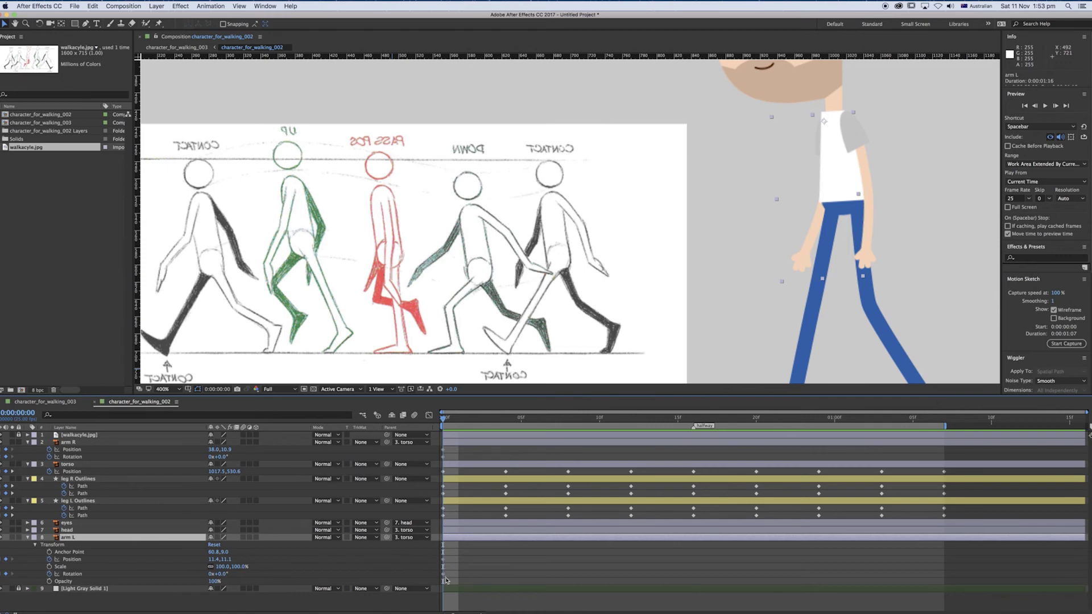
{"action": "key", "text": "u"}
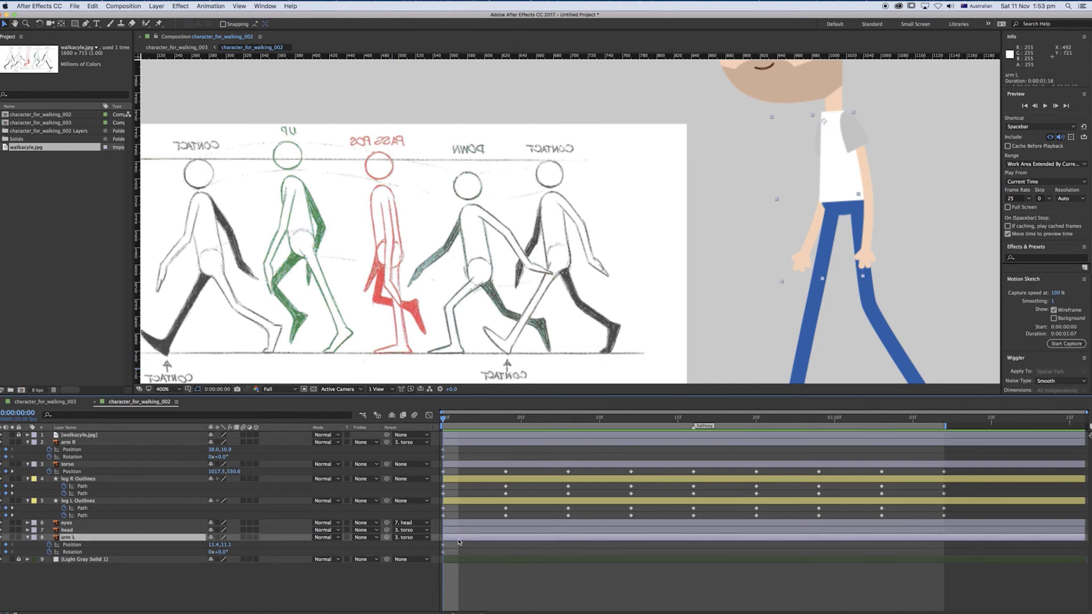
Rotate arm R to about -13° and arm L to about 8° at 0:00:00:00 to match the first contact pose.
{"action": "mouse_move", "coordinate": [736, 249]}
{"action": "left_mouse_down"}
{"action": "mouse_move", "coordinate": [690, 232]}
{"action": "mouse_move", "coordinate": [817, 227]}
{"action": "mouse_move", "coordinate": [797, 216]}
{"action": "left_mouse_up"}
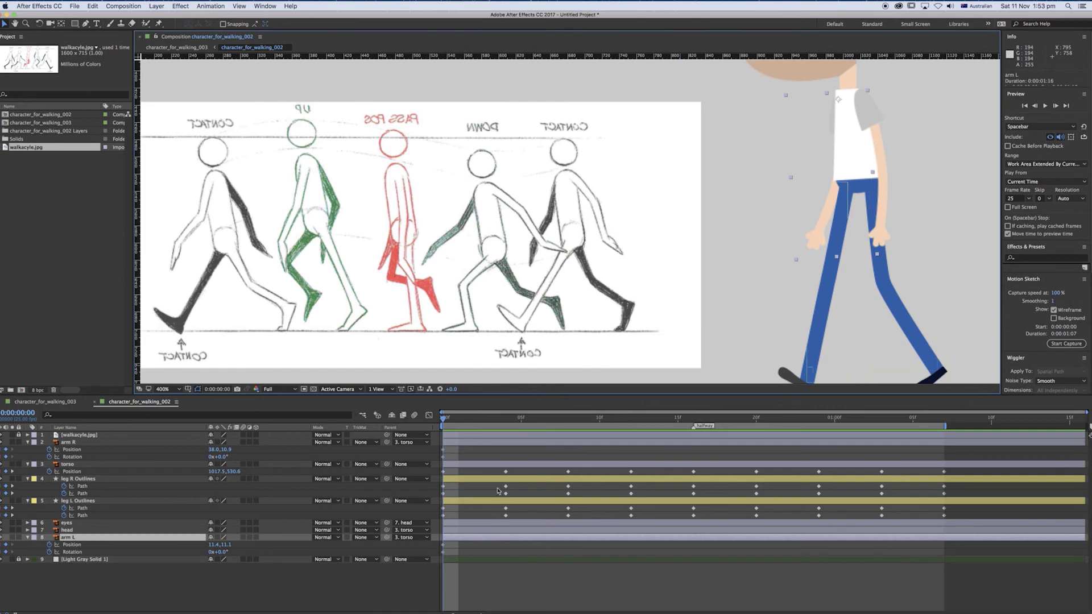
{"action": "left_click", "coordinate": [885, 223]}
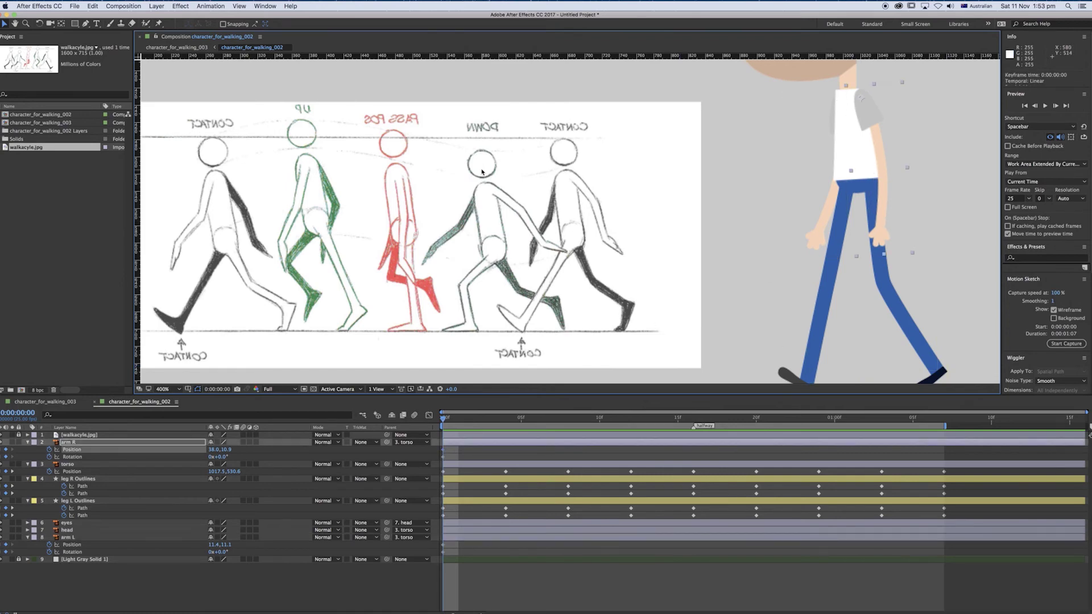
{"action": "left_click", "coordinate": [41, 24]}
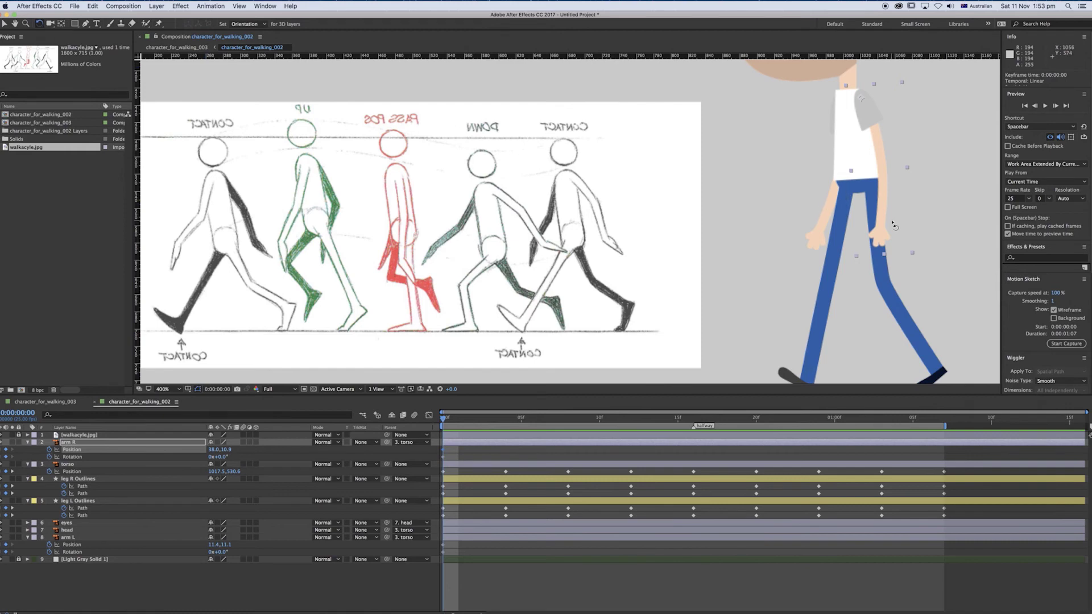
{"action": "left_click_drag", "start_coordinate": [886, 219], "coordinate": [918, 219]}
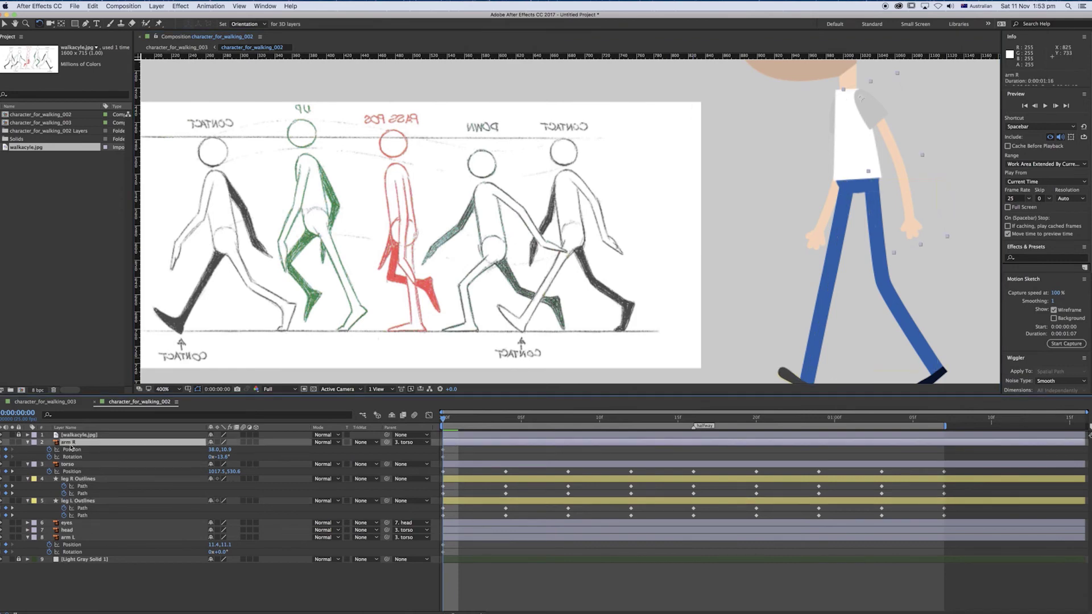
{"action": "left_click", "coordinate": [67, 538]}
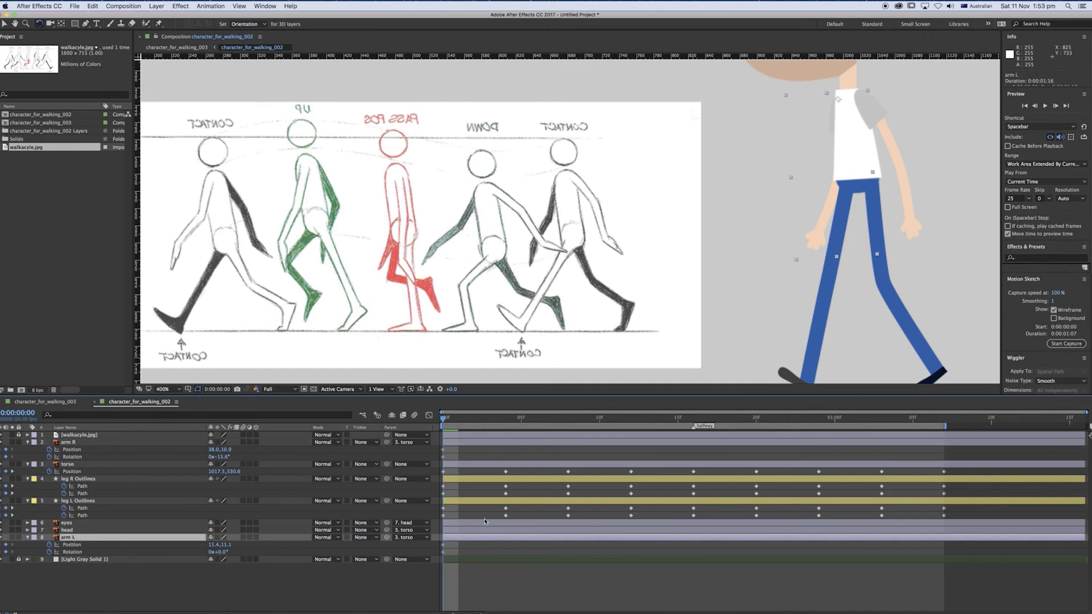
{"action": "left_click_drag", "start_coordinate": [812, 298], "coordinate": [801, 222]}
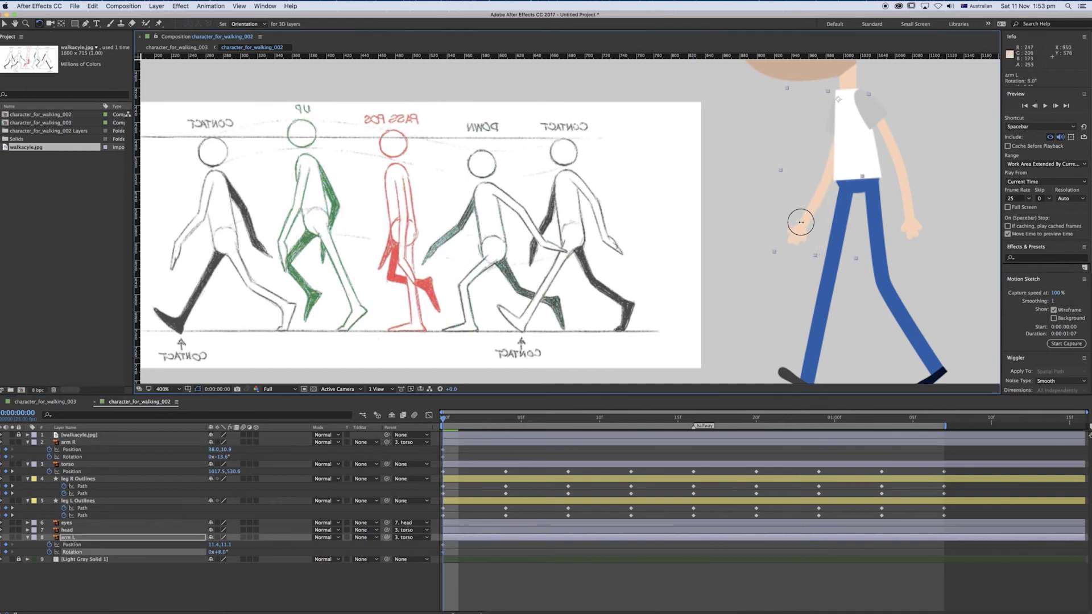
At 0:00:00:04, rotate arm L to about 12.2° and arm R to about -20.9° for the down pose.
{"action": "left_click_drag", "start_coordinate": [449, 419], "coordinate": [506, 419]}
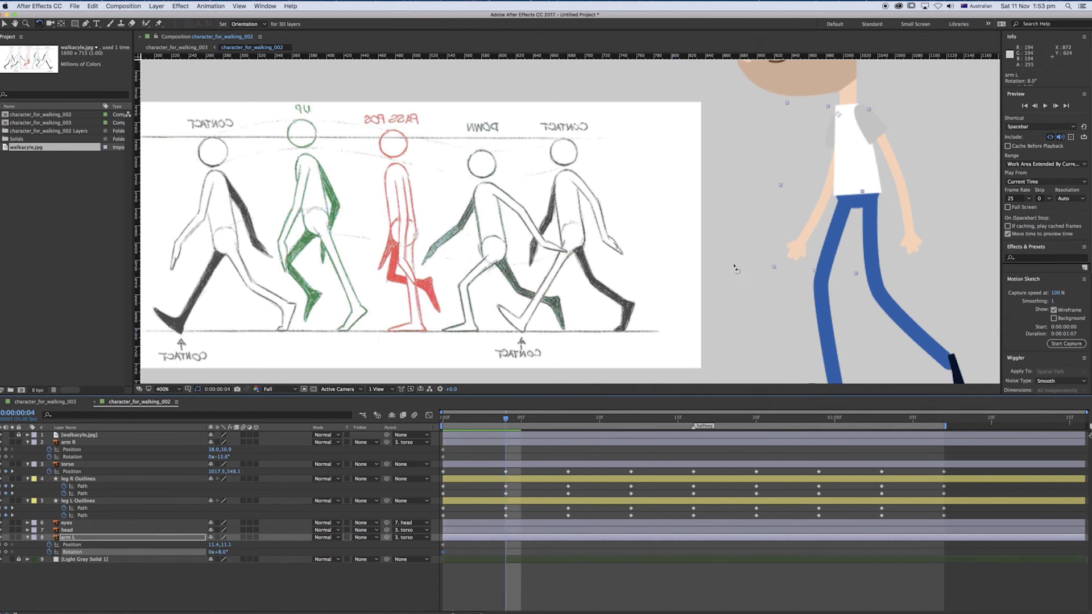
{"action": "left_click_drag", "start_coordinate": [797, 252], "coordinate": [784, 251]}
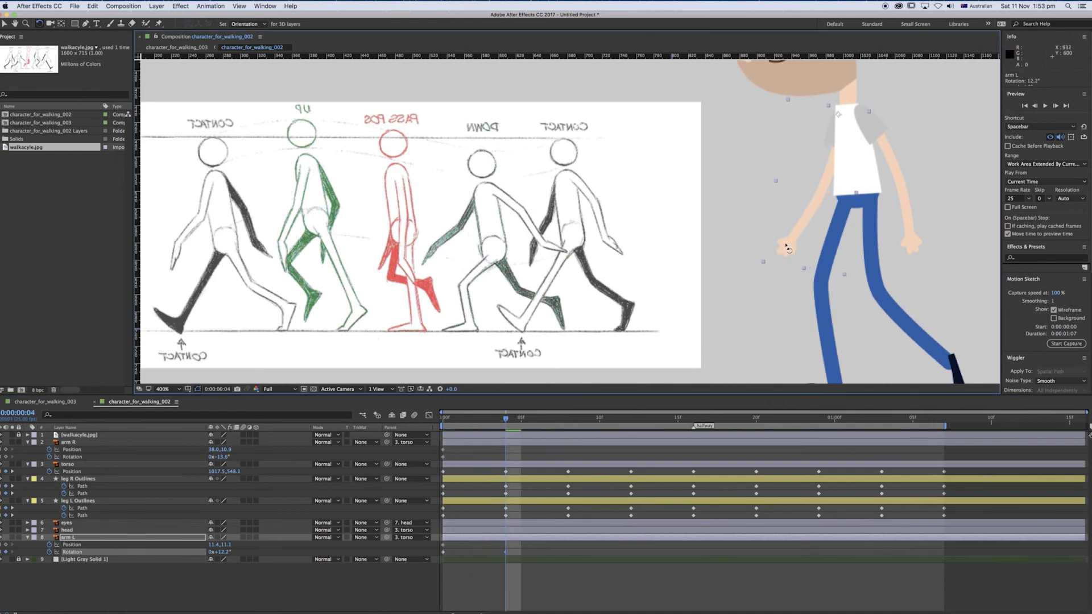
{"action": "left_click_drag", "start_coordinate": [917, 248], "coordinate": [938, 245]}
At 0:00:00:08, rotate arm R to about 5.5° and arm L to about -10.1° for the passing pose.
{"action": "mouse_move", "coordinate": [507, 421]}
{"action": "left_mouse_down"}
{"action": "mouse_move", "coordinate": [443, 427]}
{"action": "mouse_move", "coordinate": [514, 437]}
{"action": "left_mouse_up"}
{"action": "key", "text": "Page_Up"}
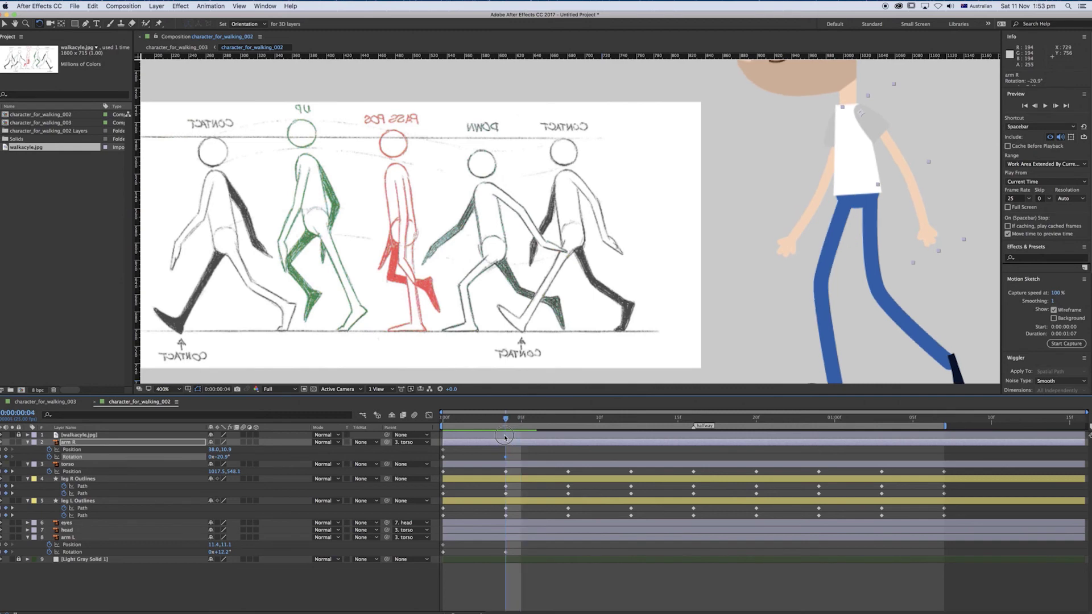
{"action": "left_click_drag", "start_coordinate": [505, 437], "coordinate": [560, 455]}
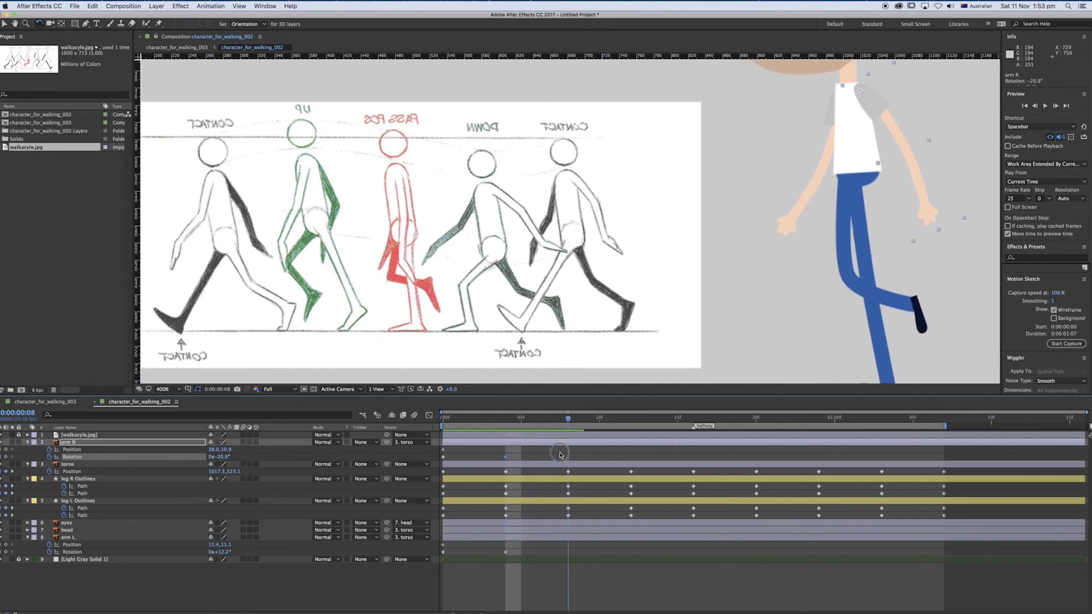
{"action": "left_click_drag", "start_coordinate": [932, 230], "coordinate": [869, 231]}
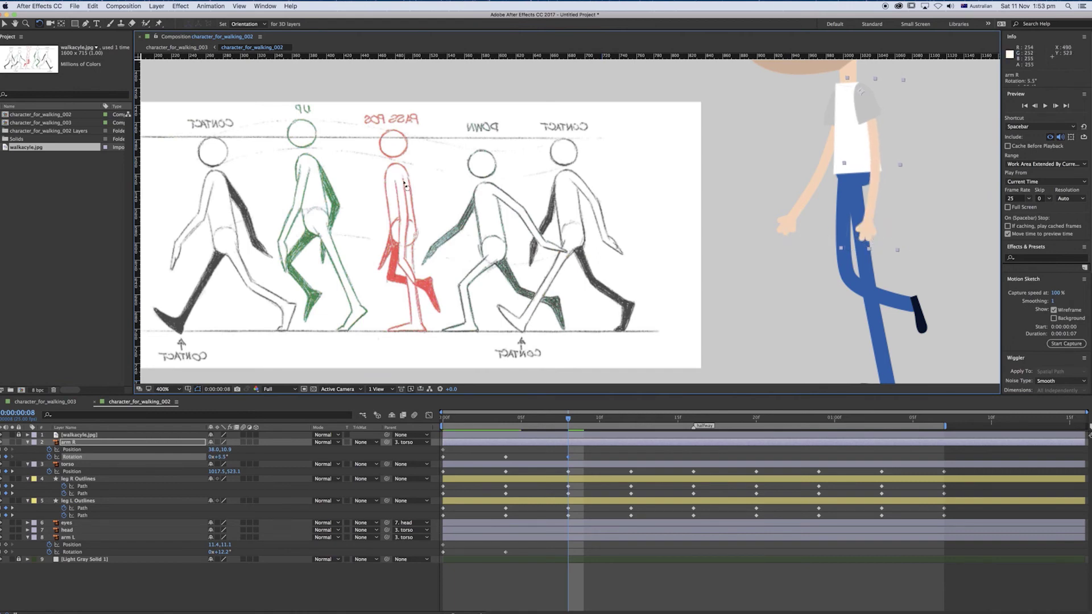
{"action": "left_click_drag", "start_coordinate": [788, 232], "coordinate": [830, 242]}
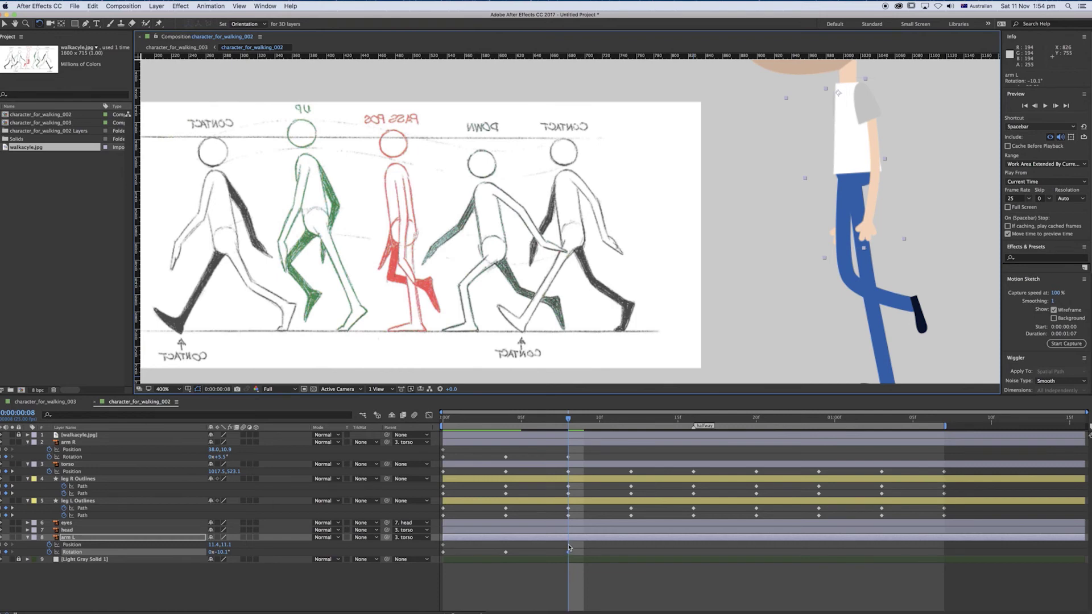
Shift both shoulders at 0:00:00:08, placing arm L at about 22.8, 11.8 and arm R at about 23, 9.9, and scrub to check.
{"action": "key", "text": "v"}
{"action": "left_click", "coordinate": [874, 102]}
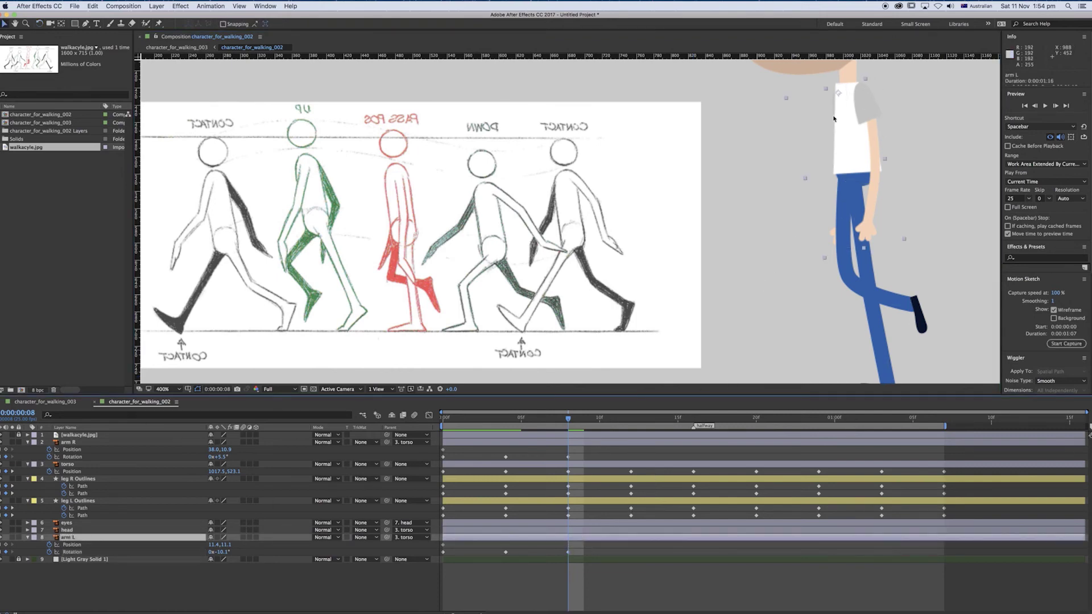
{"action": "left_click_drag", "start_coordinate": [834, 118], "coordinate": [859, 107]}
{"action": "left_click", "coordinate": [578, 446]}
{"action": "key", "text": "Return"}
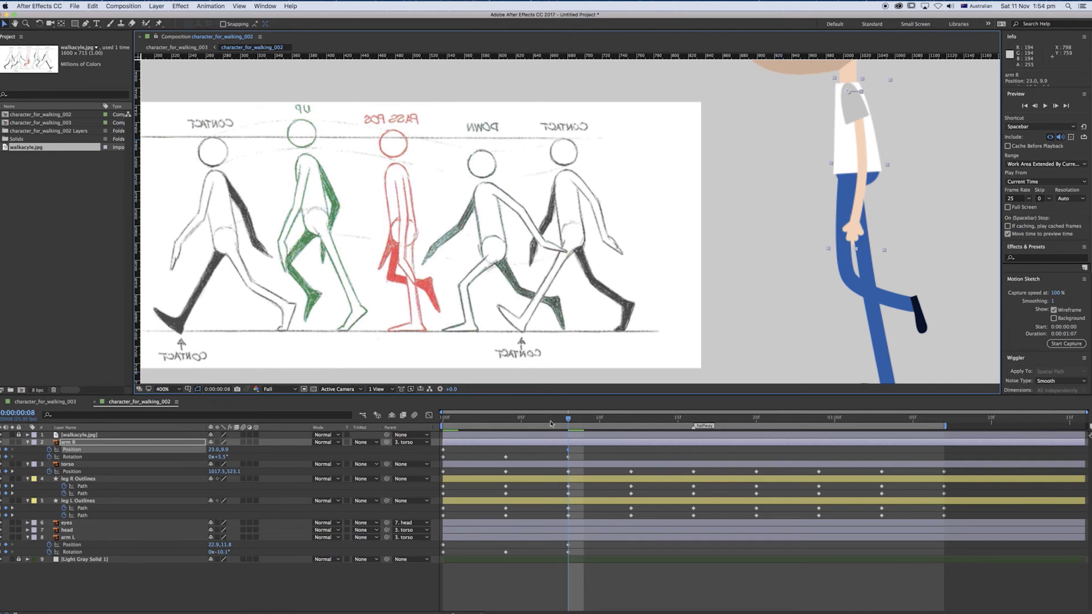
{"action": "key", "text": "space"}
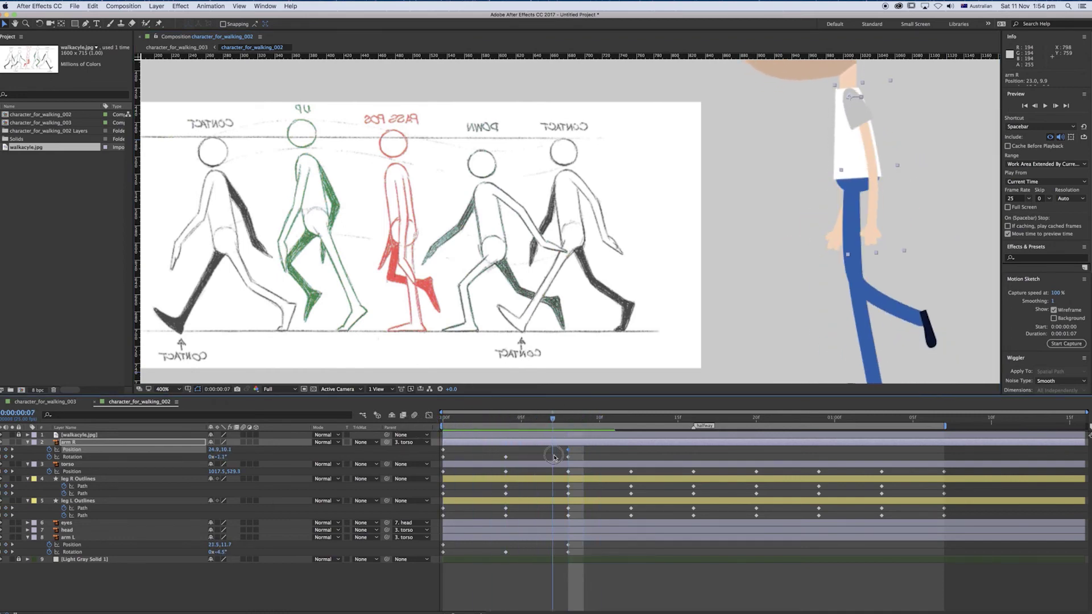
{"action": "left_click_drag", "start_coordinate": [554, 457], "coordinate": [566, 458]}
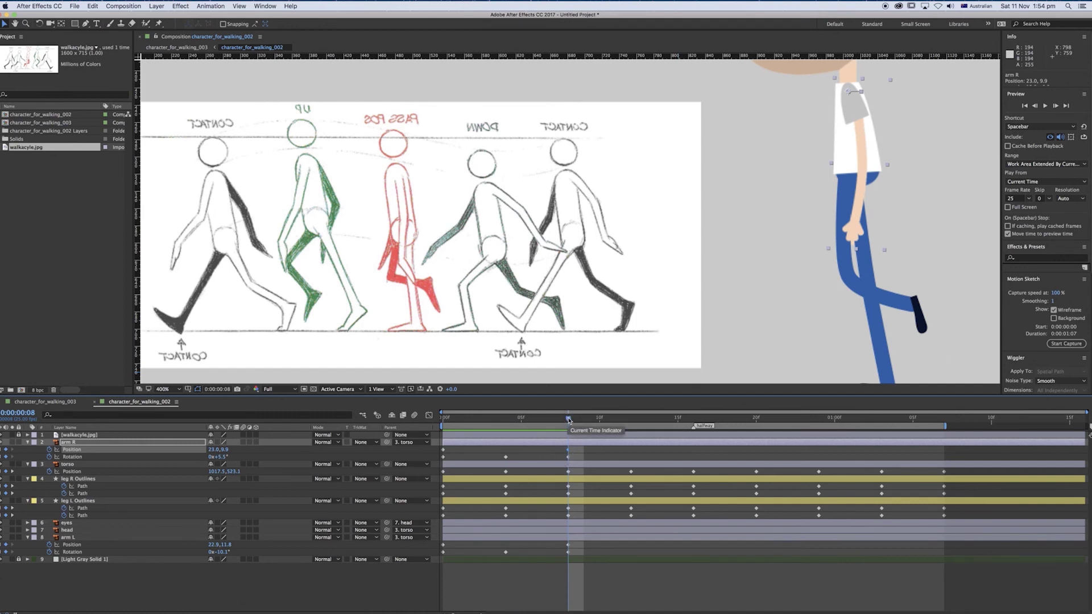
At 0:00:00:12, rotate arm R to about 18.8° and arm L to about -24° for the up pose.
{"action": "left_click_drag", "start_coordinate": [569, 420], "coordinate": [631, 420]}
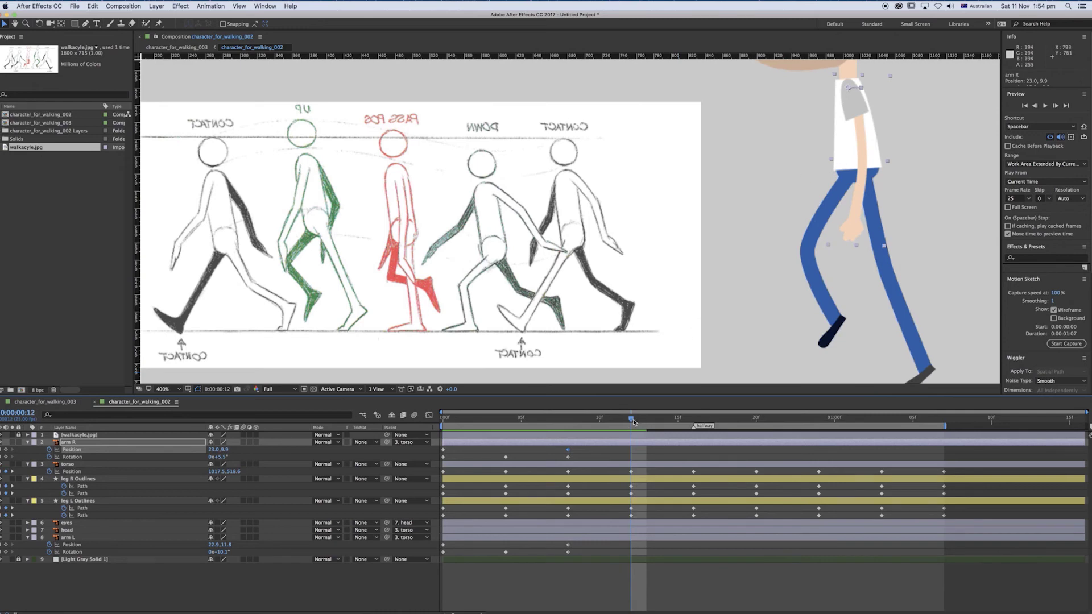
{"action": "left_click", "coordinate": [39, 23]}
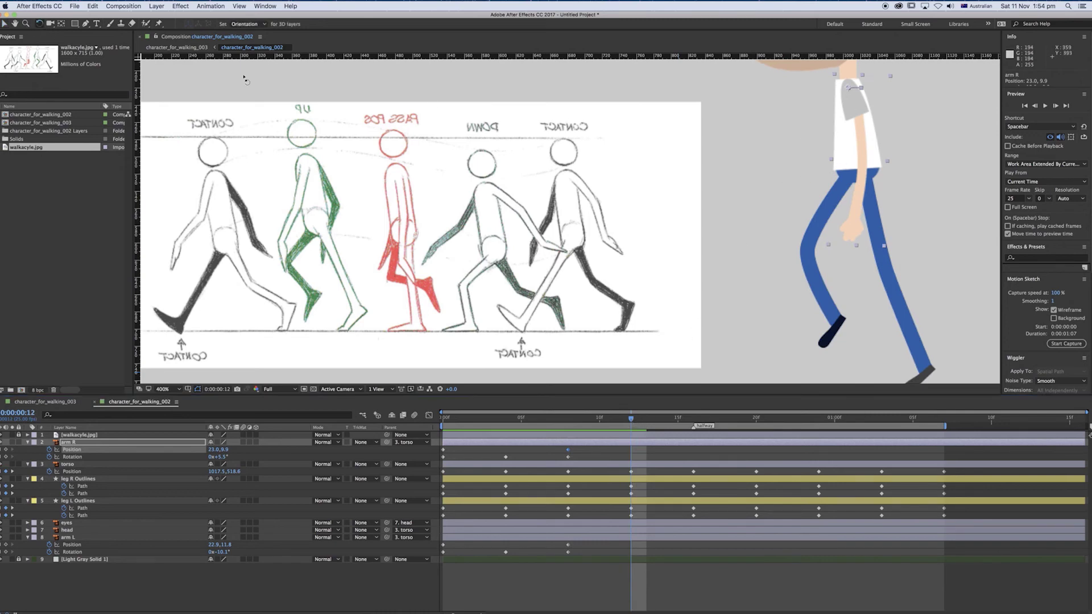
{"action": "left_click_drag", "start_coordinate": [843, 186], "coordinate": [899, 221]}
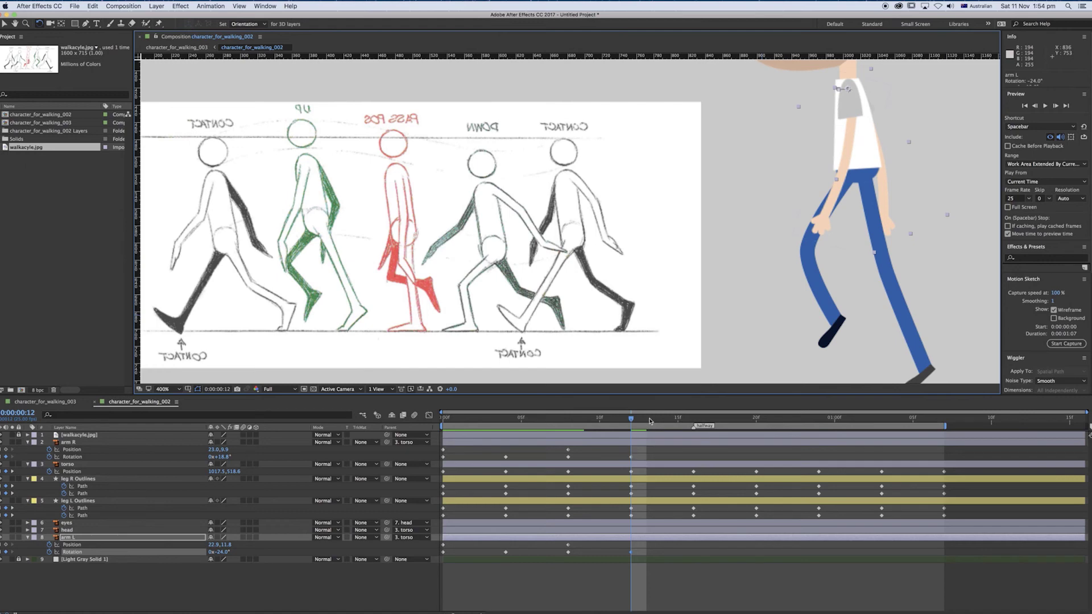
At the halfway contact pose, 0:00:00:16, rotate arm R to about 30.2° and arm L to about -31.8°.
{"action": "left_click", "coordinate": [694, 421]}
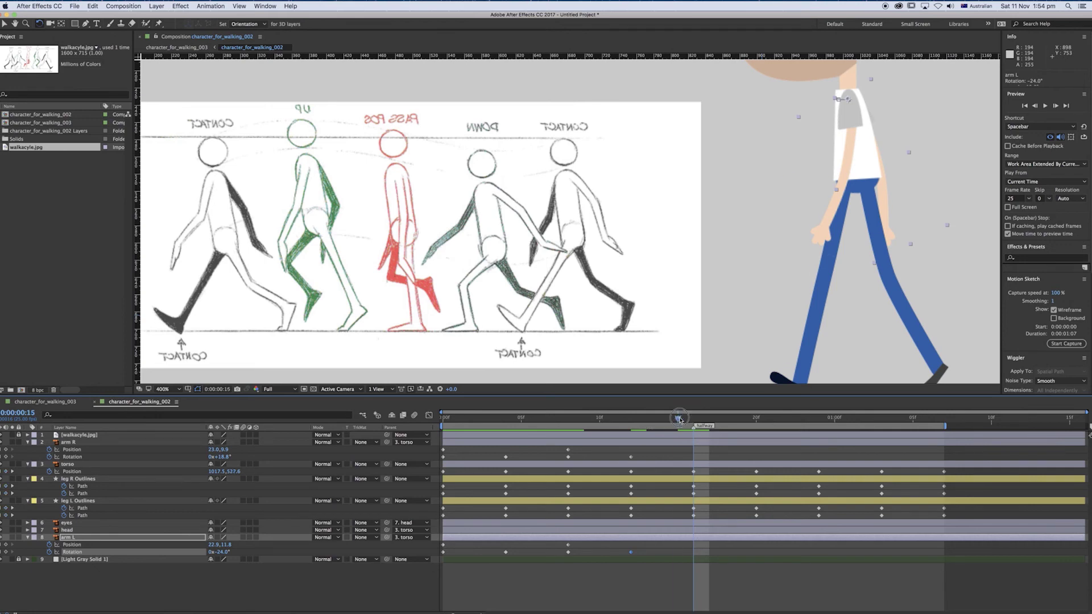
{"action": "key", "text": "space"}
{"action": "key", "text": "space"}
{"action": "left_click_drag", "start_coordinate": [828, 230], "coordinate": [792, 227]}
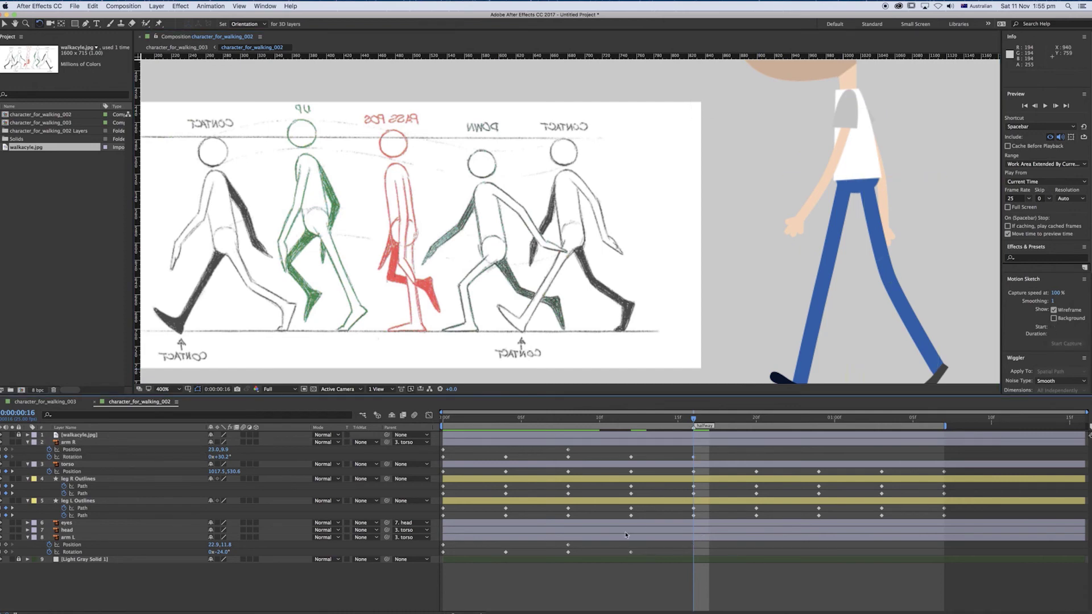
{"action": "left_click", "coordinate": [631, 552]}
{"action": "left_click_drag", "start_coordinate": [901, 247], "coordinate": [902, 216]}
Reposition the shoulders at 0:00:00:16, moving arm L to about 32.4, 12.4 and arm R to about 12.5, 9.3.
{"action": "key", "text": "v"}
{"action": "left_click_drag", "start_coordinate": [849, 122], "coordinate": [880, 125]}
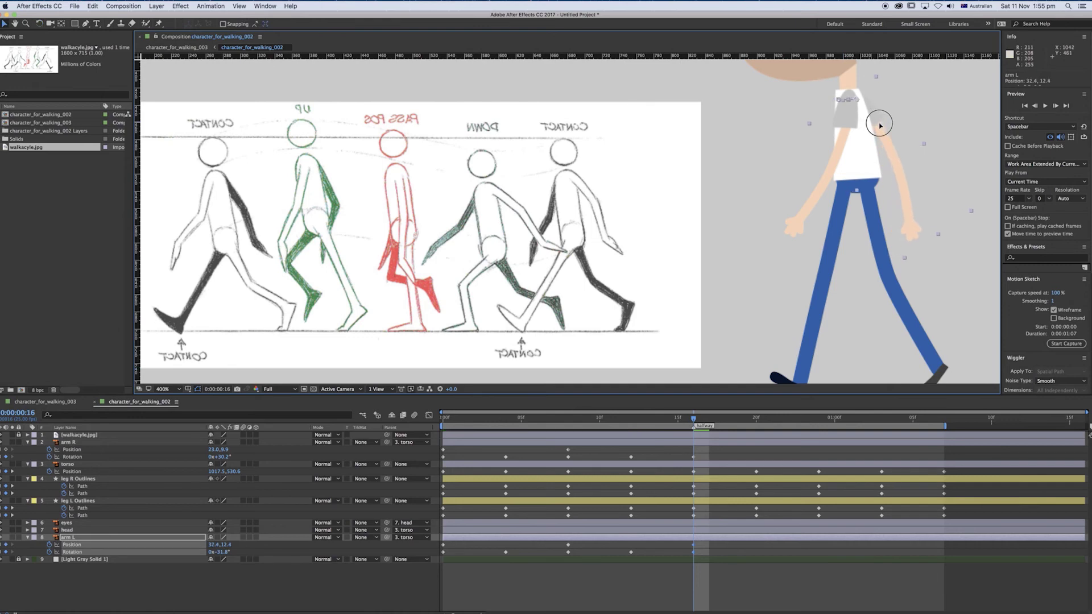
{"action": "left_click", "coordinate": [696, 443]}
{"action": "left_click_drag", "start_coordinate": [849, 113], "coordinate": [841, 113]}
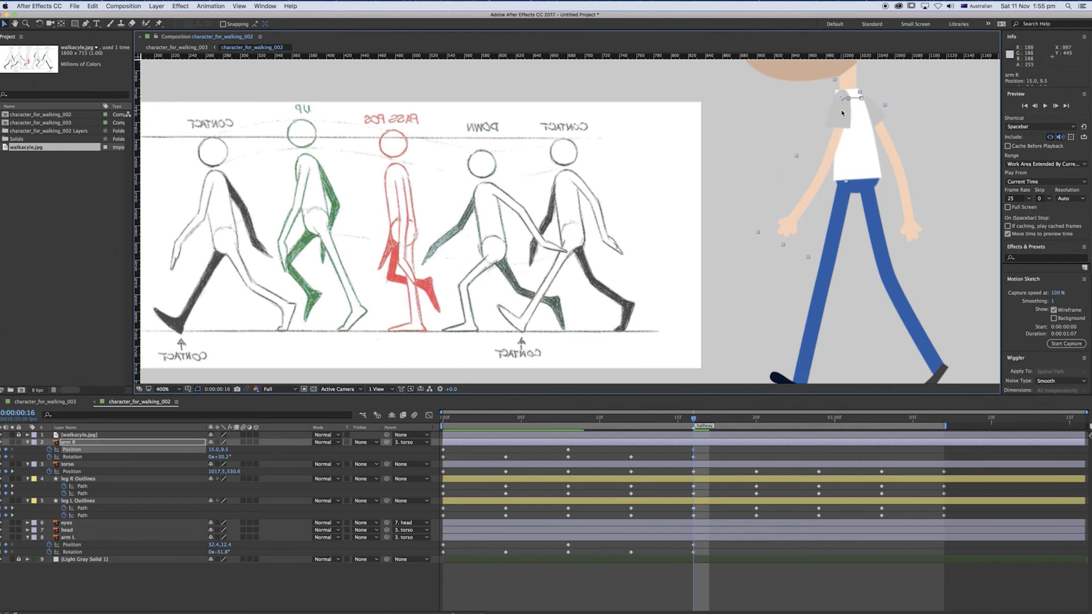
{"action": "key", "text": "super+z"}
{"action": "mouse_move", "coordinate": [846, 110]}
{"action": "left_mouse_down"}
{"action": "mouse_move", "coordinate": [838, 119]}
{"action": "mouse_move", "coordinate": [831, 110]}
{"action": "mouse_move", "coordinate": [827, 124]}
{"action": "mouse_move", "coordinate": [824, 114]}
{"action": "mouse_move", "coordinate": [649, 108]}
{"action": "mouse_move", "coordinate": [541, 117]}
{"action": "mouse_move", "coordinate": [844, 137]}
{"action": "mouse_move", "coordinate": [825, 102]}
{"action": "mouse_move", "coordinate": [842, 90]}
{"action": "mouse_move", "coordinate": [877, 109]}
{"action": "mouse_move", "coordinate": [825, 112]}
{"action": "mouse_move", "coordinate": [836, 139]}
{"action": "mouse_move", "coordinate": [844, 93]}
{"action": "mouse_move", "coordinate": [851, 114]}
{"action": "mouse_move", "coordinate": [871, 107]}
{"action": "mouse_move", "coordinate": [836, 111]}
{"action": "left_mouse_up"}
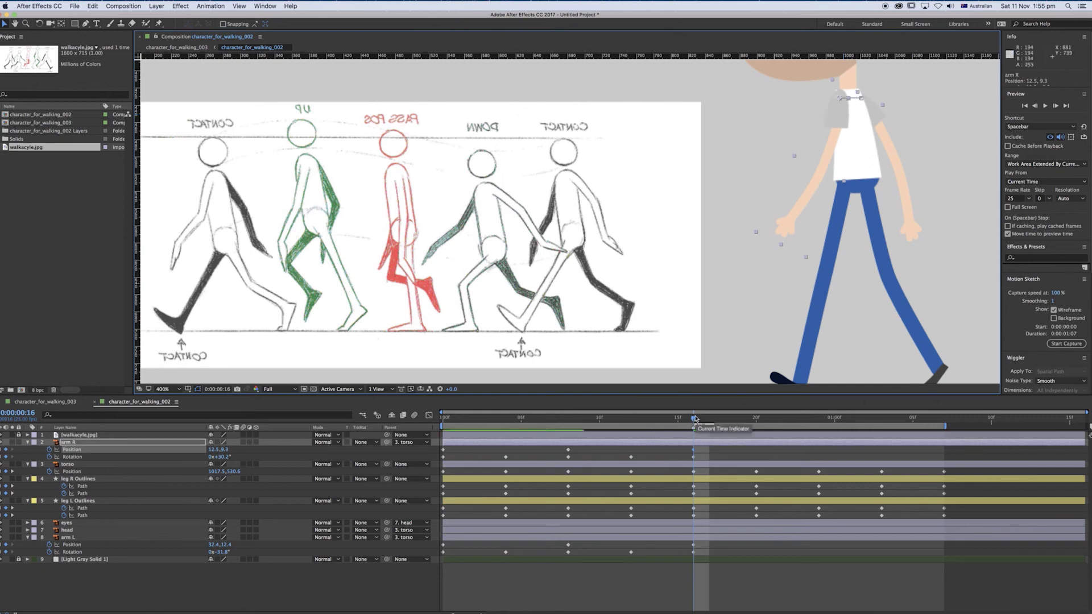
Copy the first Position keyframes of arm R and arm L to 0:00:01:07 to close the loop.
{"action": "left_click_drag", "start_coordinate": [694, 419], "coordinate": [945, 455]}
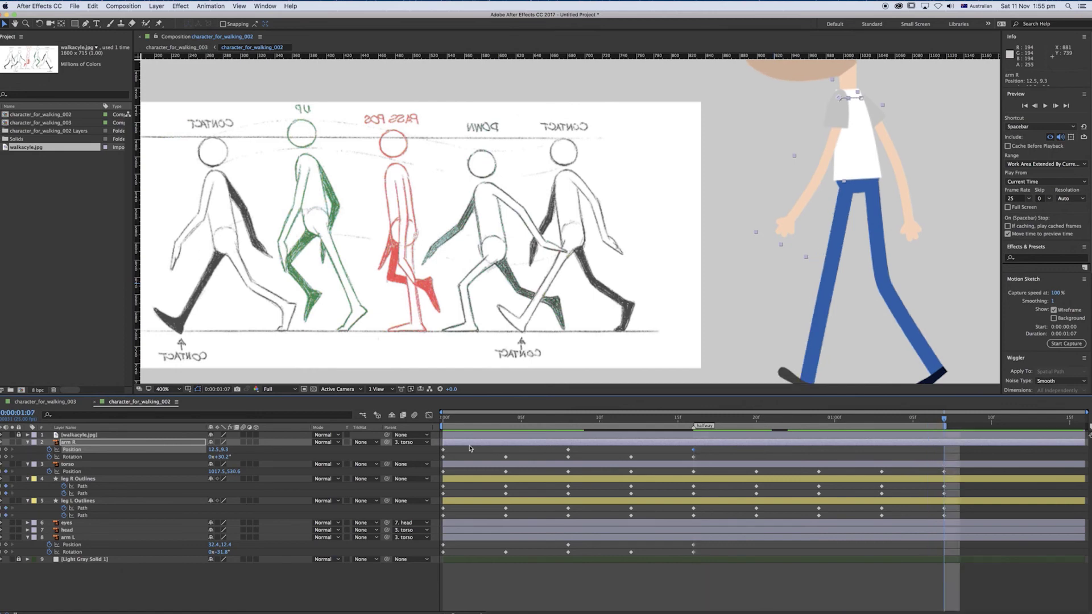
{"action": "left_click", "coordinate": [444, 451]}
{"action": "key", "text": "super+c"}
{"action": "key", "text": "super+v"}
{"action": "left_click", "coordinate": [443, 545]}
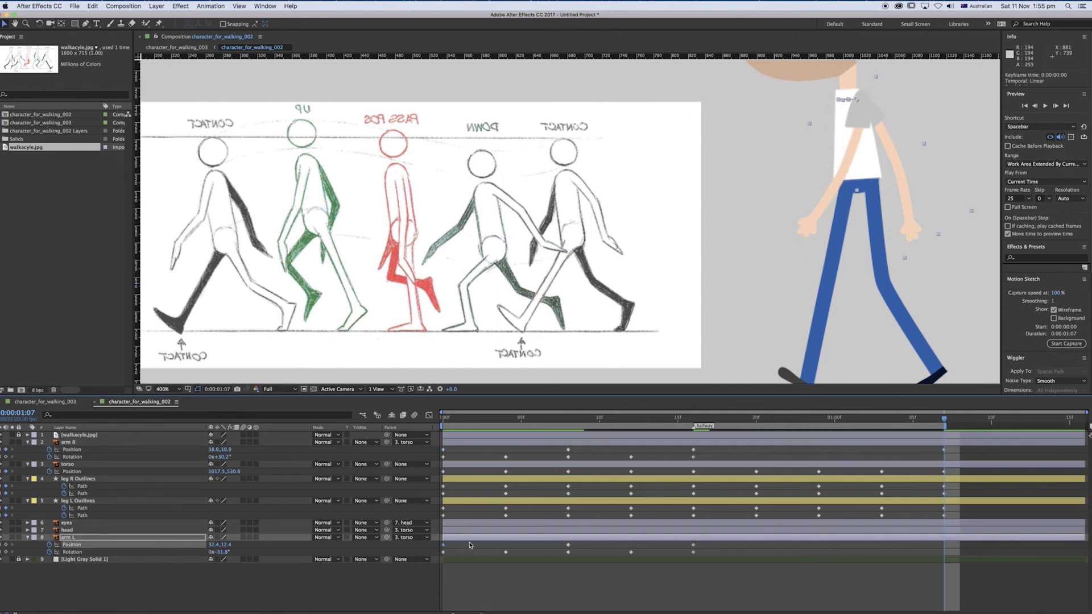
{"action": "key", "text": "super+c"}
{"action": "key", "text": "super+v"}
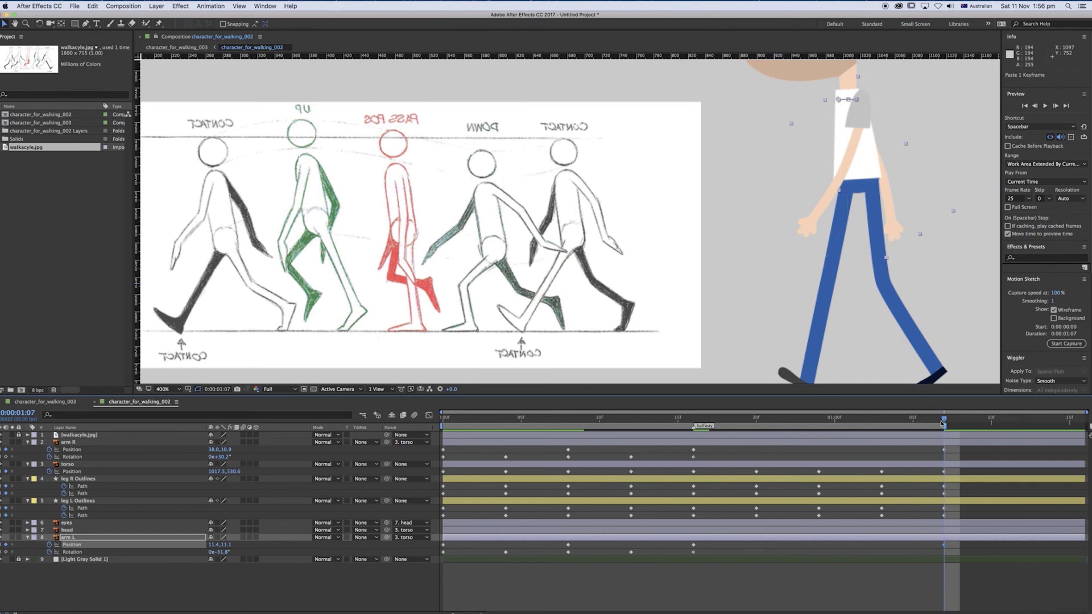
Try copying arm R's Rotation keyframe from 0:00:00:12 to 0:00:00:20, and delete the pasted keyframe.
{"action": "left_click_drag", "start_coordinate": [944, 422], "coordinate": [755, 452]}
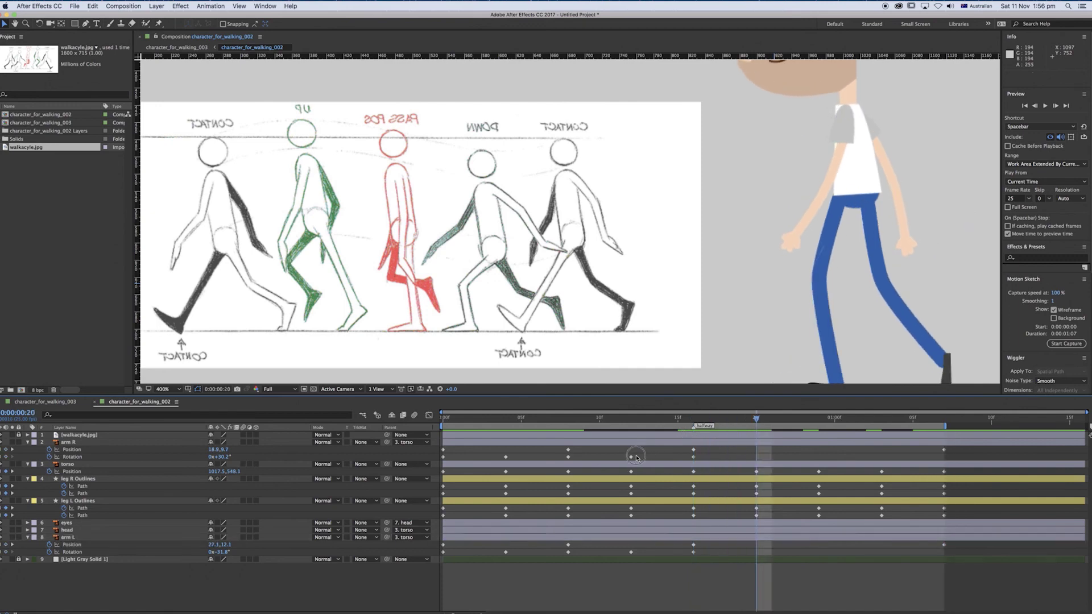
{"action": "left_click_drag", "start_coordinate": [647, 450], "coordinate": [615, 472]}
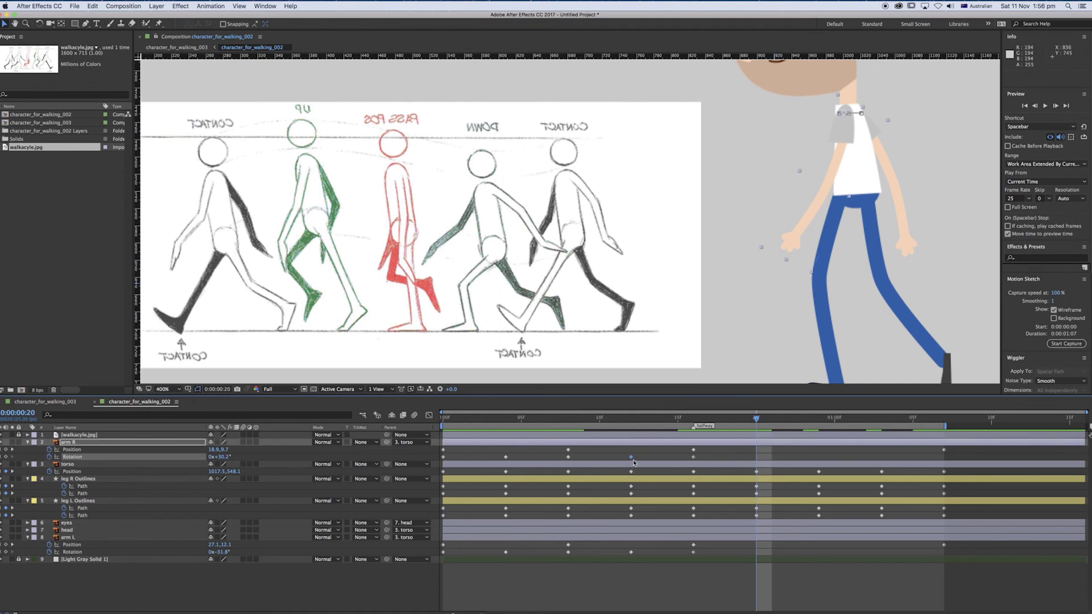
{"action": "key", "text": "ctrl+v"}
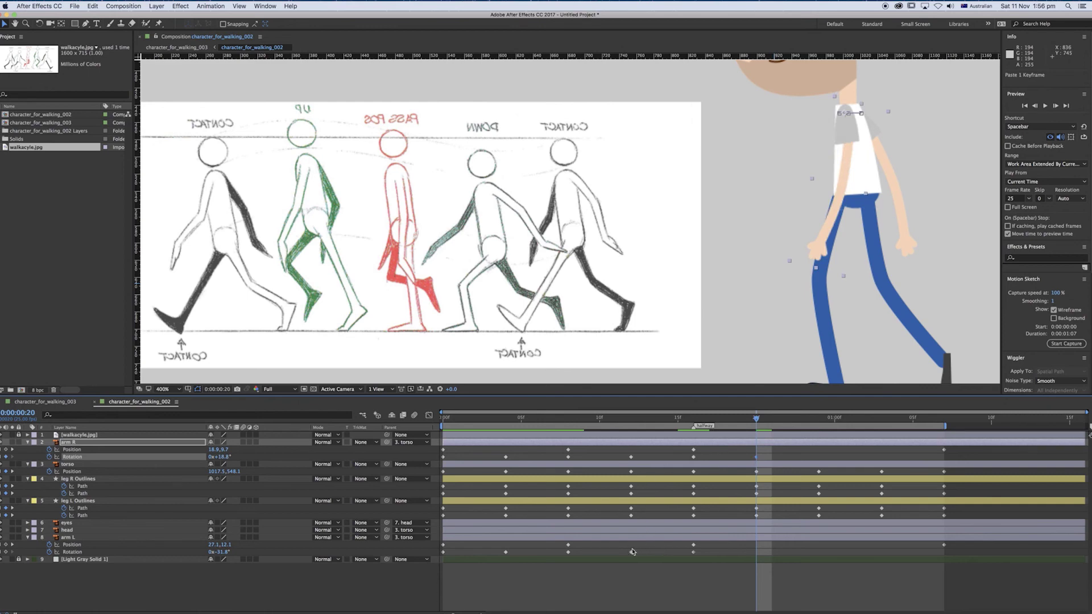
{"action": "left_click", "coordinate": [716, 501]}
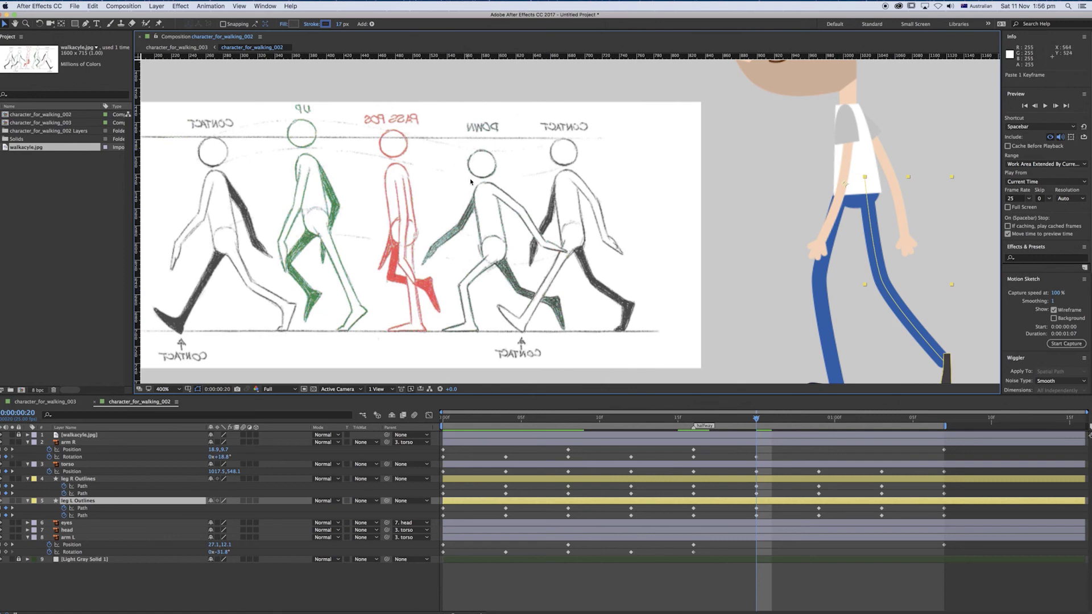
{"action": "left_click", "coordinate": [756, 457]}
{"action": "key", "text": "Delete"}
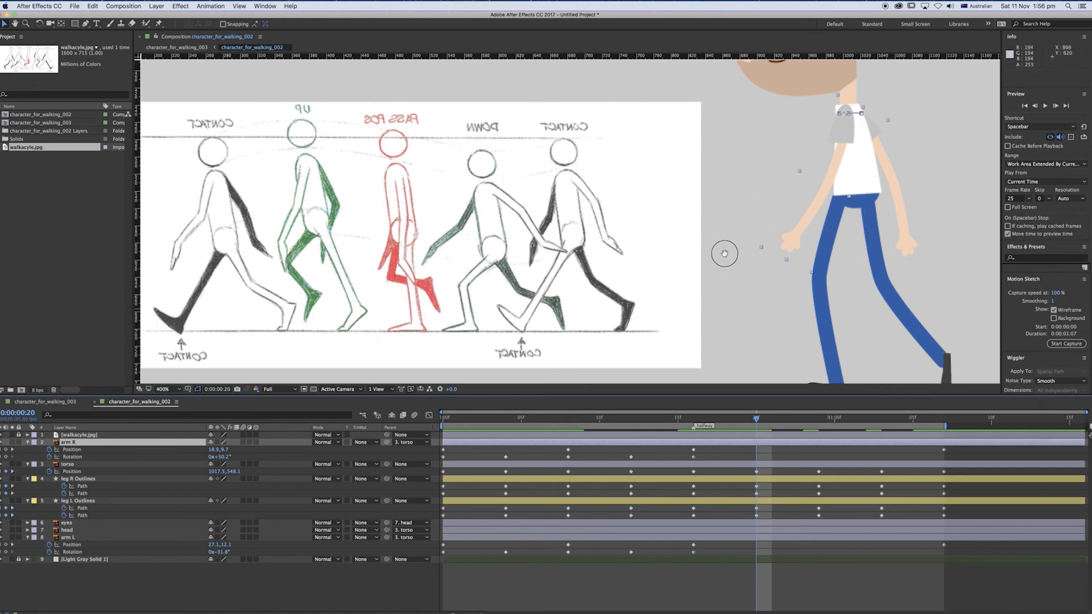
Zoom out to the full character and play back the walk cycle to check the arm swing.
{"action": "left_click_drag", "start_coordinate": [725, 253], "coordinate": [678, 235]}
{"action": "key", "text": "comma"}
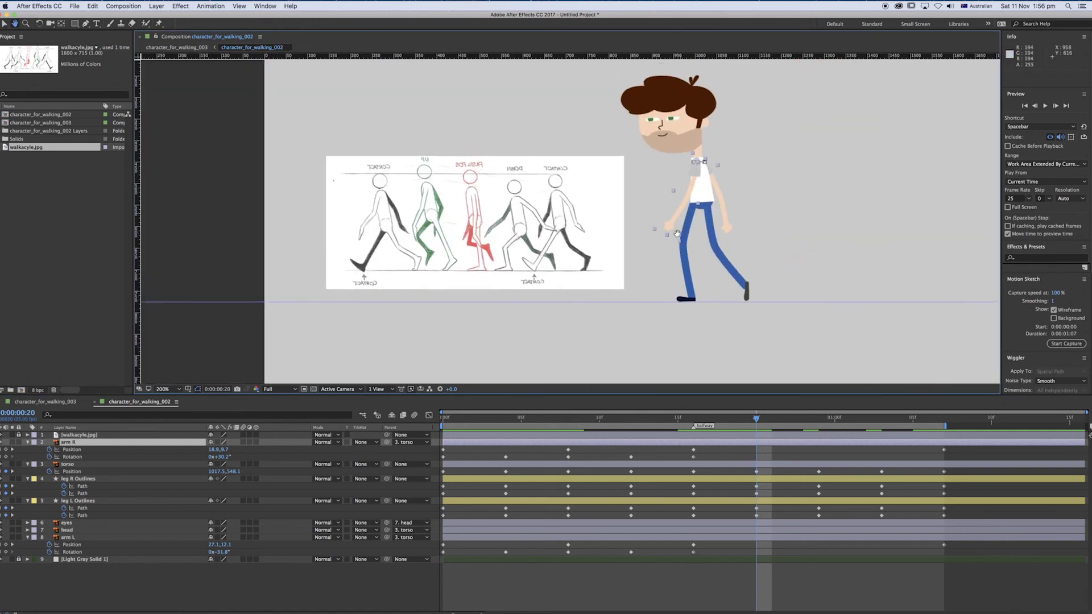
{"action": "key", "text": "space"}
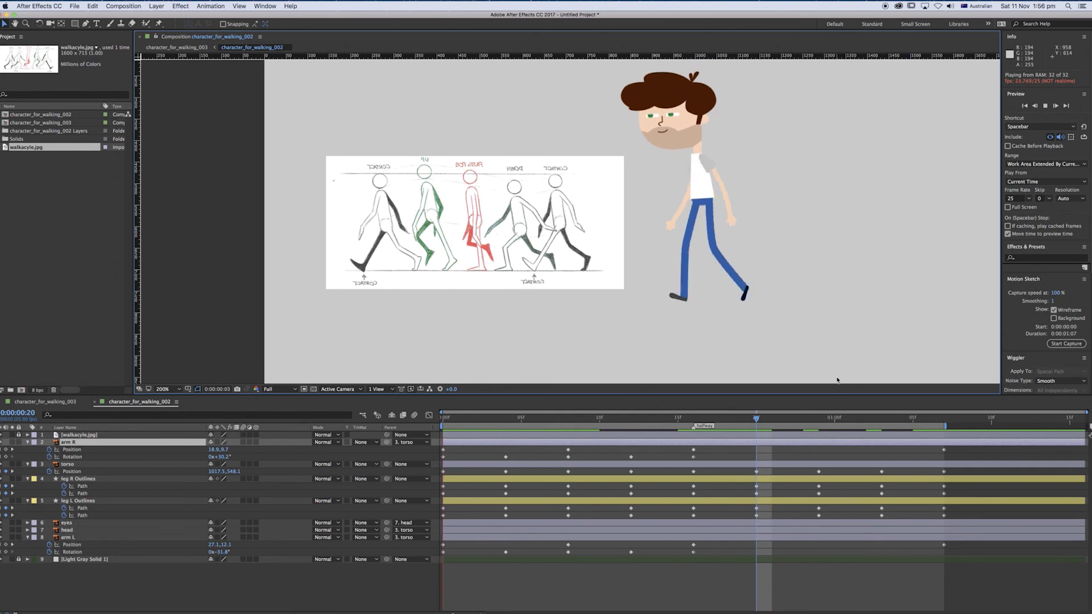
{"action": "left_click", "coordinate": [757, 423]}
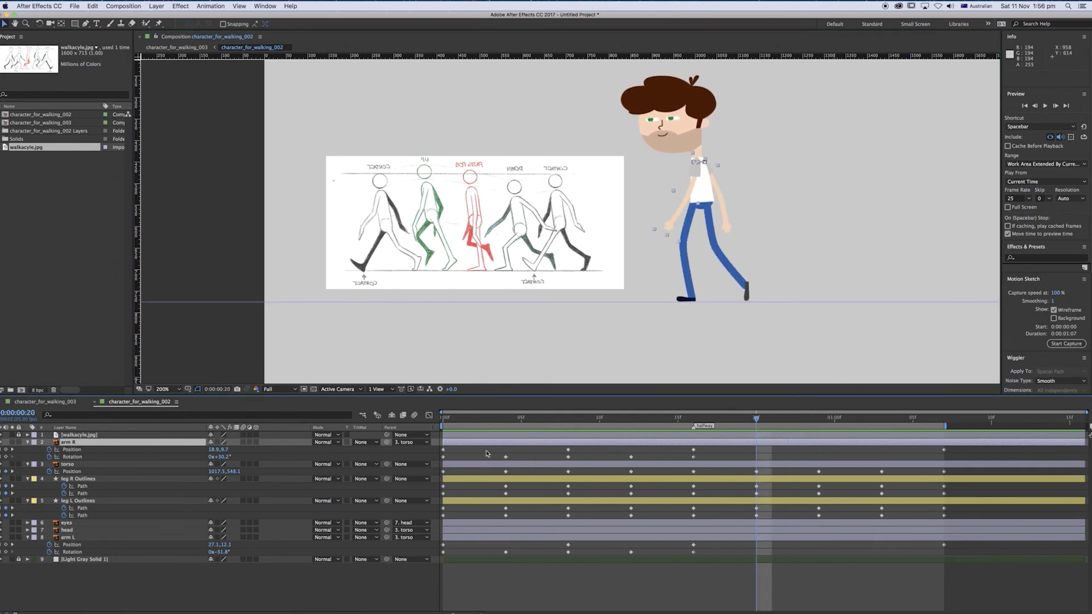
Try copying arm R's Rotation keyframes from 0:00:00:04 through 0:00:00:12 to 0:00:00:20 in one go, and undo the paste.
{"action": "left_click_drag", "start_coordinate": [499, 455], "coordinate": [683, 458]}
{"action": "key", "text": "cmd+c"}
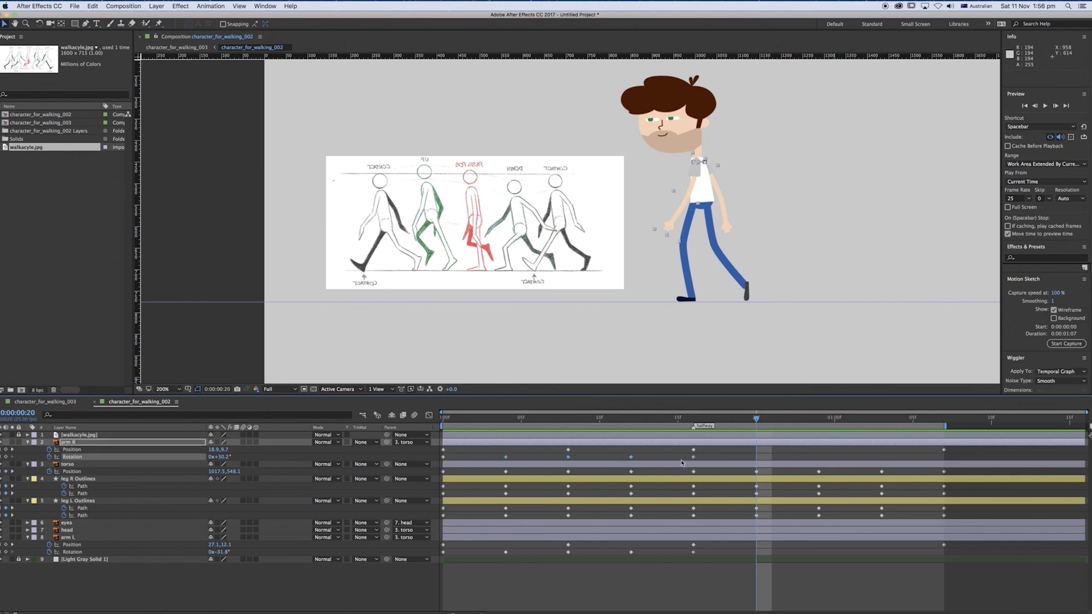
{"action": "key", "text": "cmd+v"}
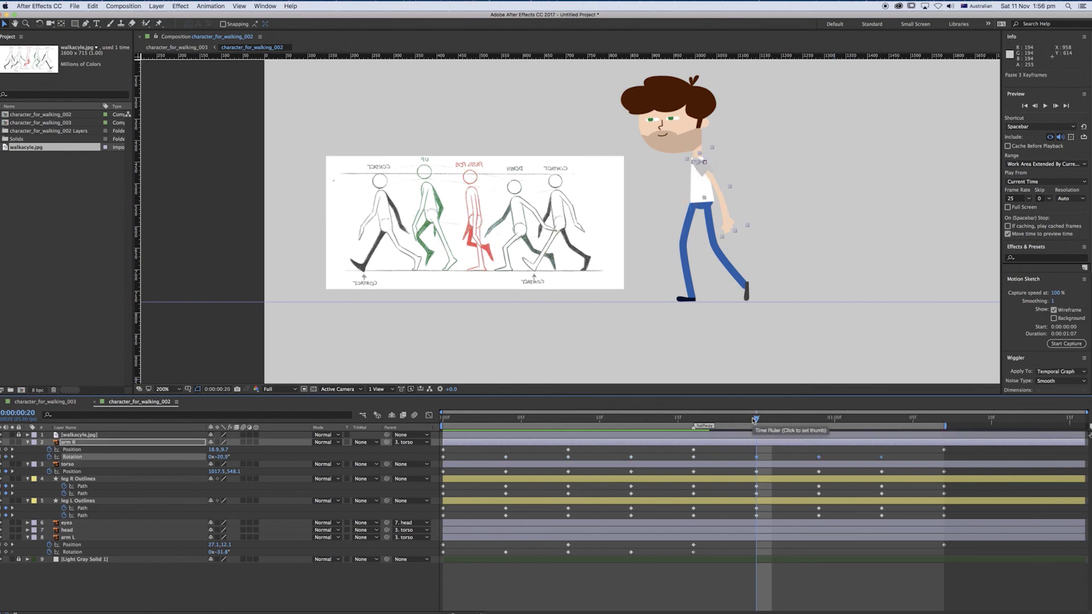
{"action": "key", "text": "super+z"}
Copy arm R's Rotation keyframe at 0:00:00:12 to 0:00:00:20 and the one at 0:00:00:08 to 0:00:00:24.
{"action": "left_click_drag", "start_coordinate": [623, 453], "coordinate": [639, 461]}
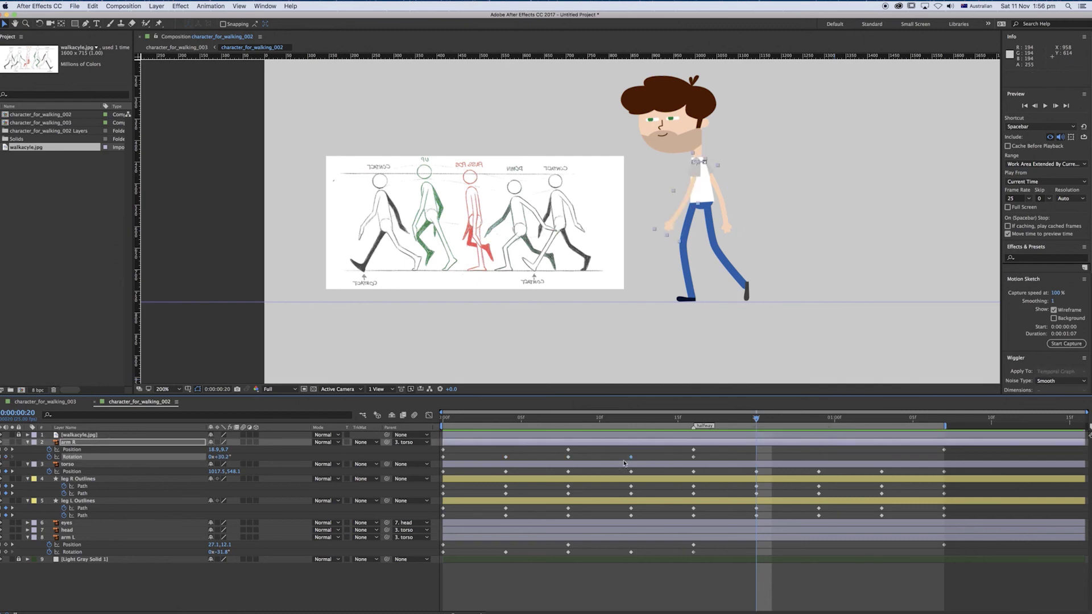
{"action": "key", "text": "super+c"}
{"action": "key", "text": "super+v"}
{"action": "key", "text": "space"}
{"action": "key", "text": "space"}
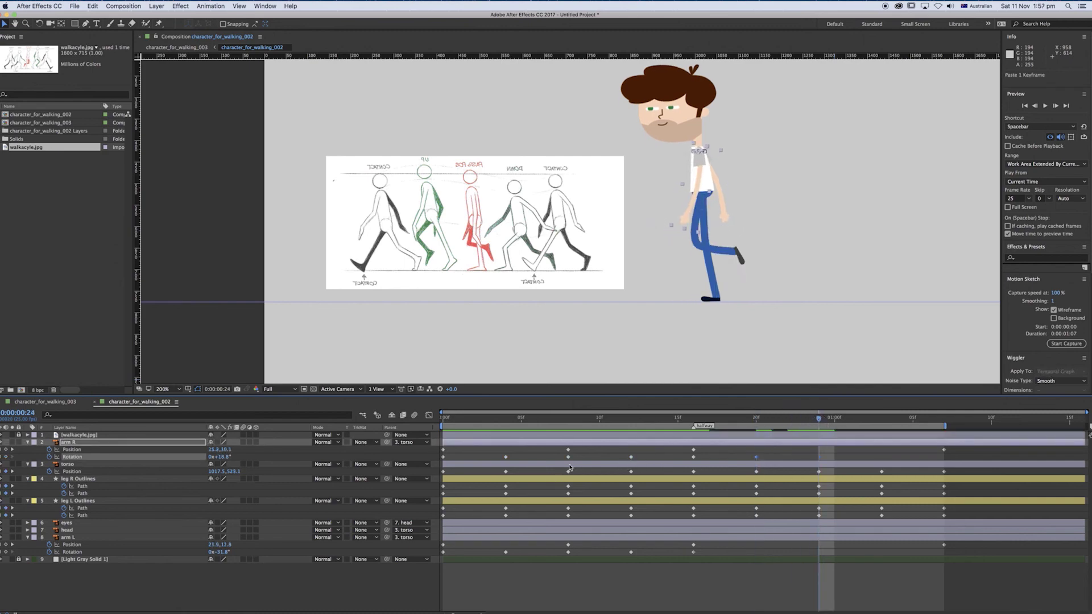
{"action": "left_click_drag", "start_coordinate": [559, 462], "coordinate": [558, 462]}
{"action": "key", "text": "super+c"}
{"action": "key", "text": "super+v"}
Copy arm R's Rotation keyframe from 0:00:00:04 to 0:00:01:03, and move the pasted keyframe to 0:00:01:07.
{"action": "left_click_drag", "start_coordinate": [850, 421], "coordinate": [882, 427]}
{"action": "left_click_drag", "start_coordinate": [518, 455], "coordinate": [490, 460]}
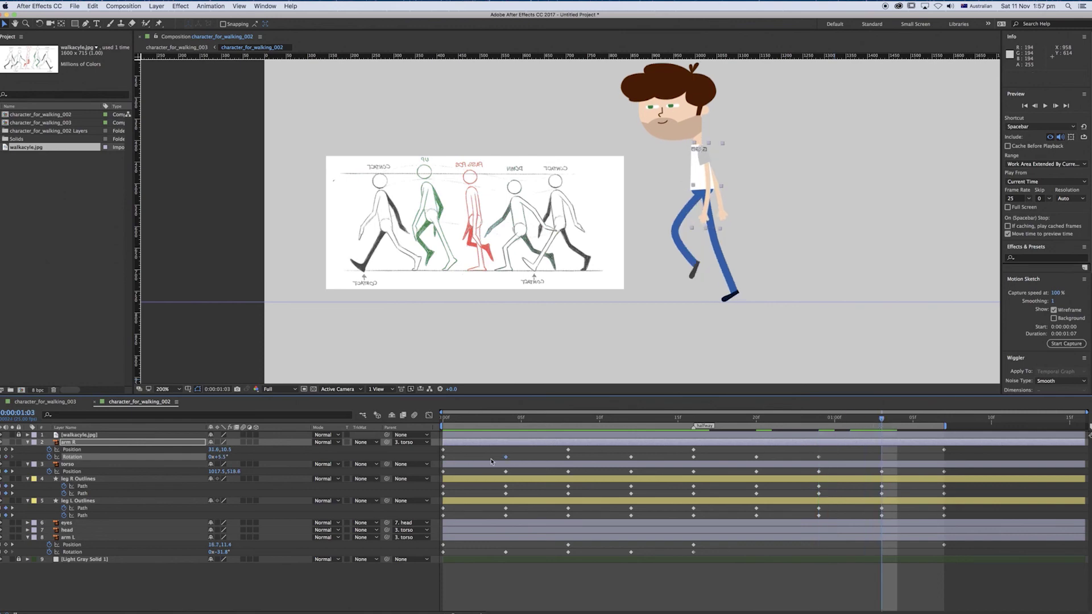
{"action": "key", "text": "super+c"}
{"action": "key", "text": "super+v"}
{"action": "key", "text": "space"}
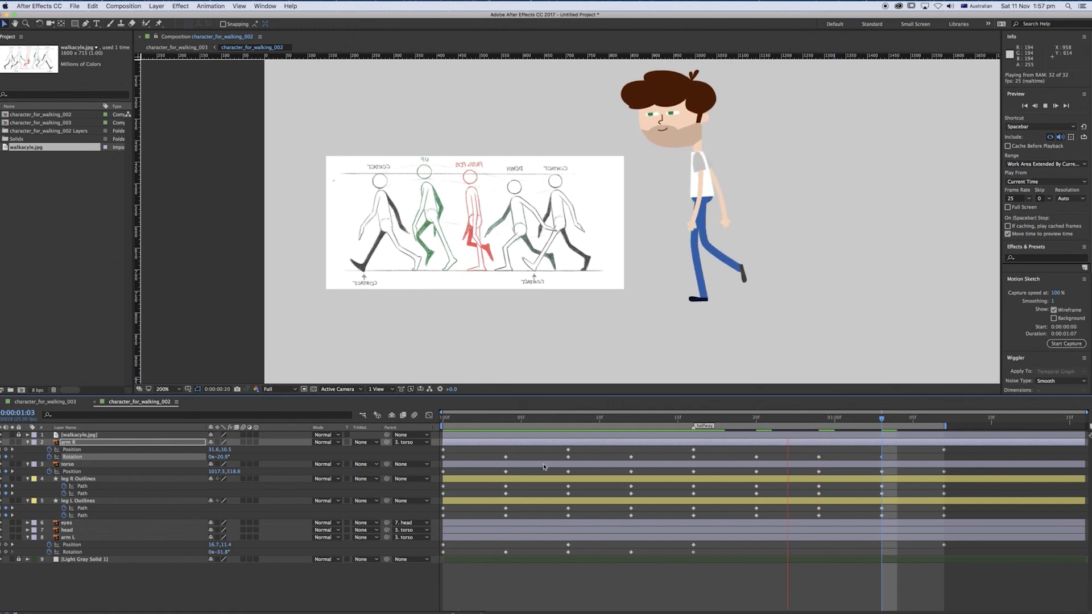
{"action": "key", "text": "space"}
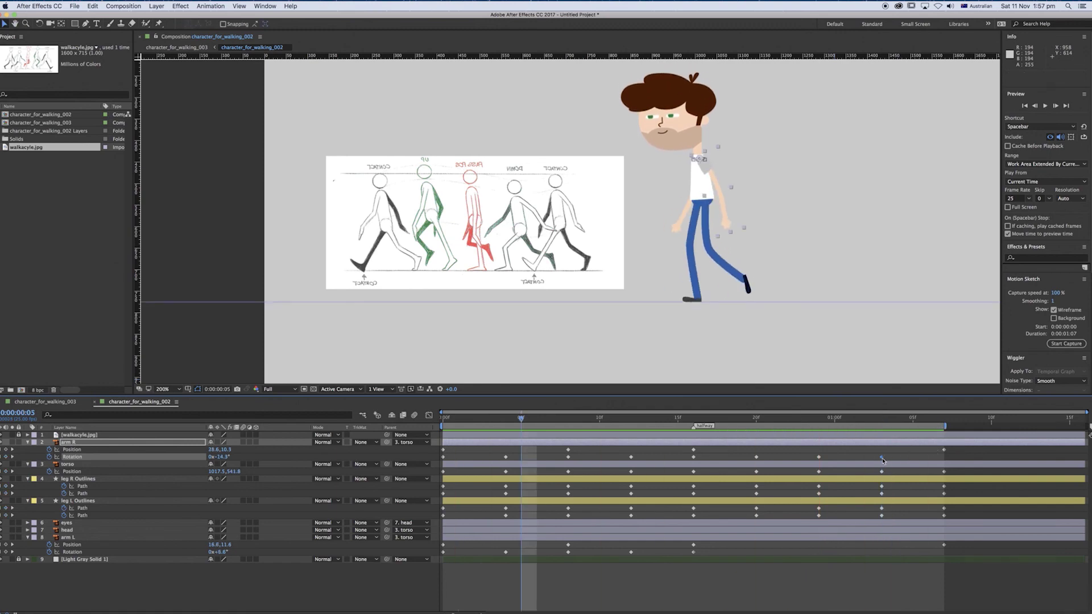
{"action": "left_click_drag", "start_coordinate": [882, 459], "coordinate": [943, 468]}
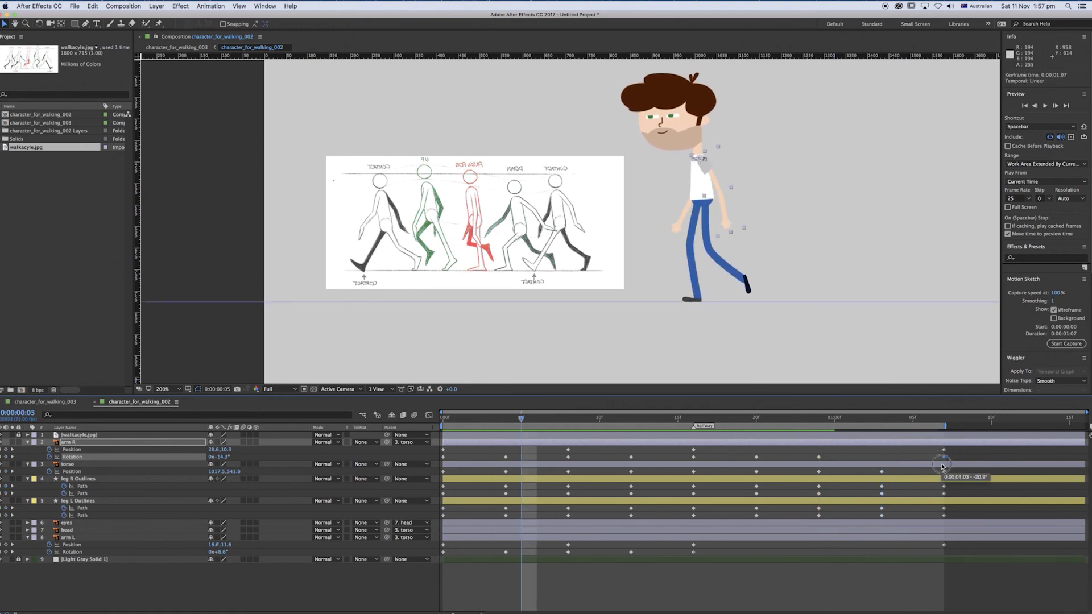
{"action": "left_click_drag", "start_coordinate": [943, 468], "coordinate": [943, 468]}
{"action": "key", "text": "space"}
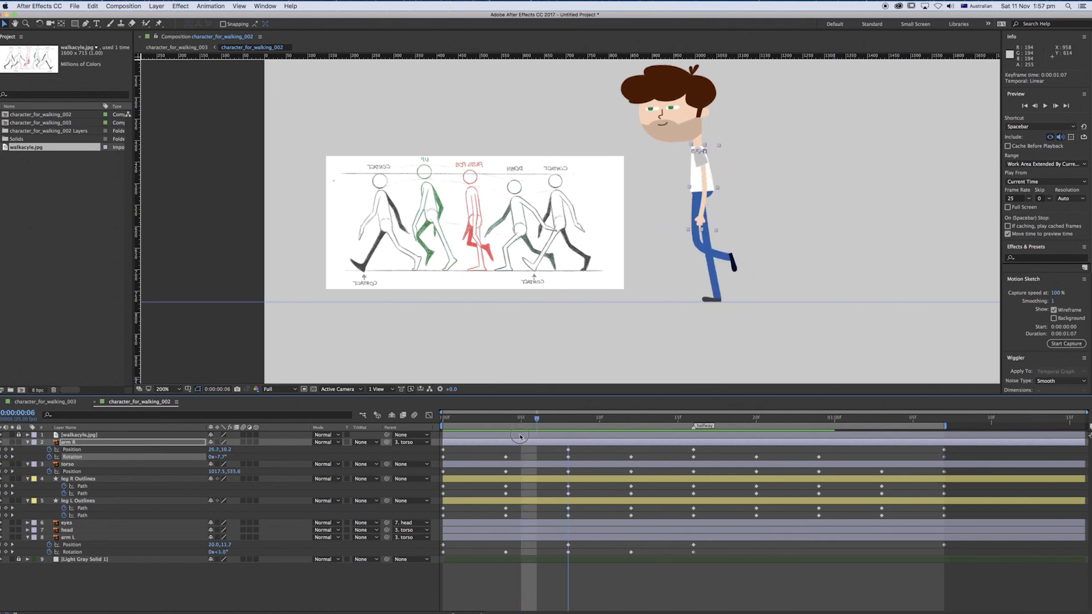
{"action": "key", "text": "space"}
Copy the first Position and Rotation keyframes of arm R and arm L to 0:00:01:07 to close the loop.
{"action": "key", "text": "Home"}
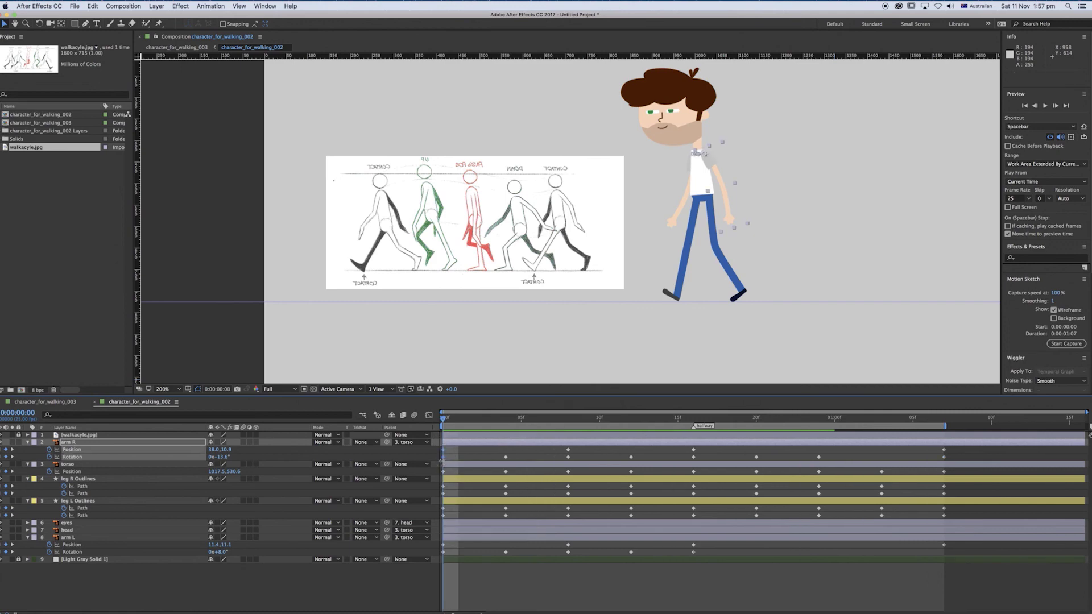
{"action": "key", "text": "super+c"}
{"action": "left_click", "coordinate": [943, 418]}
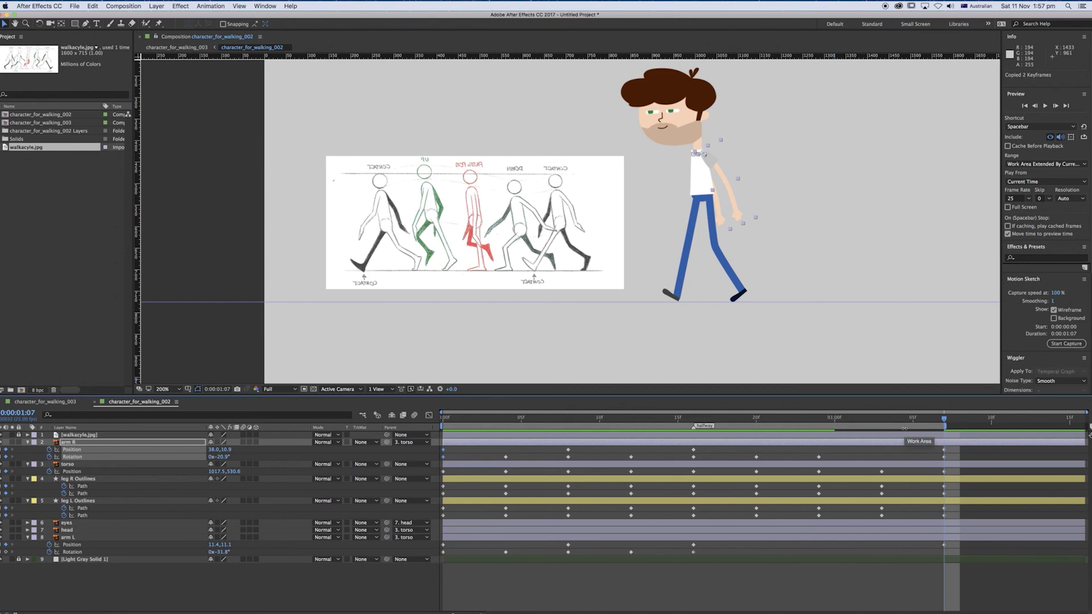
{"action": "key", "text": "super+v"}
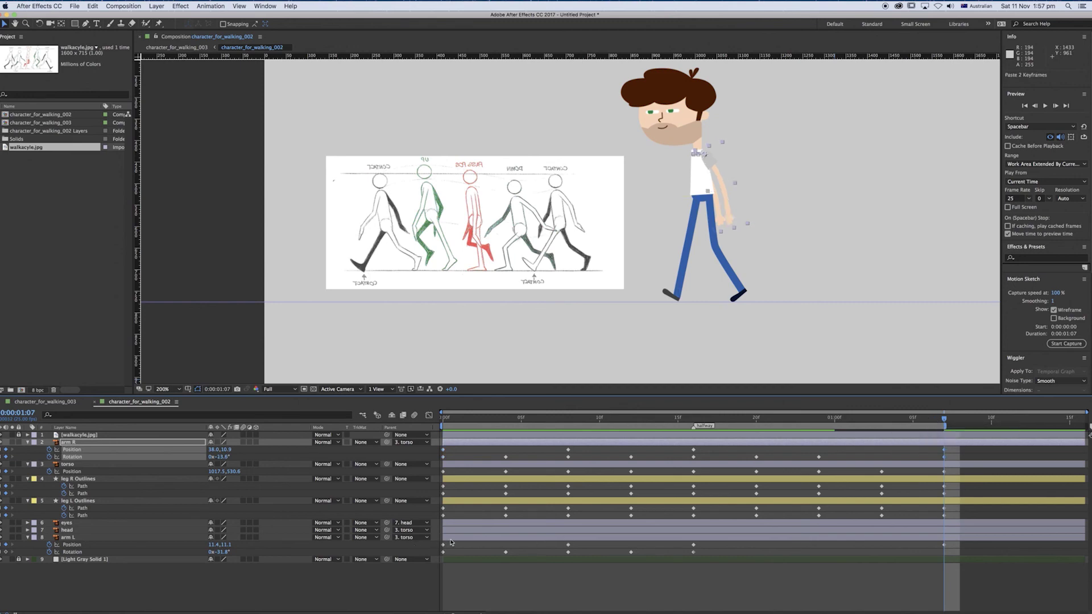
{"action": "left_click_drag", "start_coordinate": [451, 542], "coordinate": [440, 556]}
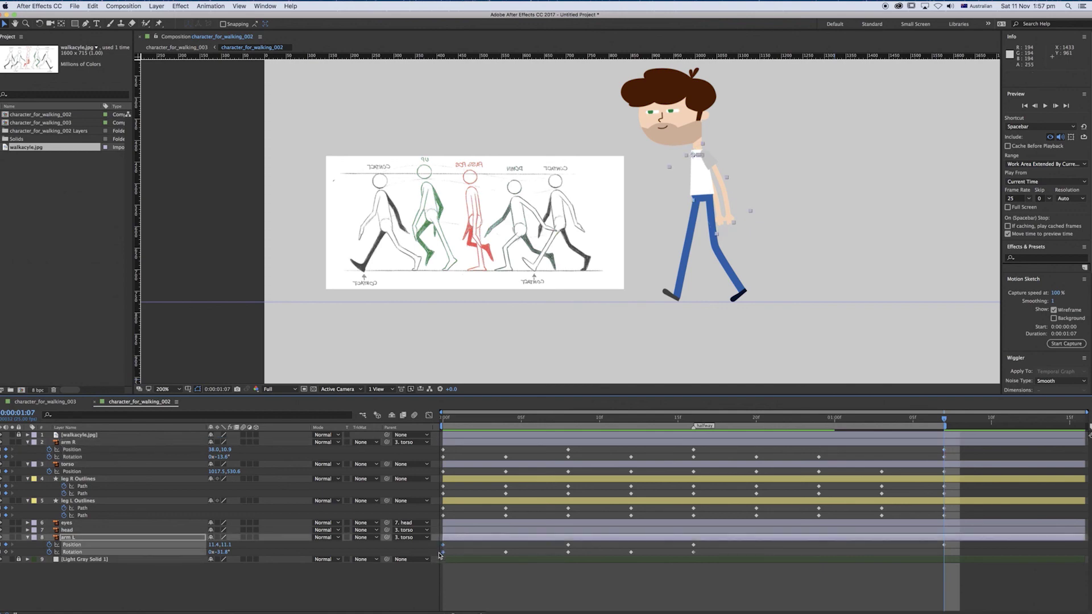
{"action": "key", "text": "super+c"}
{"action": "key", "text": "super+v"}
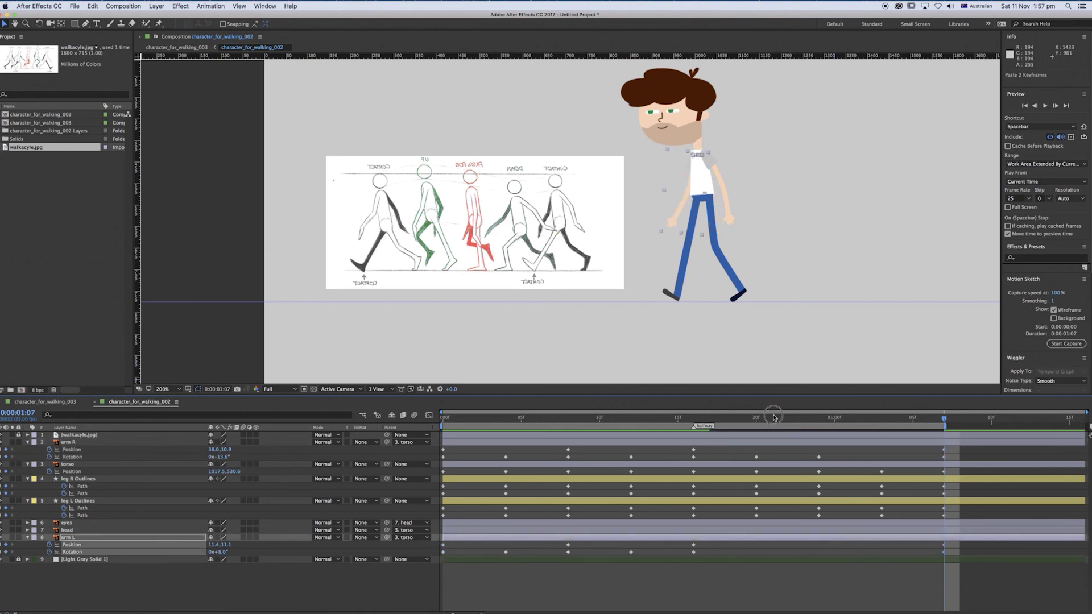
Play back the full walk cycle to check that both arms loop smoothly.
{"action": "left_click_drag", "start_coordinate": [772, 419], "coordinate": [970, 497]}
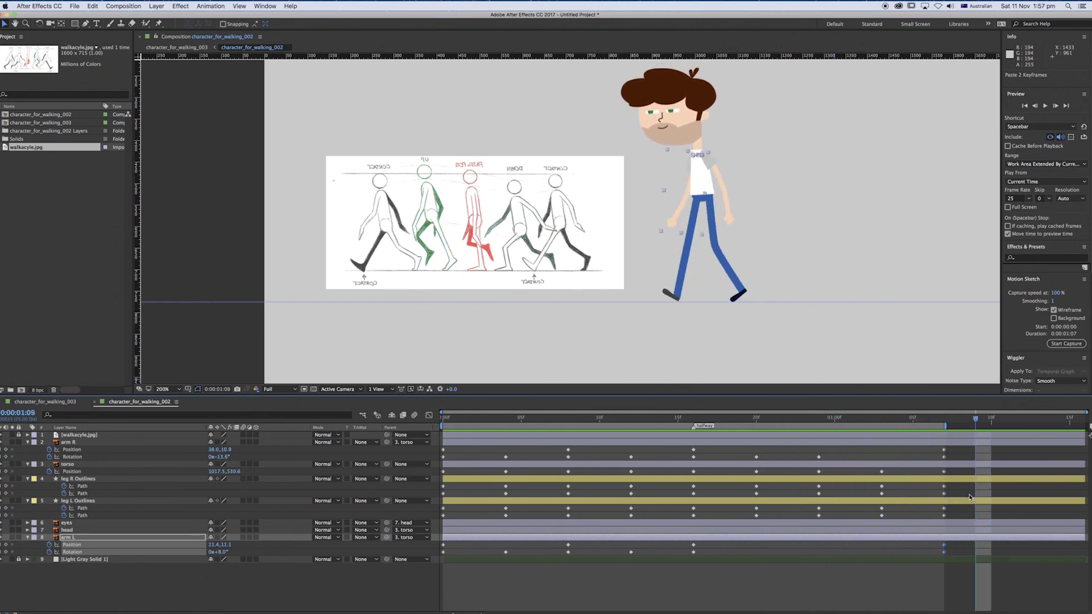
{"action": "key", "text": "space"}
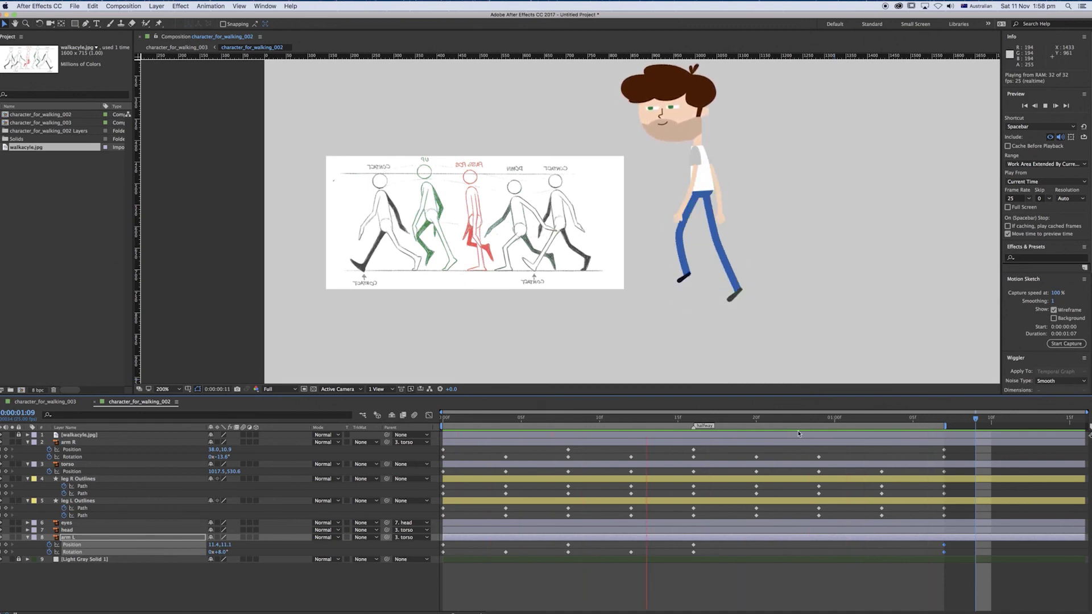
{"action": "key", "text": "space"}
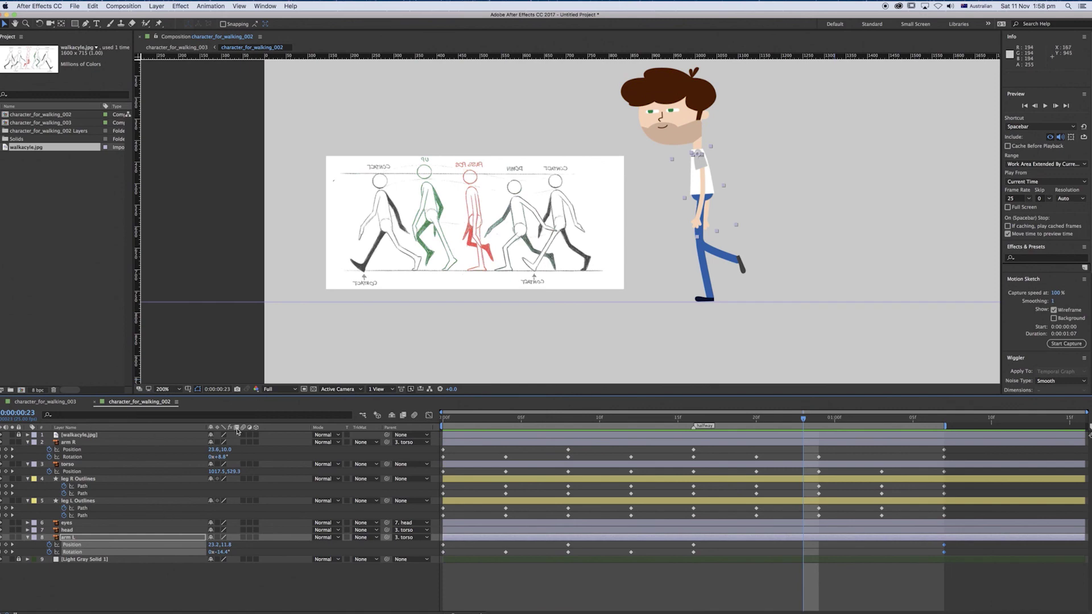
Hide the walkacyle.jpg reference layer and preview the character walking on its own.
{"action": "left_click", "coordinate": [6, 435]}
{"action": "scroll", "coordinate": [649, 259], "scroll_direction": "up", "scroll_amount": 3}
{"action": "left_click", "coordinate": [880, 587]}
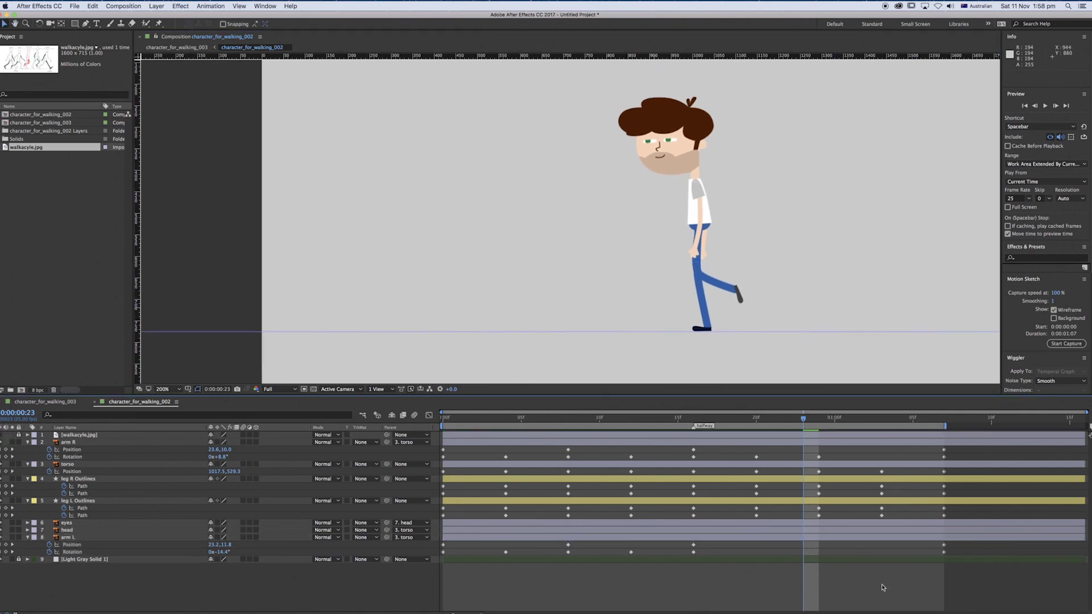
{"action": "key", "text": "space"}
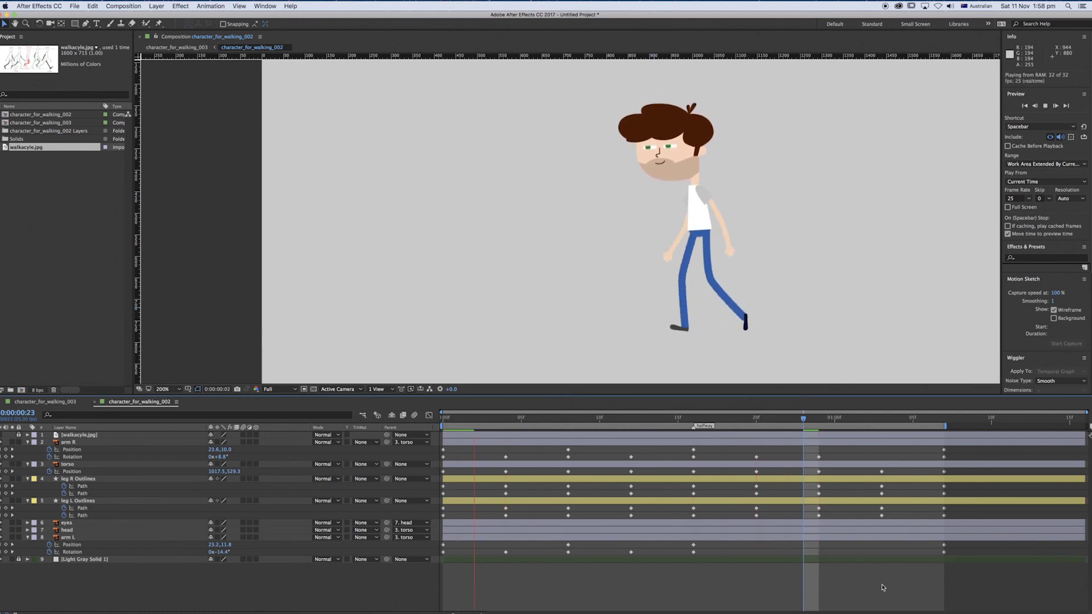
Set a starting Scale keyframe on the eyes layer at 0:00:00:02 for a blink.
{"action": "left_click", "coordinate": [665, 143]}
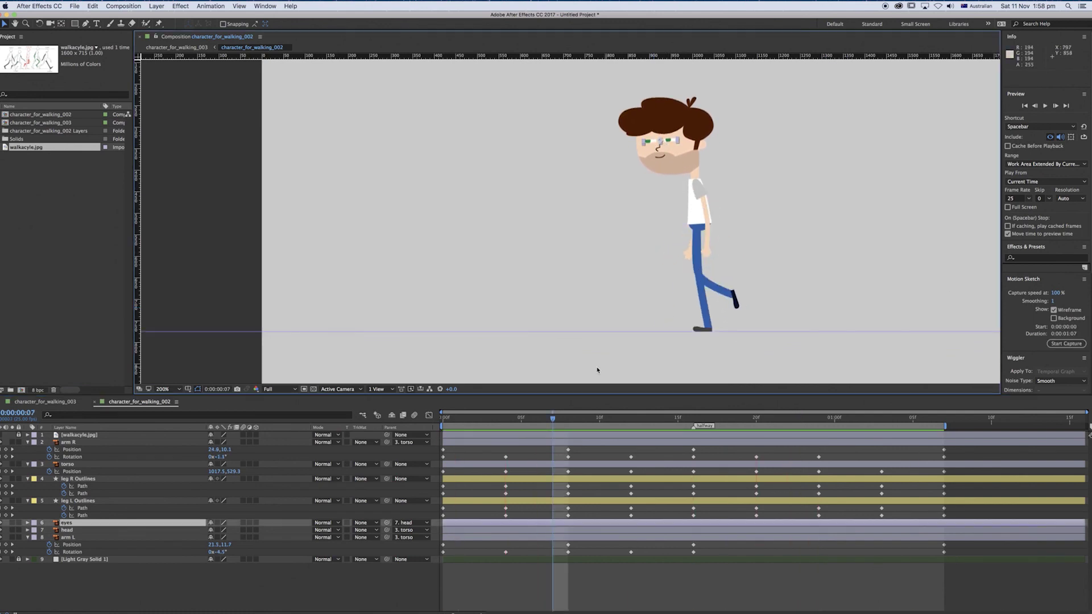
{"action": "mouse_move", "coordinate": [474, 420]}
{"action": "left_mouse_down"}
{"action": "mouse_move", "coordinate": [433, 419]}
{"action": "mouse_move", "coordinate": [476, 427]}
{"action": "left_mouse_up"}
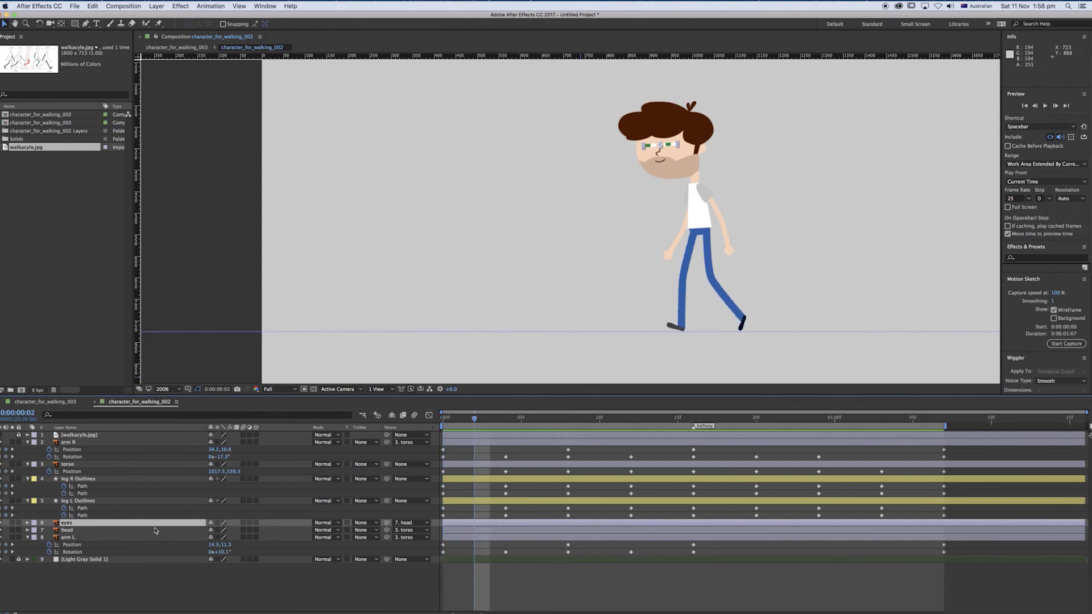
{"action": "key", "text": "s"}
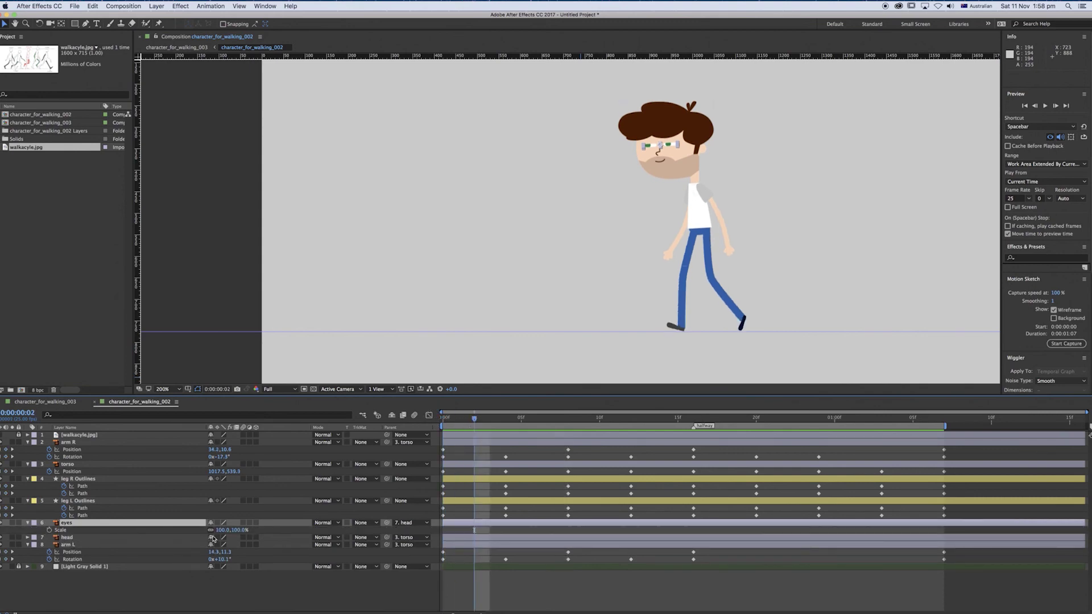
{"action": "left_click", "coordinate": [49, 530]}
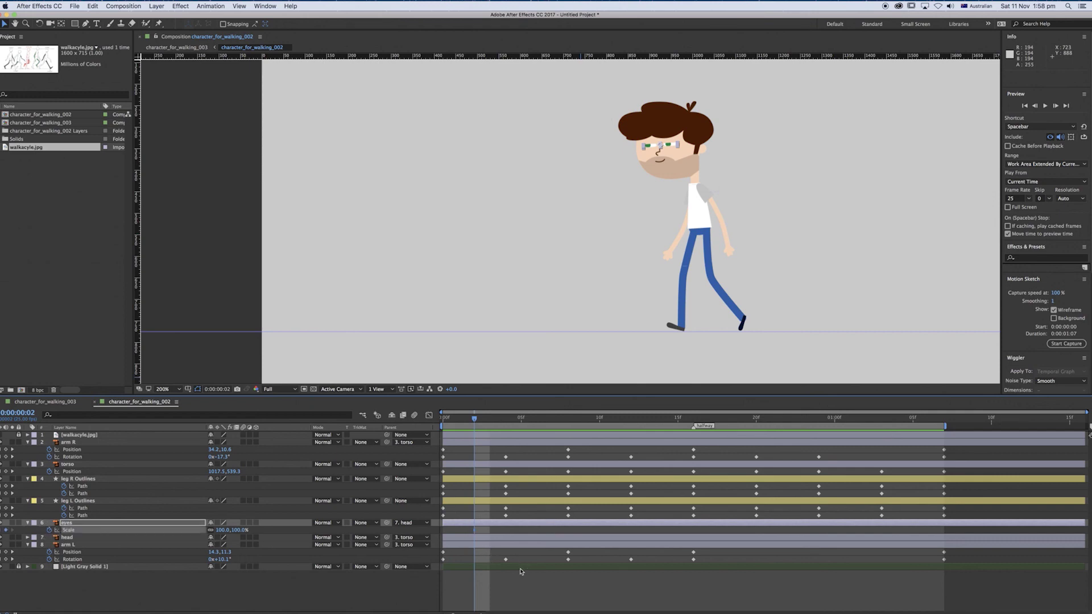
At 0:00:00:04, unlink the eyes' Scale proportions and set the vertical scale to 7% to close them.
{"action": "key", "text": "Page_Down"}
{"action": "key", "text": "Page_Down"}
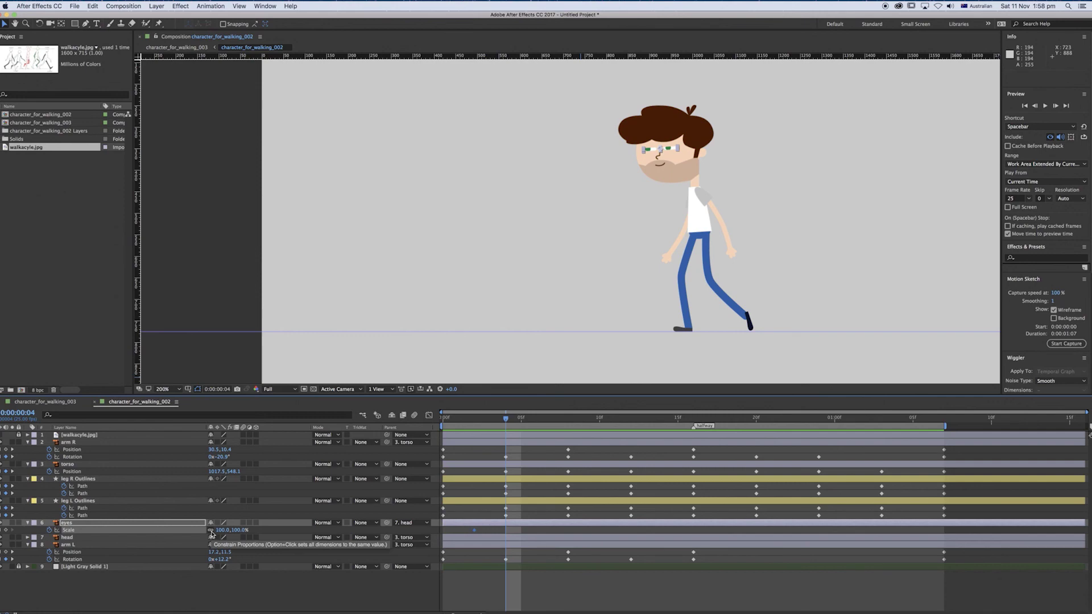
{"action": "left_click", "coordinate": [210, 531]}
{"action": "left_click", "coordinate": [237, 530]}
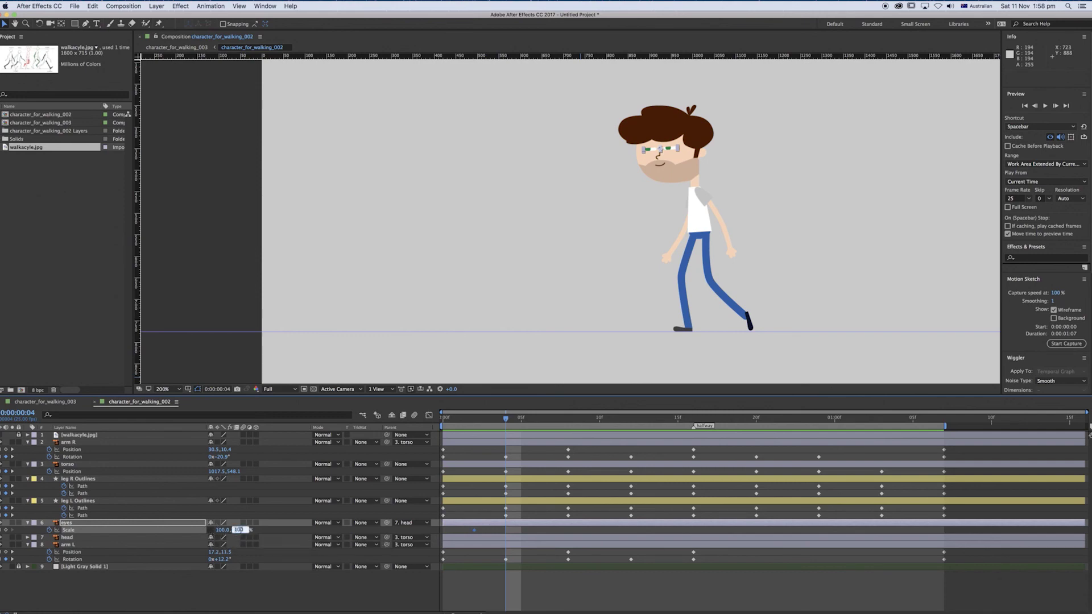
{"action": "type", "text": "7"}
{"action": "key", "text": "Return"}
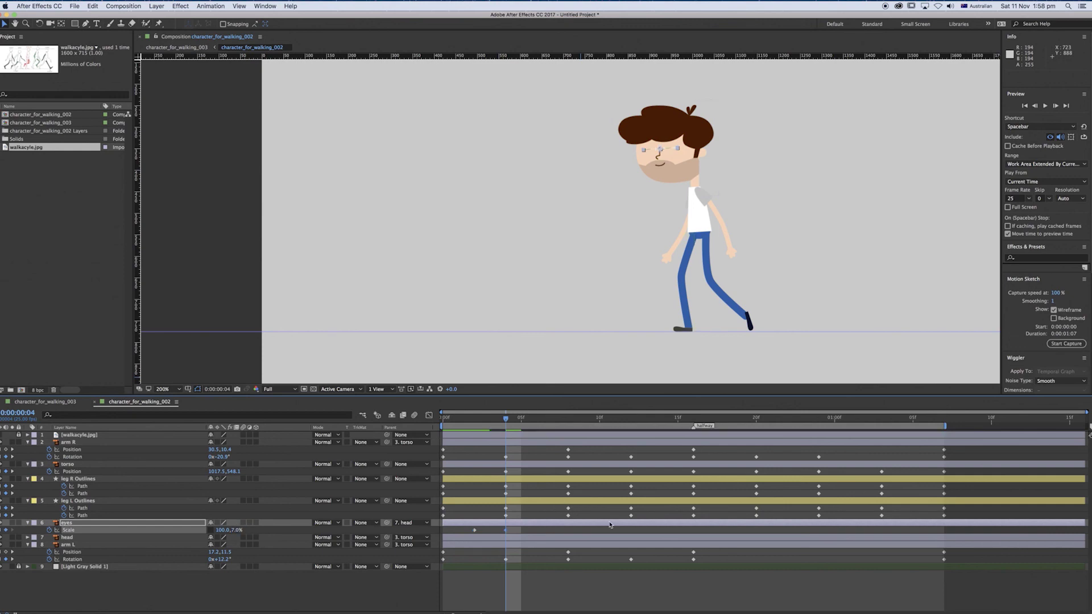
Copy the eyes' open Scale keyframe from 0:00:00:02 to 0:00:00:07 to reopen them.
{"action": "key", "text": "space"}
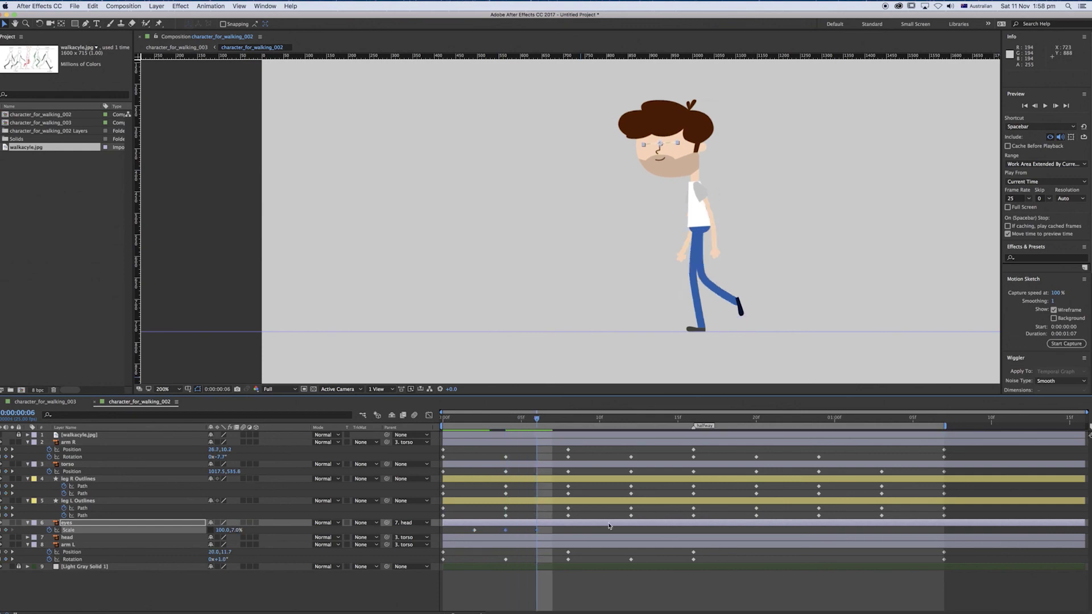
{"action": "left_click", "coordinate": [475, 531]}
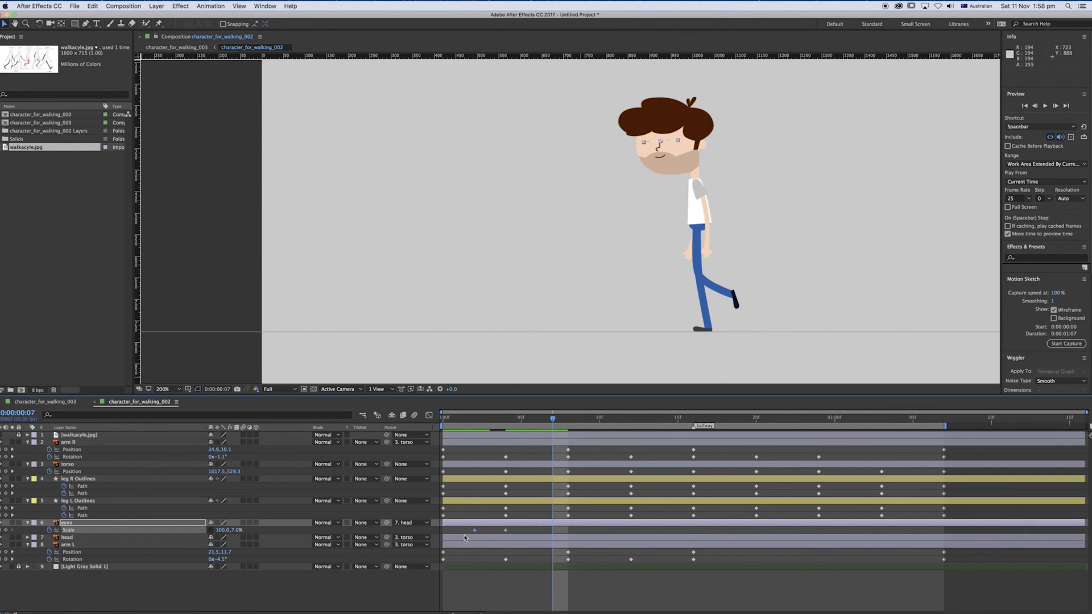
{"action": "key", "text": "super+v"}
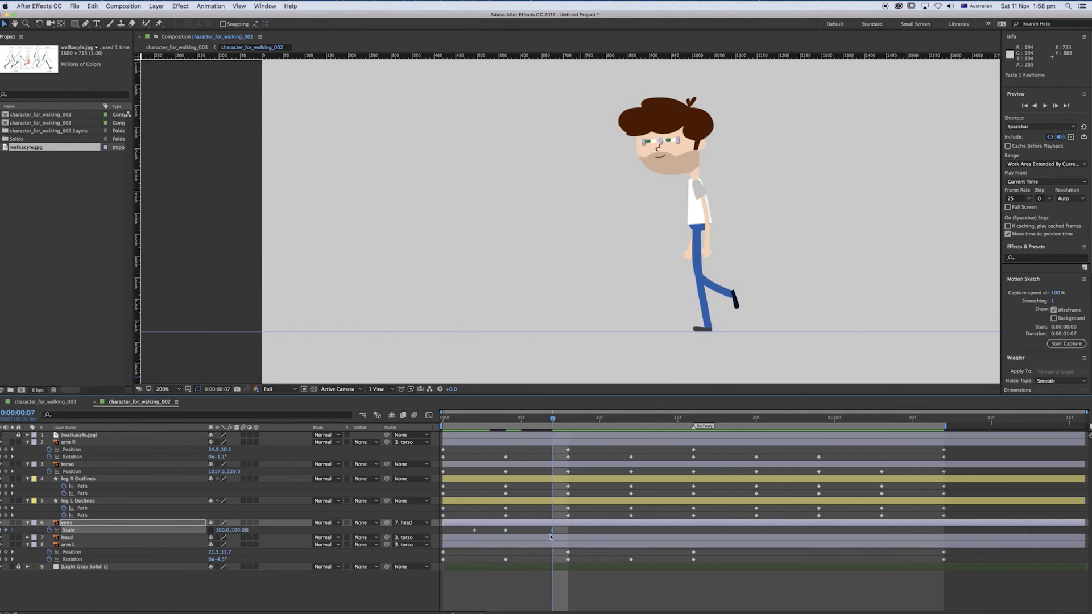
Check the function-key option in macOS System Preferences' Keyboard settings and apply Easy Ease to the eyes' Scale keyframes at 0:00:00:04 and 0:00:00:07.
{"action": "left_click", "coordinate": [506, 531]}
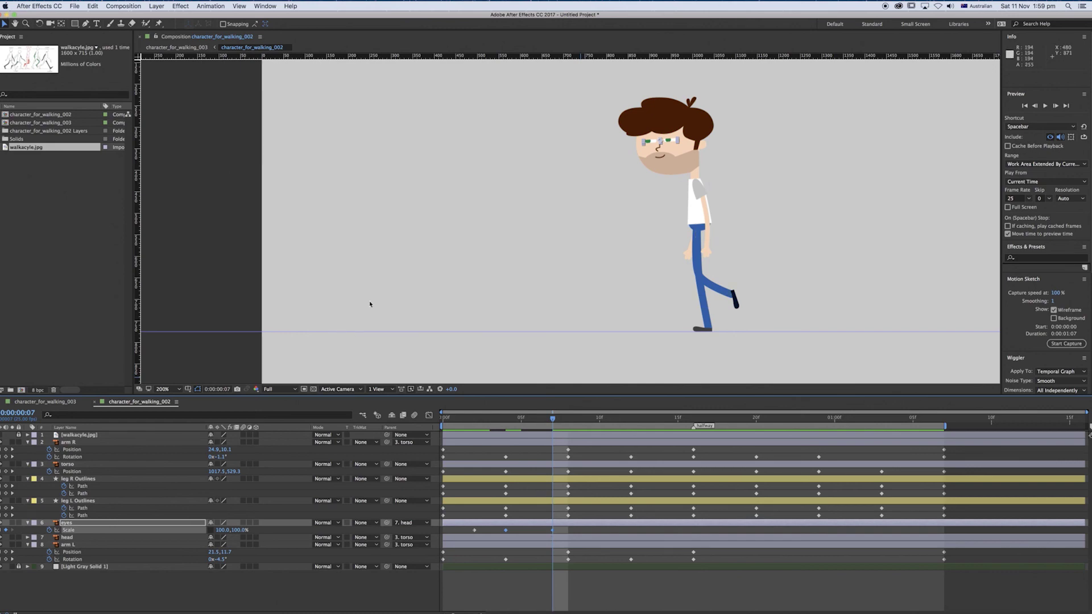
{"action": "left_click", "coordinate": [5, 7]}
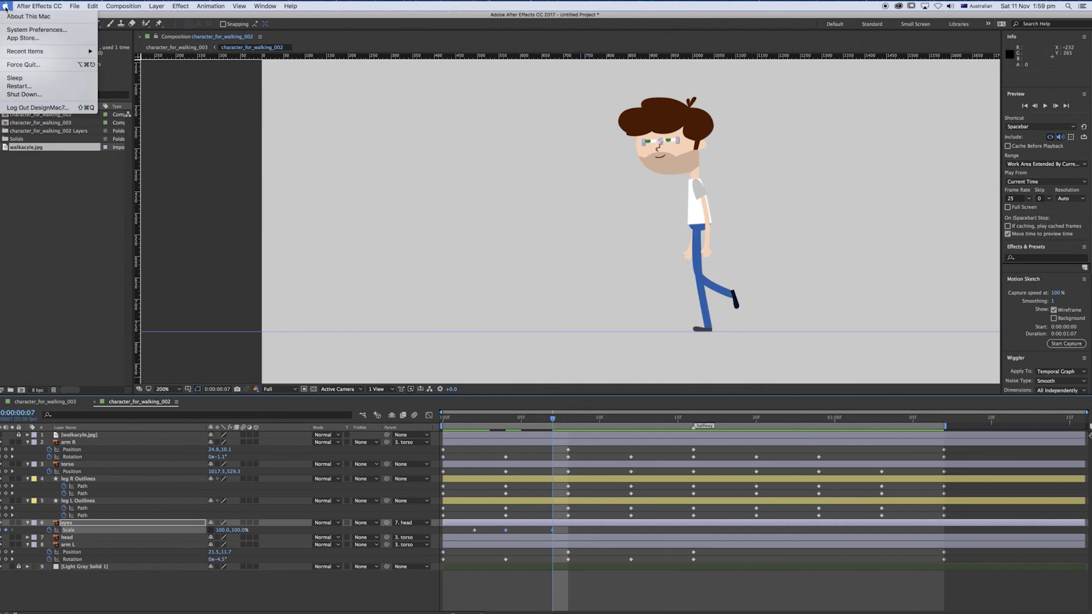
{"action": "left_click", "coordinate": [24, 32]}
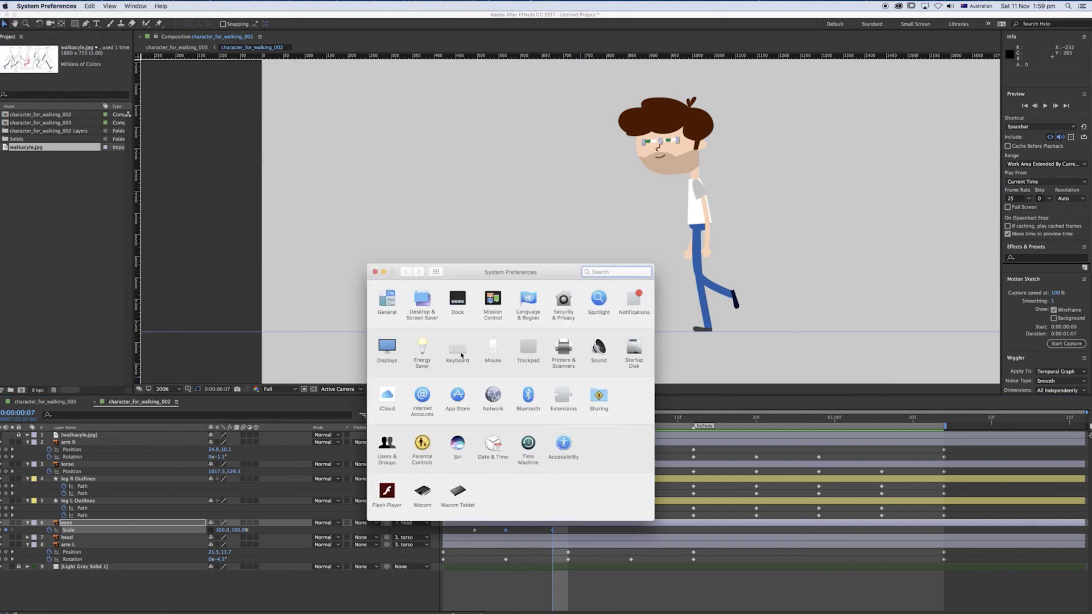
{"action": "left_click", "coordinate": [459, 350]}
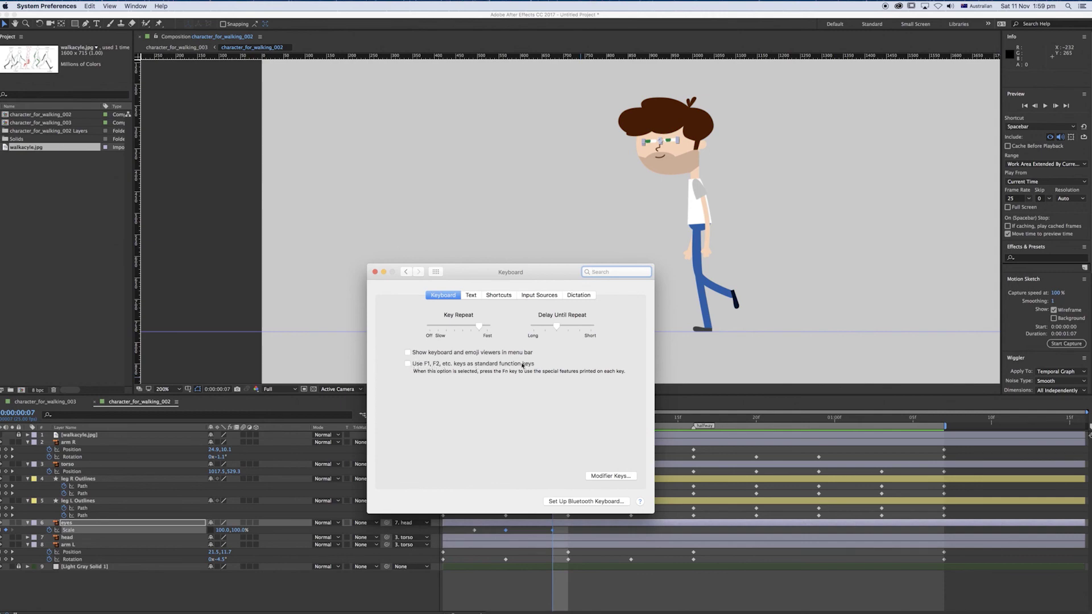
{"action": "left_click", "coordinate": [376, 272]}
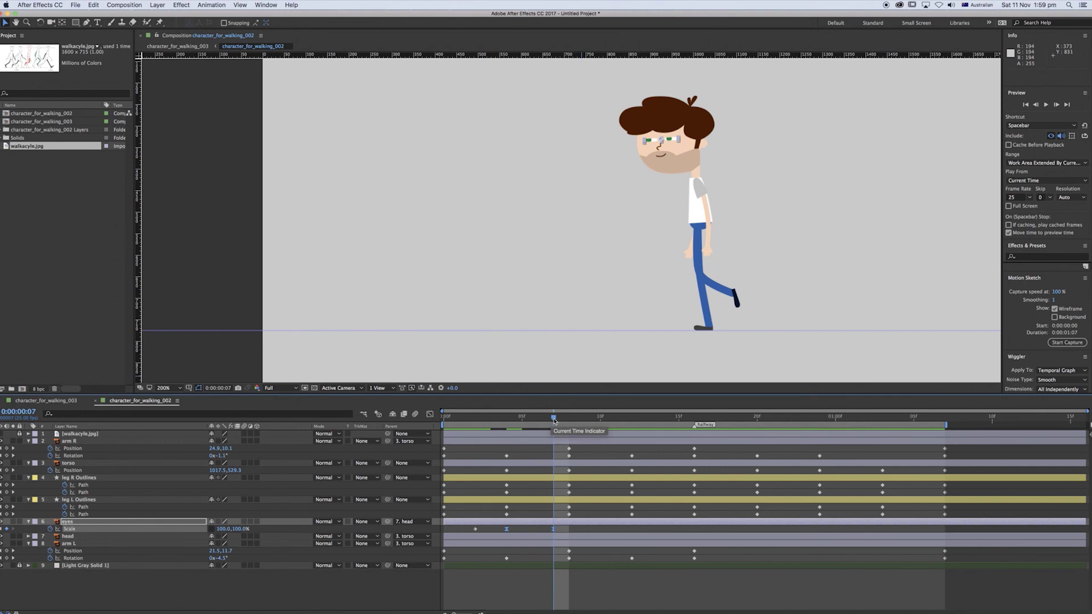
Play back the walk cycle from 0:00:00:04 to check the eased blink.
{"action": "left_click_drag", "start_coordinate": [555, 421], "coordinate": [505, 419]}
{"action": "key", "text": "space"}
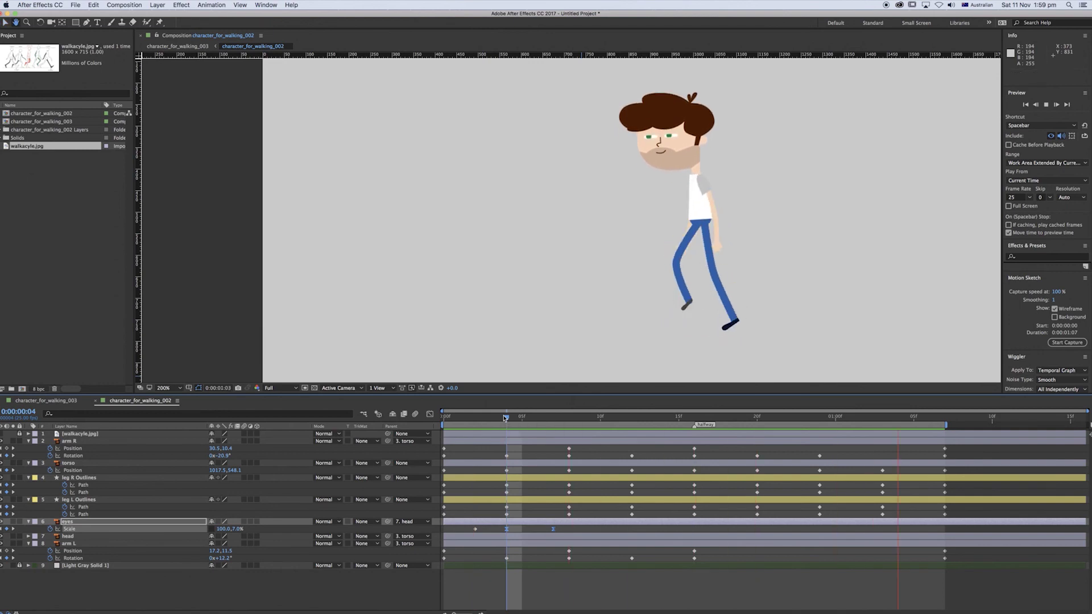
Shift the eyes' three Scale keyframes together so the blink starts at 0:00:00:13, previewing its timing in playback.
{"action": "key", "text": "space"}
{"action": "left_click_drag", "start_coordinate": [475, 532], "coordinate": [647, 530]}
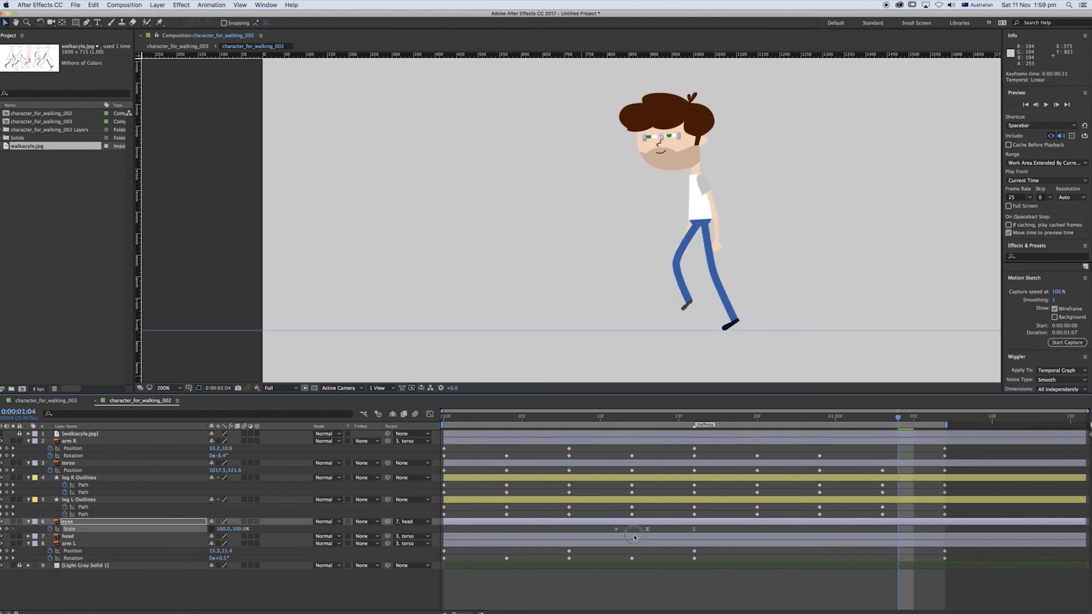
{"action": "key", "text": "space"}
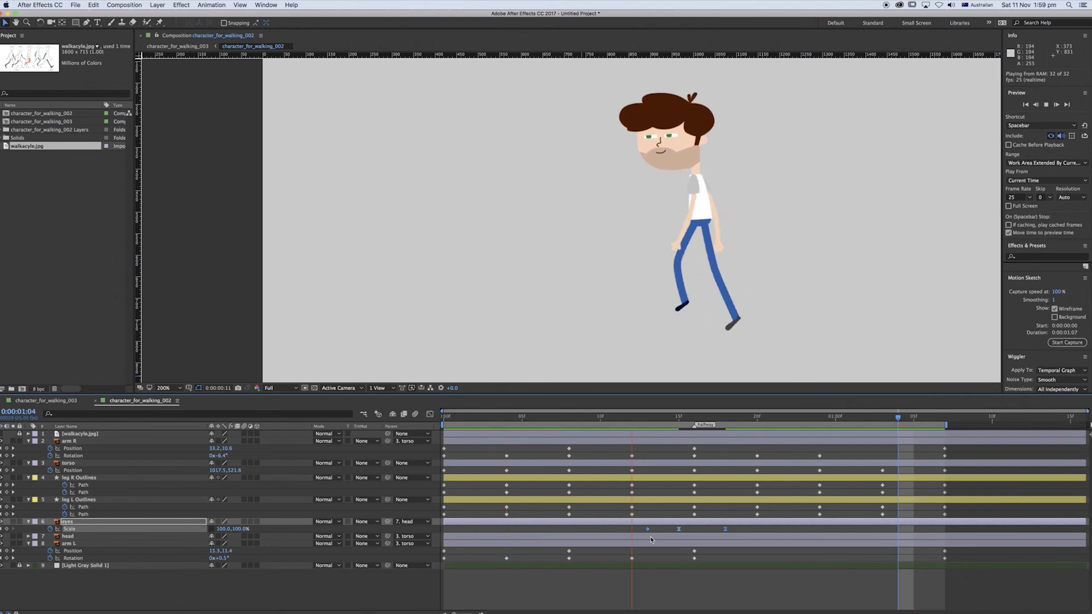
{"action": "key", "text": "space"}
{"action": "scroll", "coordinate": [823, 310], "scroll_direction": "down", "scroll_amount": 1}
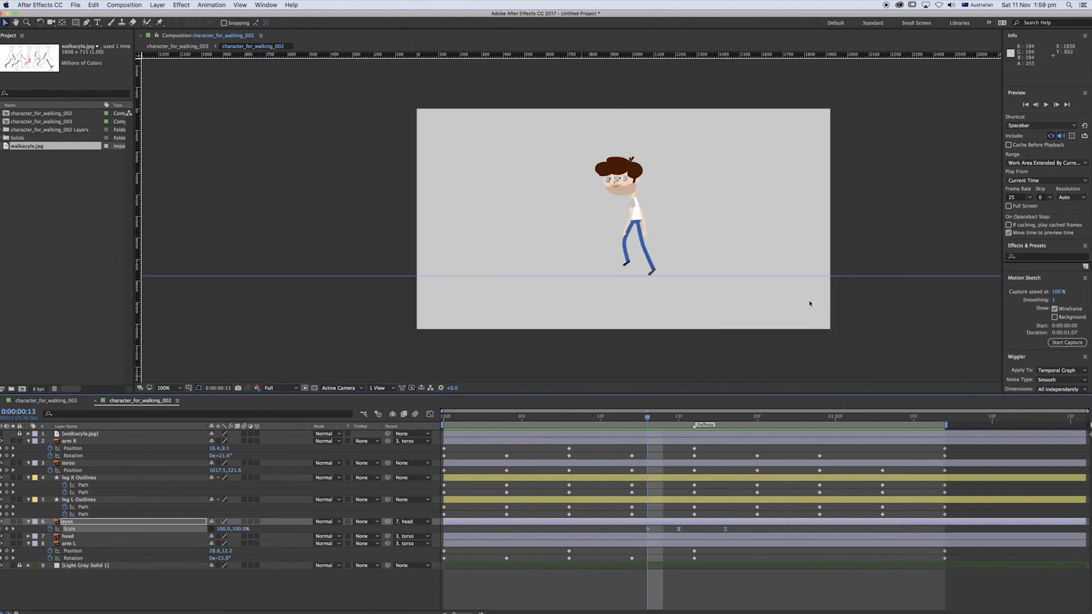
Play back the full walk cycle from 0:00:00:10 to check the walking speed and the blink timing.
{"action": "left_click_drag", "start_coordinate": [739, 272], "coordinate": [700, 287]}
{"action": "scroll", "coordinate": [711, 291], "scroll_direction": "down", "scroll_amount": 2}
{"action": "scroll", "coordinate": [722, 294], "scroll_direction": "up", "scroll_amount": 3}
{"action": "key", "text": "space"}
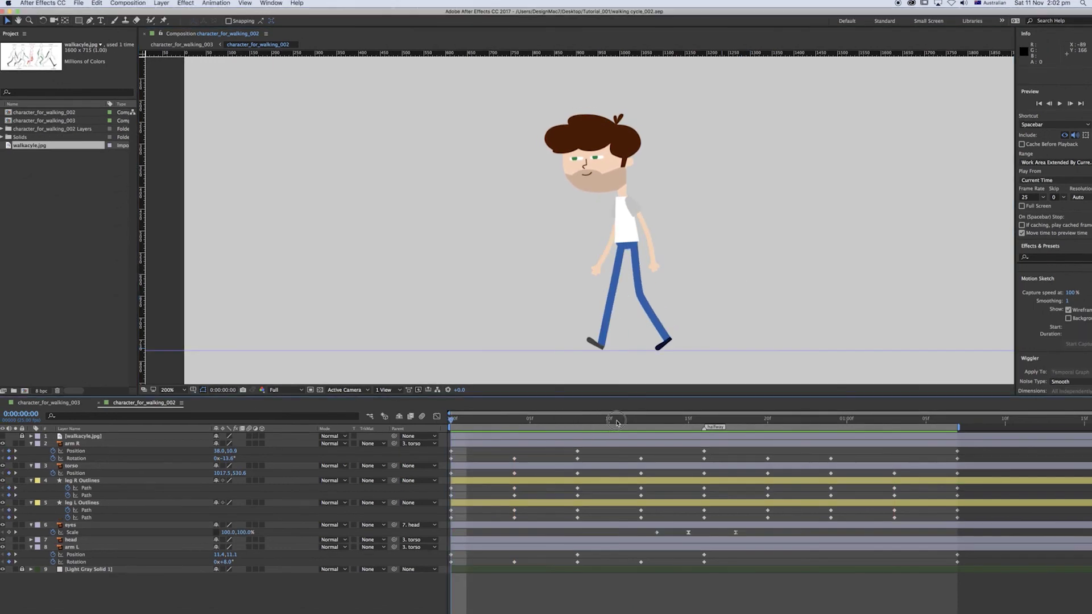
{"action": "left_click", "coordinate": [616, 422]}
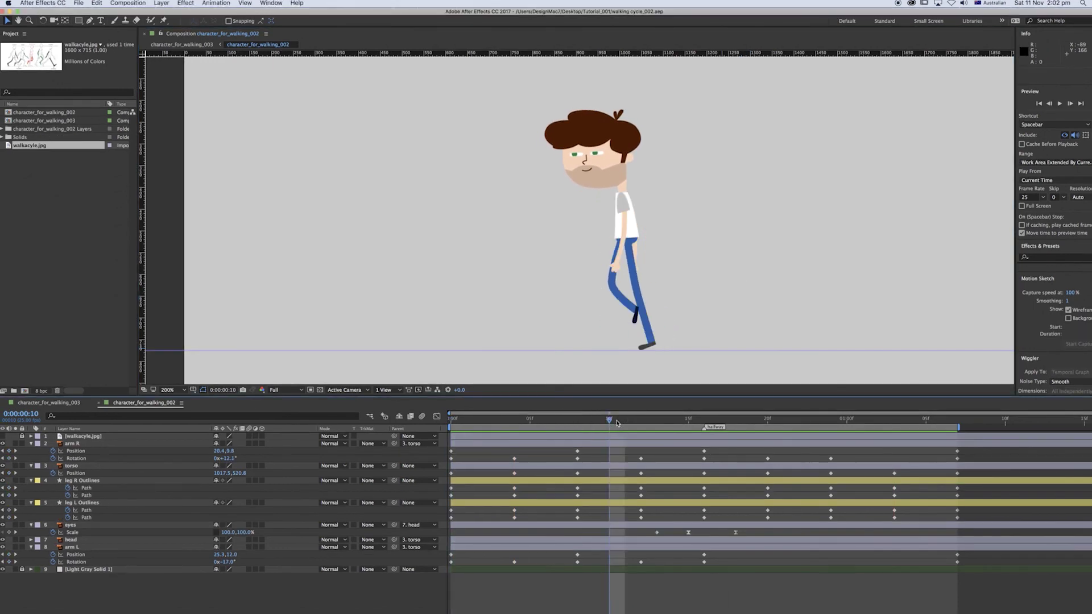
{"action": "key", "text": "space"}
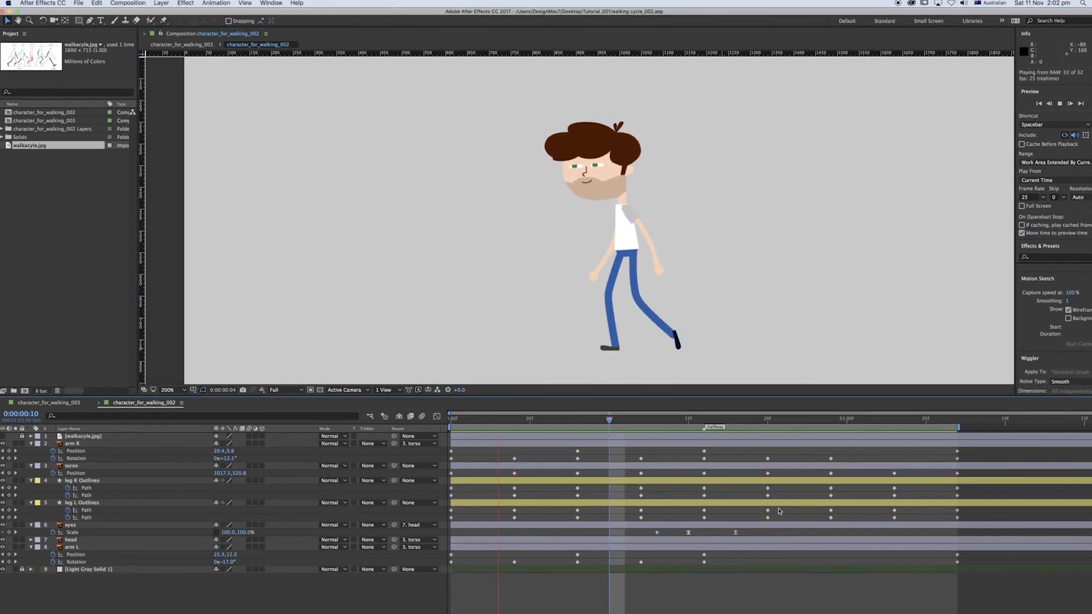
{"action": "key", "text": "space"}
Select all the body keyframes except the eyes' Scale keyframes, and try moving the group of keyframes at 0:00:00:04.
{"action": "left_click_drag", "start_coordinate": [968, 455], "coordinate": [471, 571]}
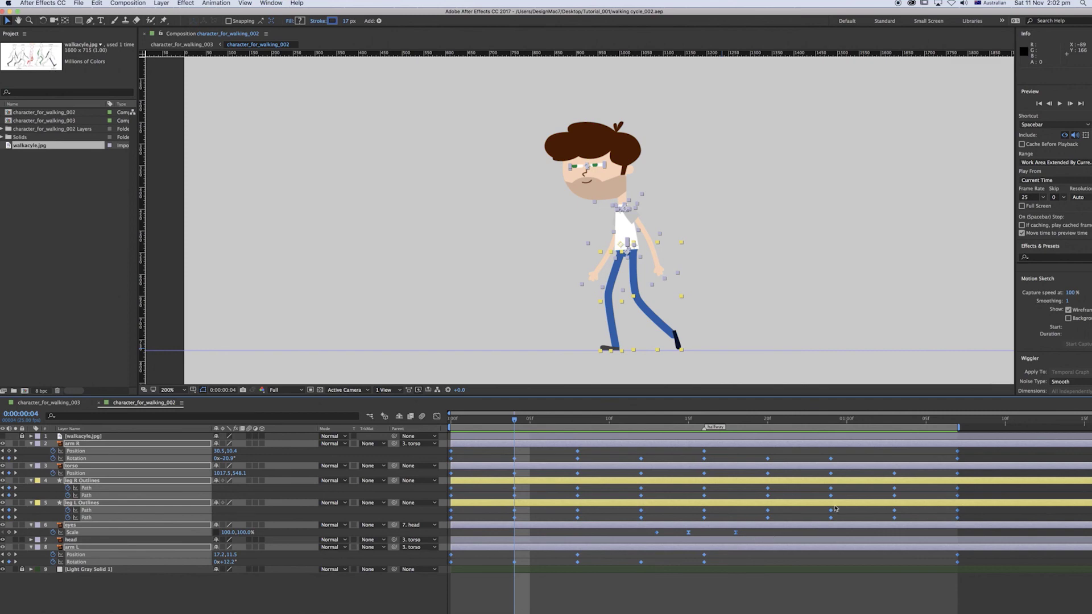
{"action": "left_click_drag", "start_coordinate": [964, 453], "coordinate": [449, 575]}
{"action": "left_click_drag", "start_coordinate": [747, 530], "coordinate": [644, 537]}
{"action": "left_click", "coordinate": [464, 418]}
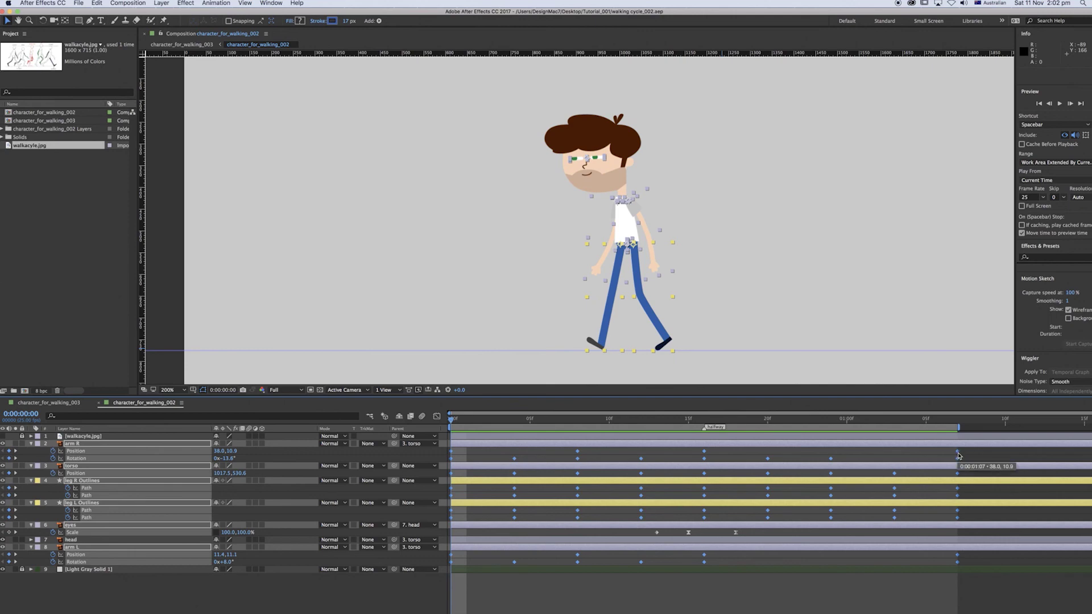
{"action": "left_click_drag", "start_coordinate": [960, 455], "coordinate": [961, 500]}
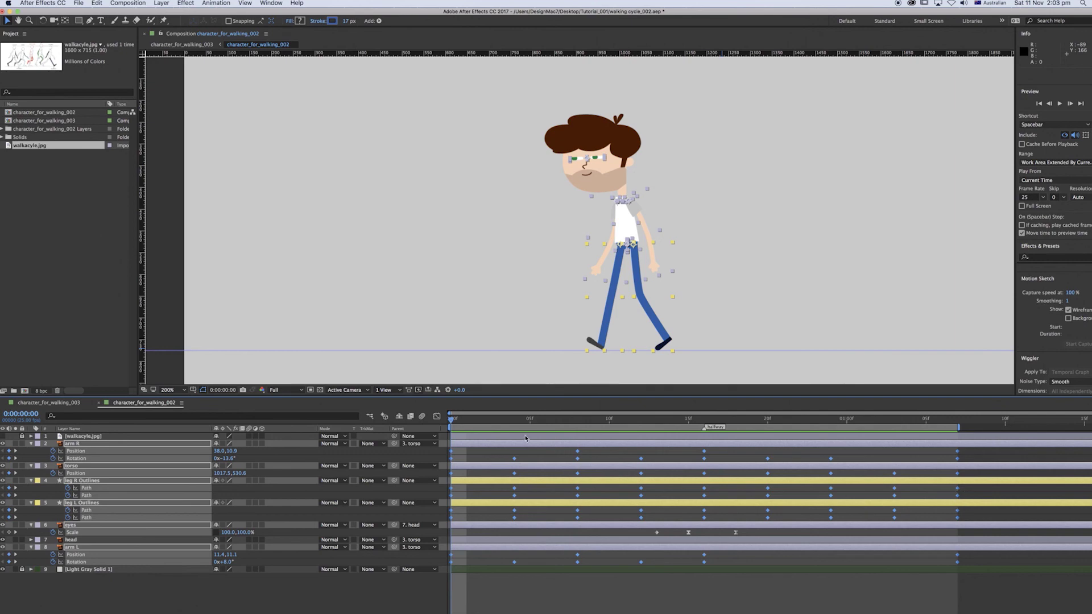
{"action": "left_click_drag", "start_coordinate": [525, 452], "coordinate": [509, 468]}
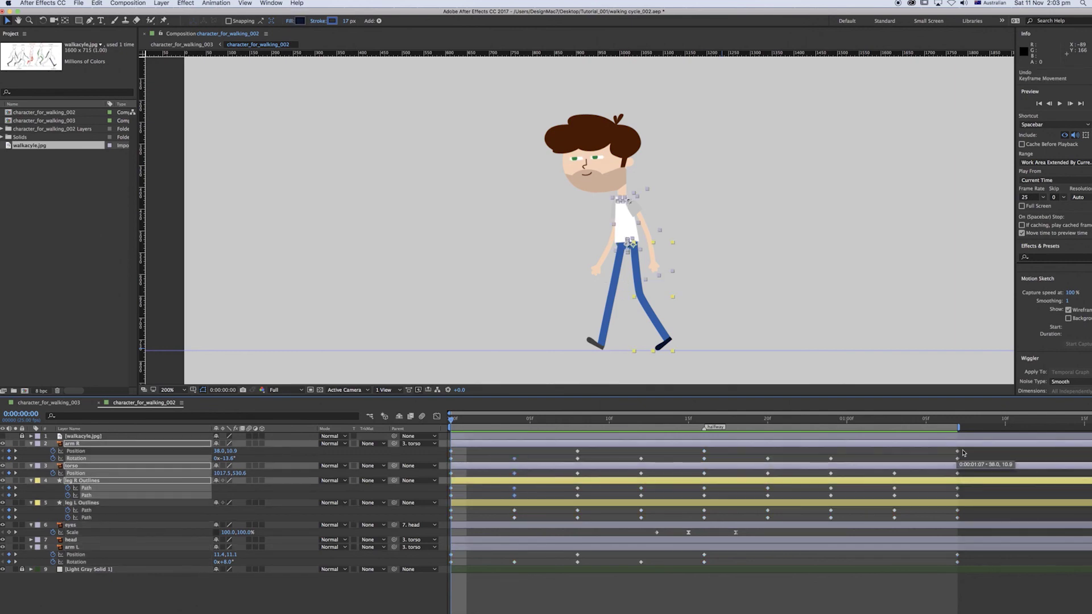
Compress all body keyframes proportionally, leaving out the eyes' Scale keyframes, so the last ones land at 0:00:01:03.
{"action": "left_click_drag", "start_coordinate": [968, 449], "coordinate": [458, 610]}
{"action": "left_click_drag", "start_coordinate": [742, 533], "coordinate": [608, 547]}
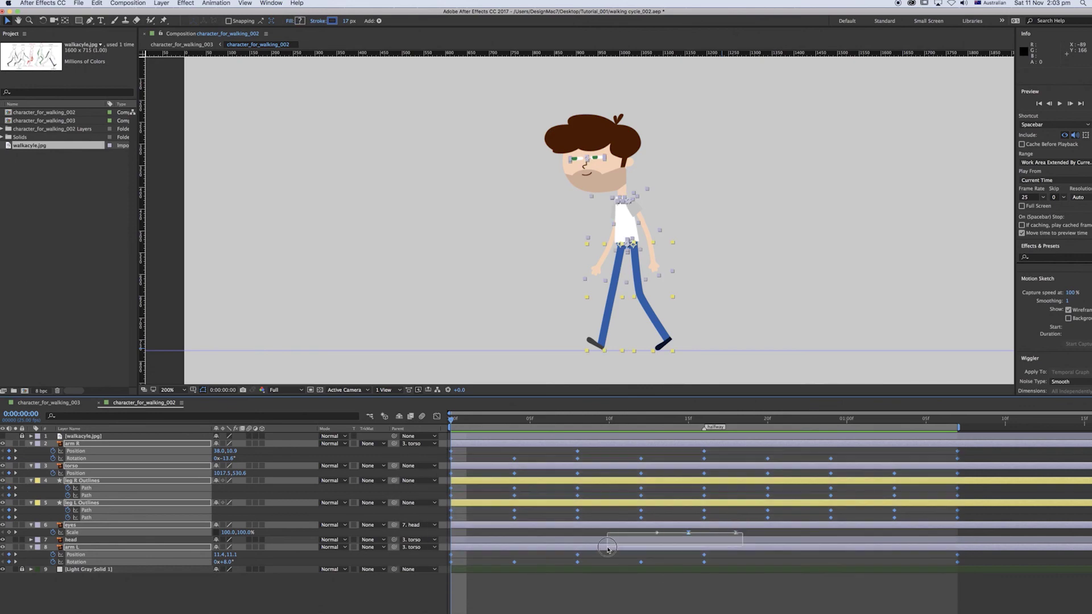
{"action": "left_click", "coordinate": [958, 454], "text": "super"}
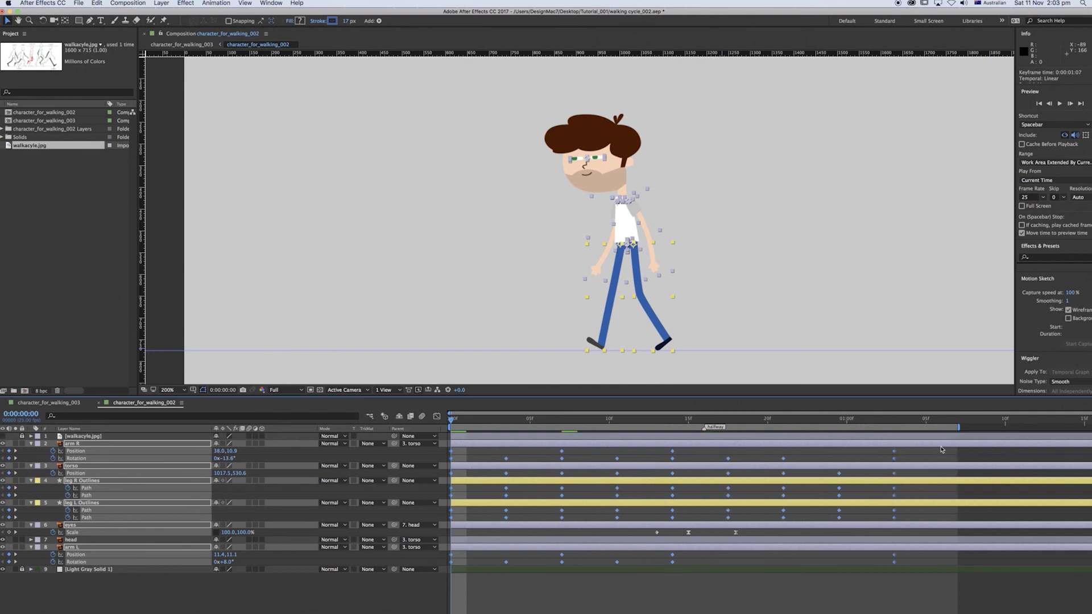
{"action": "left_click", "coordinate": [960, 450]}
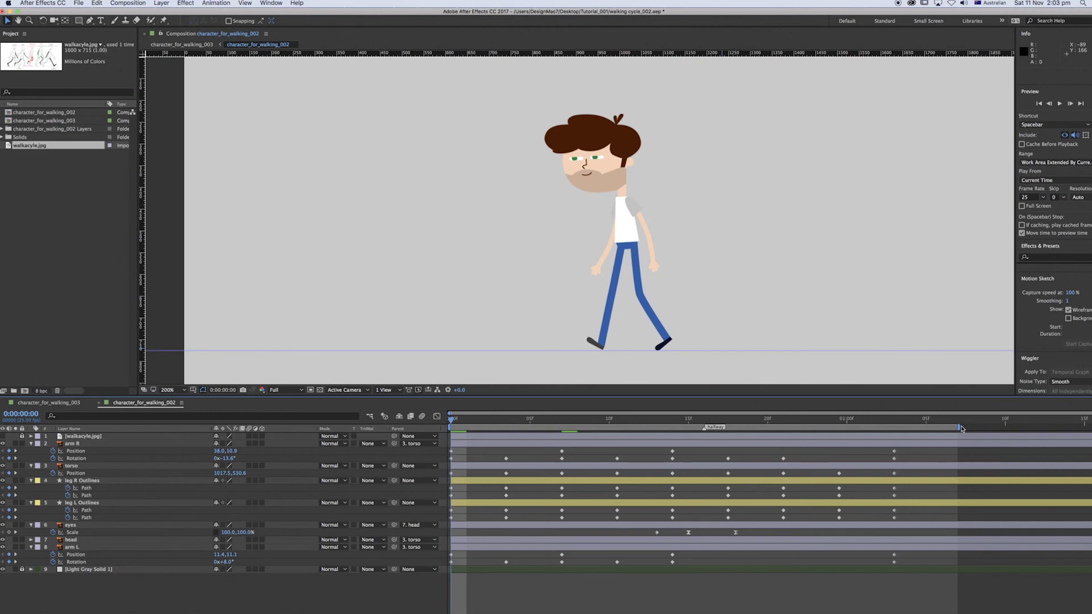
Trim the work area's end to the last keyframes at 0:00:01:03 and play back the faster walk cycle.
{"action": "left_click_drag", "start_coordinate": [949, 428], "coordinate": [903, 431]}
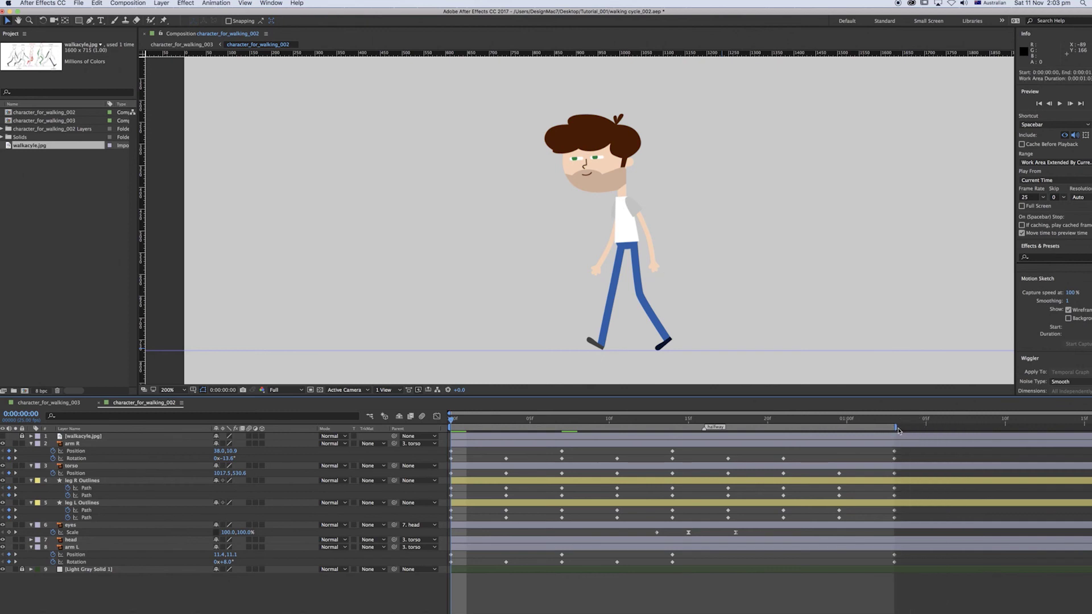
{"action": "key", "text": "space"}
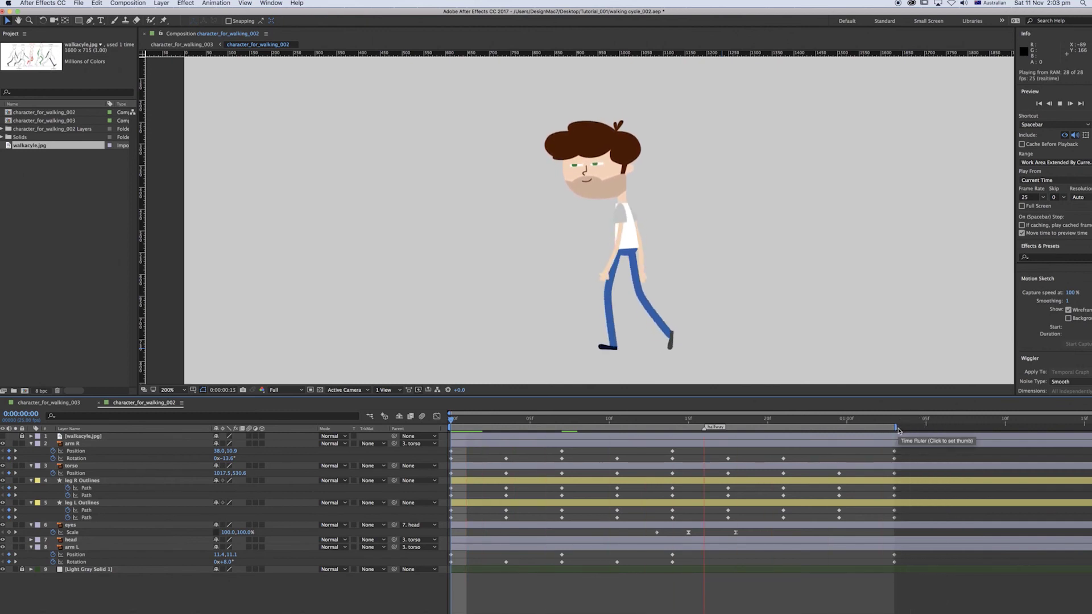